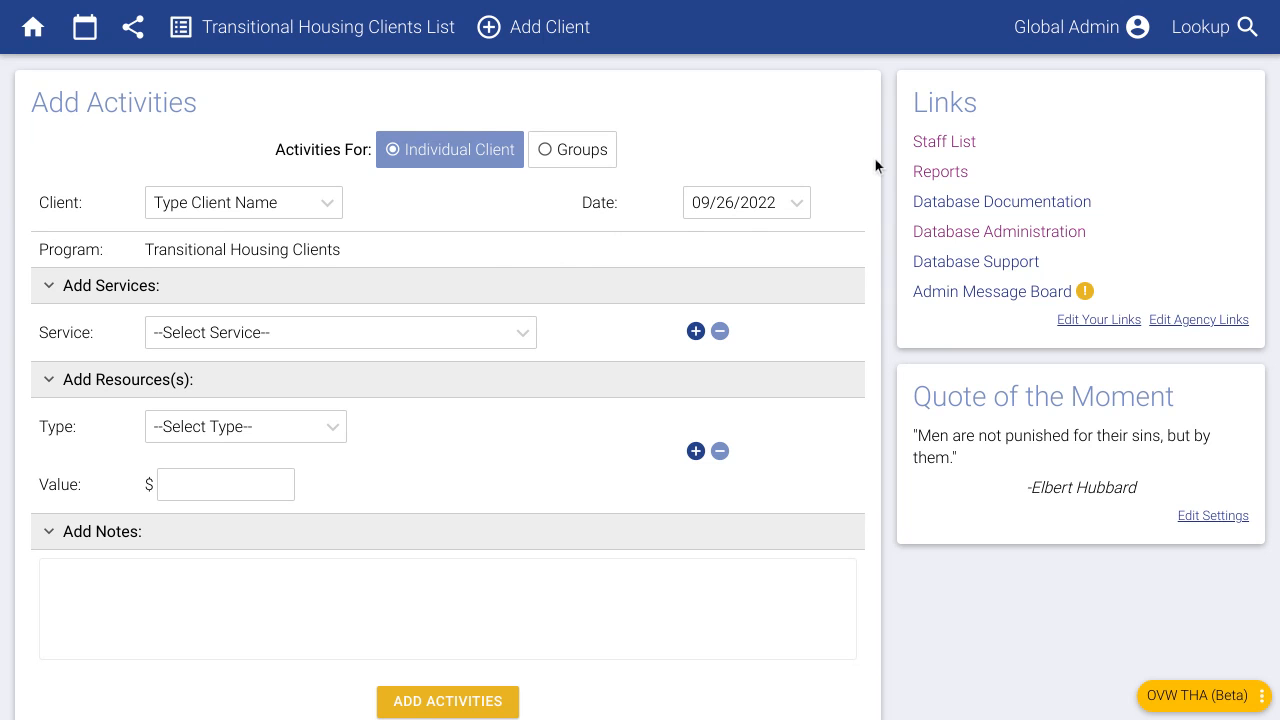
- Go to the Staff List and open a blank Add New Staff form
click(928, 143)
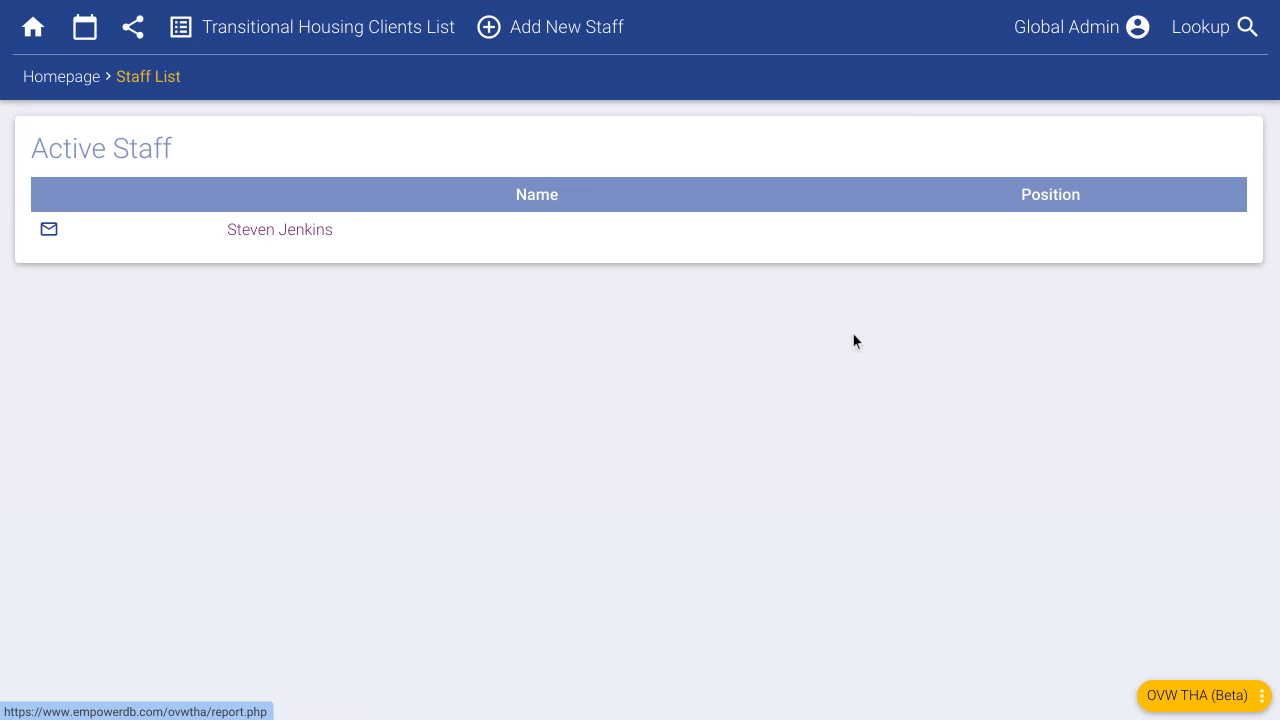
click(591, 41)
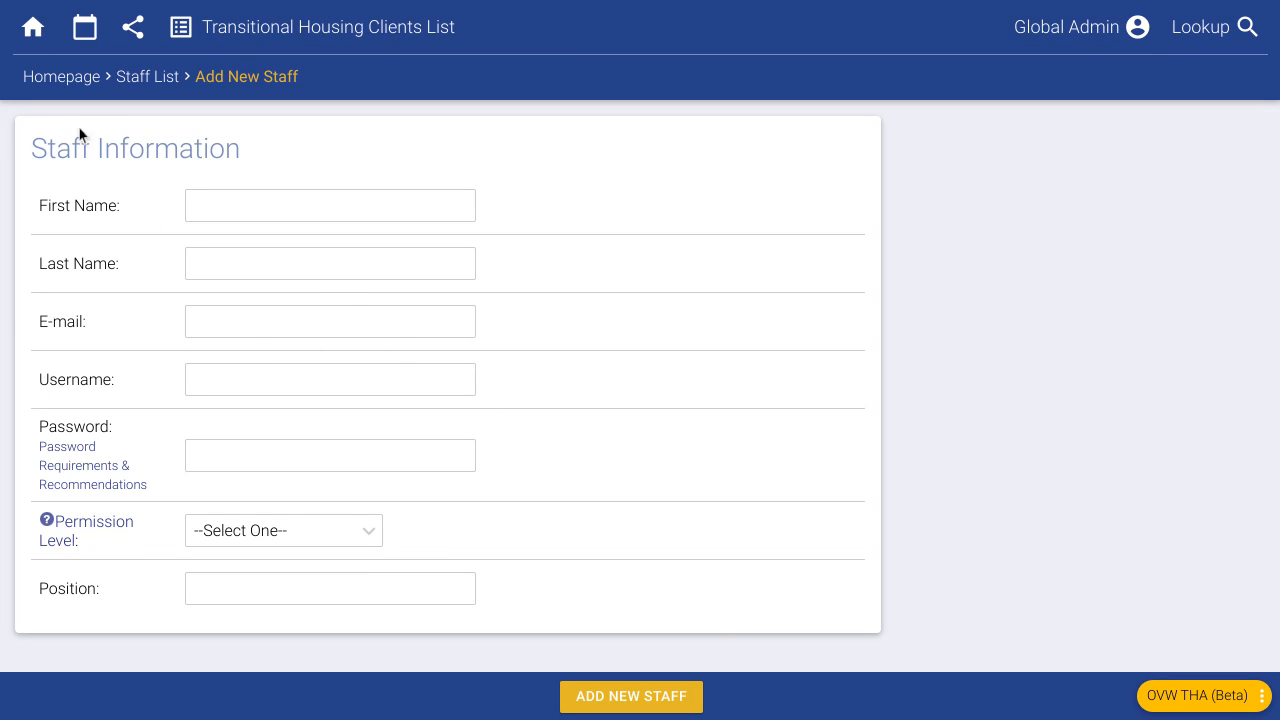
- Return to the homepage's Add Activities page for Transitional Housing Clients
click(52, 80)
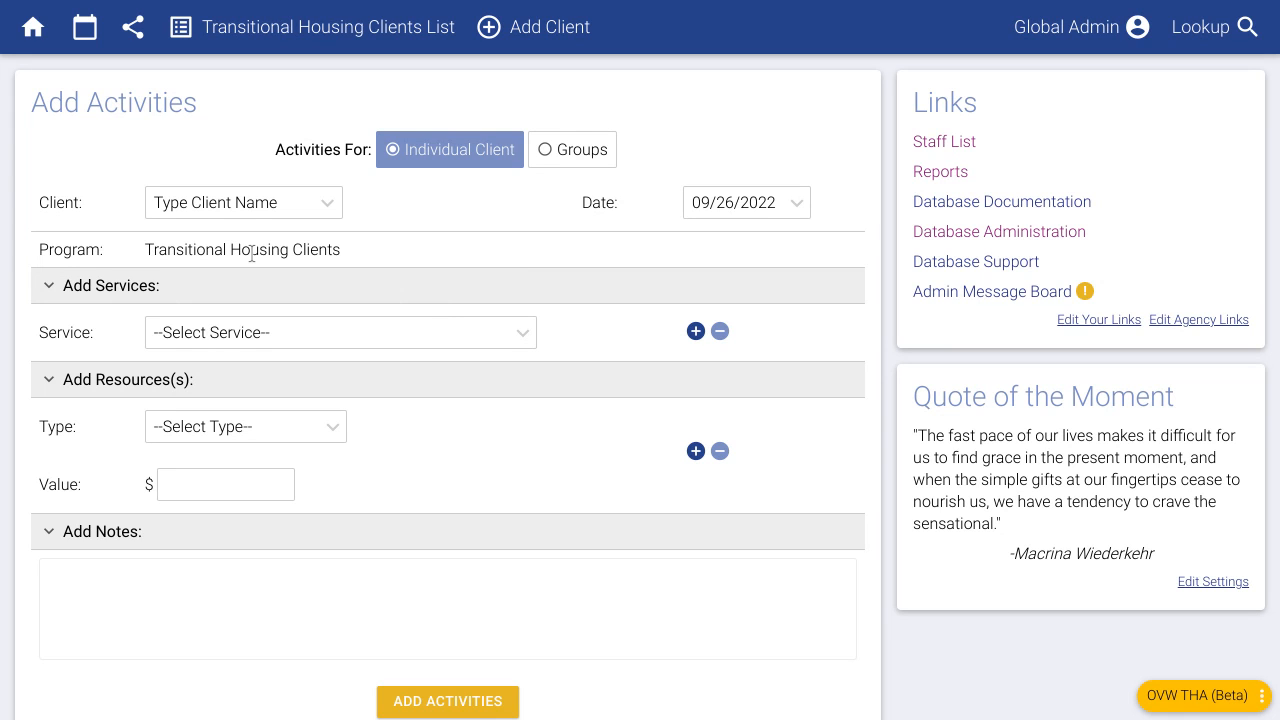
- Set the activity's client to the matching recent client and the date to 09/23/2022
click(239, 209)
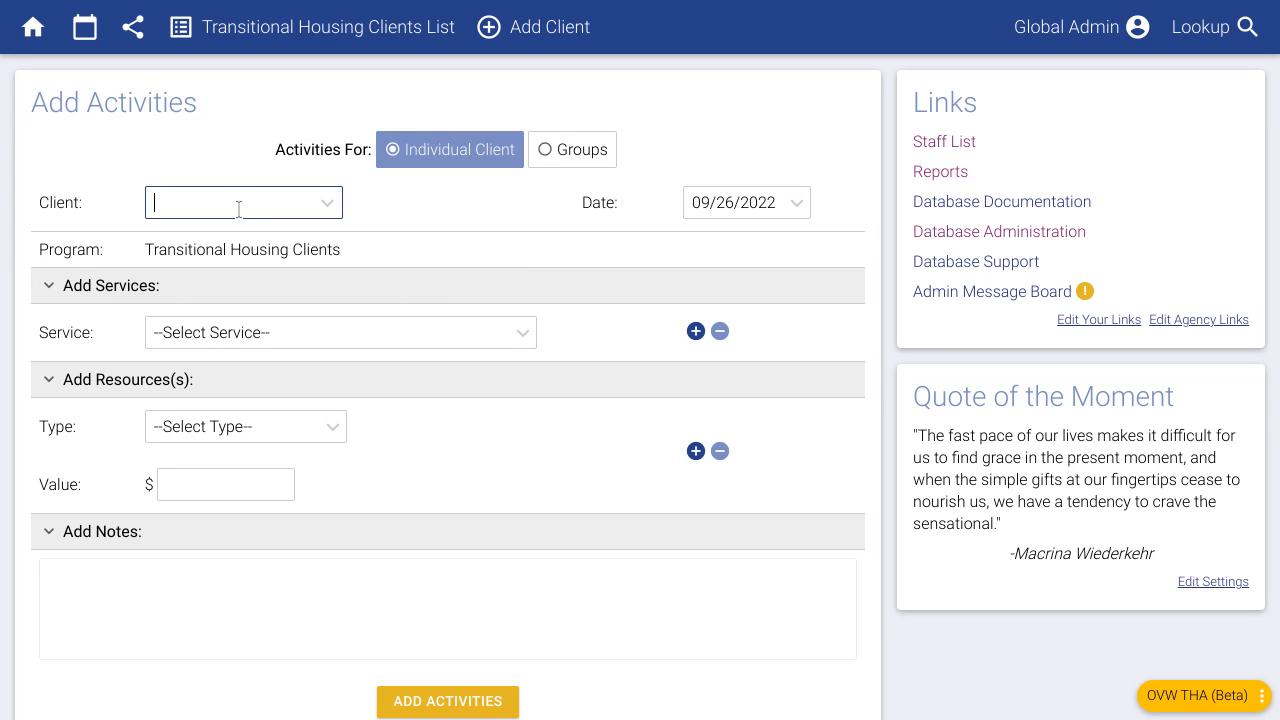
text(san)
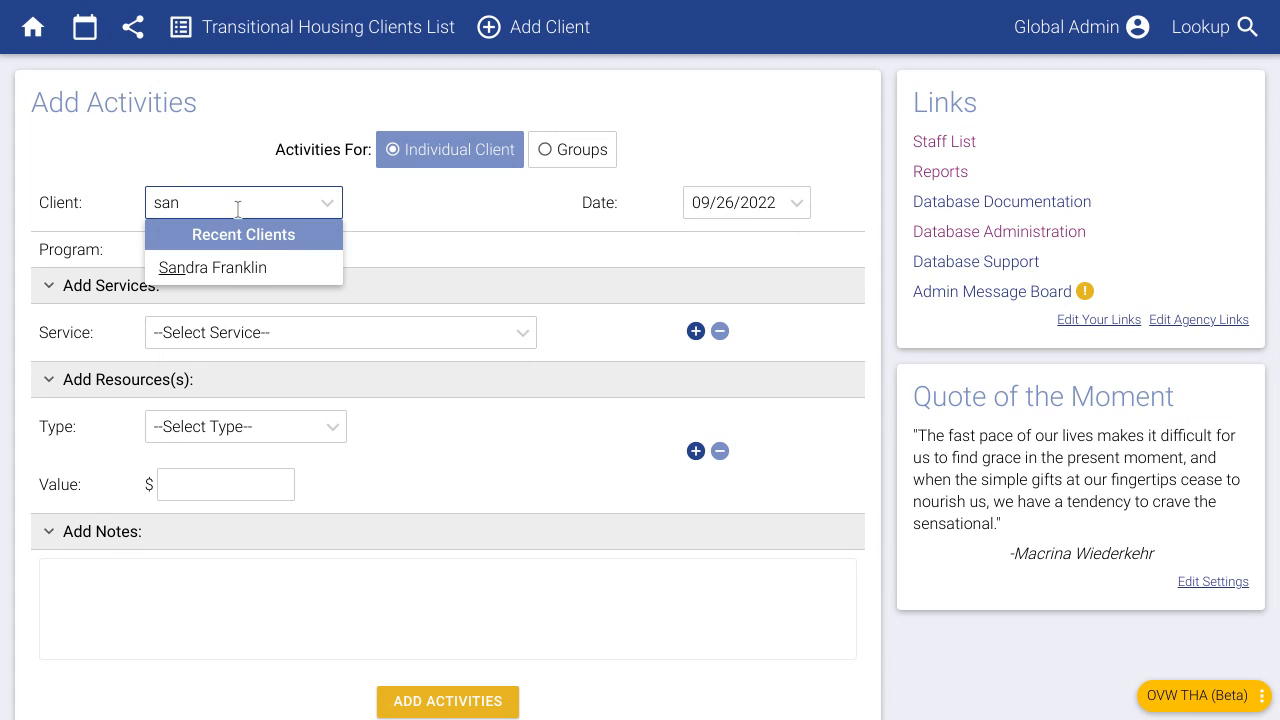
click(230, 267)
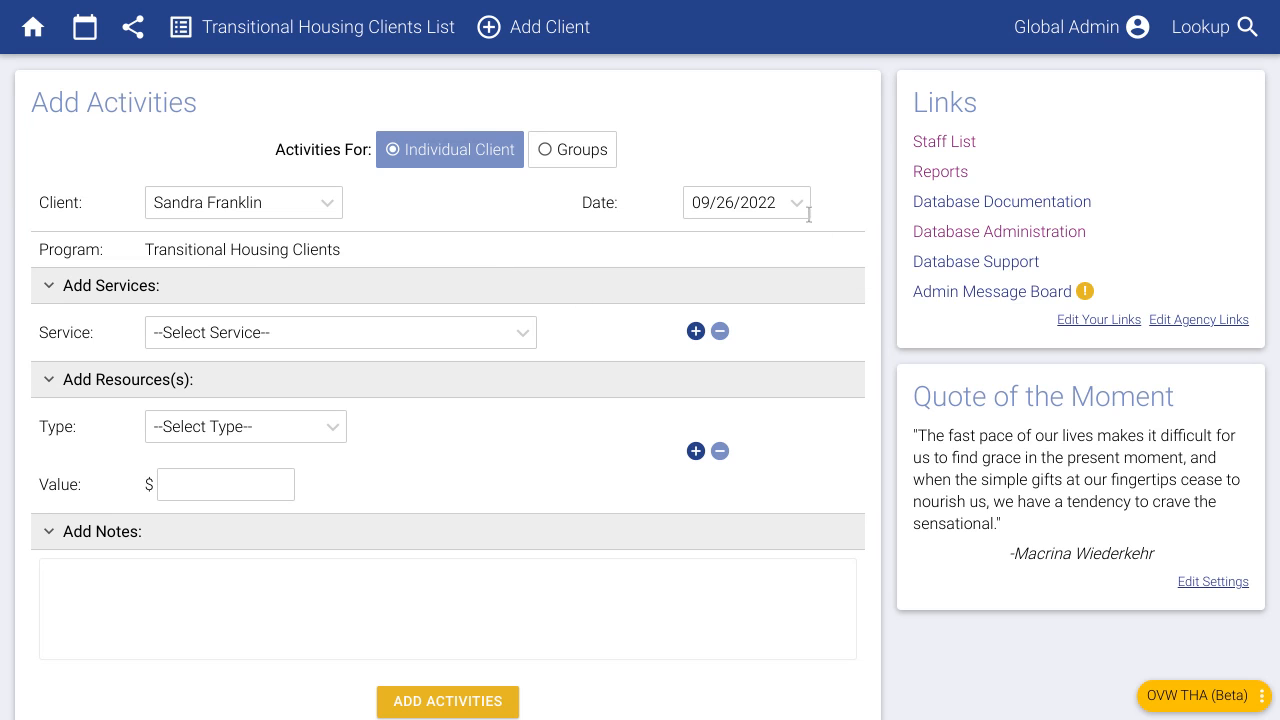
click(768, 202)
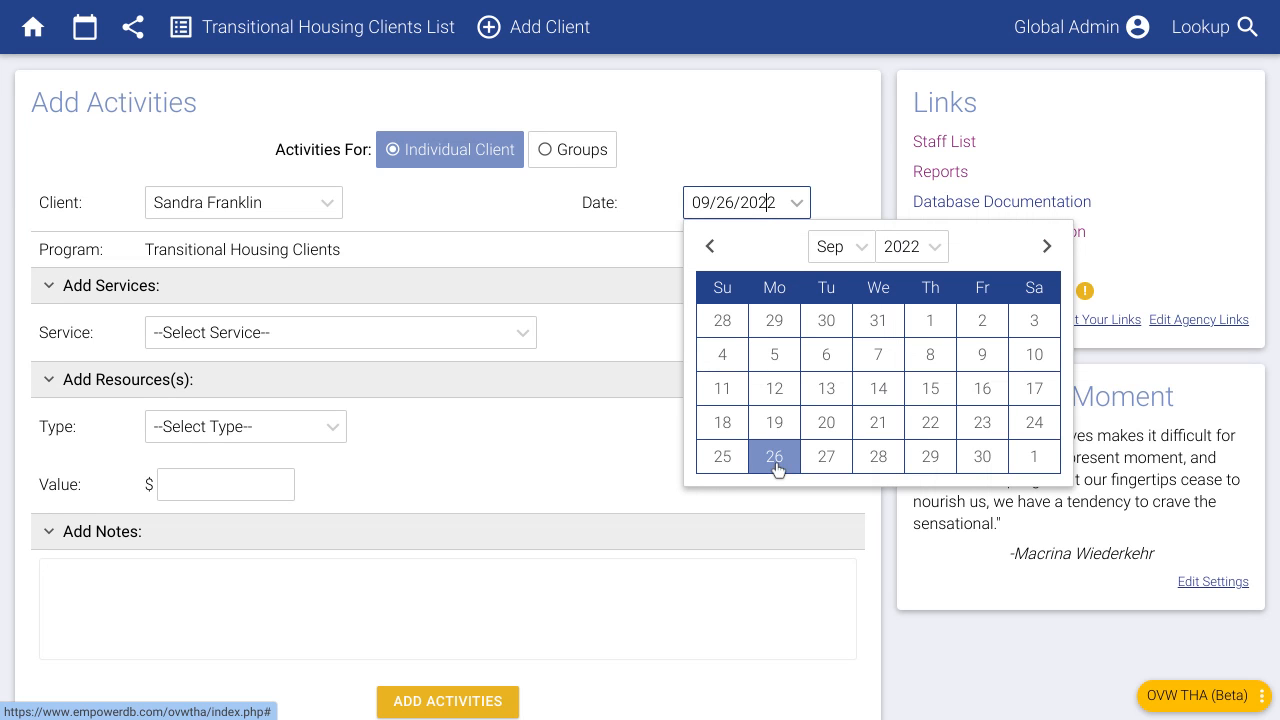
click(982, 424)
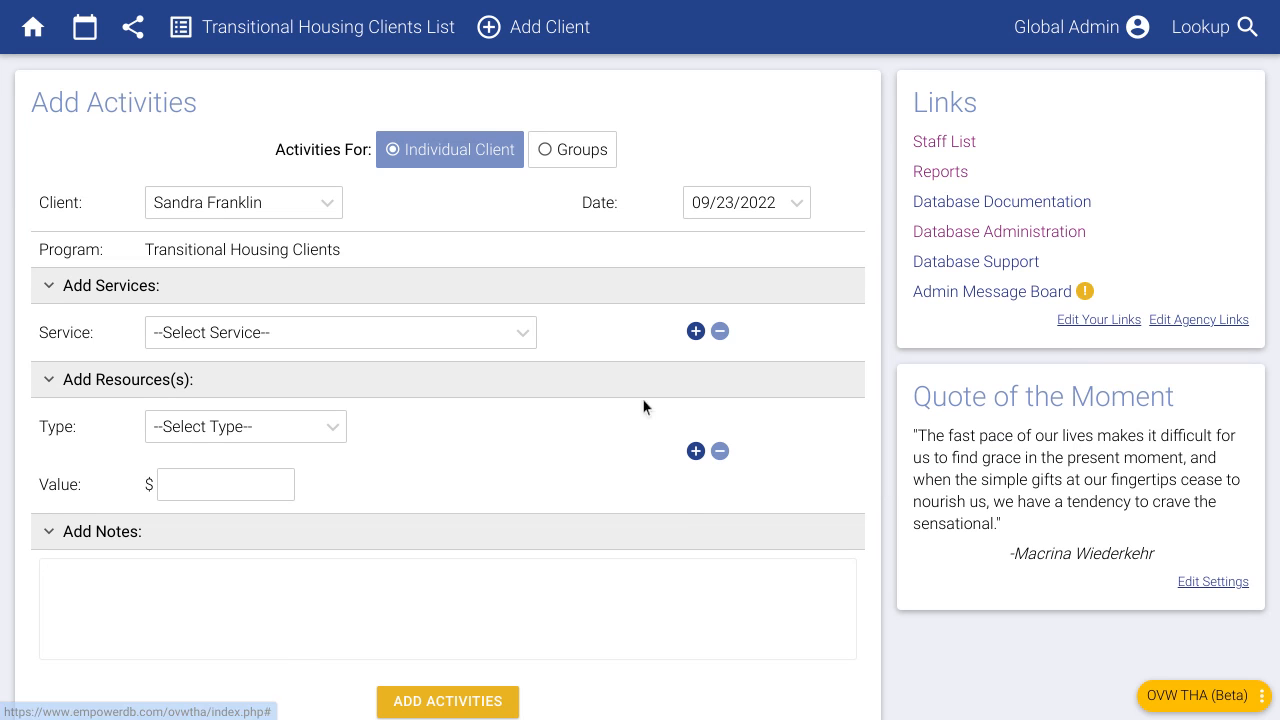
- Add Employment Counseling and Job Training as the activity's two services
click(211, 337)
scroll(348, 460, down, 2)
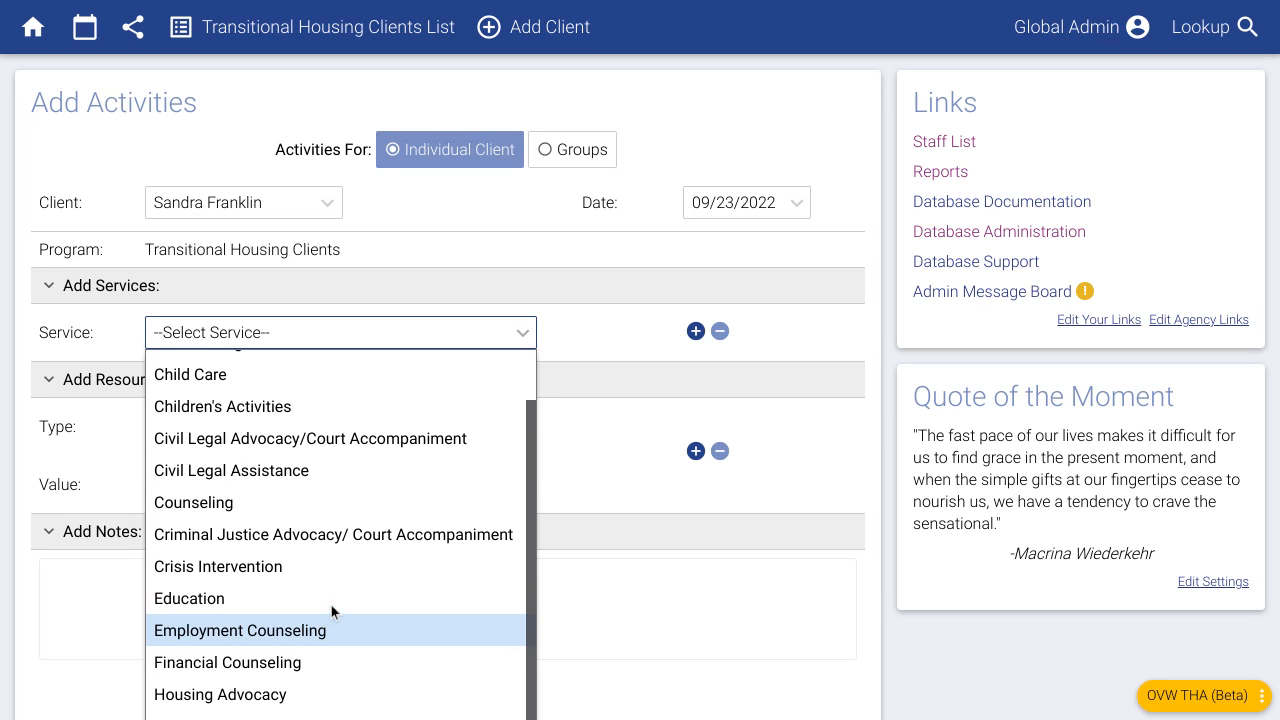
scroll(331, 605, up, 2)
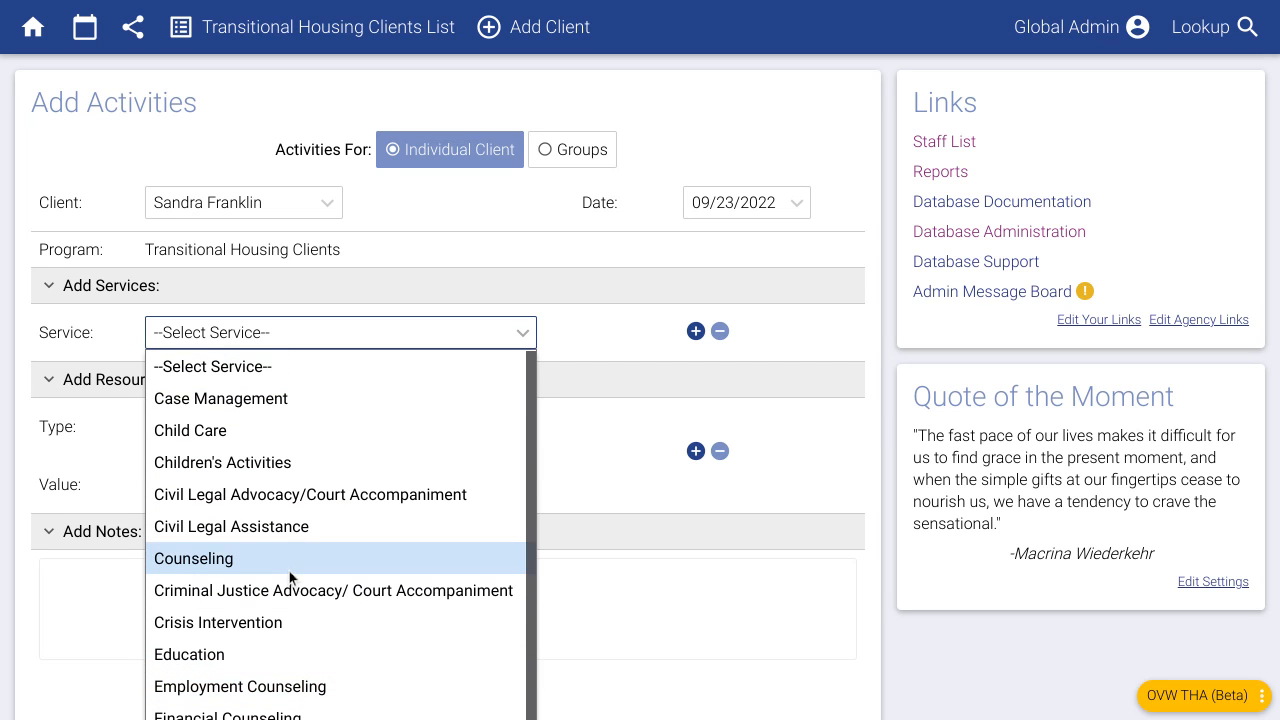
scroll(290, 600, down, 2)
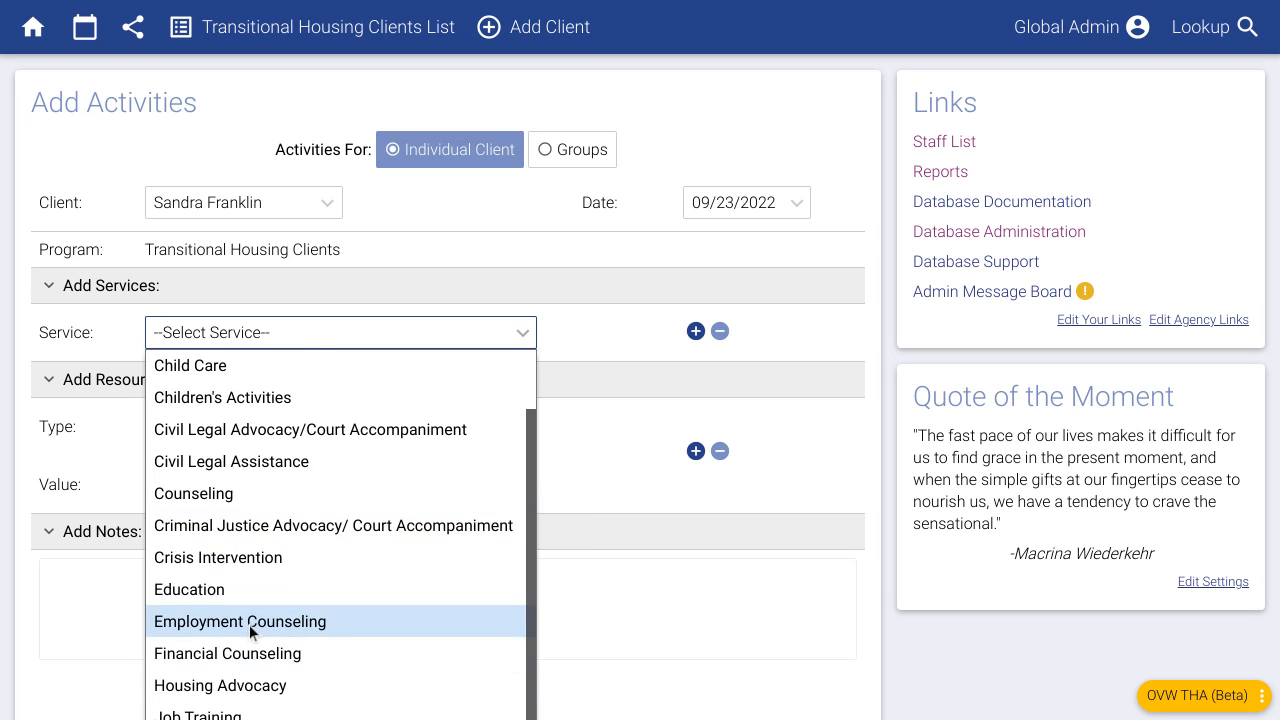
click(249, 624)
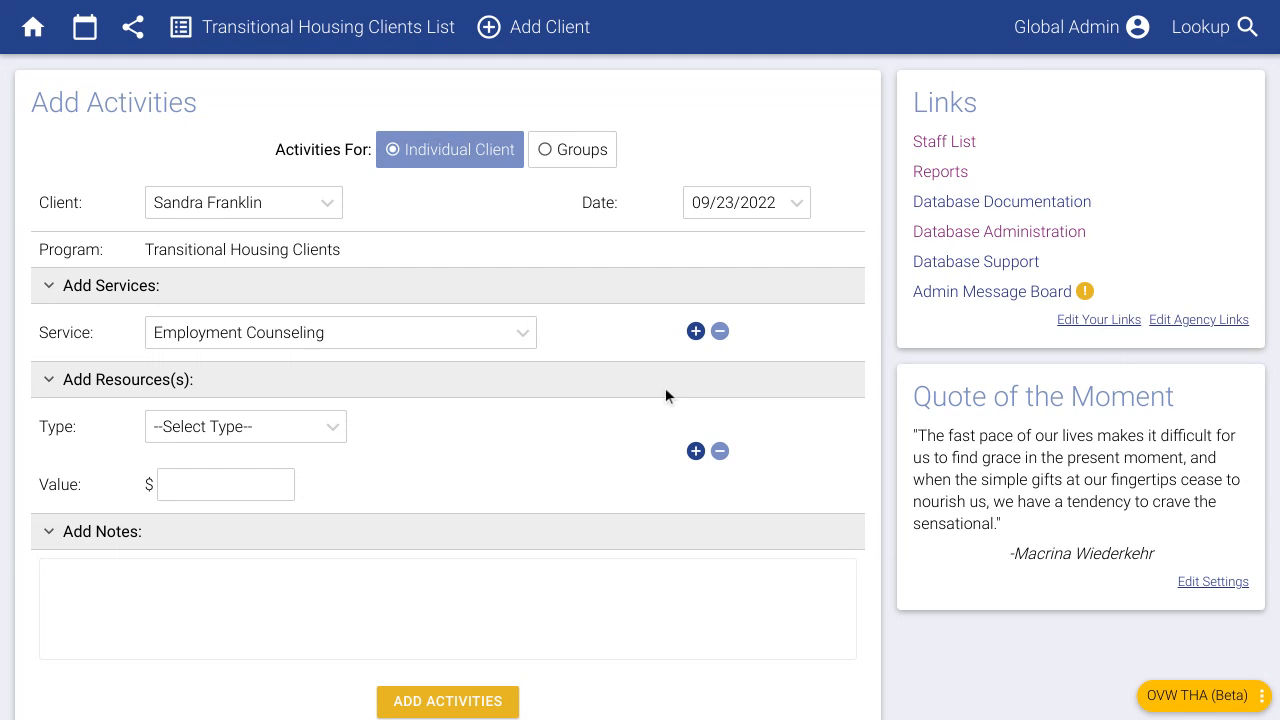
click(695, 331)
click(398, 404)
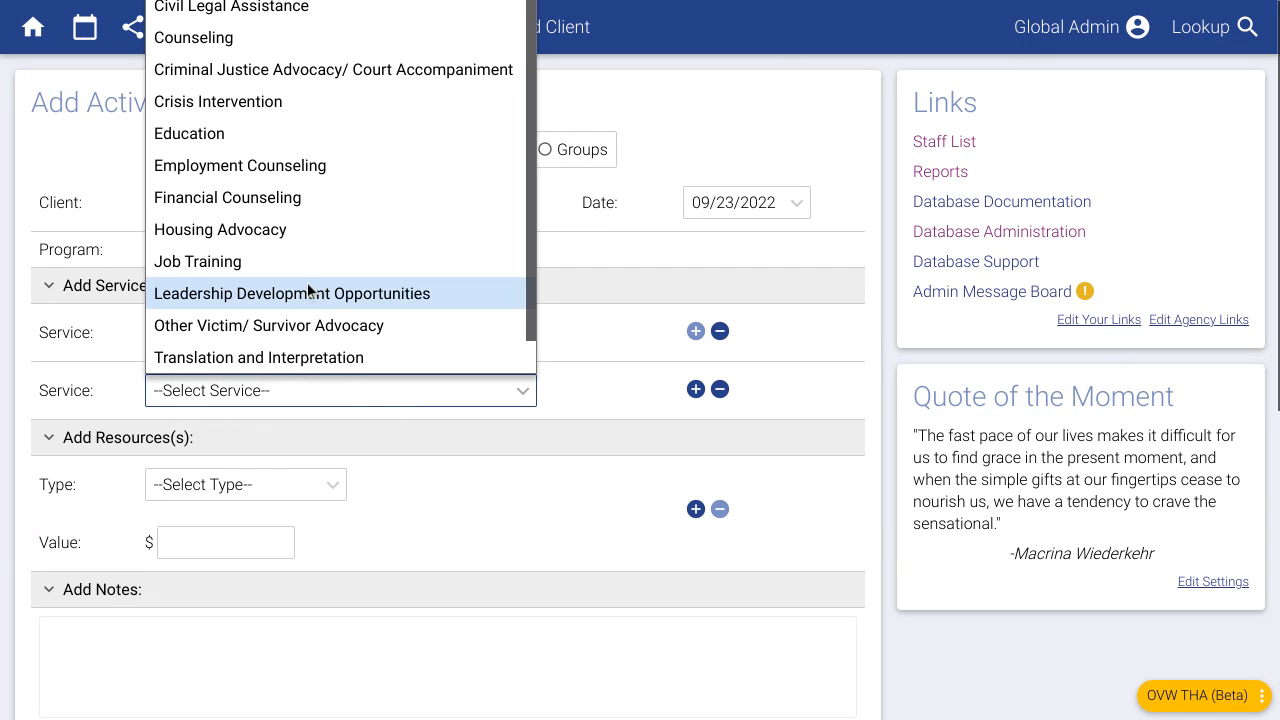
scroll(309, 289, down, 1)
click(186, 232)
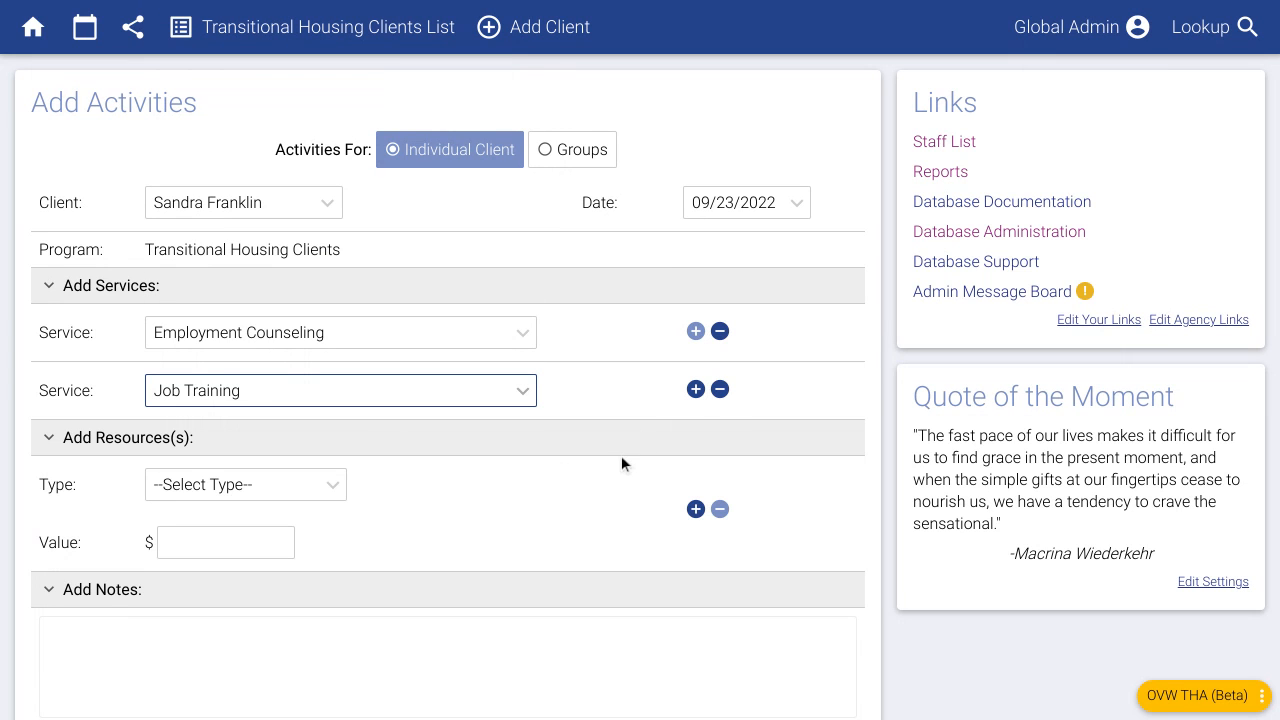
click(621, 403)
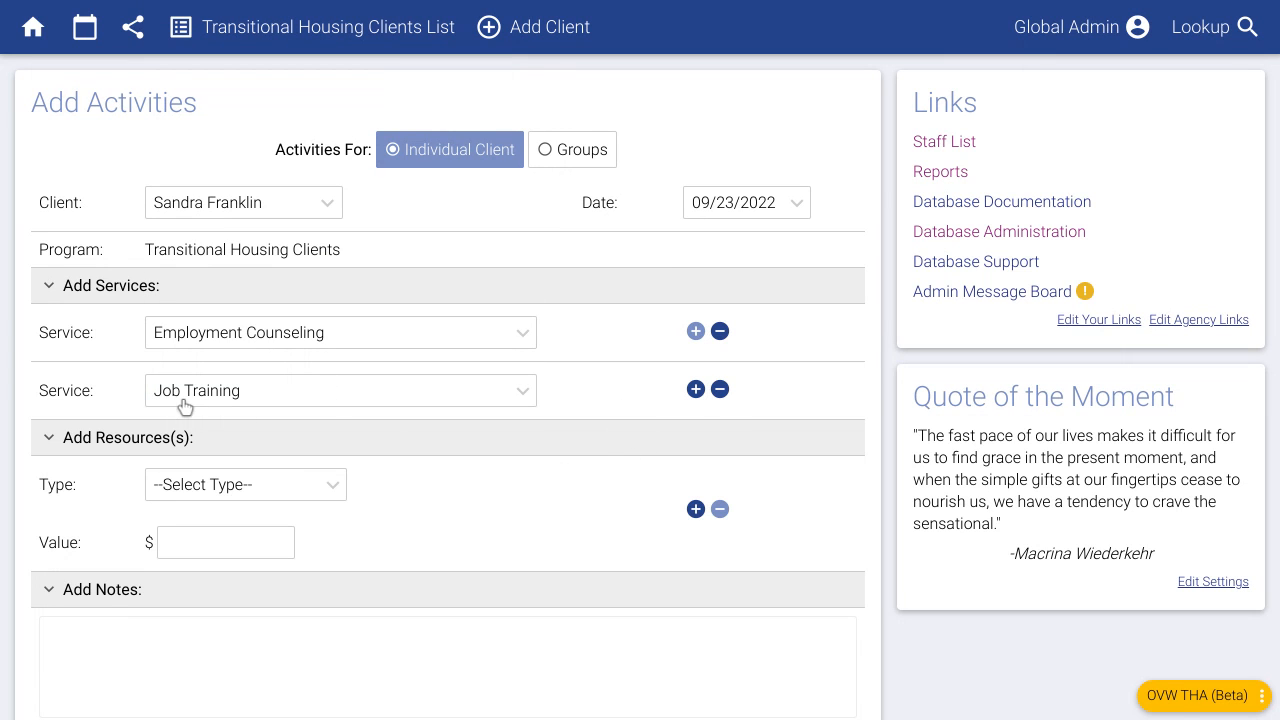
scroll(322, 411, down, 1)
scroll(321, 418, down, 2)
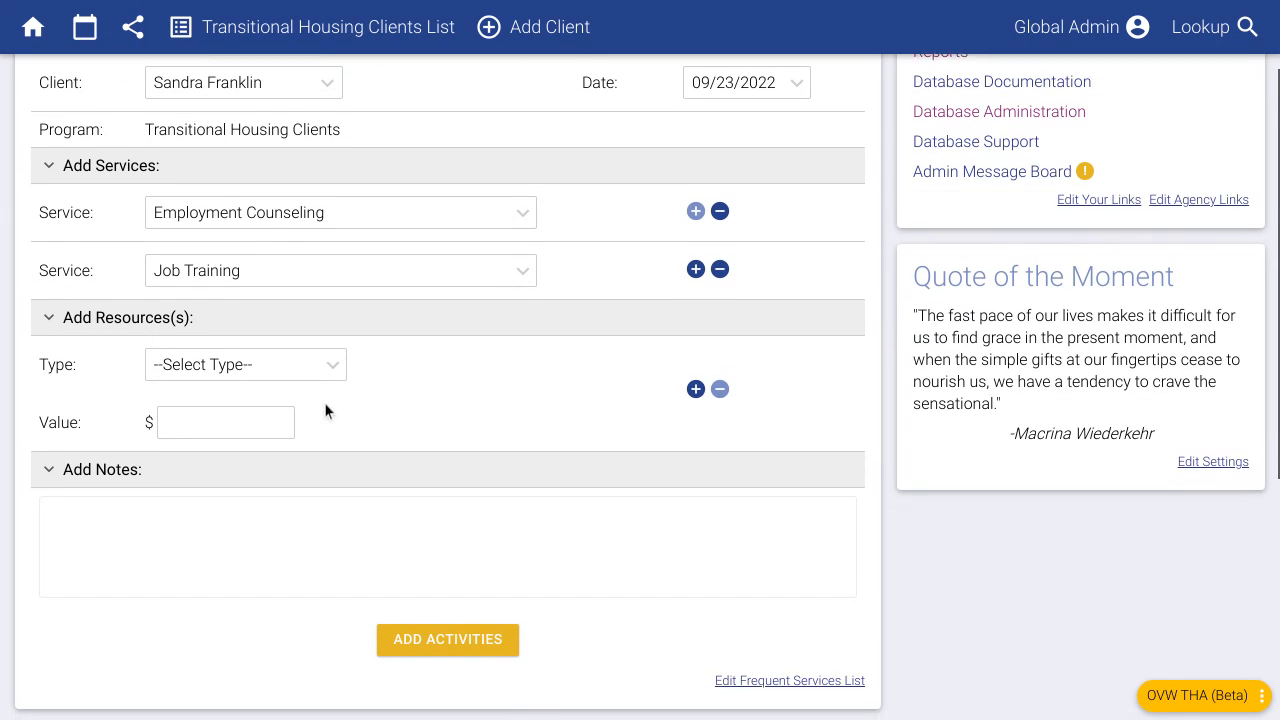
- Add a Material Assistance resource with a value of 700
click(230, 369)
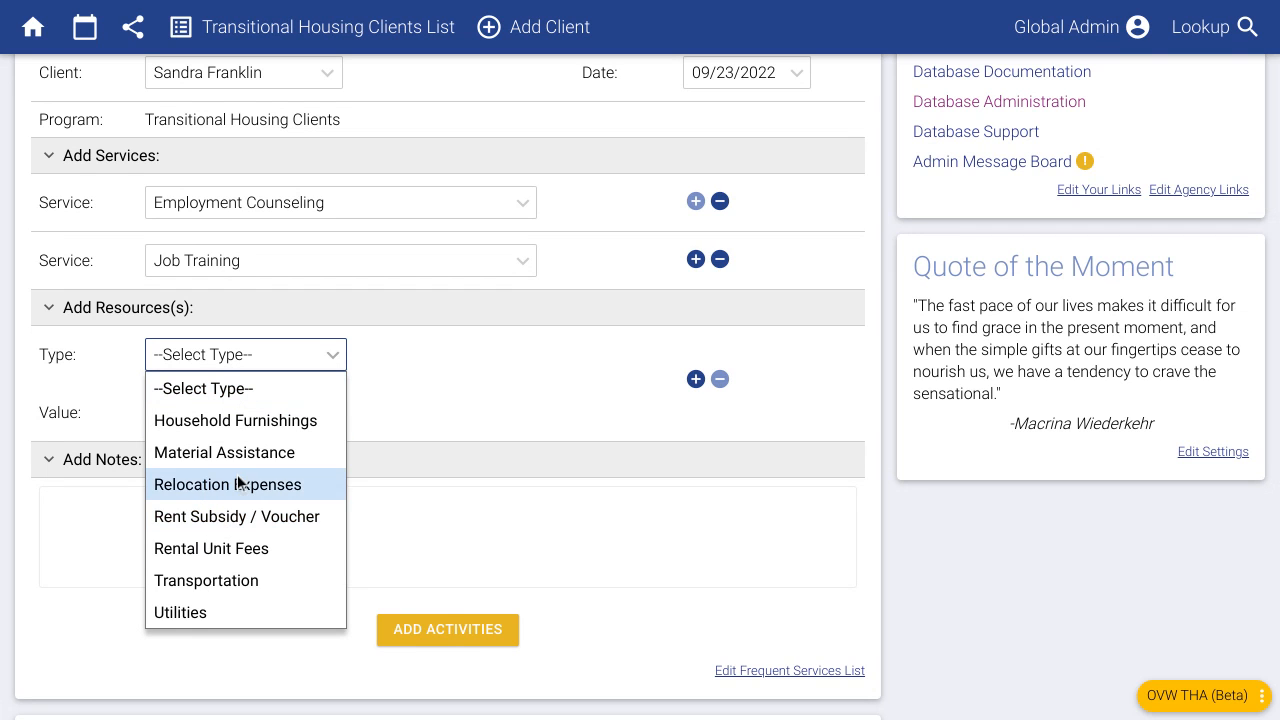
click(249, 451)
click(245, 420)
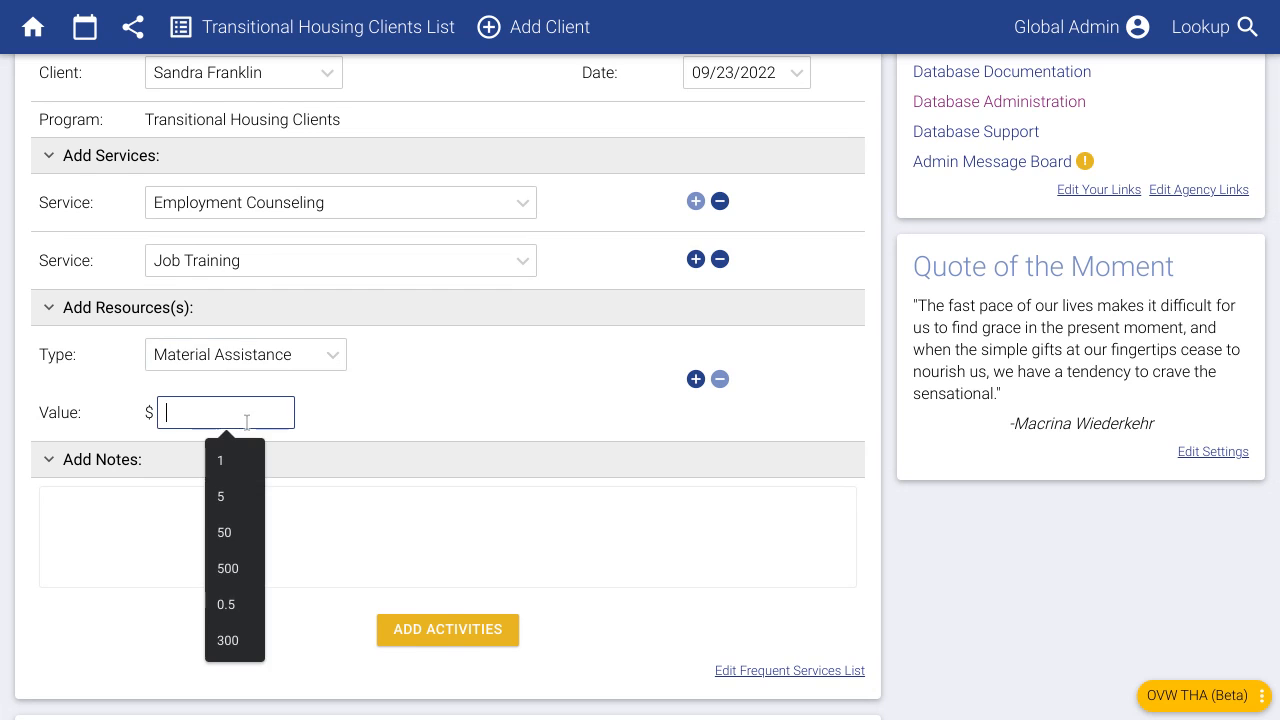
text(700)
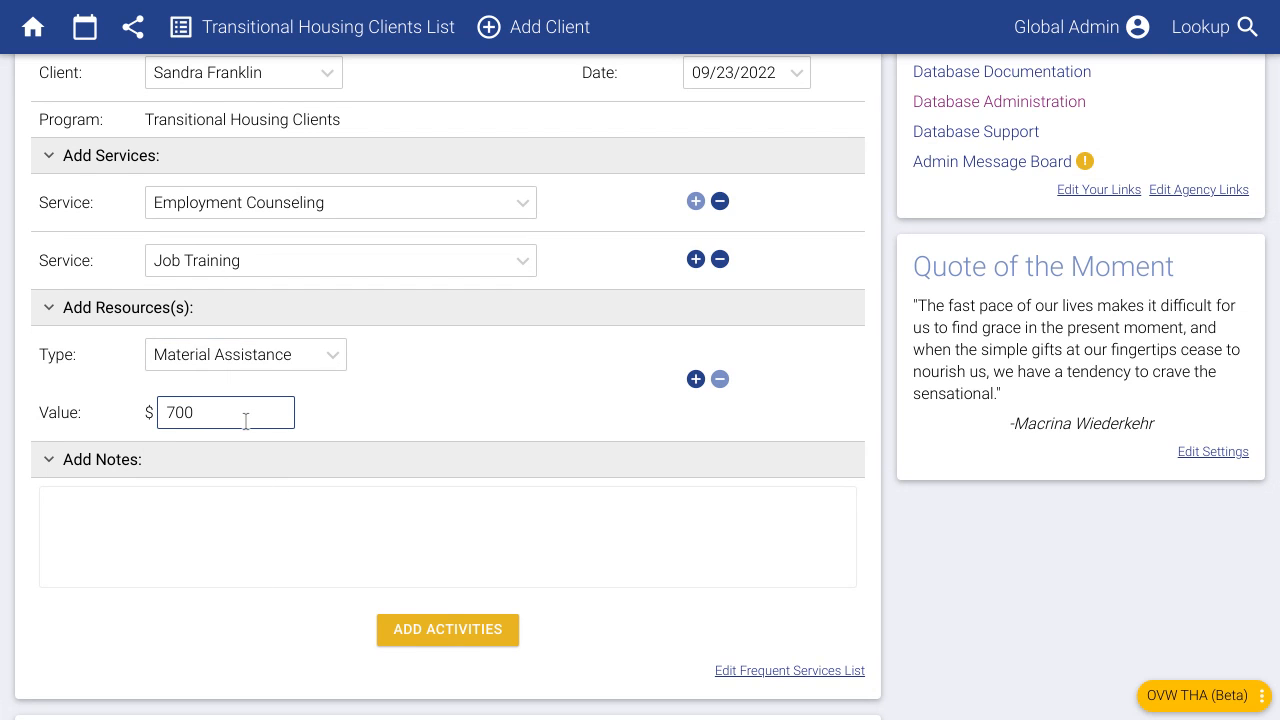
click(645, 402)
- Write a note about the meeting and general-fund assistance, then save the activities
click(151, 530)
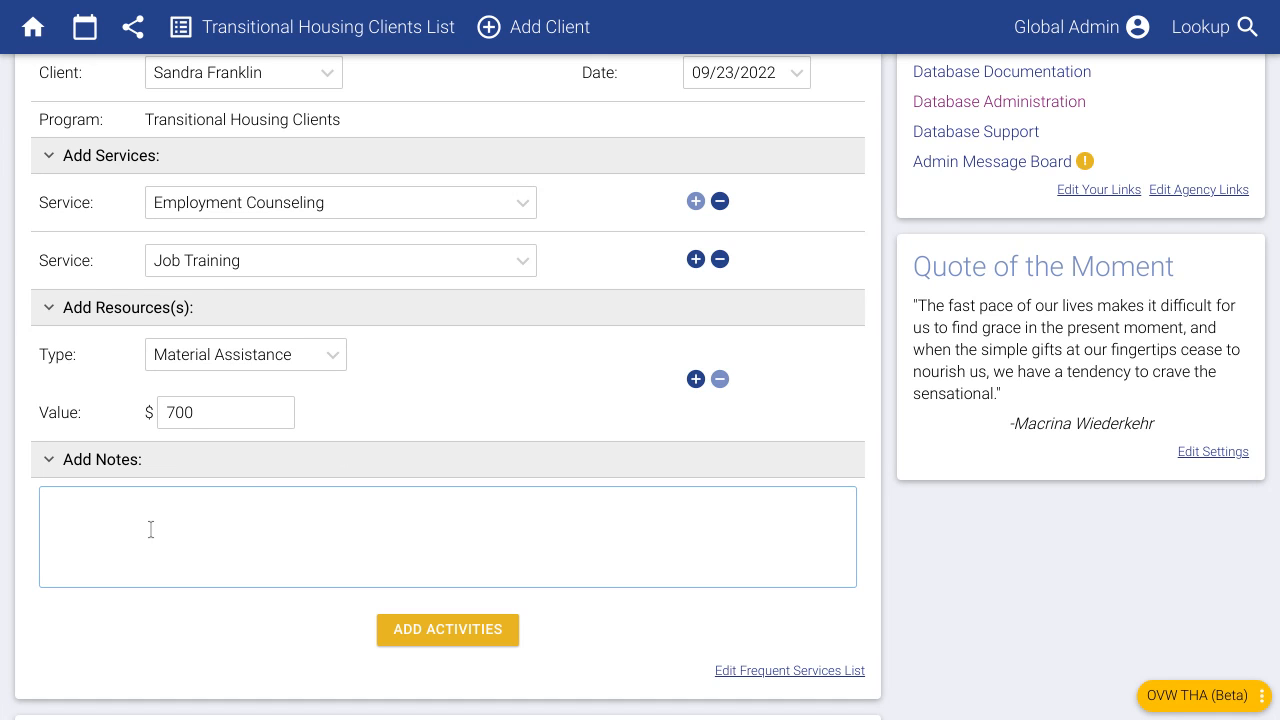
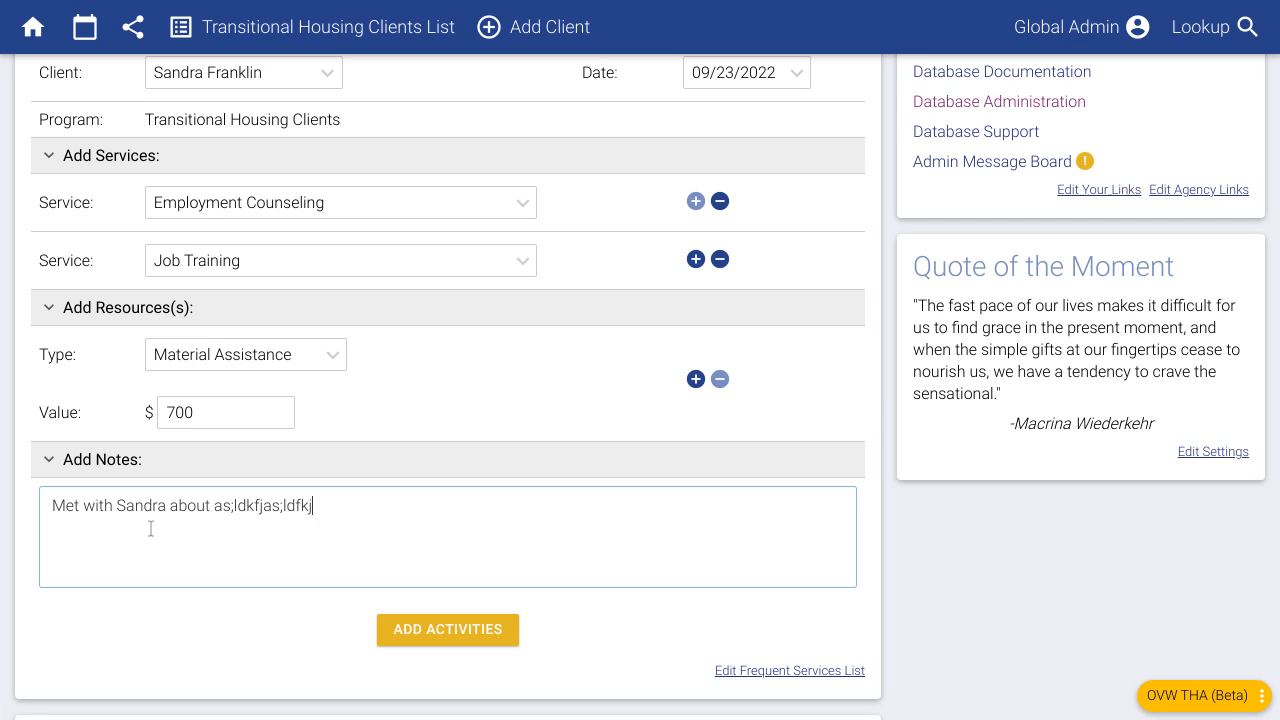
text(as;ldkfj and gave her )
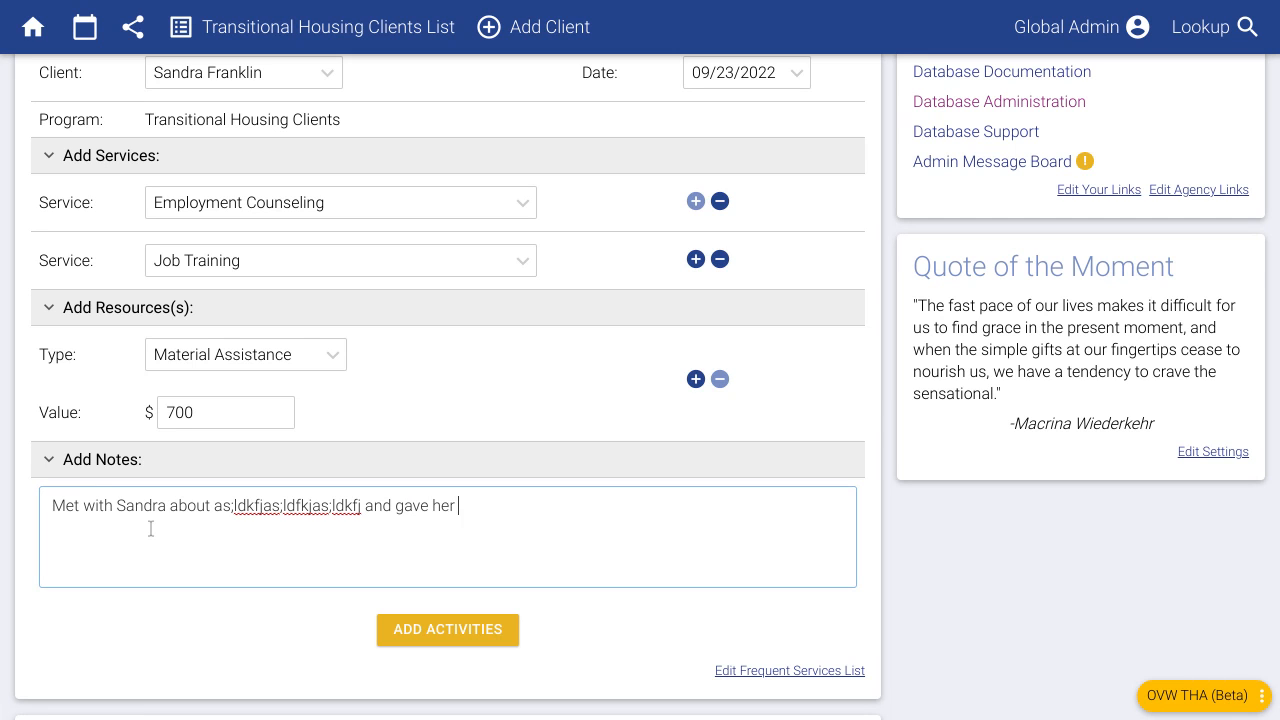
text(some assistance out of)
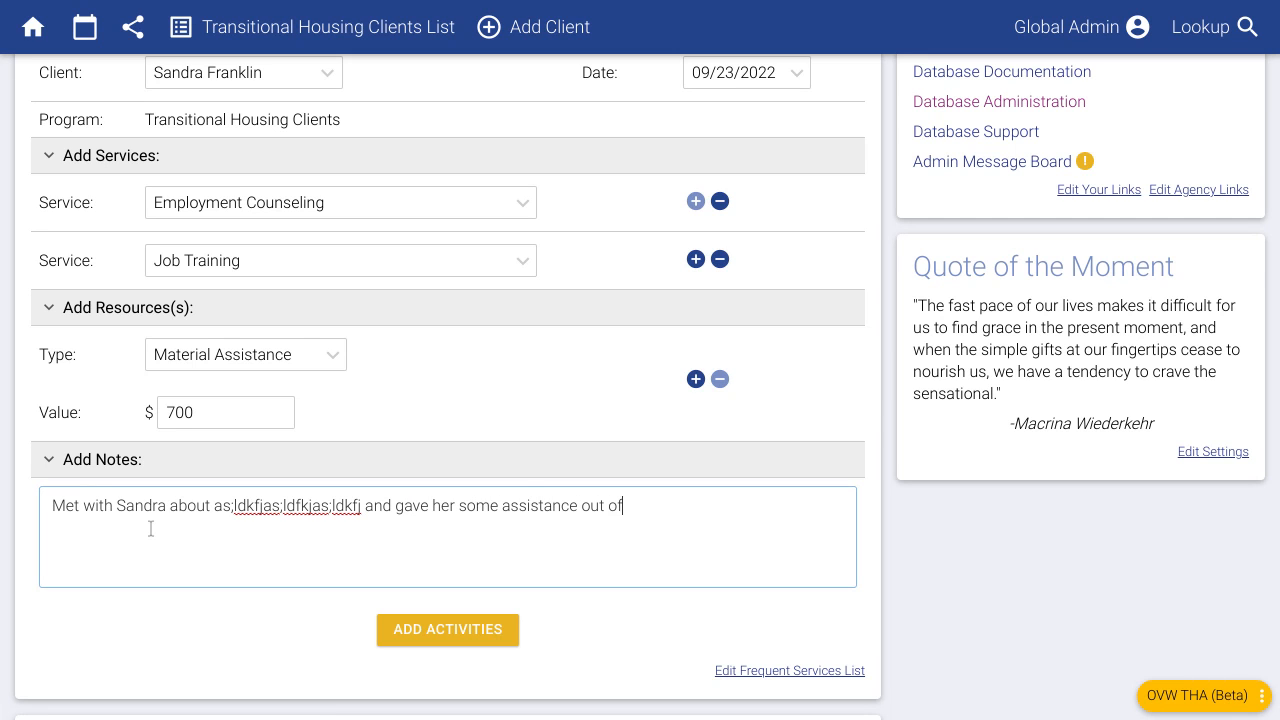
text( genral funds.)
click(658, 509)
text(e)
click(503, 629)
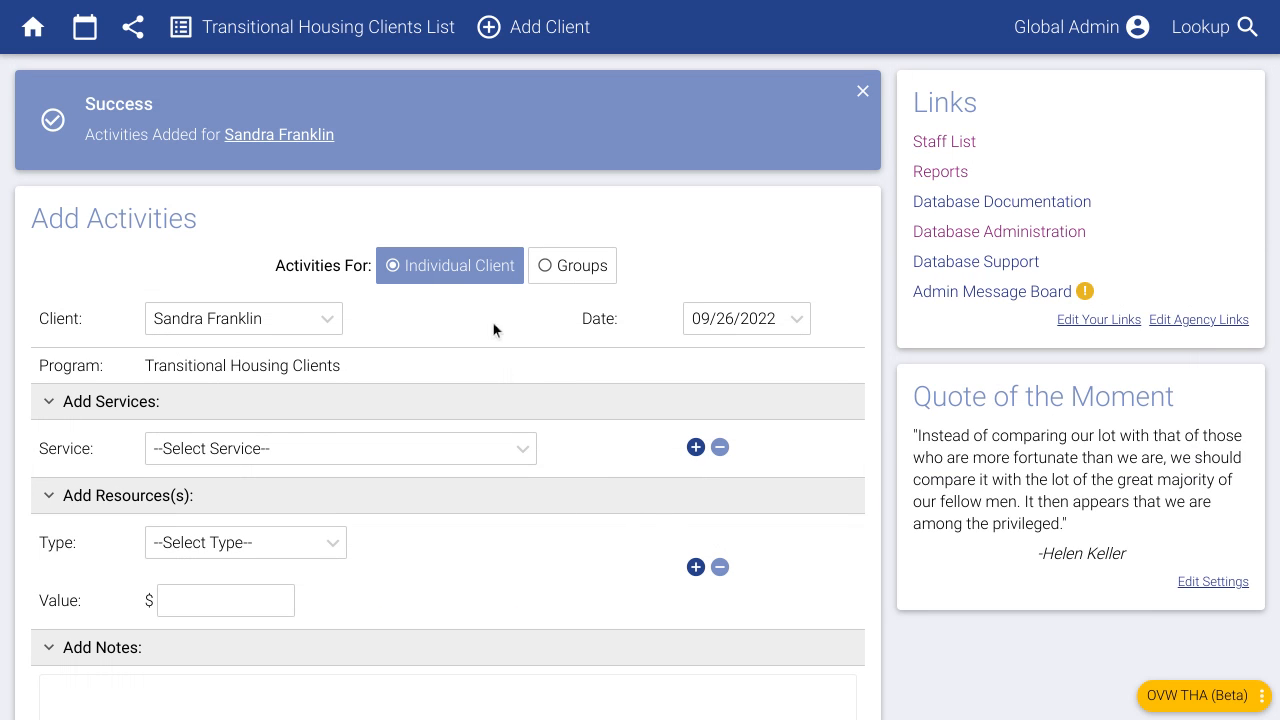
- In Groups mode, choose Support Group and add both clients as attendees
click(584, 276)
scroll(589, 503, down, 1)
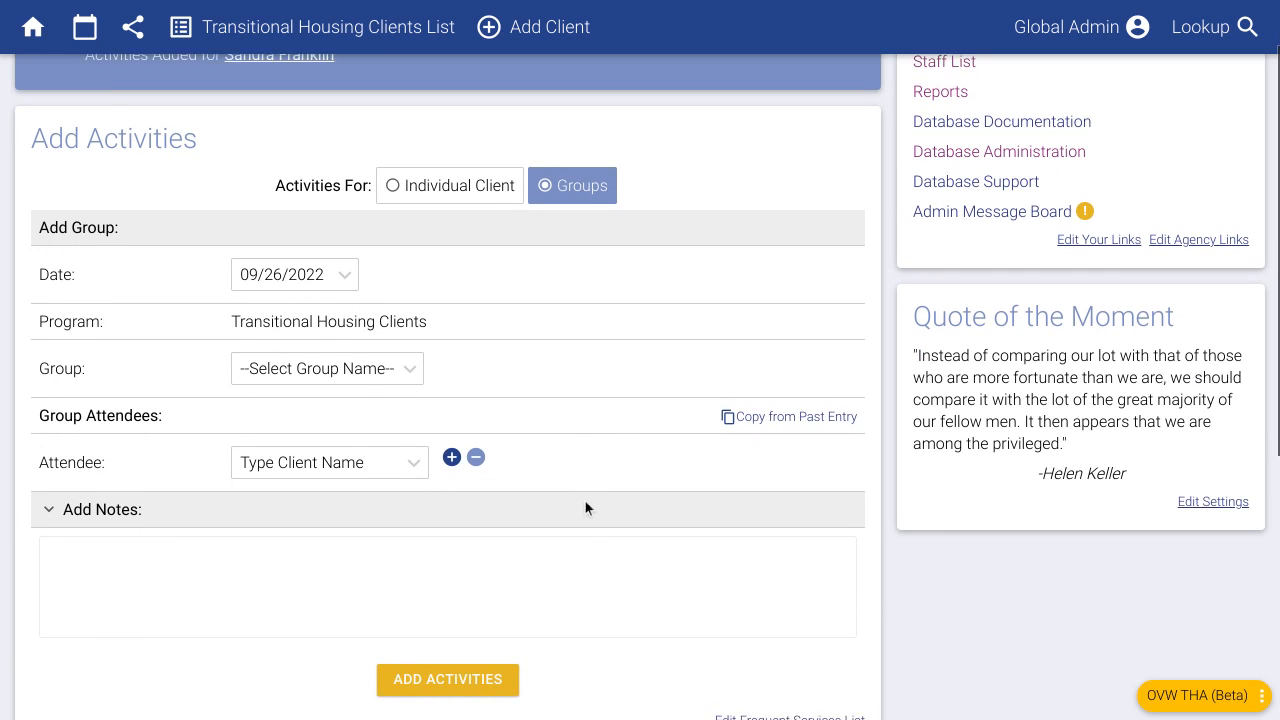
click(305, 362)
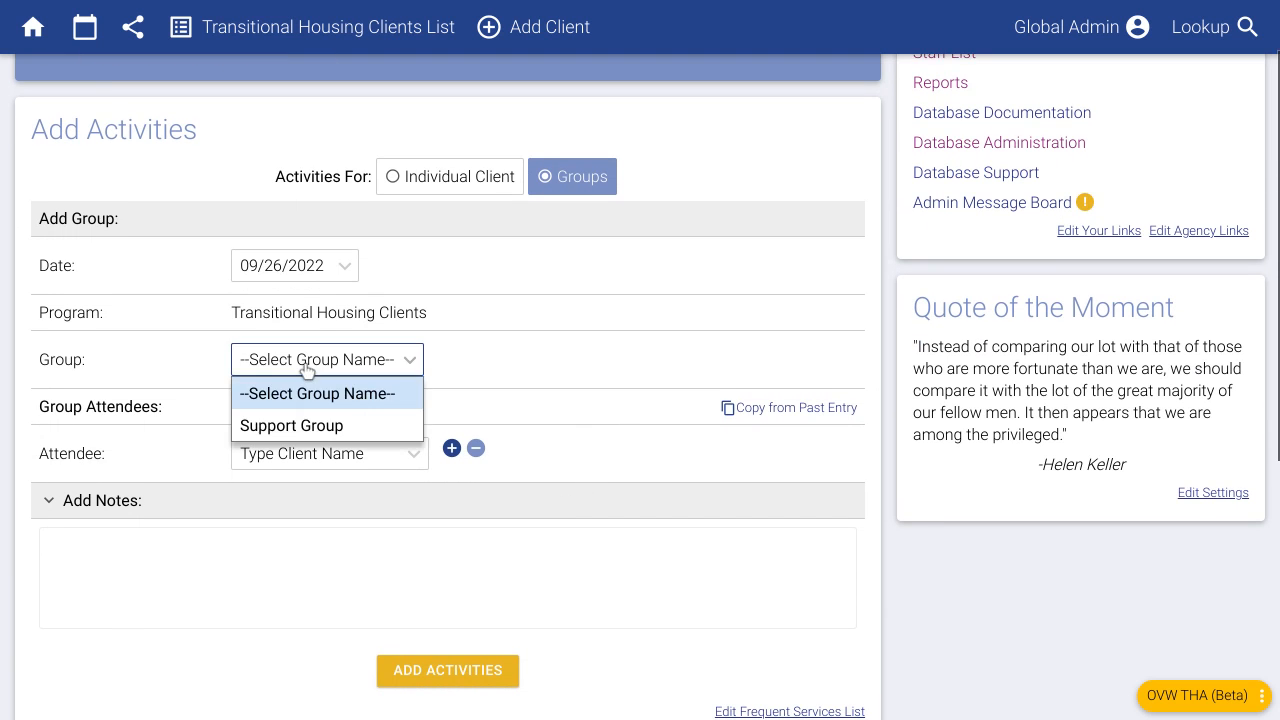
click(314, 424)
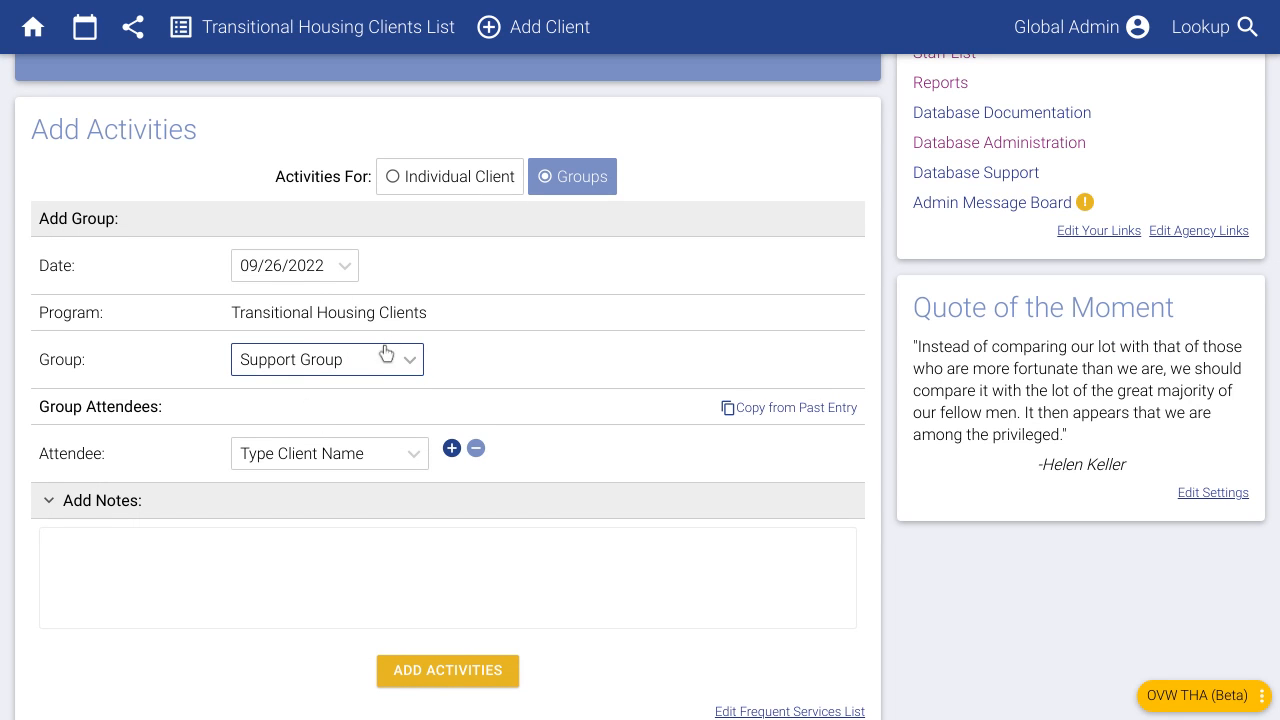
scroll(345, 410, down, 1)
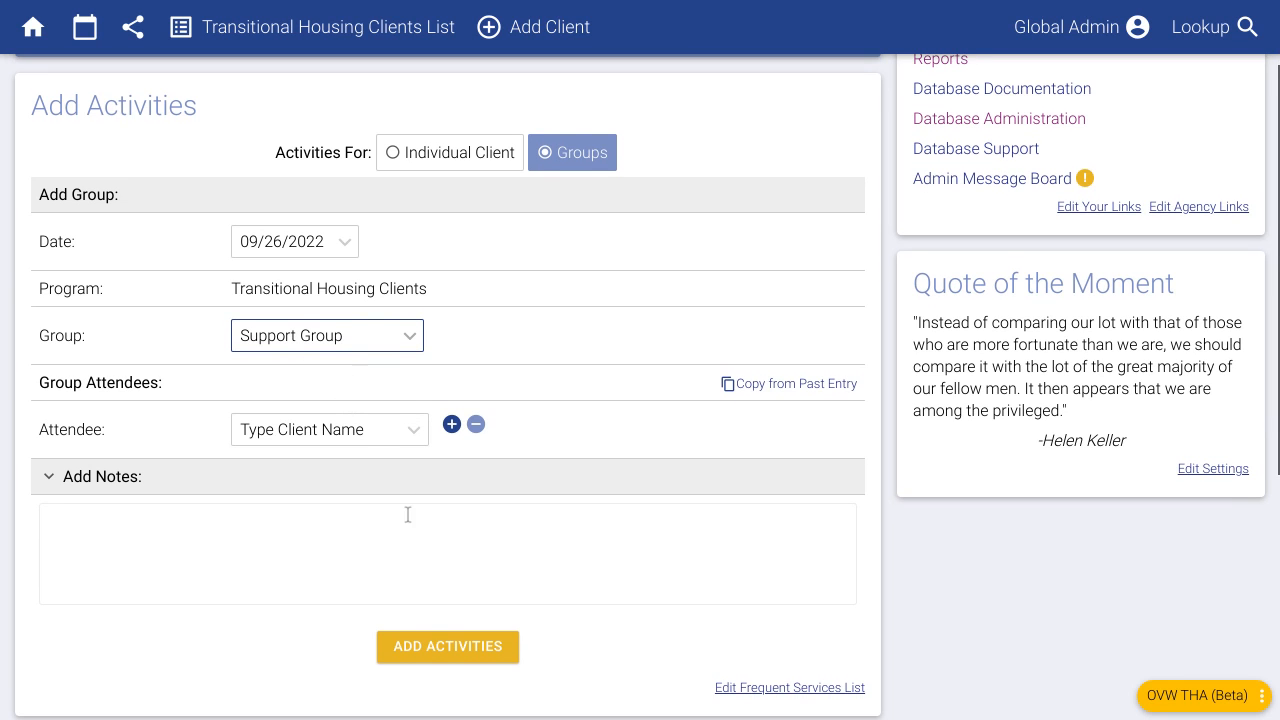
click(349, 433)
text(san)
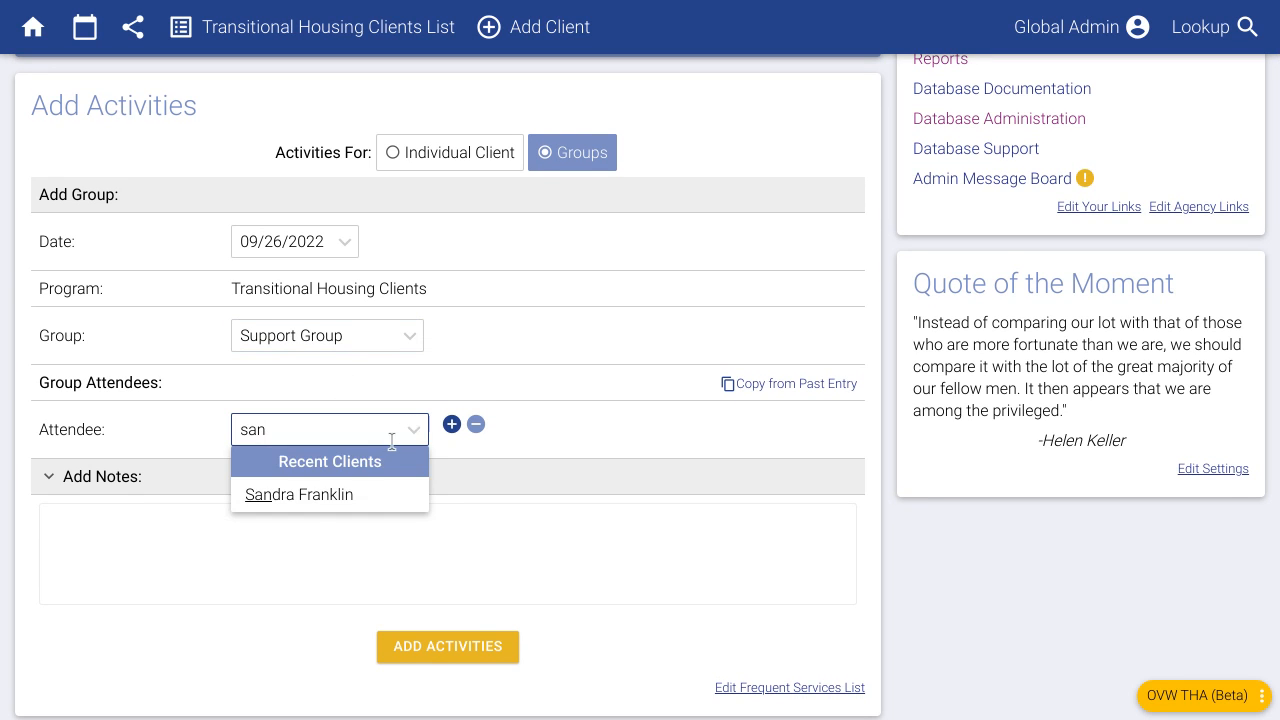
click(327, 494)
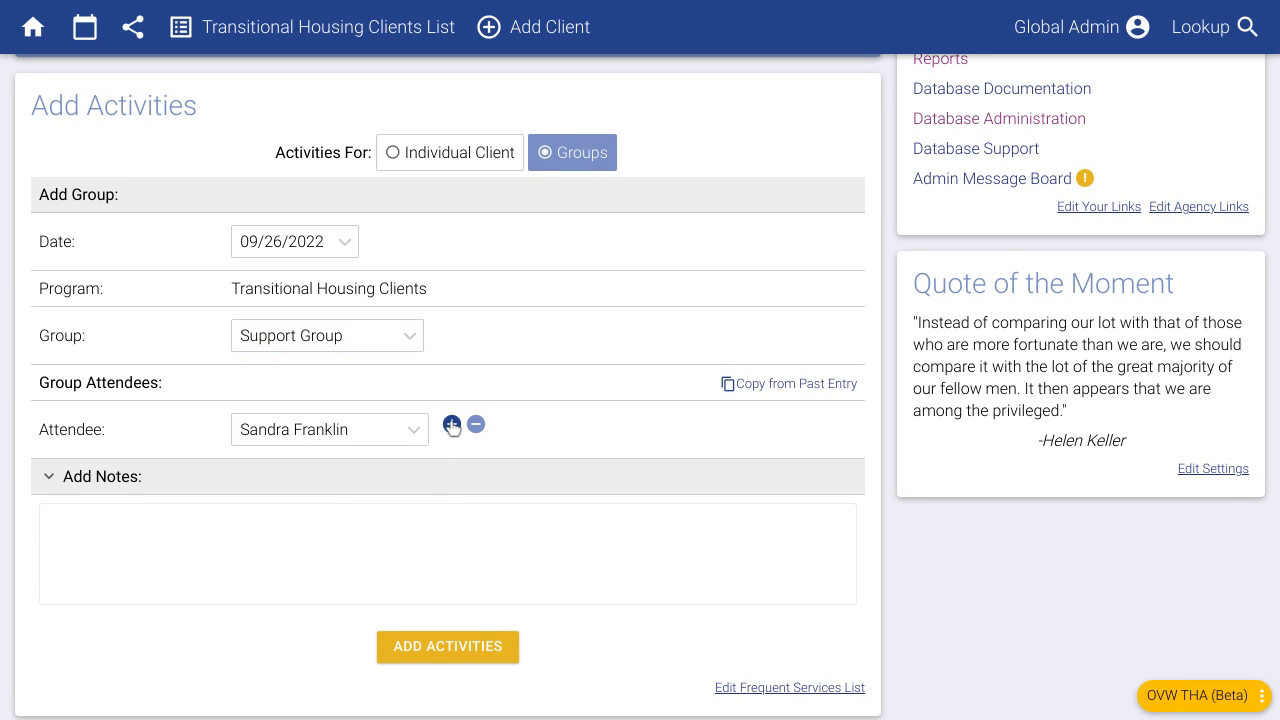
click(308, 485)
text(mar)
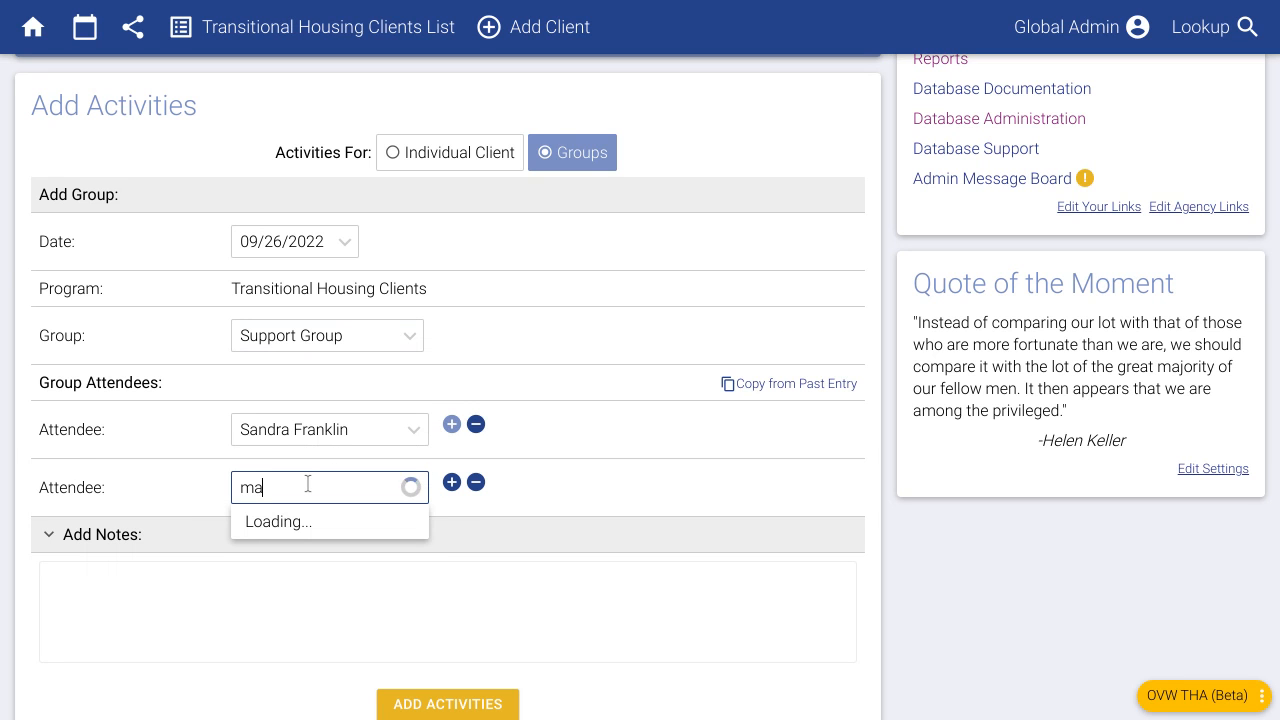
click(350, 555)
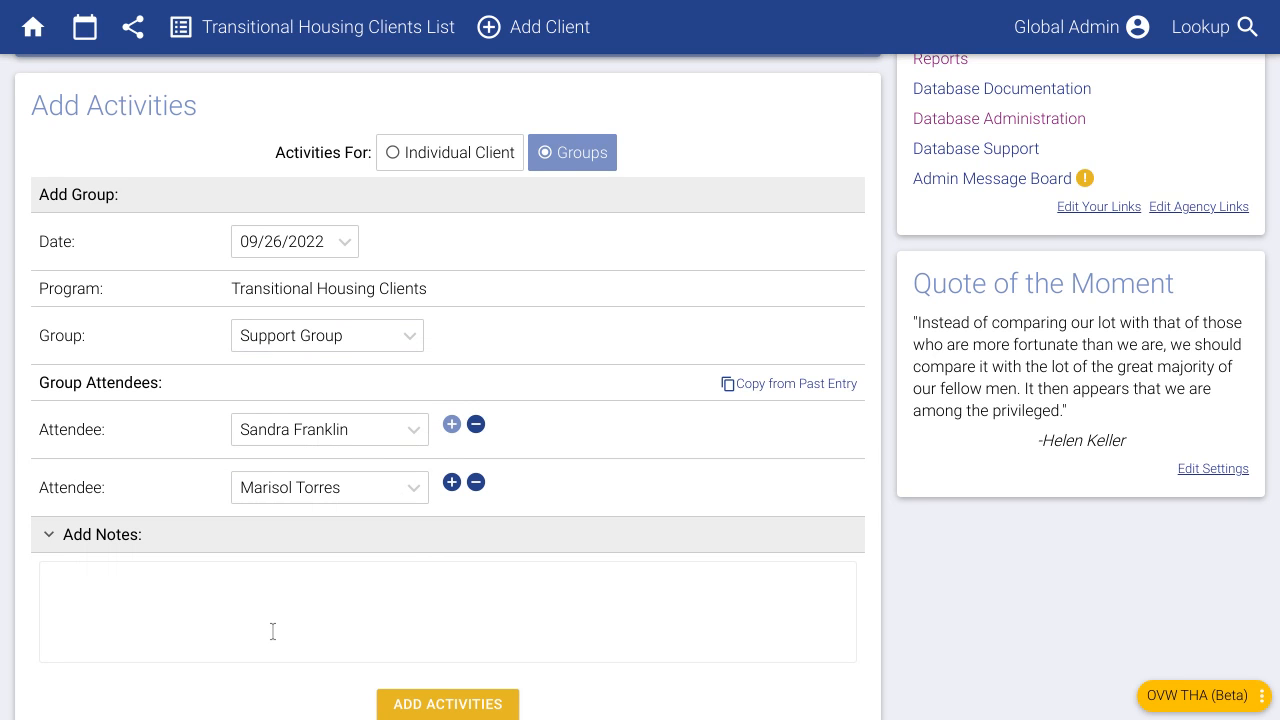
- Add the note 'Notes about the groups...' and save the group activity
scroll(183, 626, down, 1)
click(156, 555)
text(Notes about the groups...)
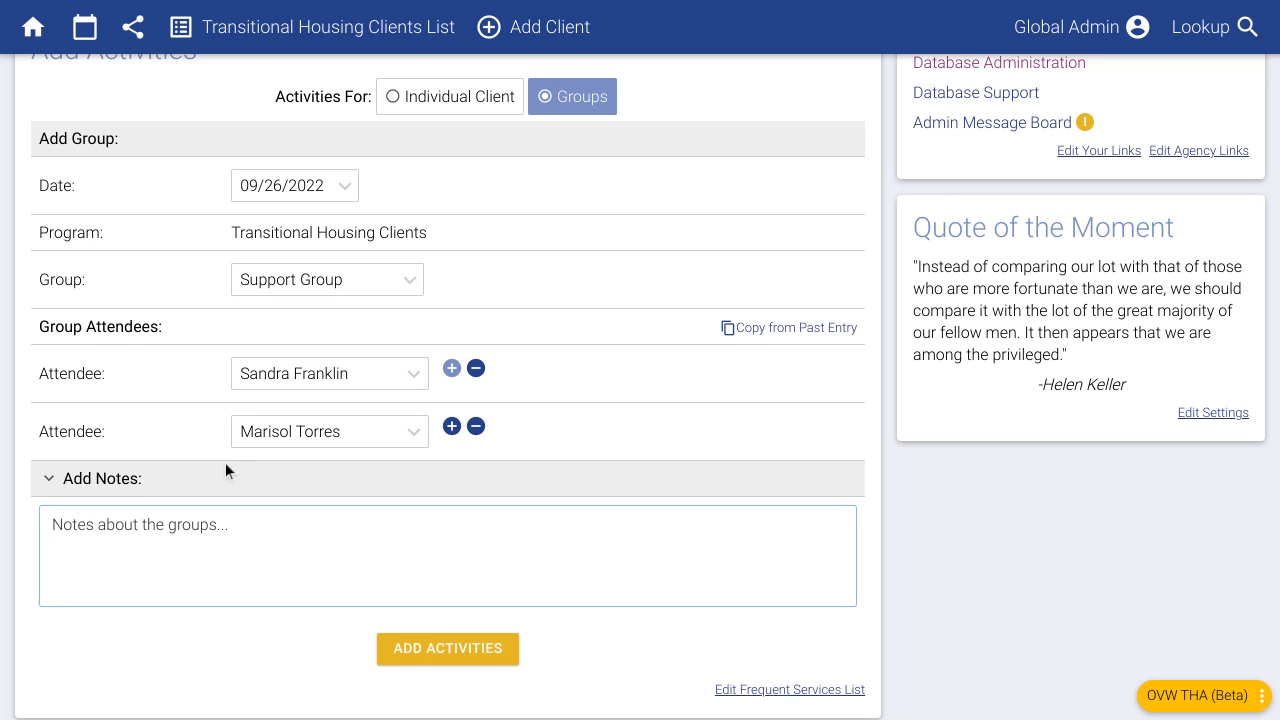
click(424, 652)
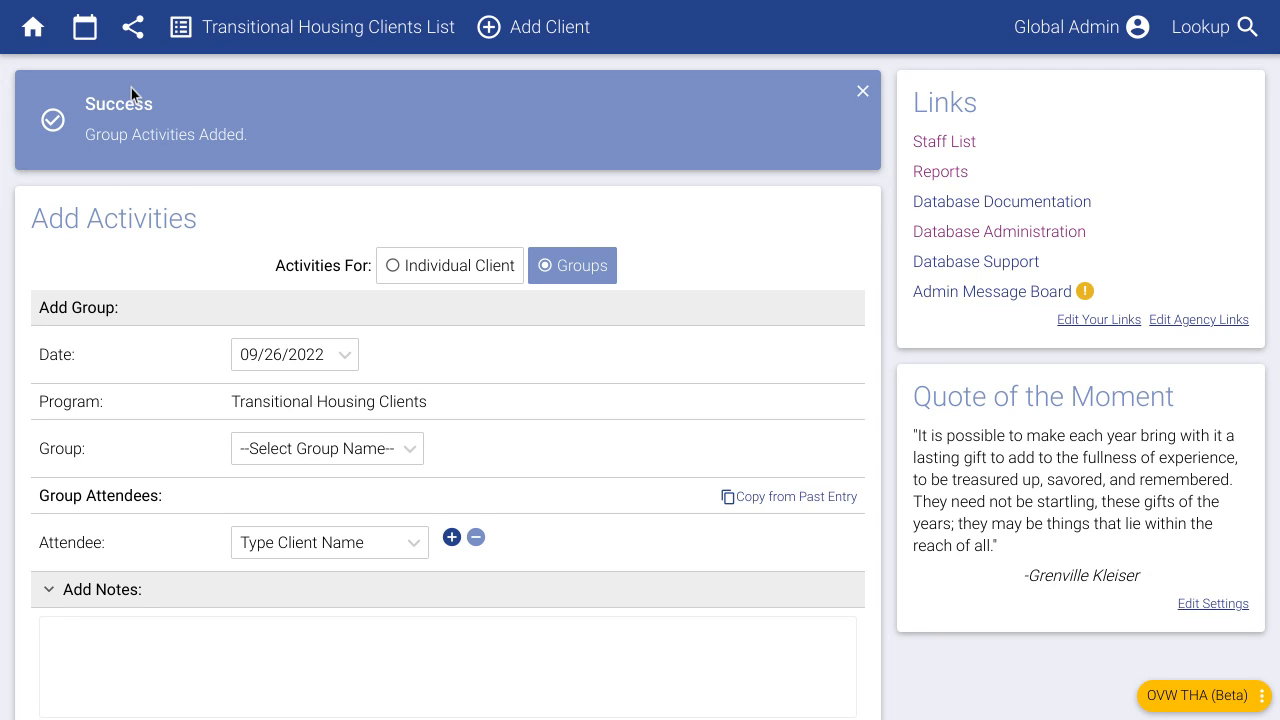
- In the Activities Calendar, inspect the Sep 26 Support Group entry and close it unsaved
click(86, 32)
scroll(403, 276, down, 5)
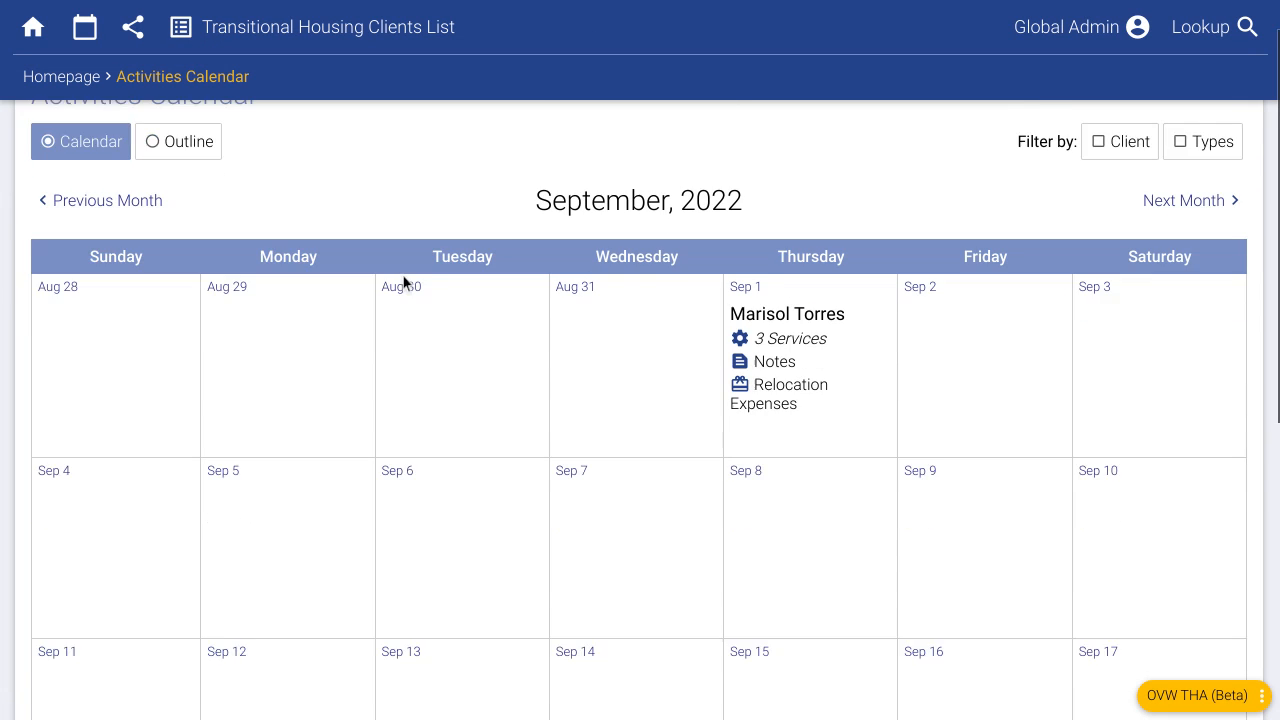
scroll(407, 280, down, 1)
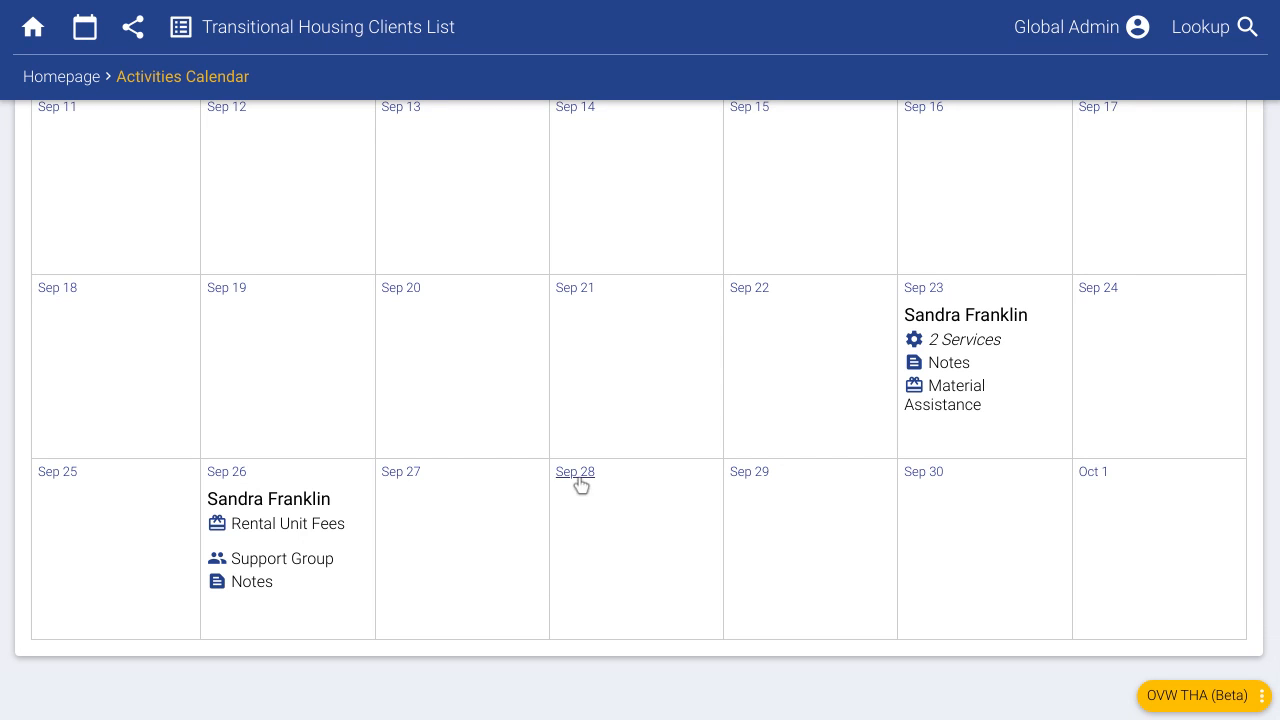
click(265, 560)
scroll(262, 580, down, 1)
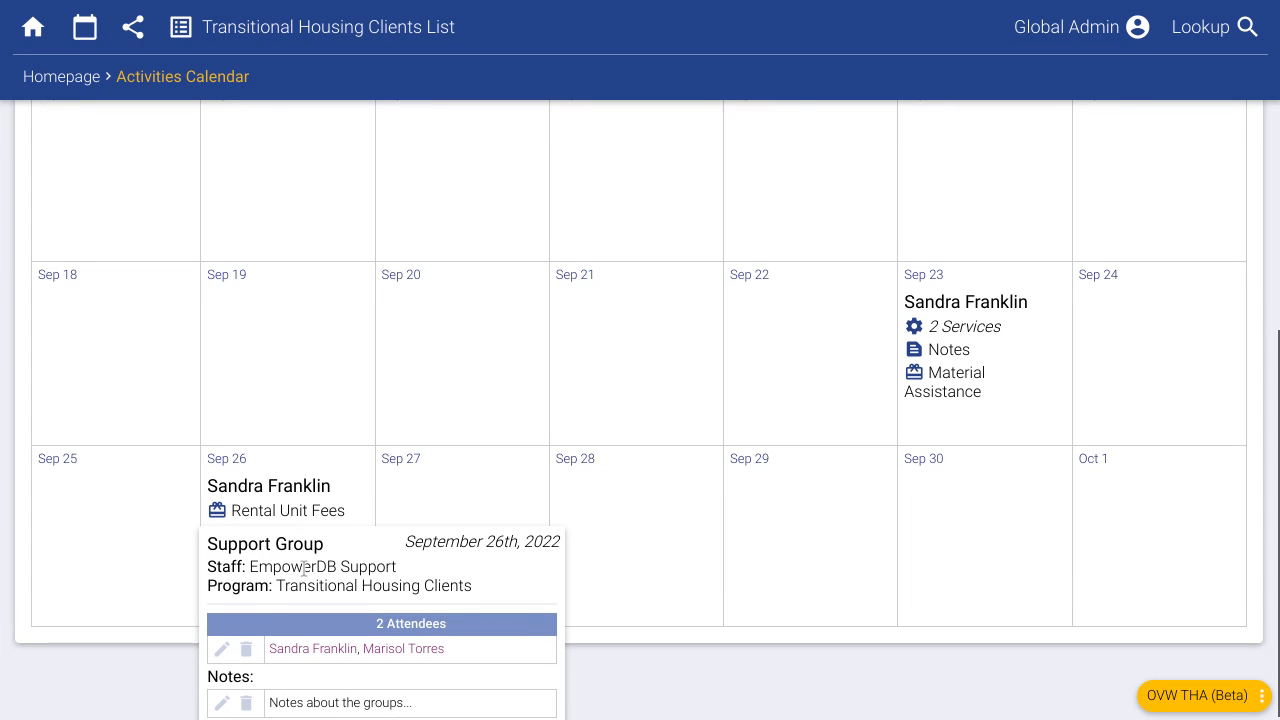
click(221, 650)
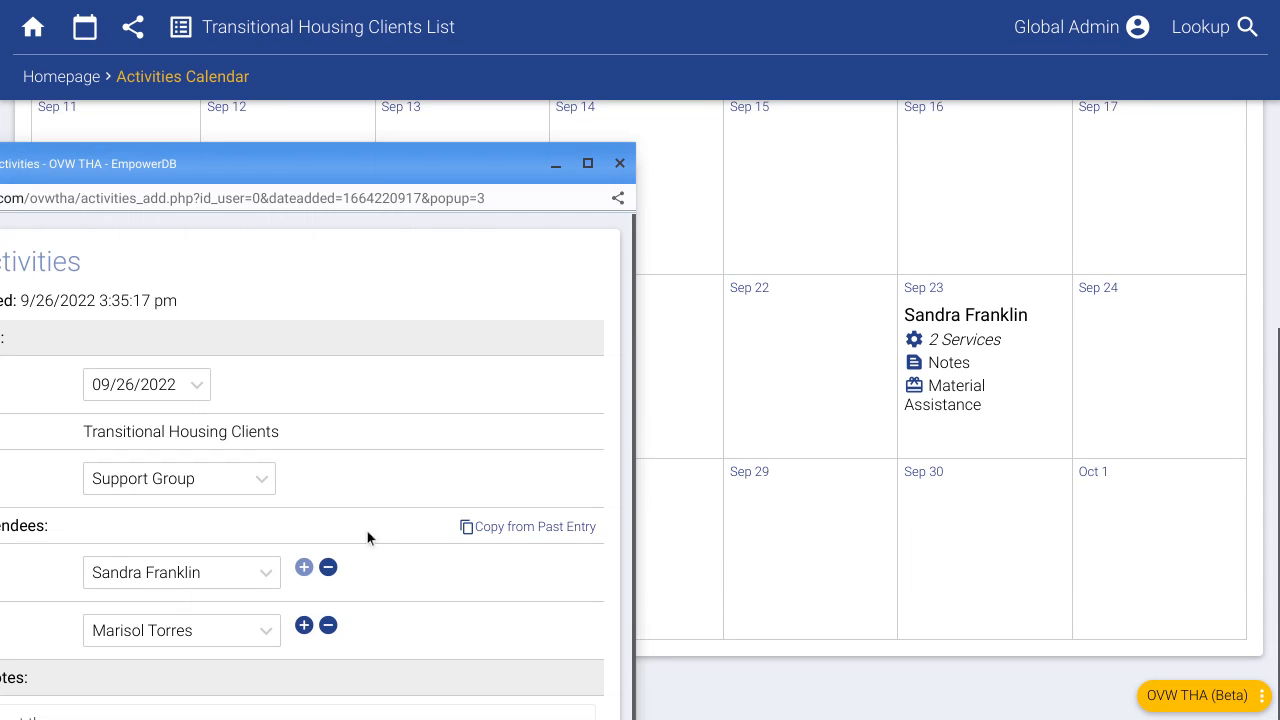
drag(381, 181, 699, 72)
click(642, 530)
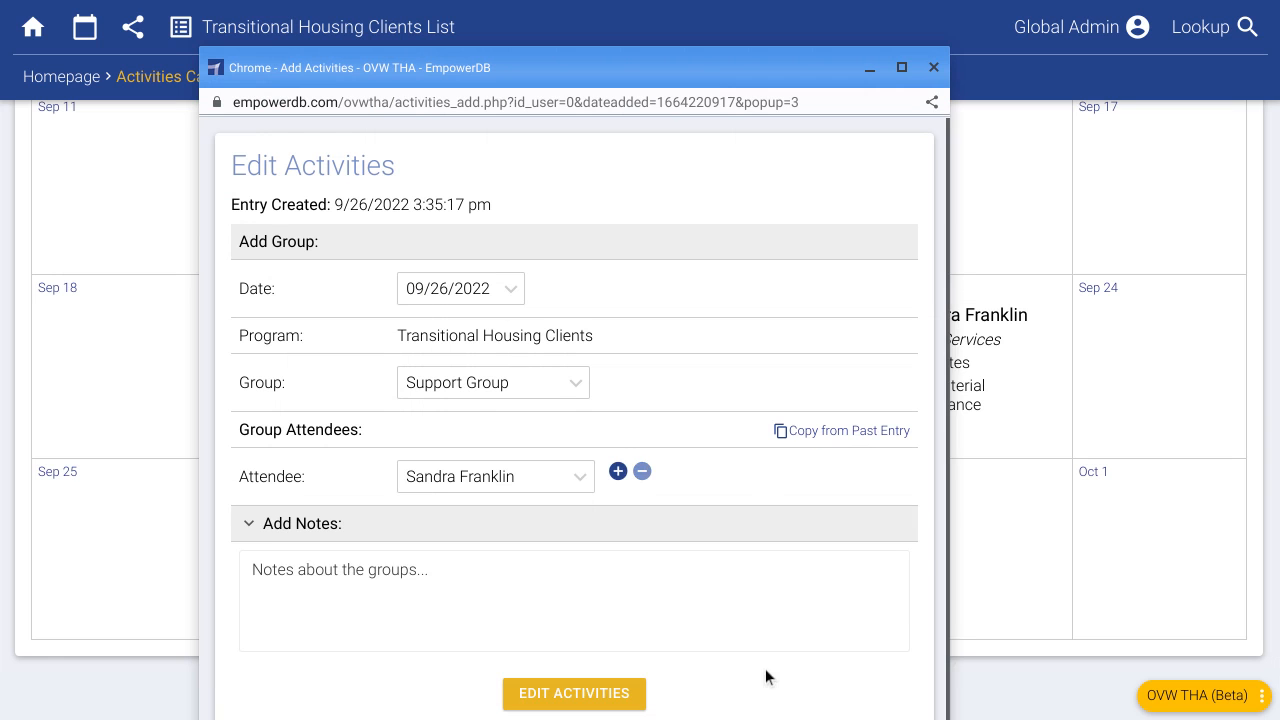
click(935, 69)
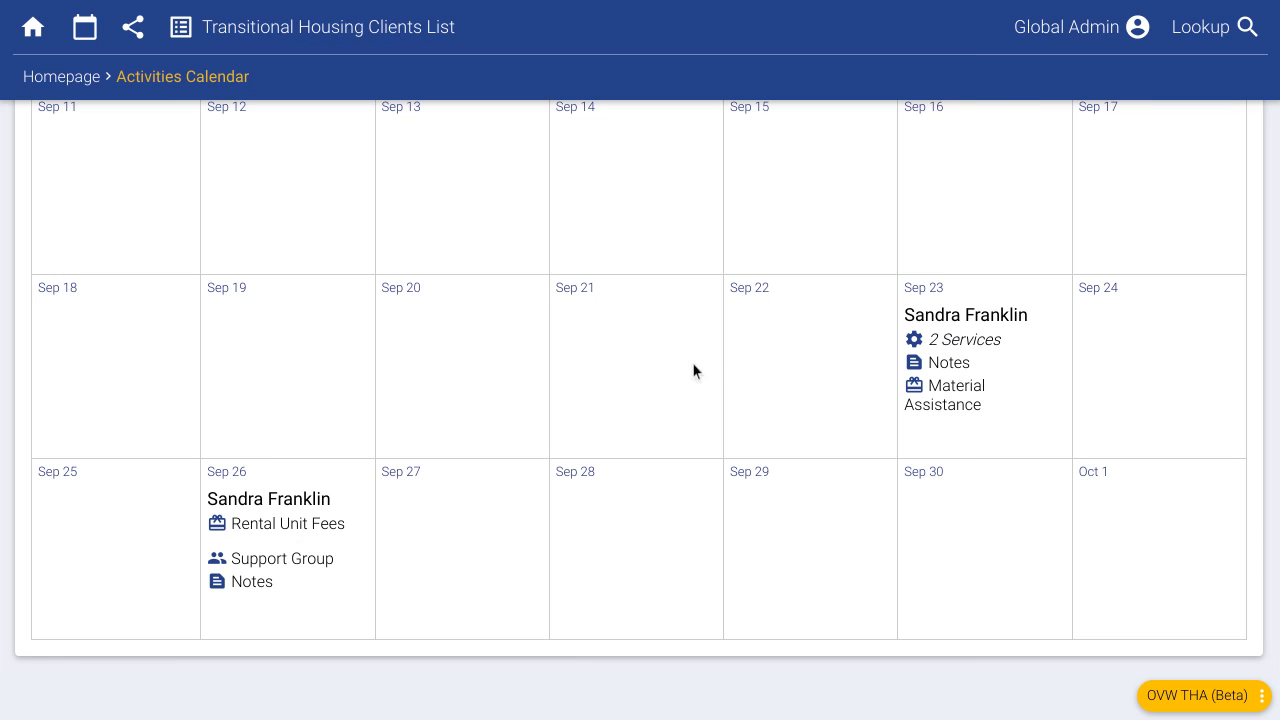
- Delete Job Training from the Sep 23 entry and start a new activity for Sep 22
click(915, 360)
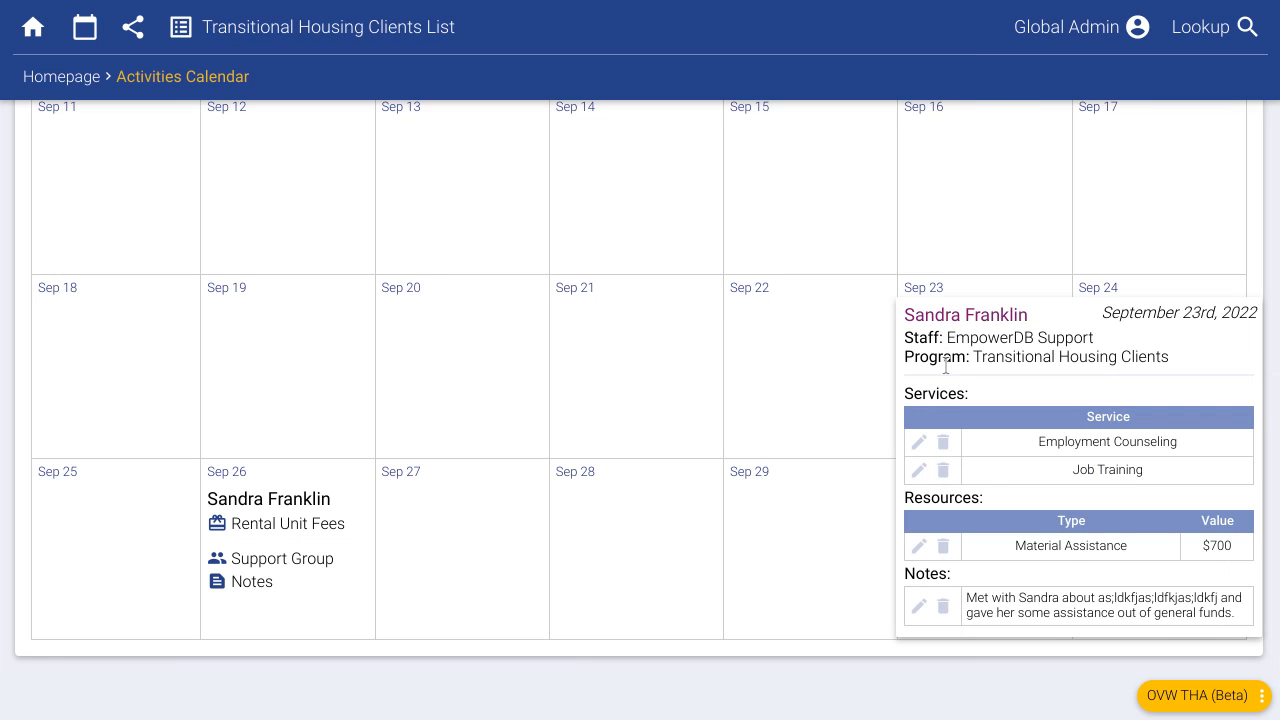
click(943, 471)
click(578, 402)
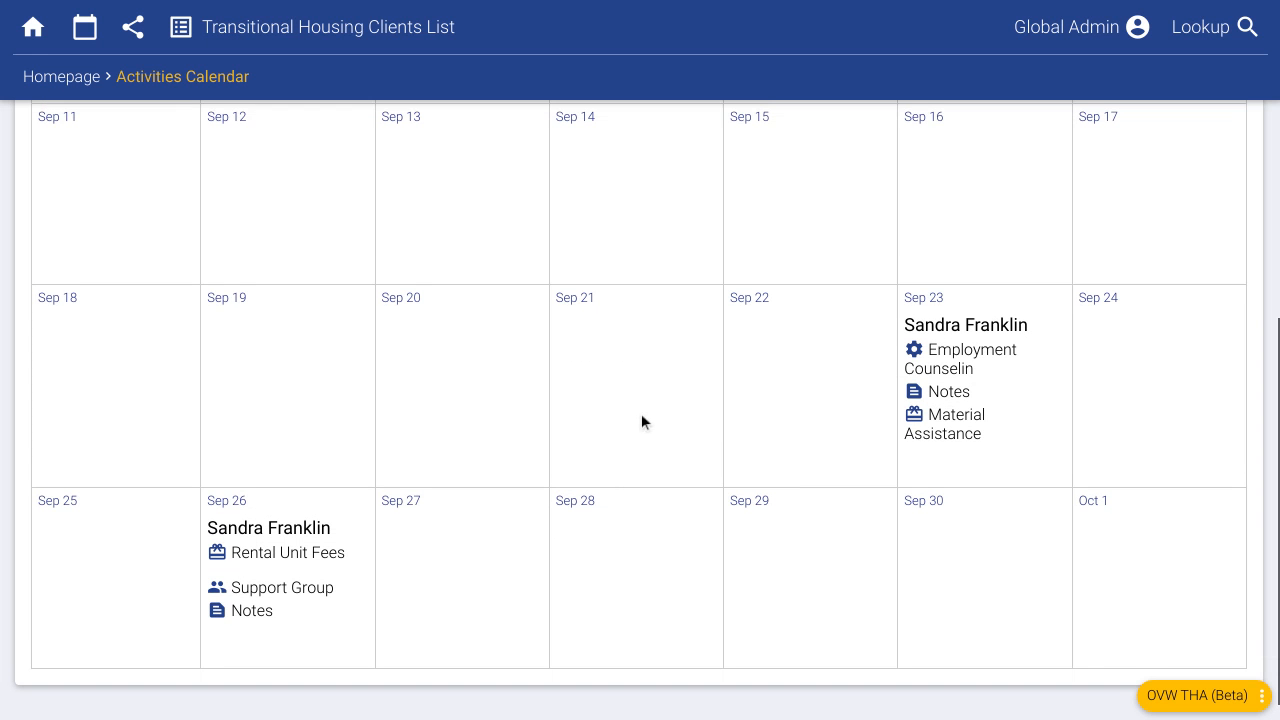
click(756, 302)
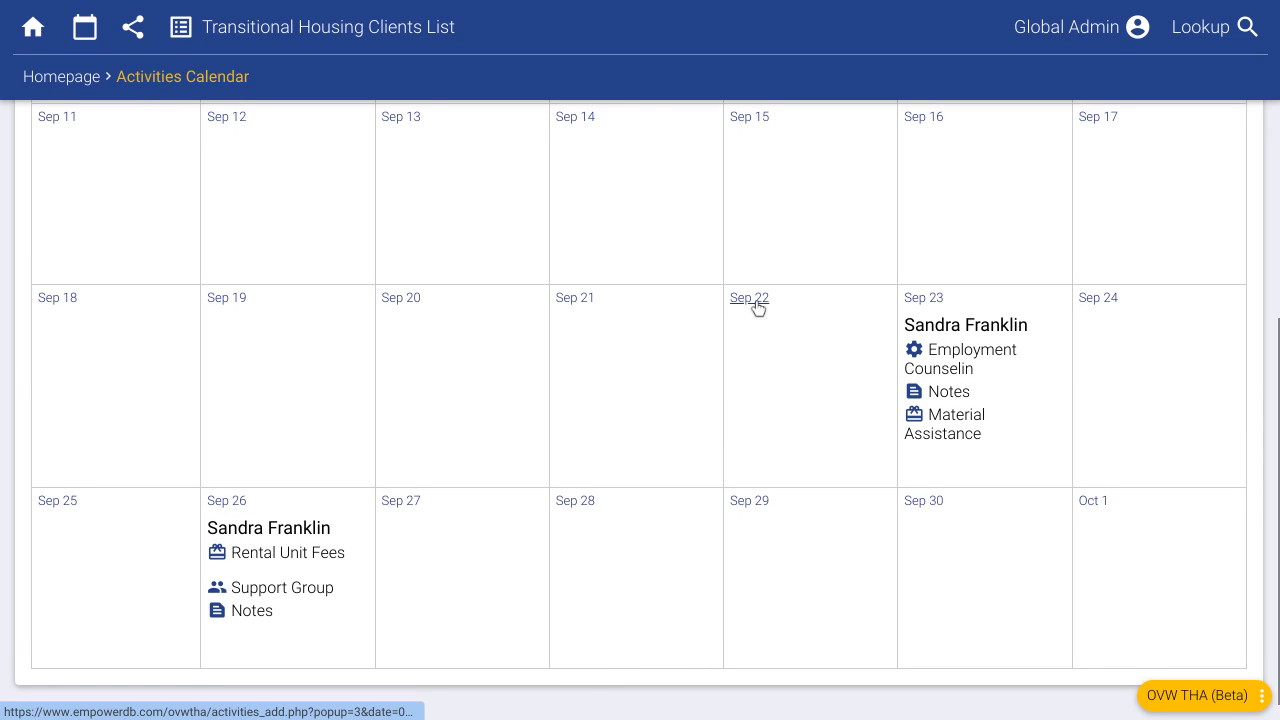
drag(370, 163, 704, 0)
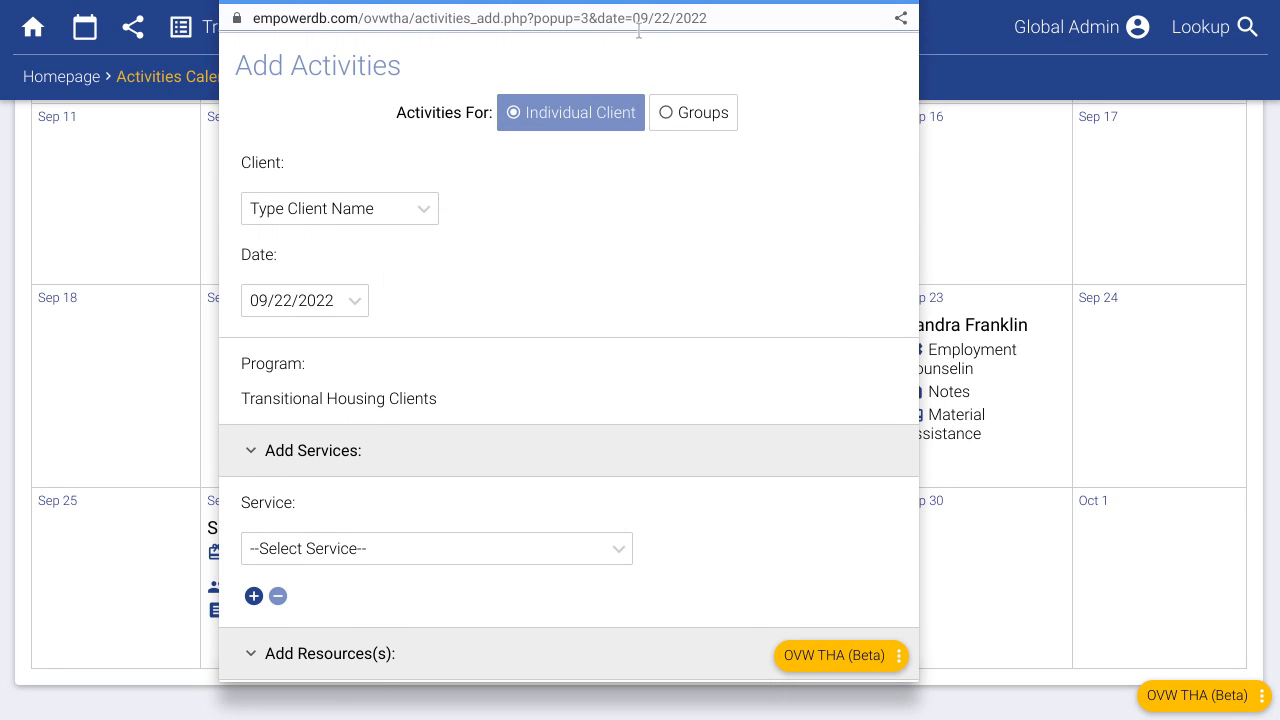
- Save a Housing Advocacy activity for the suggested client on 09/22/2022
click(268, 210)
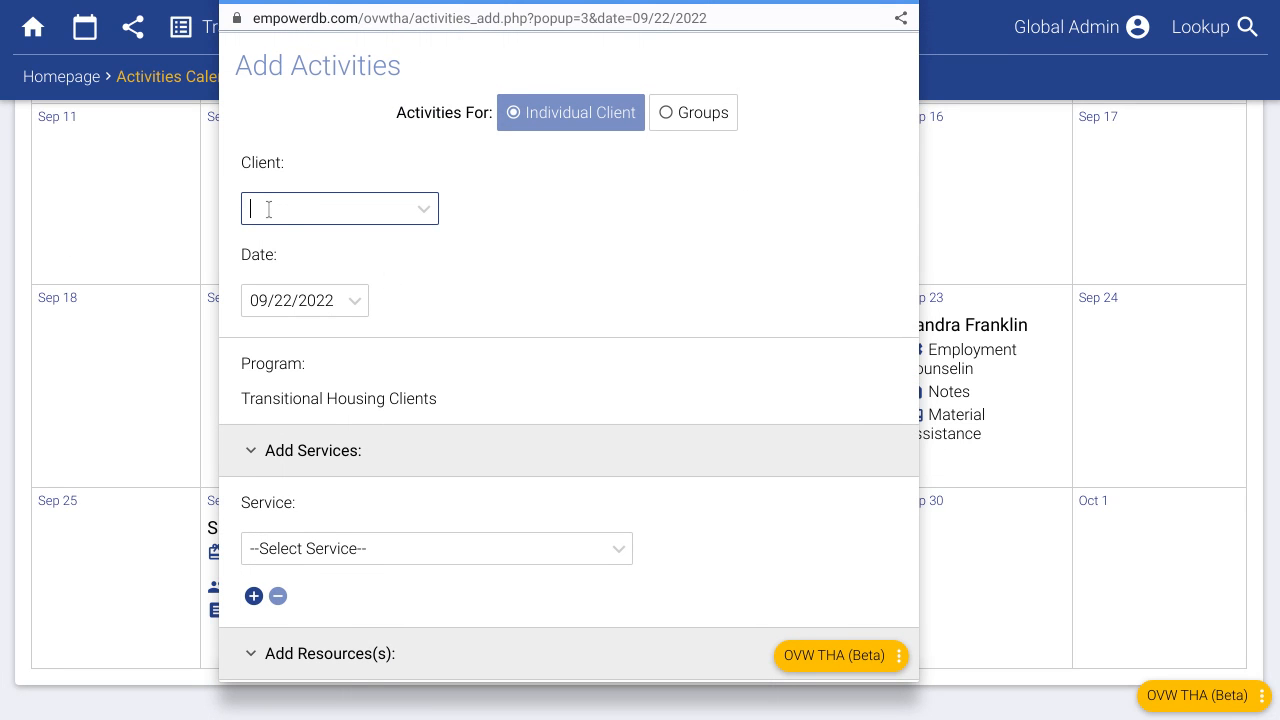
text(mar)
click(300, 275)
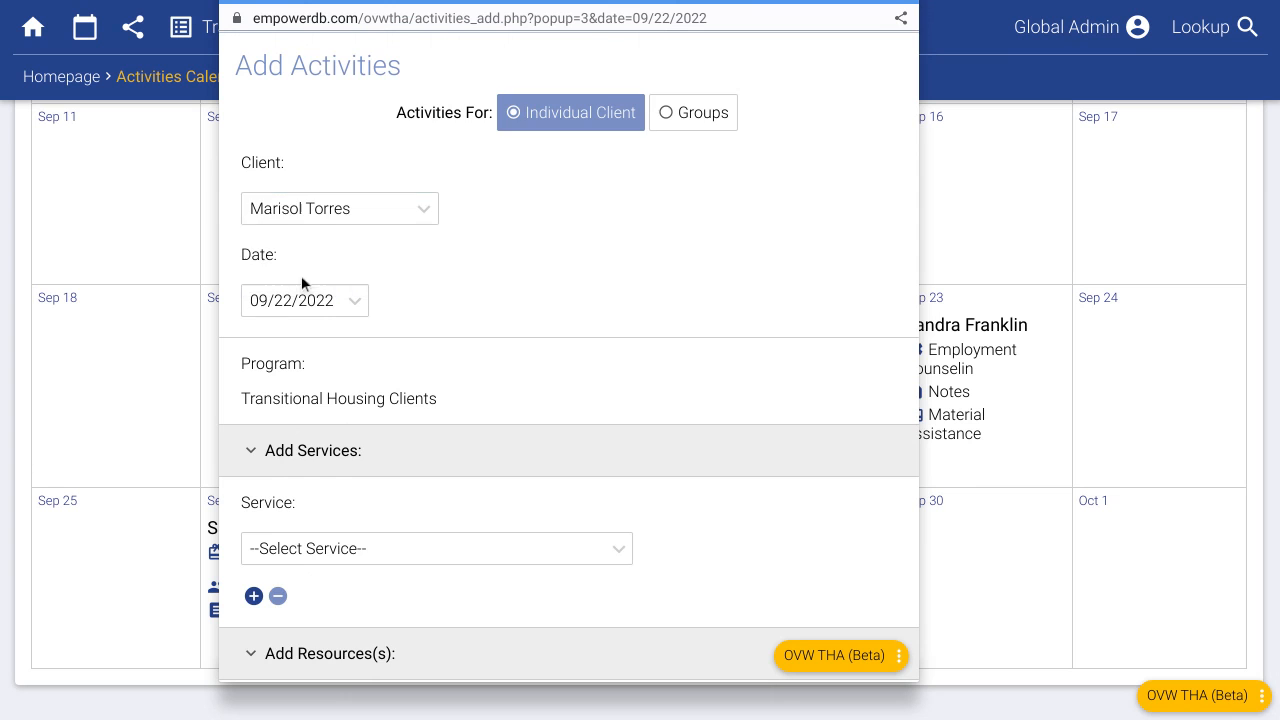
scroll(346, 446, down, 1)
click(345, 438)
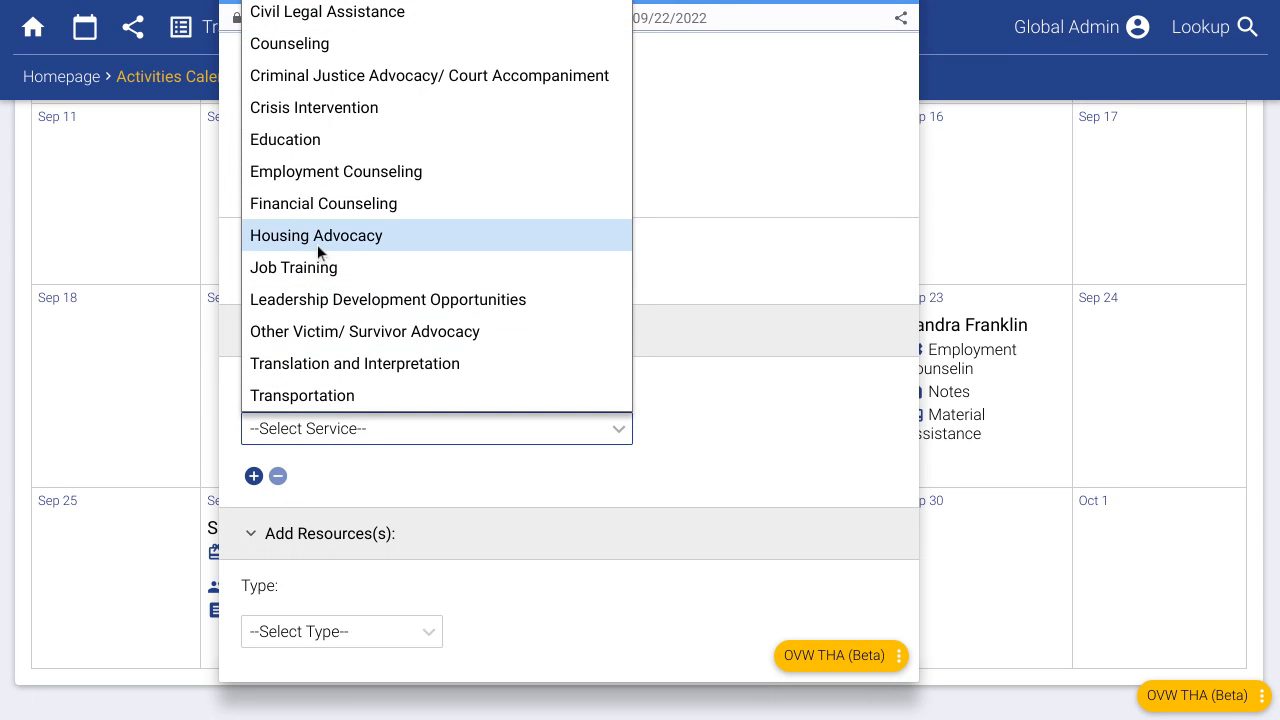
click(317, 240)
scroll(469, 443, down, 5)
click(519, 577)
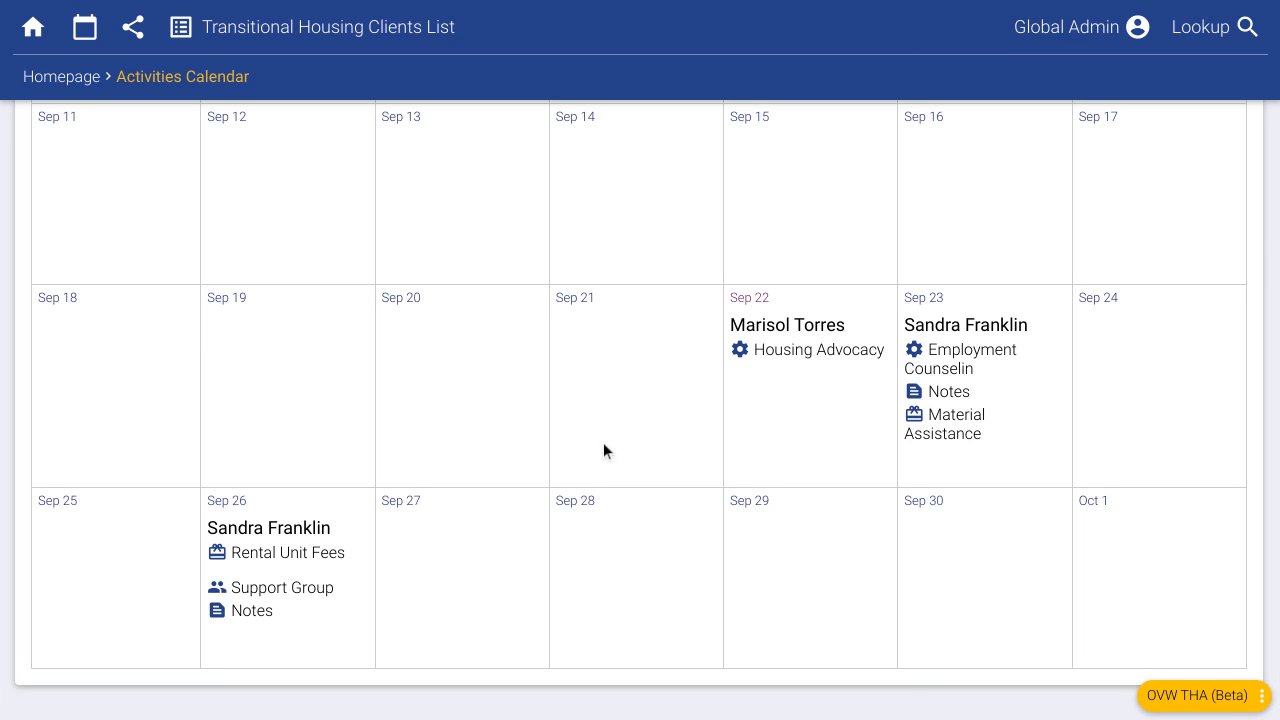
scroll(592, 438, up, 2)
scroll(505, 430, up, 6)
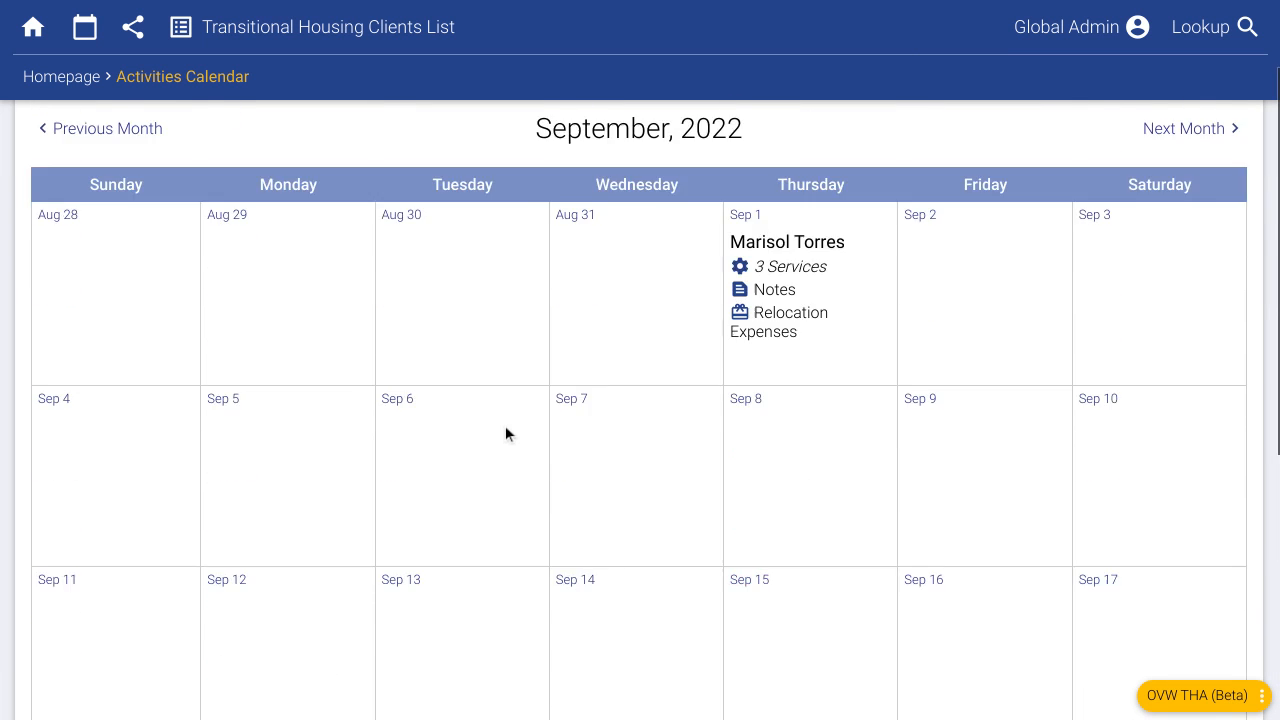
- Switch to the Activities Outline view and start typing 'ma' in the Client filter
click(183, 205)
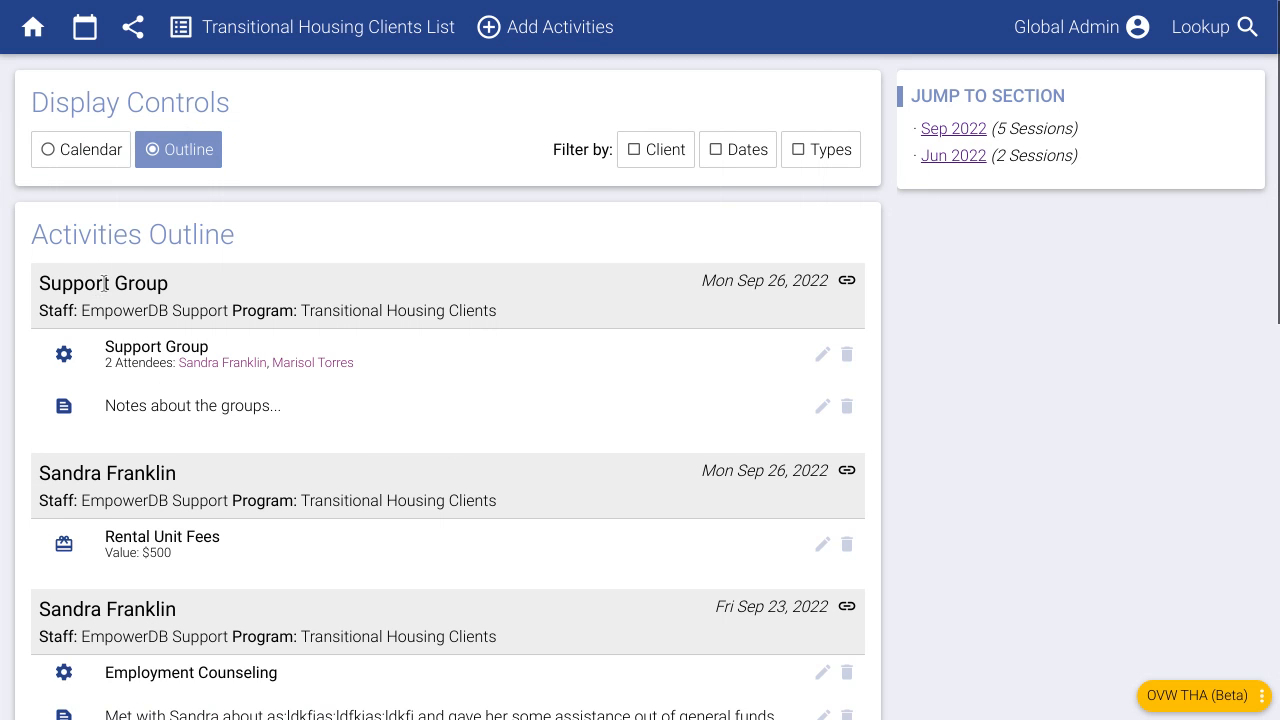
scroll(180, 365, down, 3)
scroll(191, 356, down, 8)
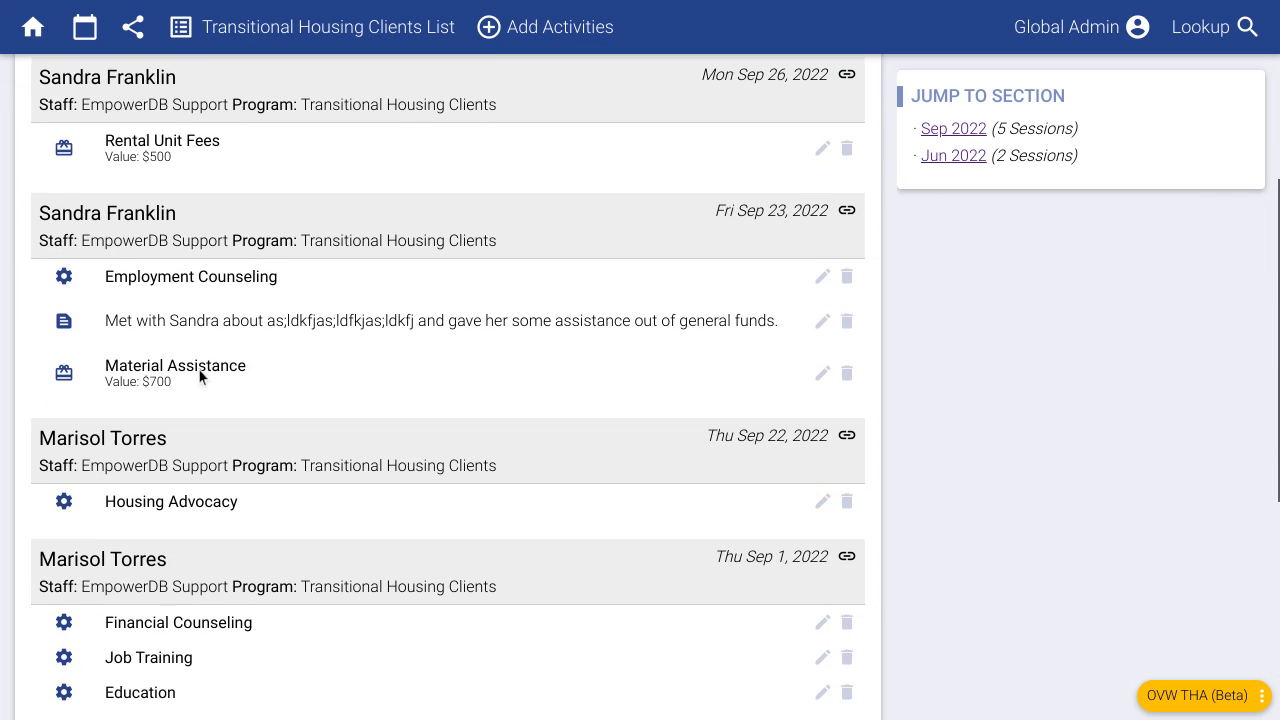
scroll(220, 456, up, 10)
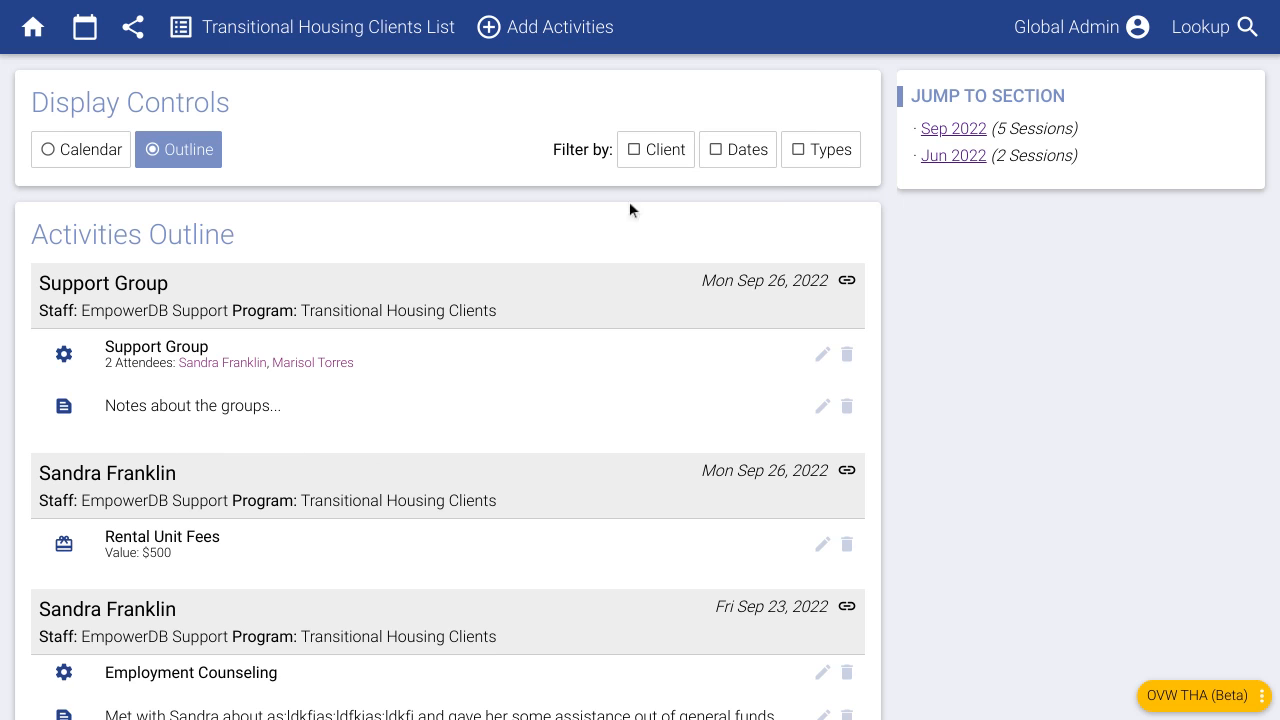
click(654, 160)
click(666, 207)
text(ma)
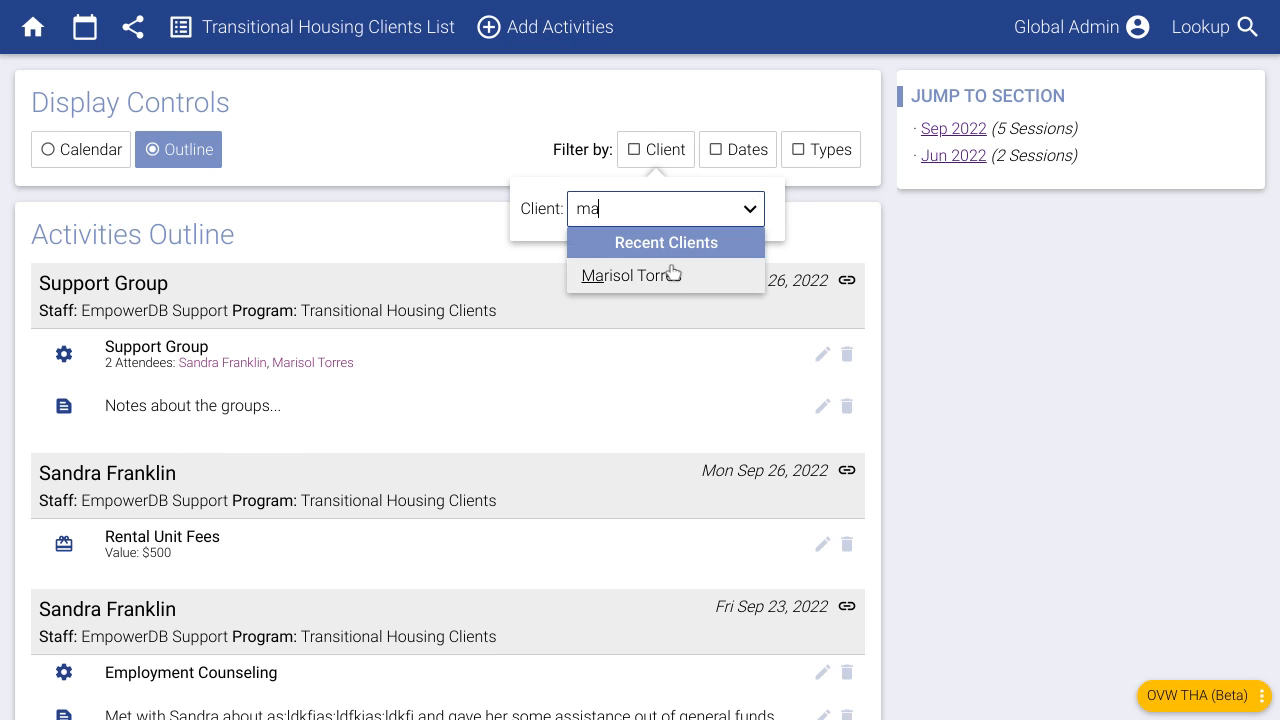
- Filter the outline to the suggested client, review their sessions, and open the Add Client form
click(677, 276)
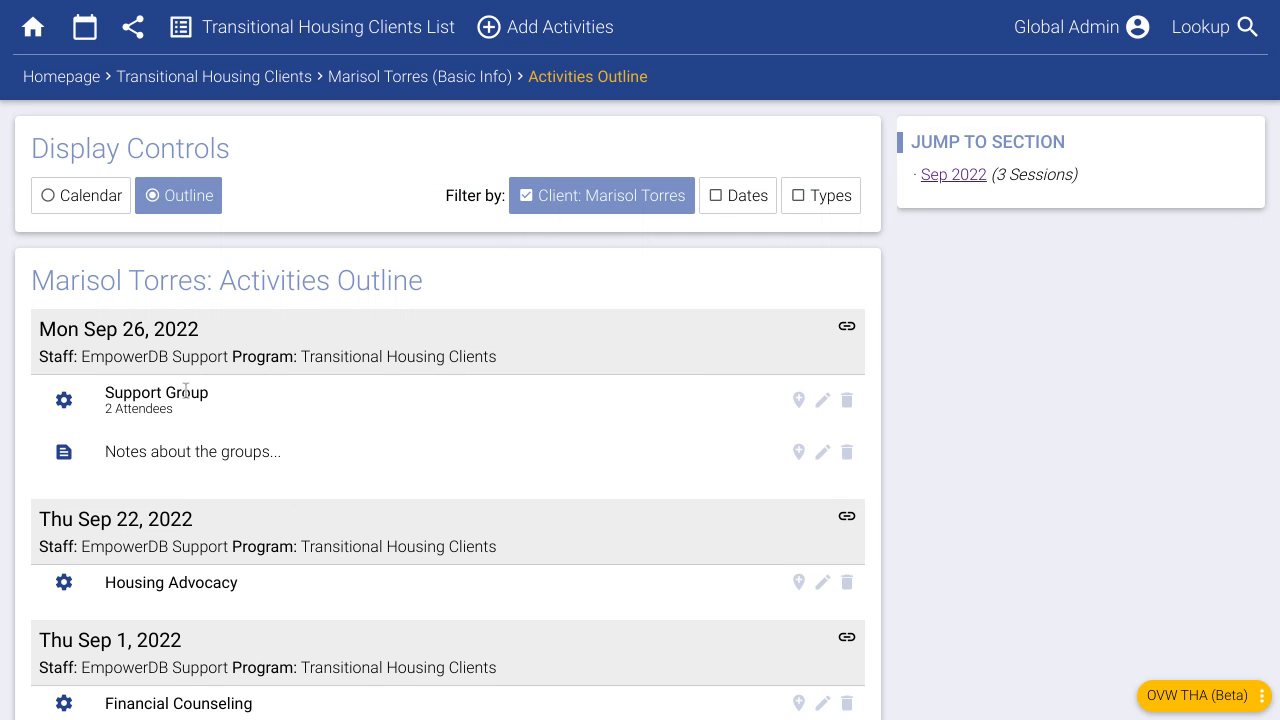
scroll(323, 525, down, 2)
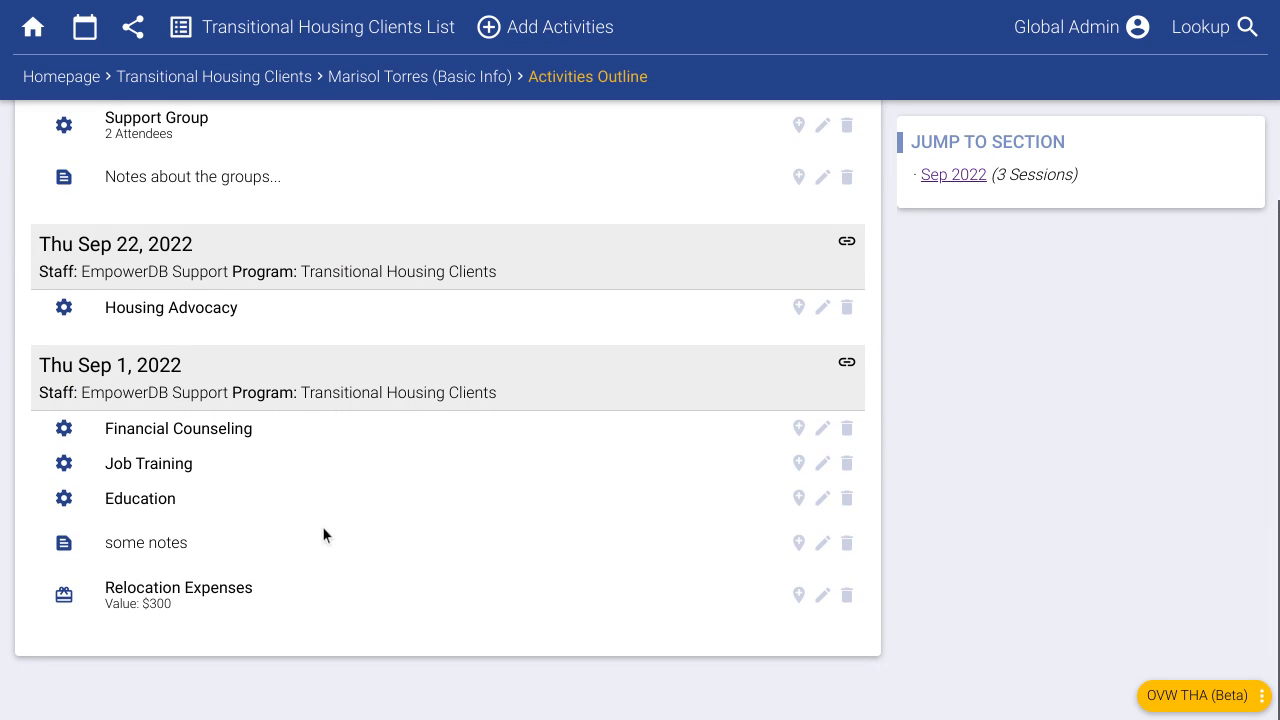
scroll(322, 526, up, 3)
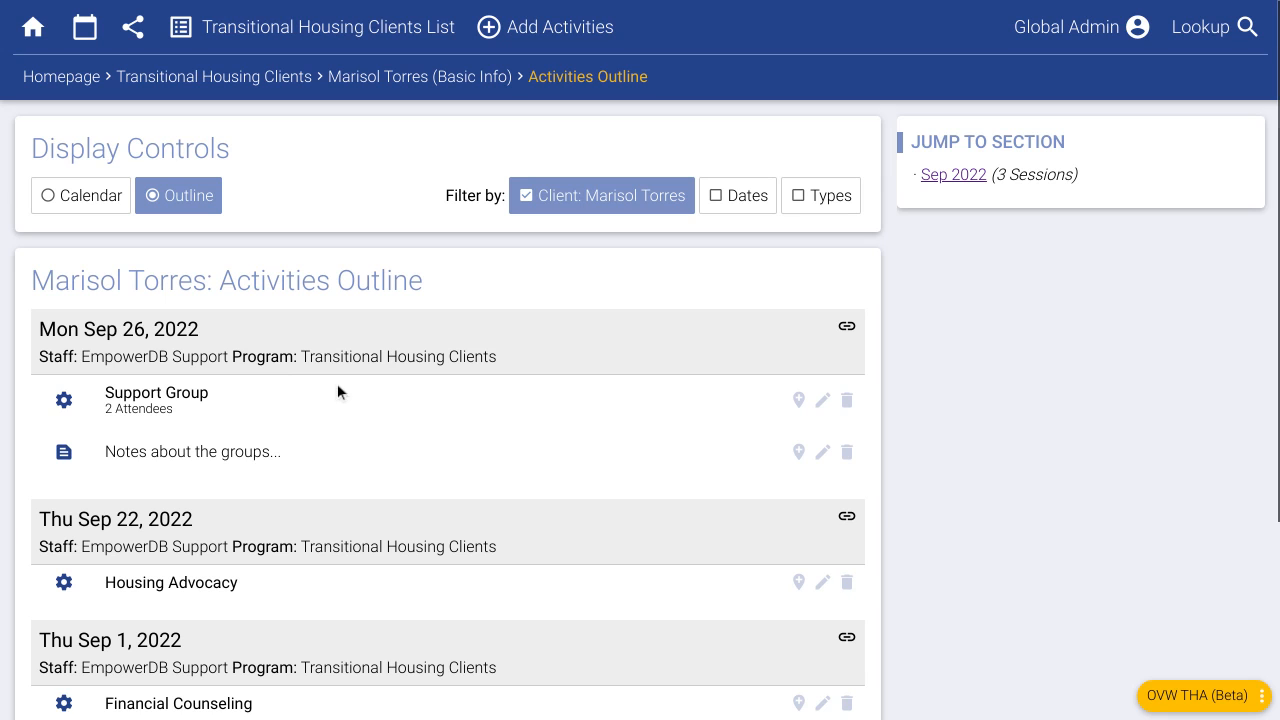
mouse_move(137, 322)
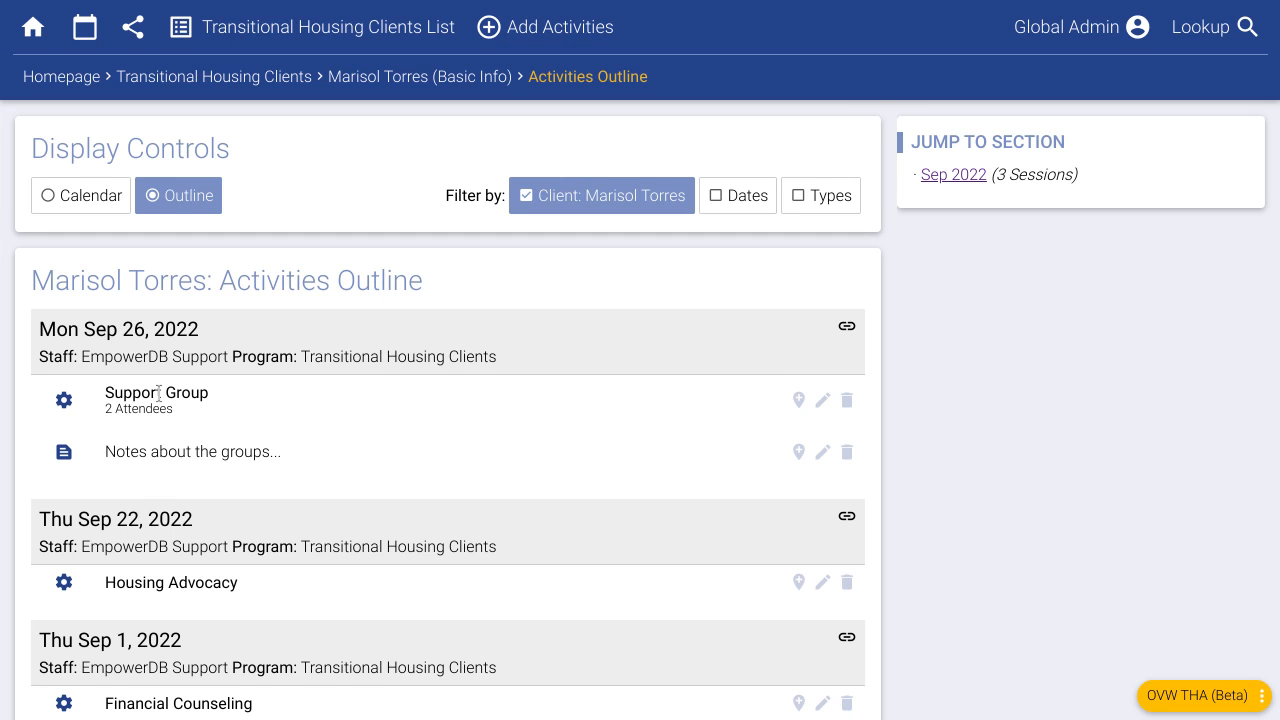
scroll(158, 395, down, 1)
scroll(158, 395, down, 2)
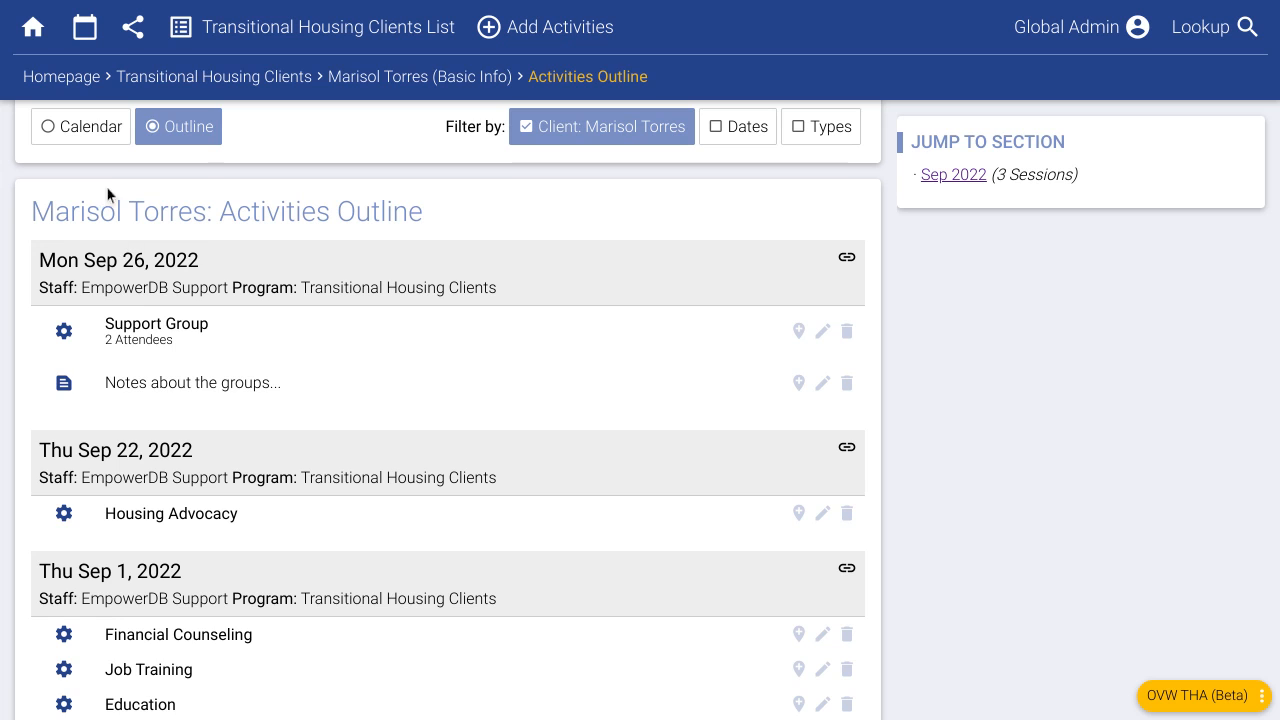
click(165, 140)
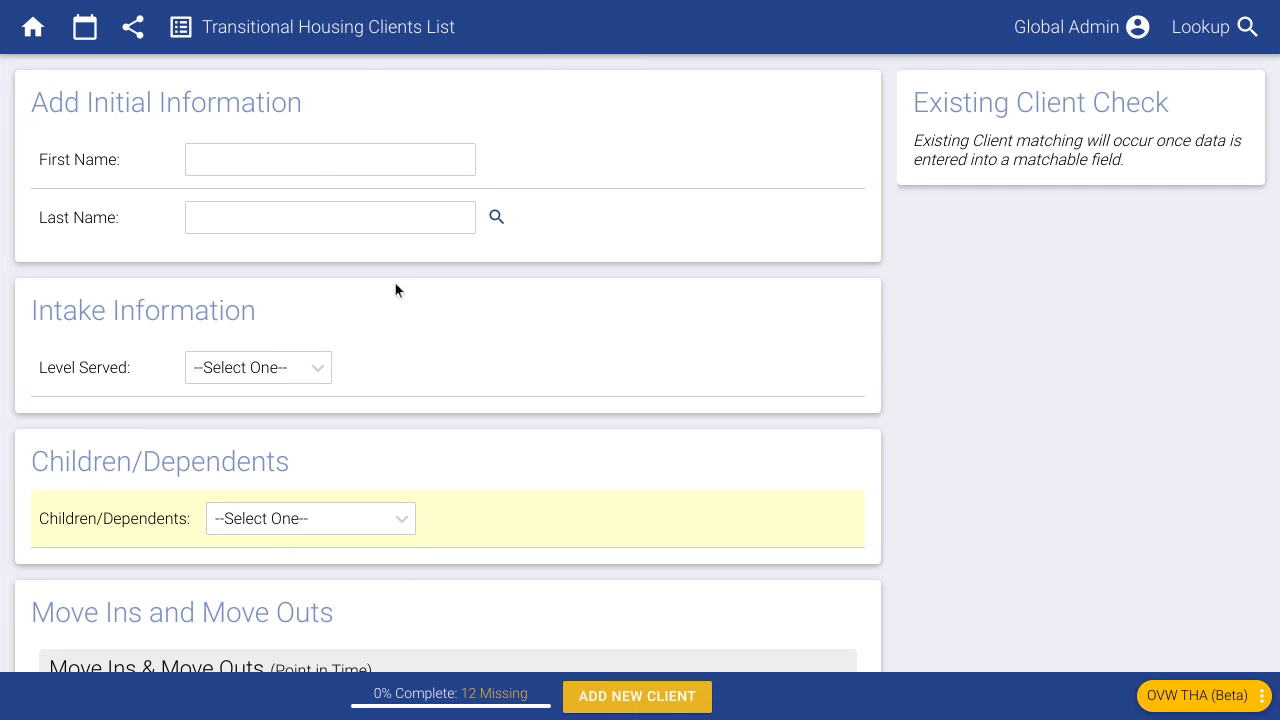
- Enter the new client's first and last name and check for existing matches
click(320, 165)
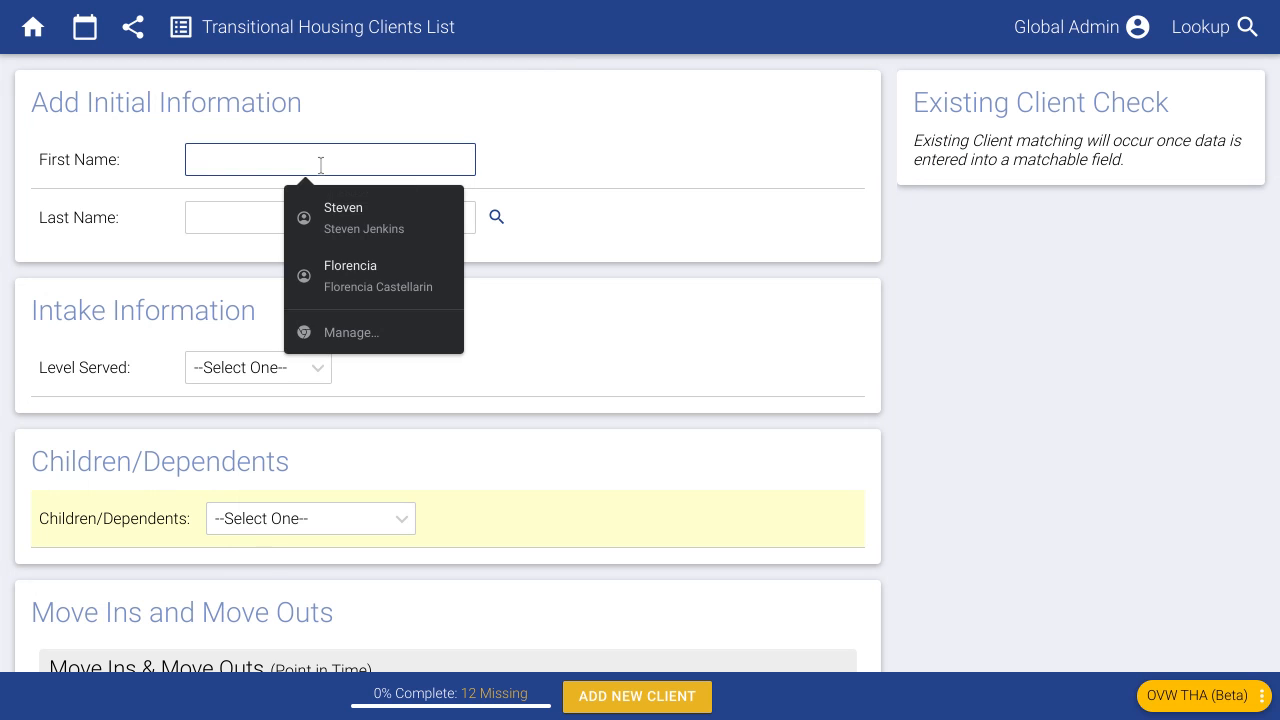
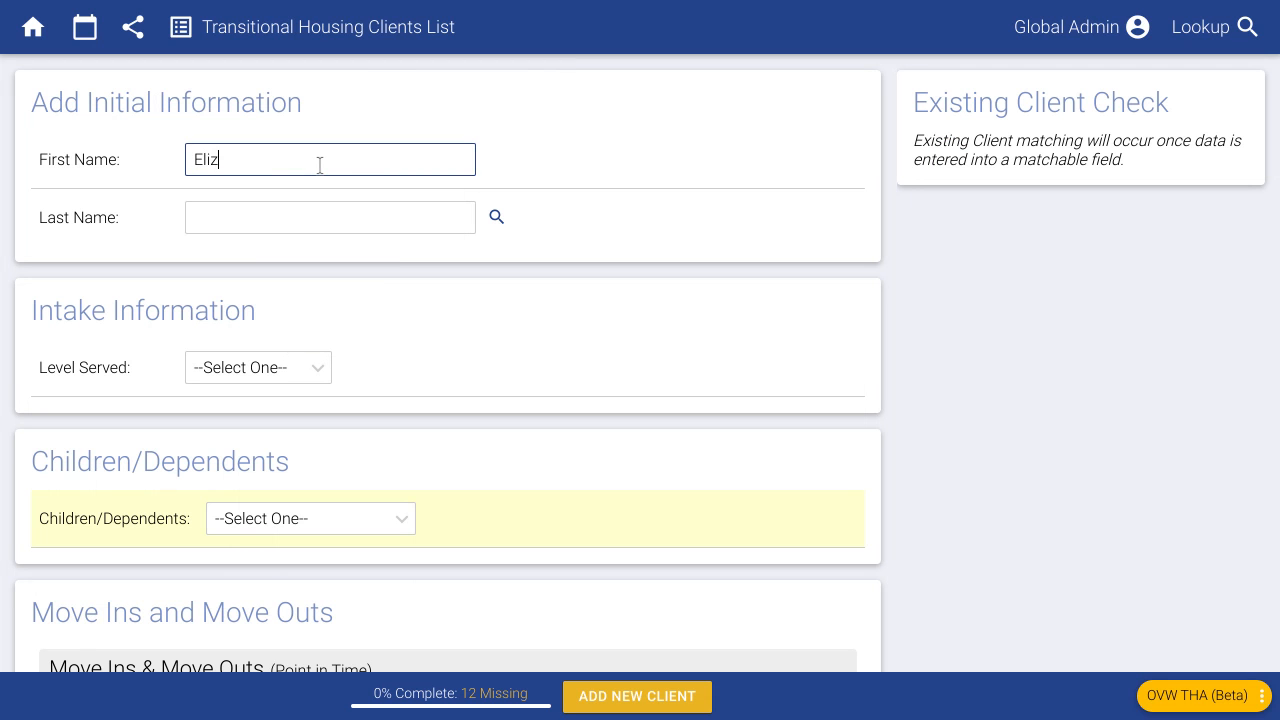
key(Tab)
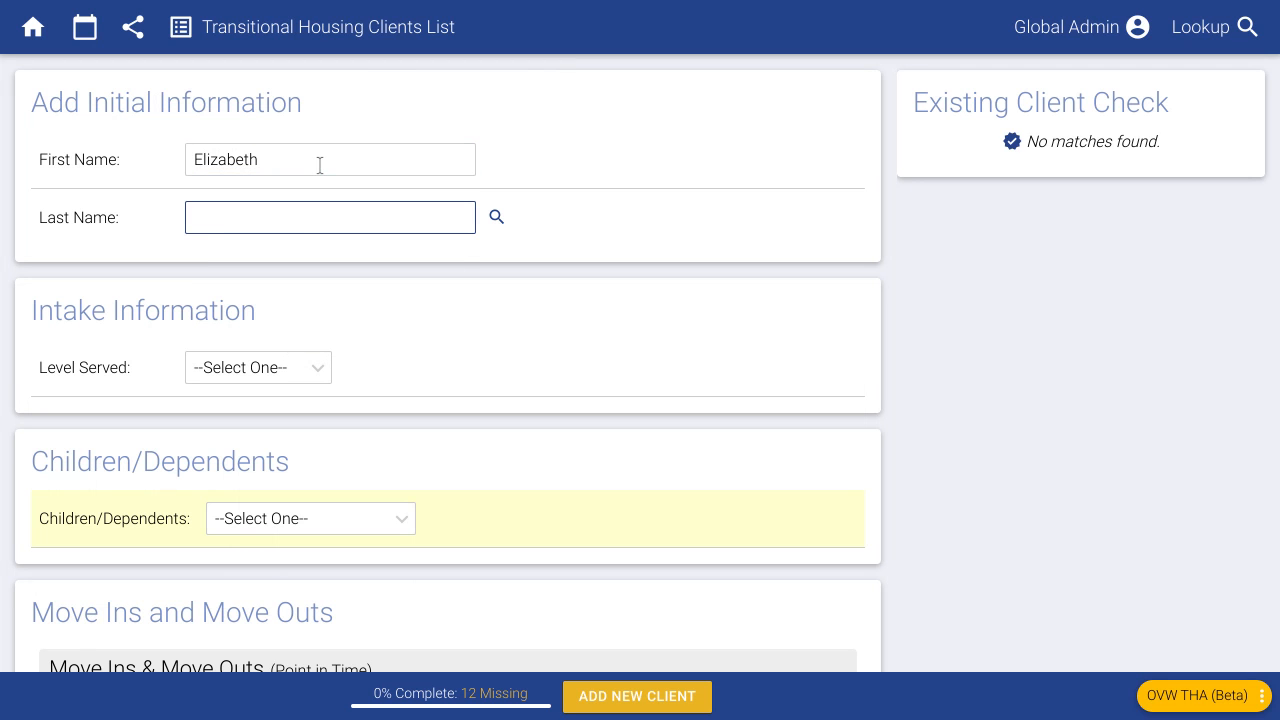
key(Tab)
click(1091, 207)
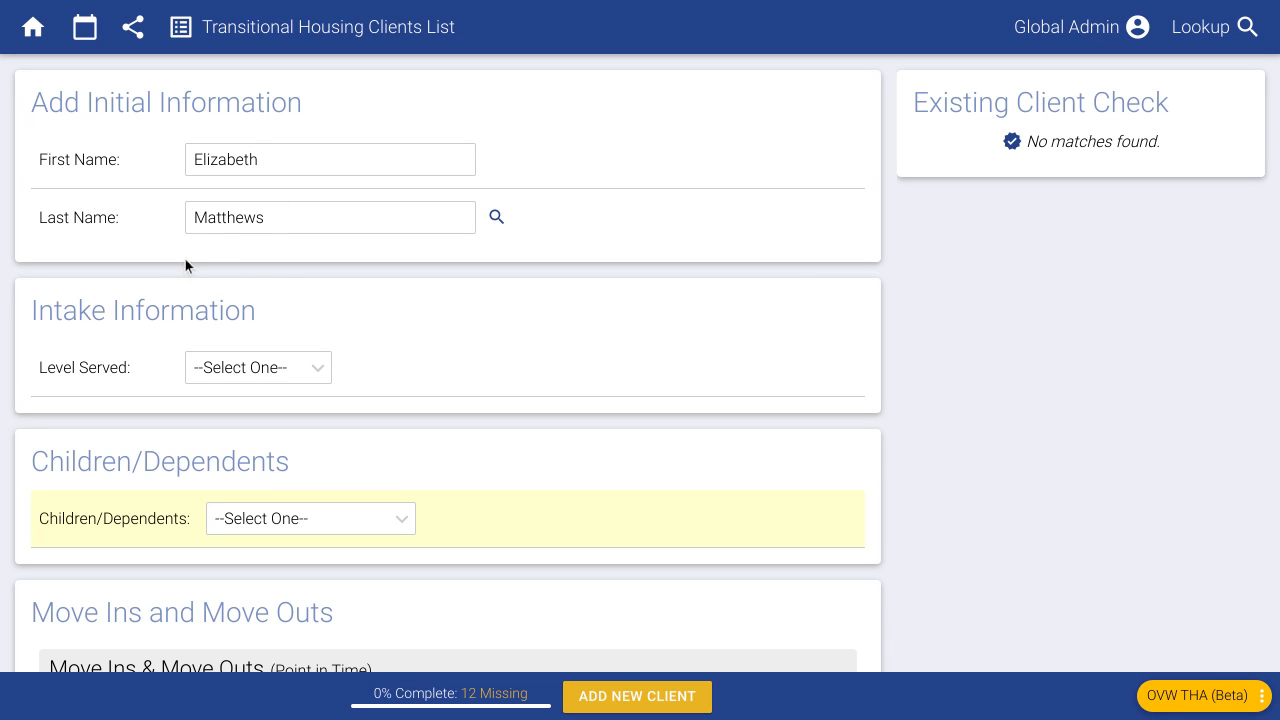
- Set the client's Level Served to Fully Served
scroll(186, 260, down, 1)
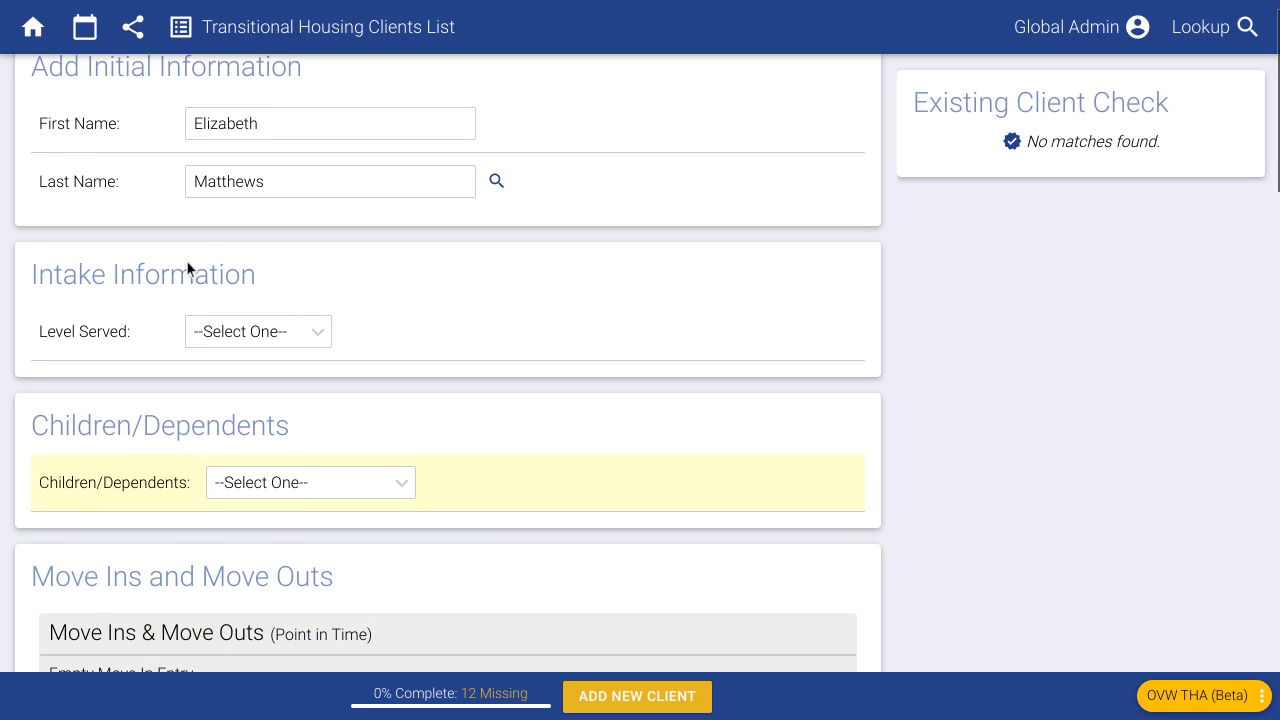
scroll(146, 316, down, 2)
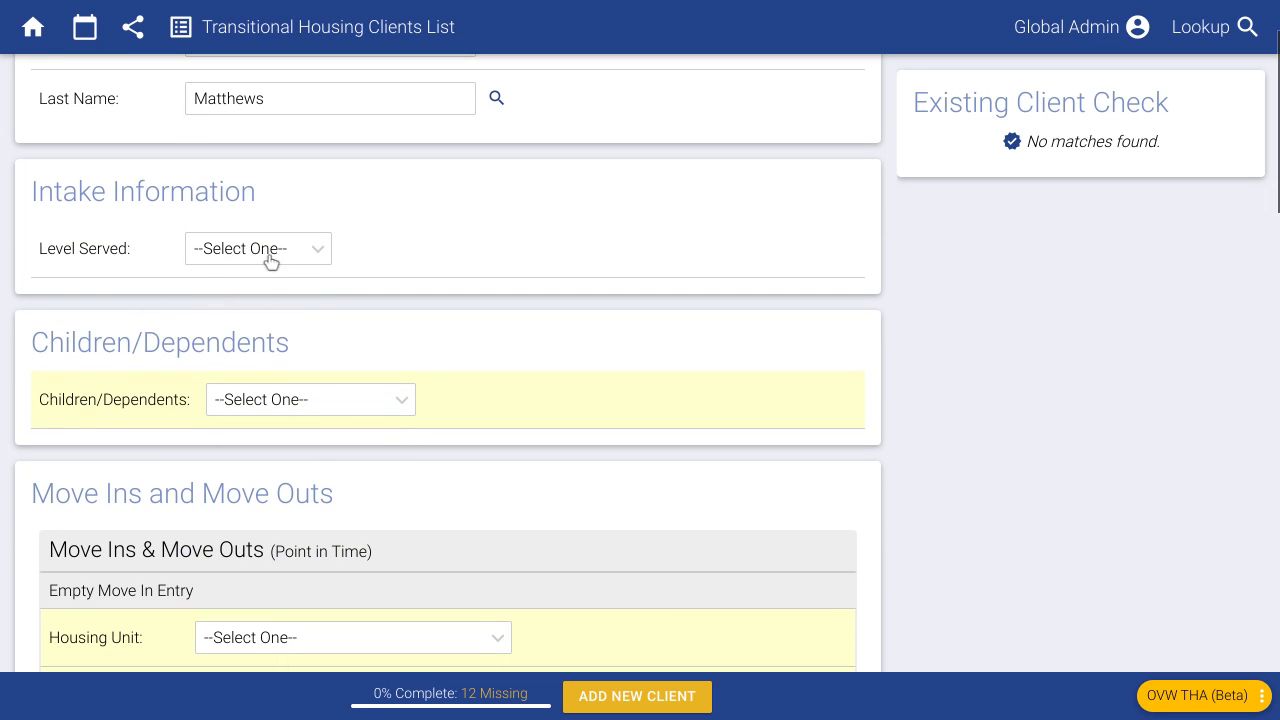
scroll(120, 337, down, 1)
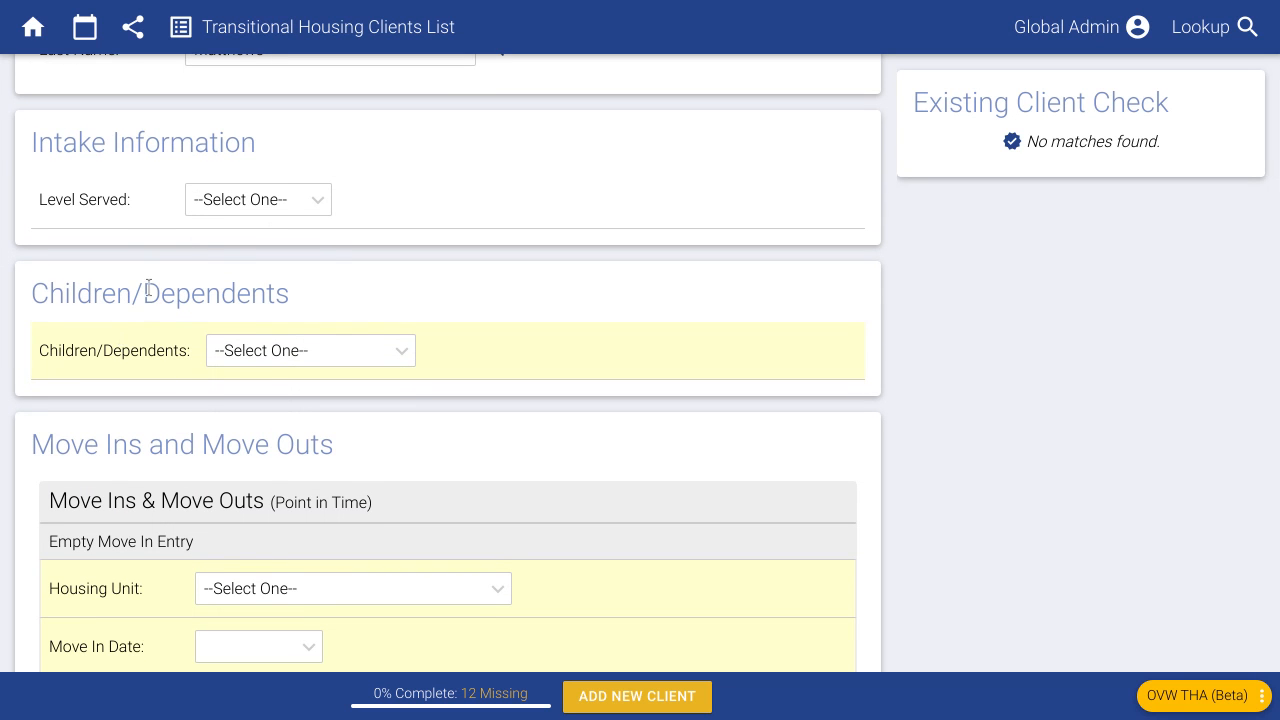
click(220, 219)
click(225, 268)
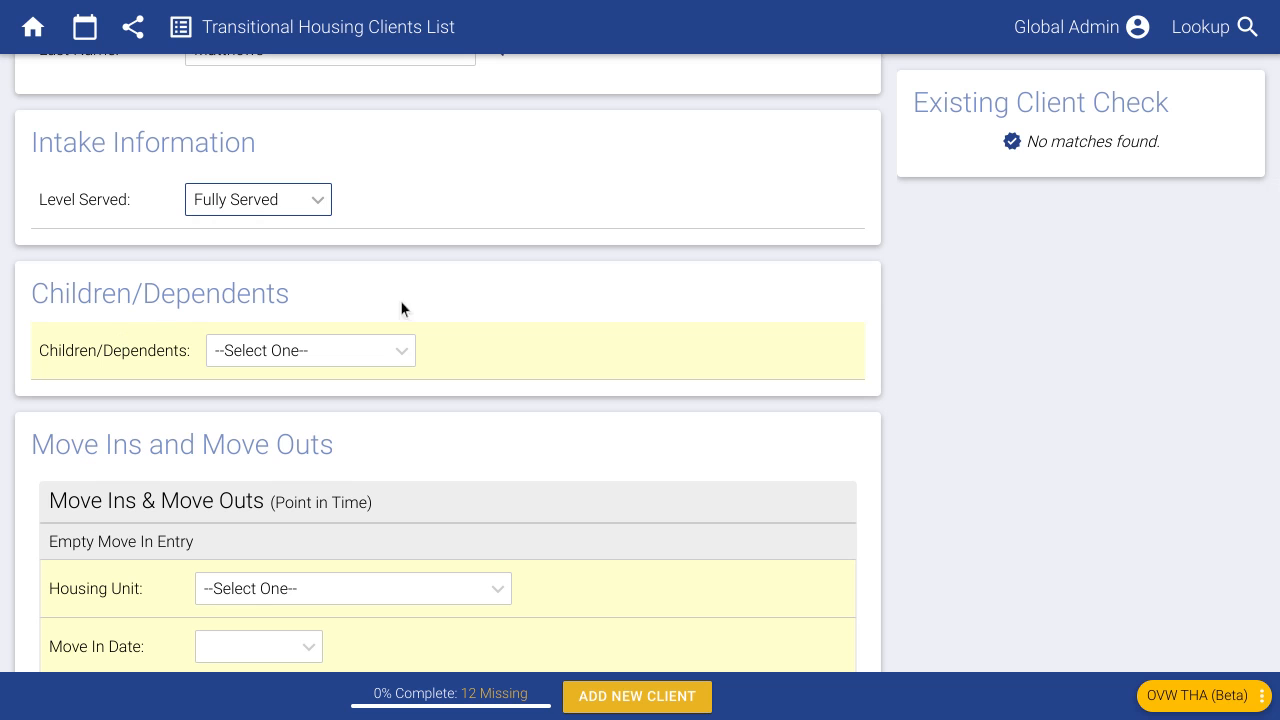
scroll(212, 400, down, 1)
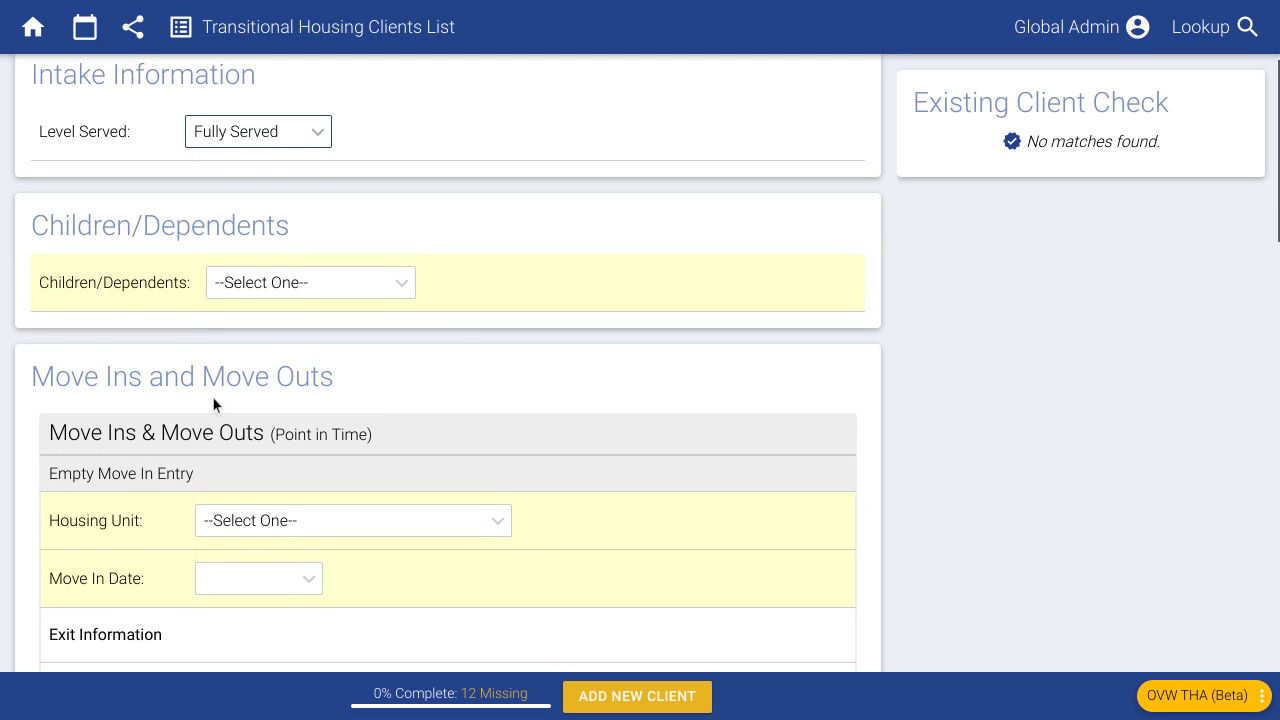
scroll(190, 350, down, 1)
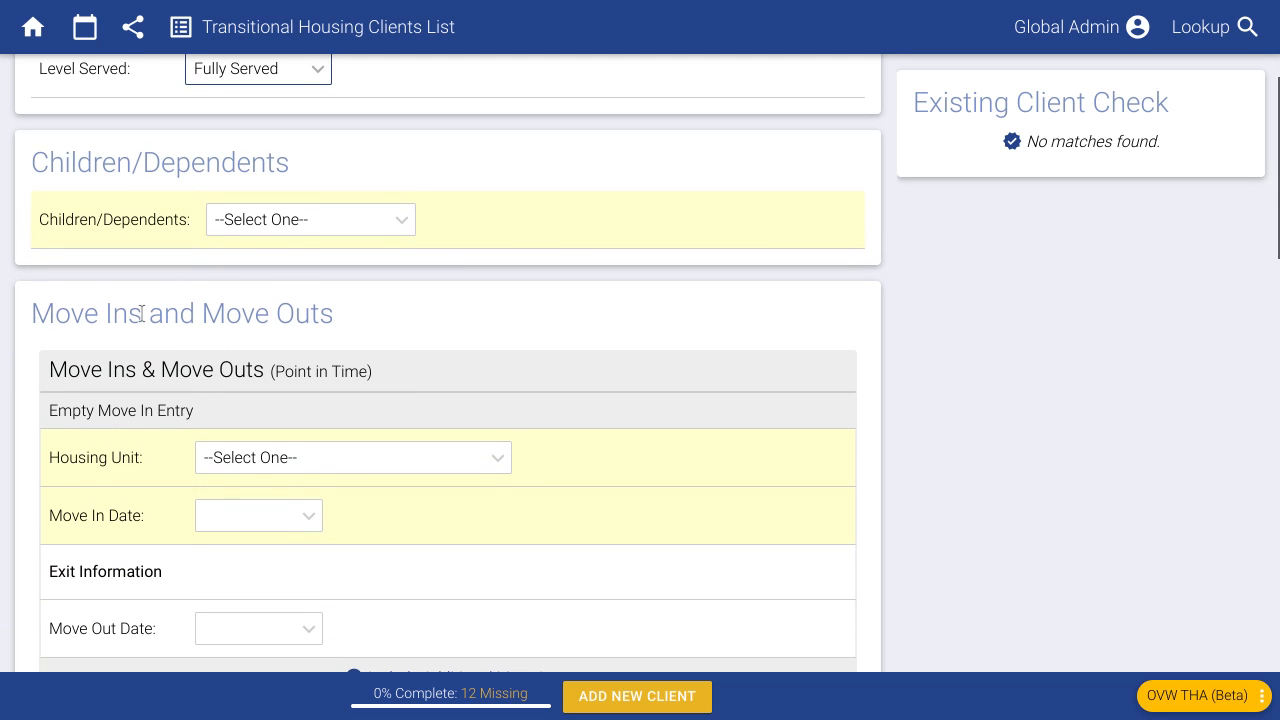
scroll(142, 313, down, 1)
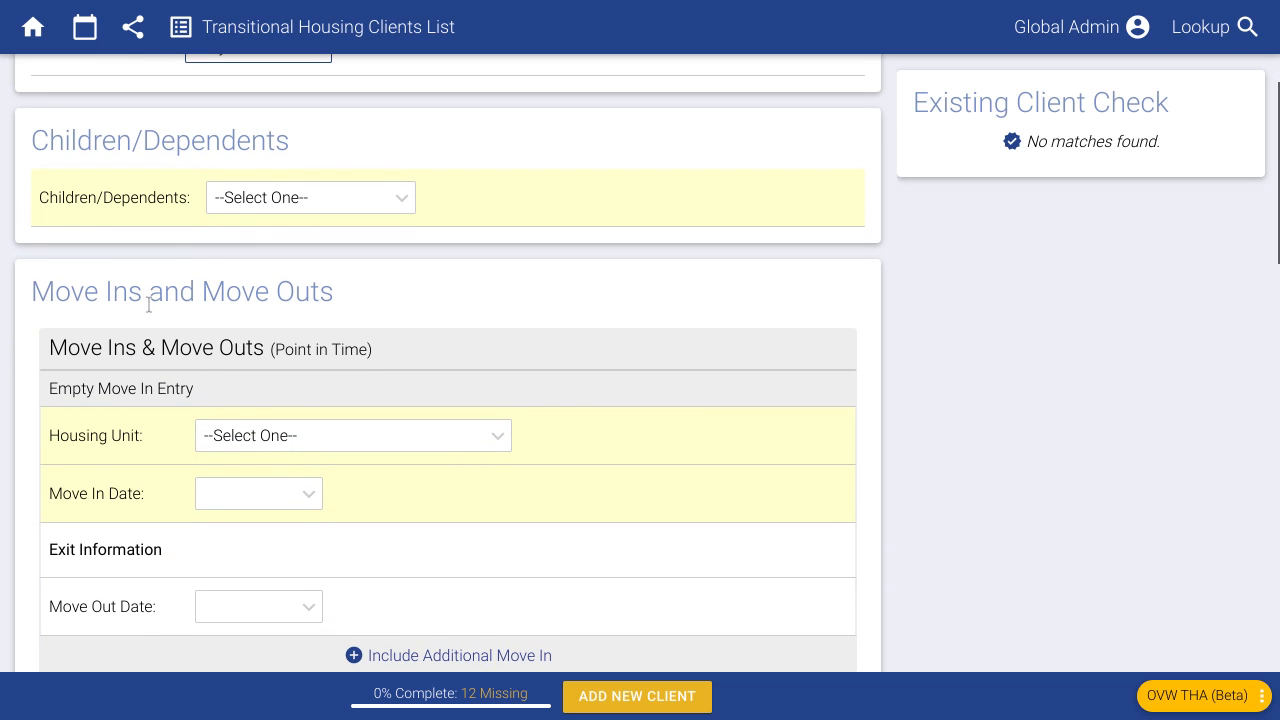
- Set the number of children/dependents to 2
click(267, 212)
click(289, 329)
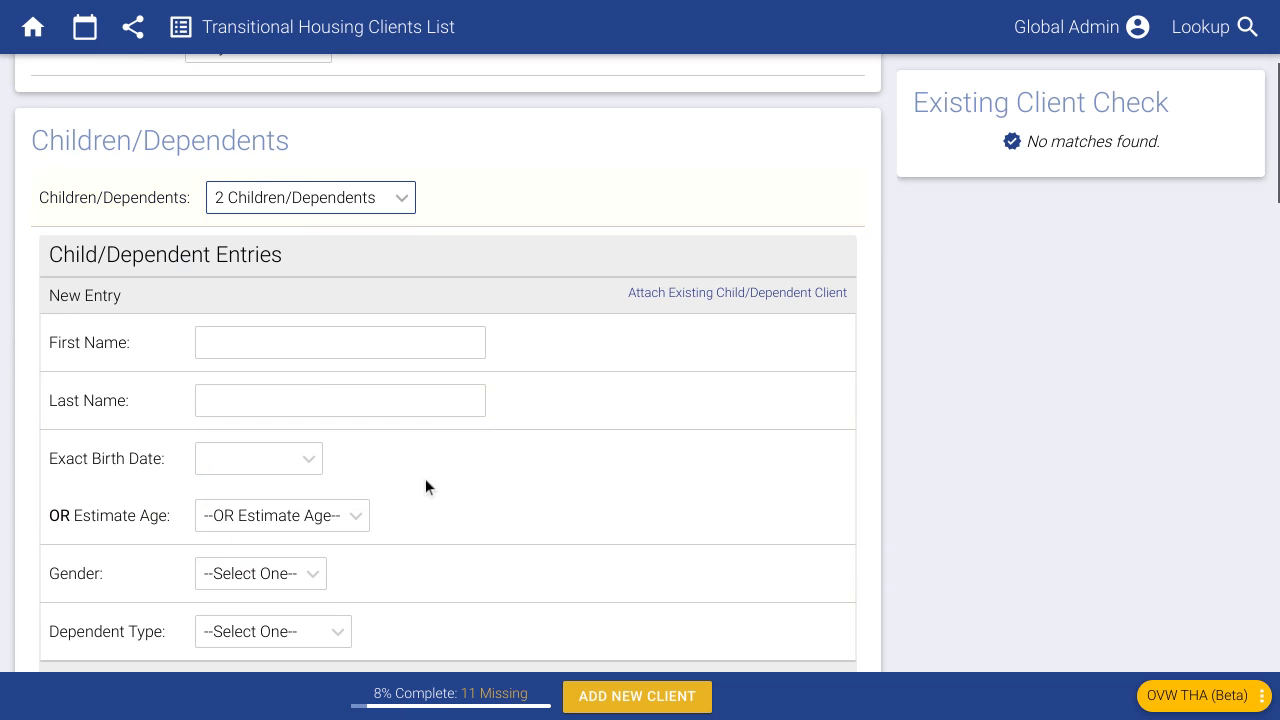
scroll(488, 475, down, 2)
- Enter the first dependent's first and last name, with gender Female and type Child
click(310, 268)
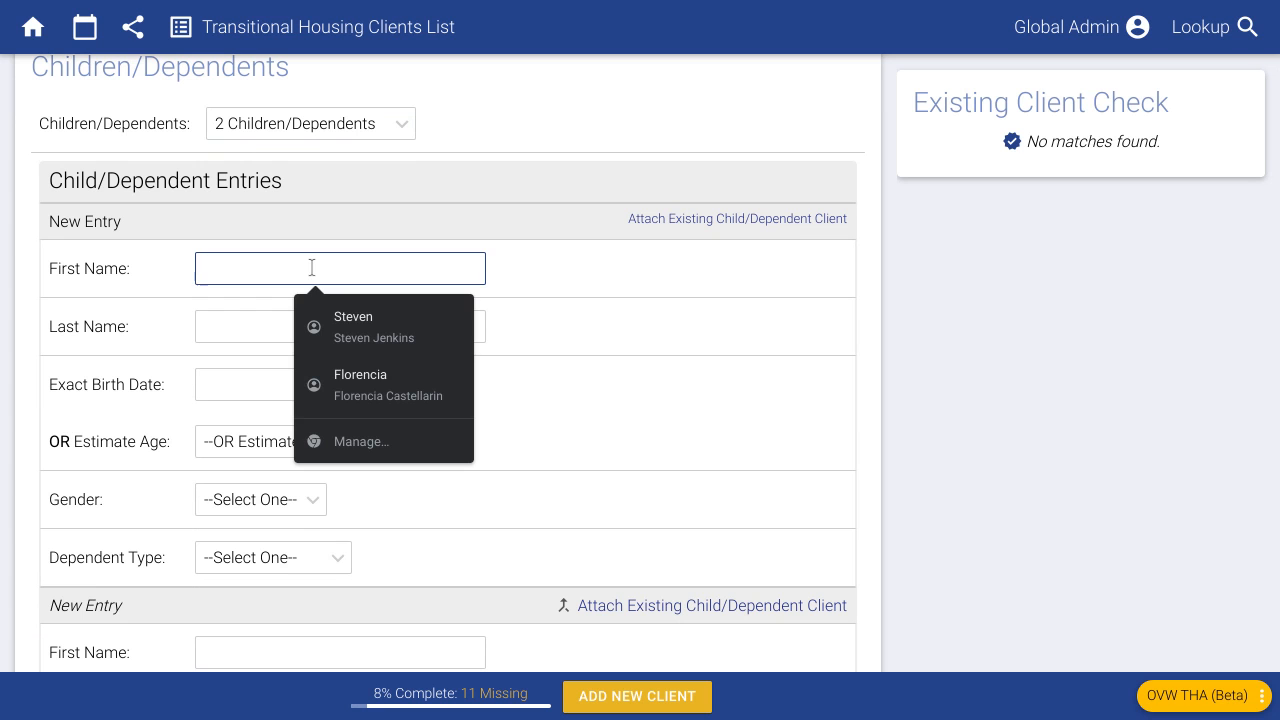
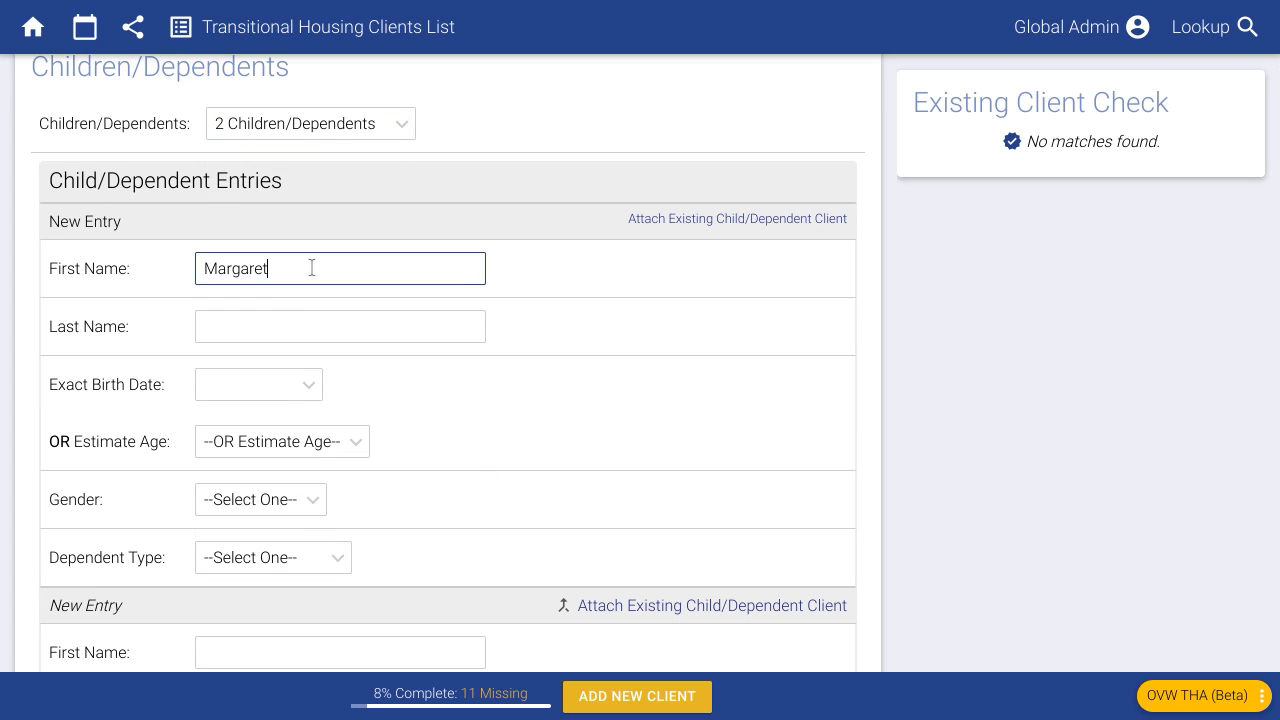
key(Tab)
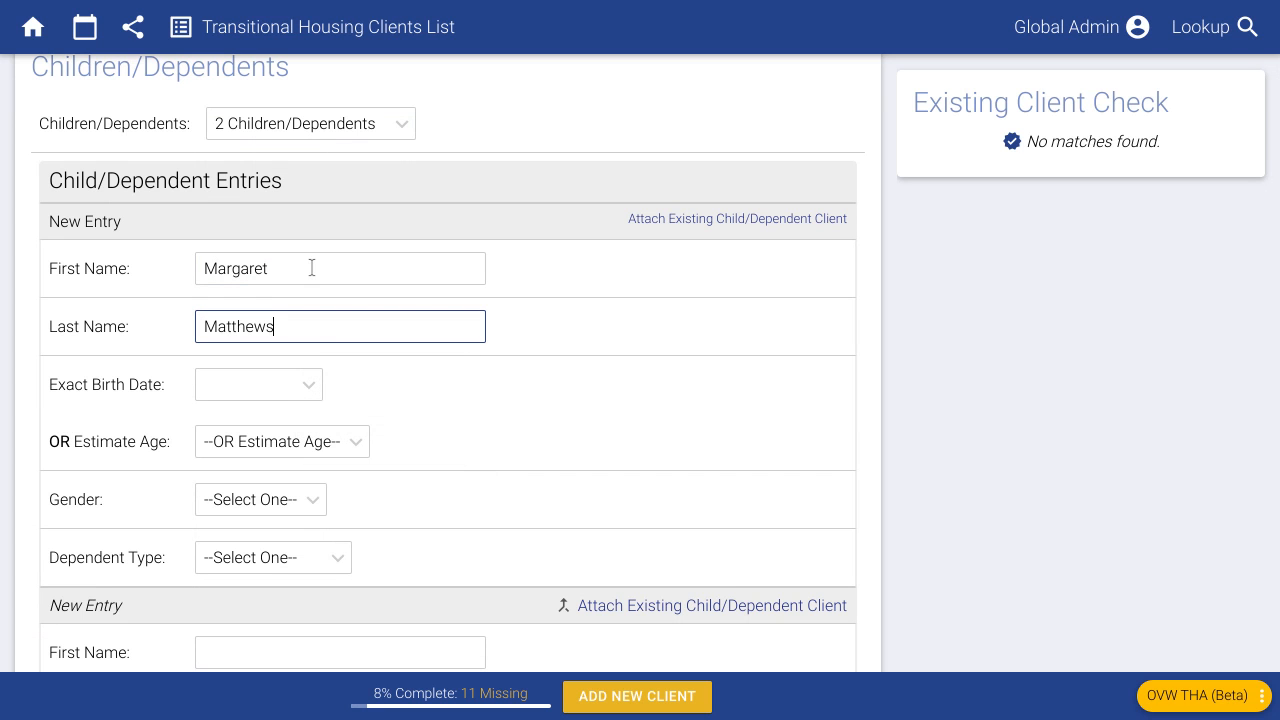
click(289, 508)
click(230, 563)
scroll(391, 531, down, 2)
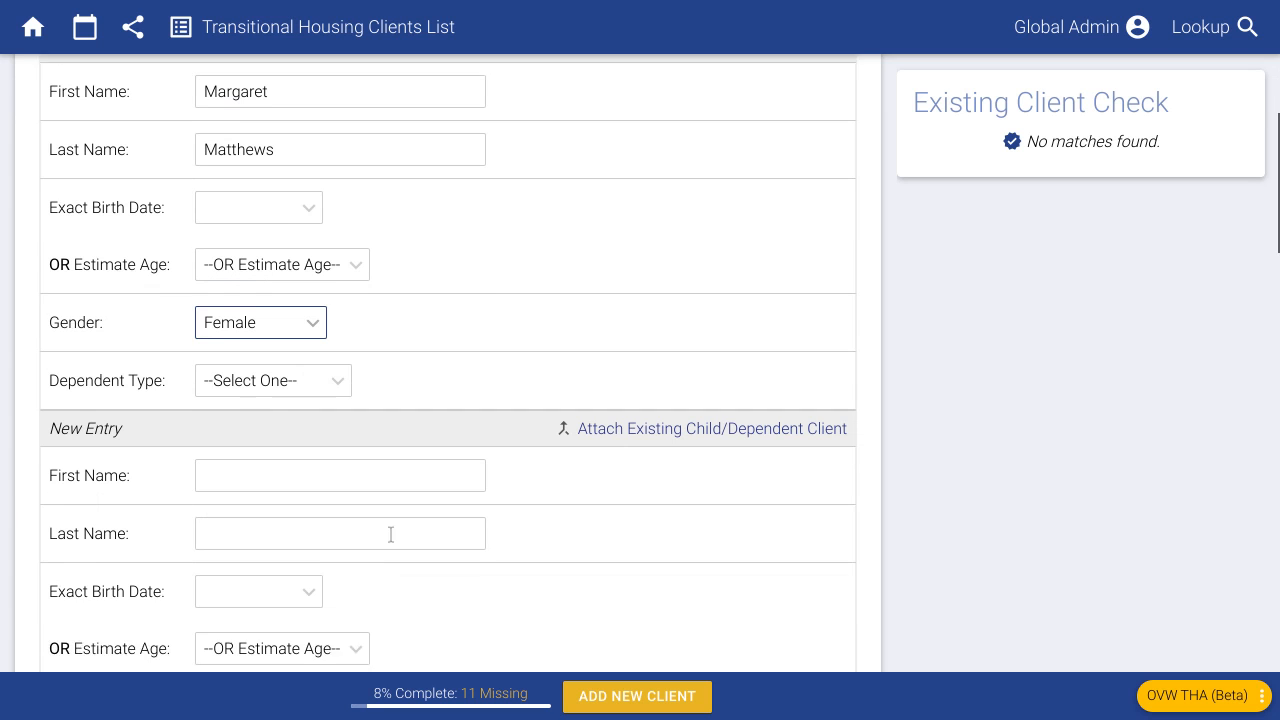
click(274, 368)
click(268, 427)
- Enter the second dependent's name, estimated age 11 years, gender Male and type Child
scroll(229, 412, down, 1)
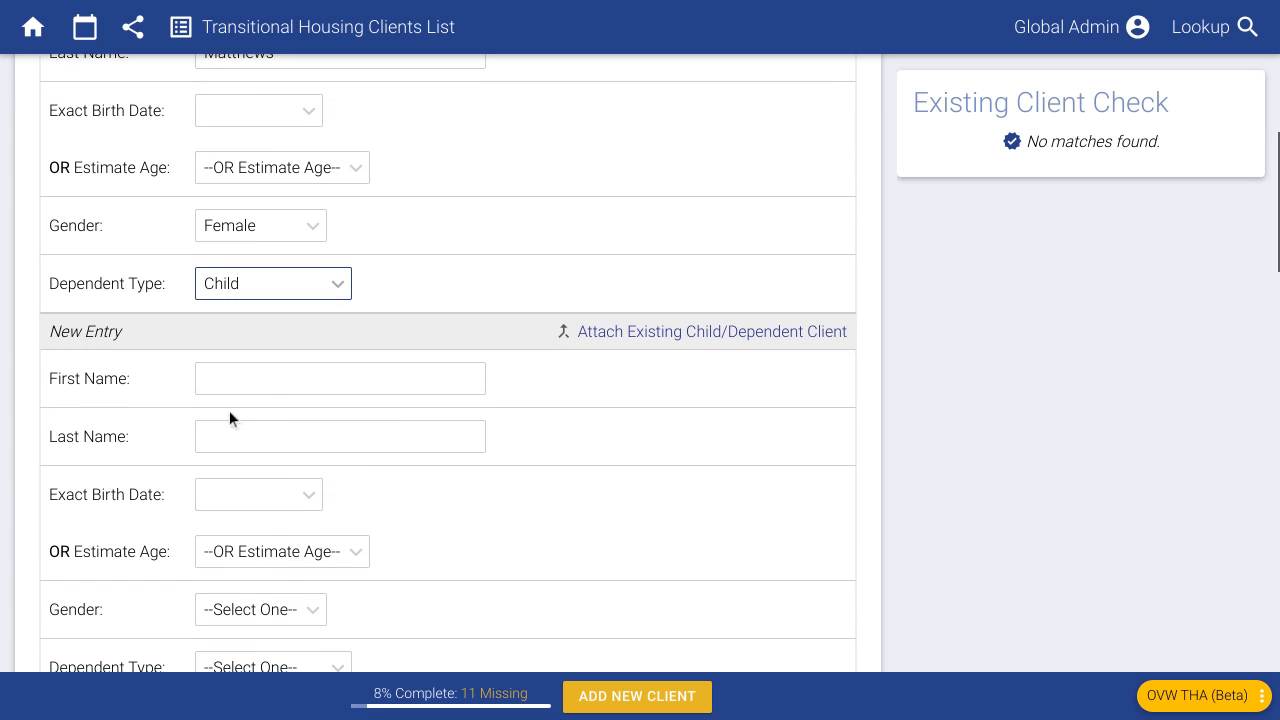
click(267, 386)
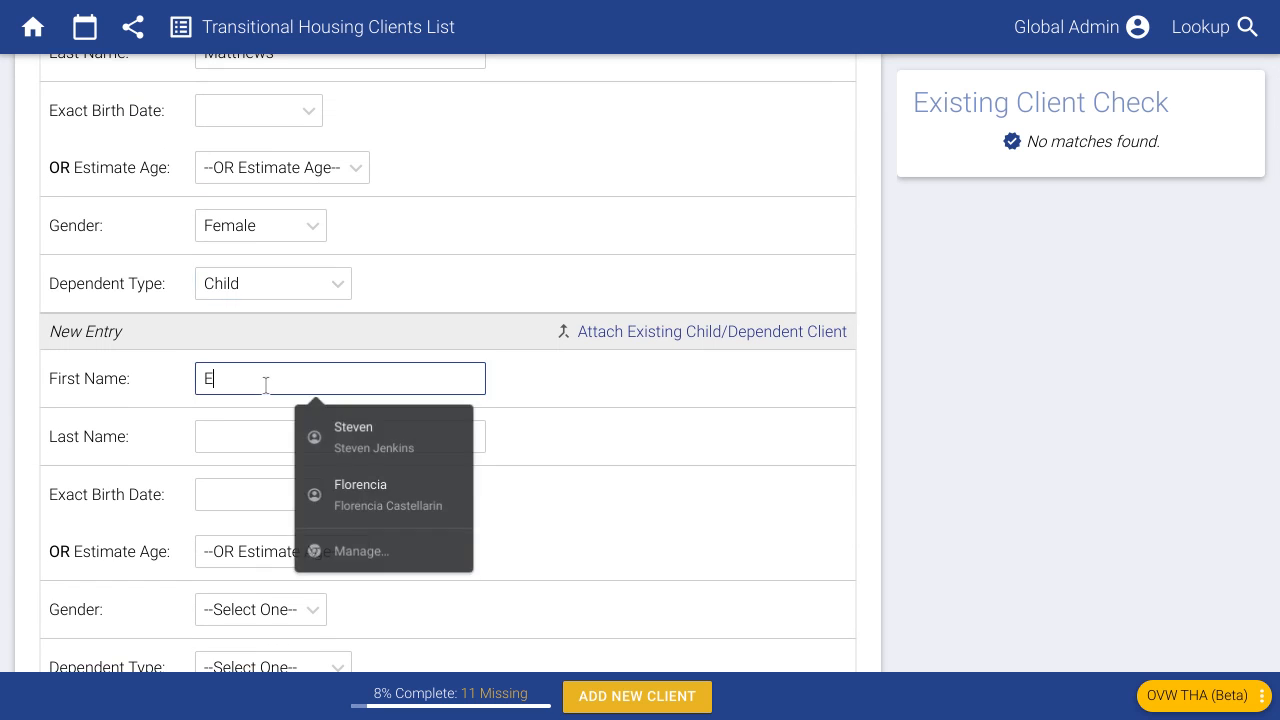
key(Tab)
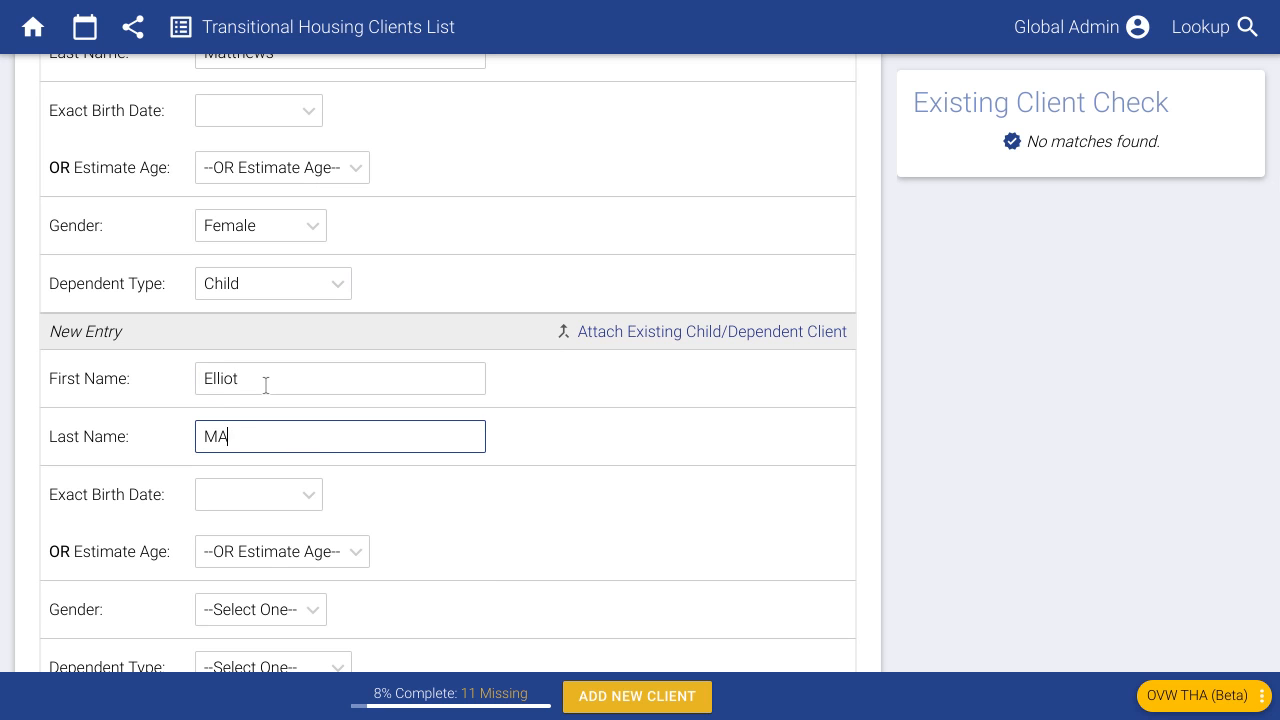
click(322, 553)
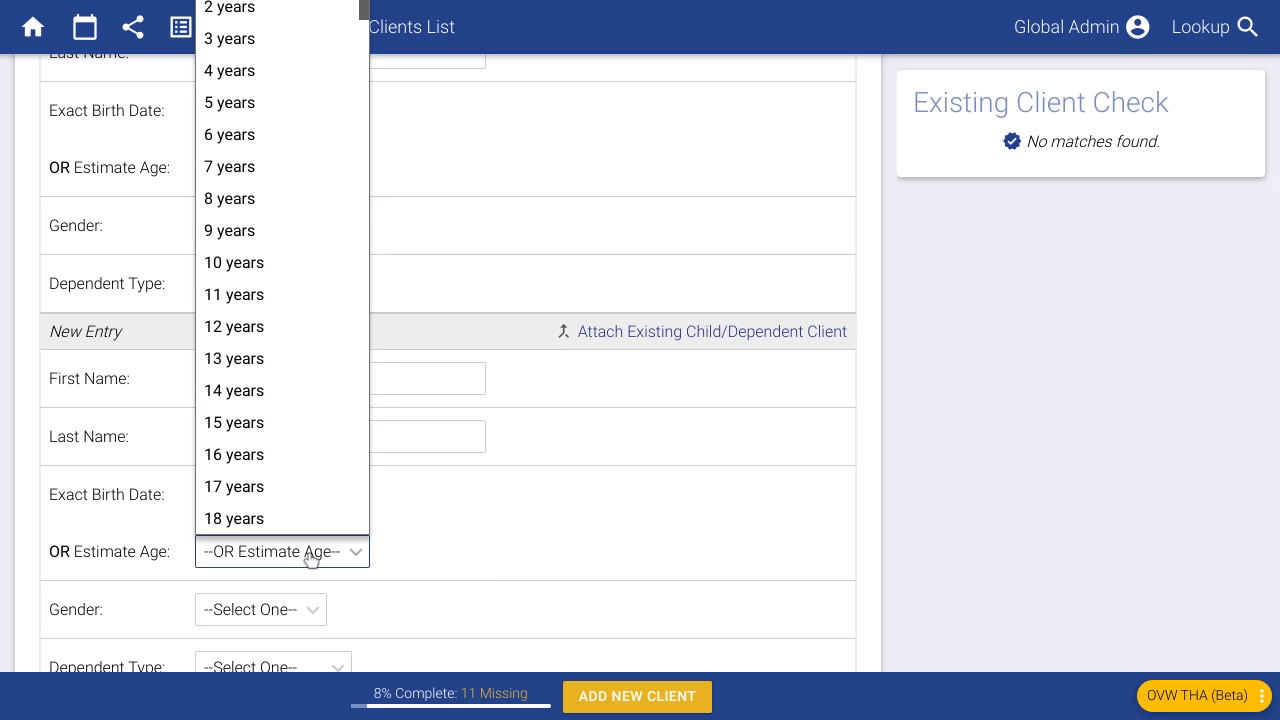
click(315, 296)
scroll(437, 529, down, 1)
click(255, 540)
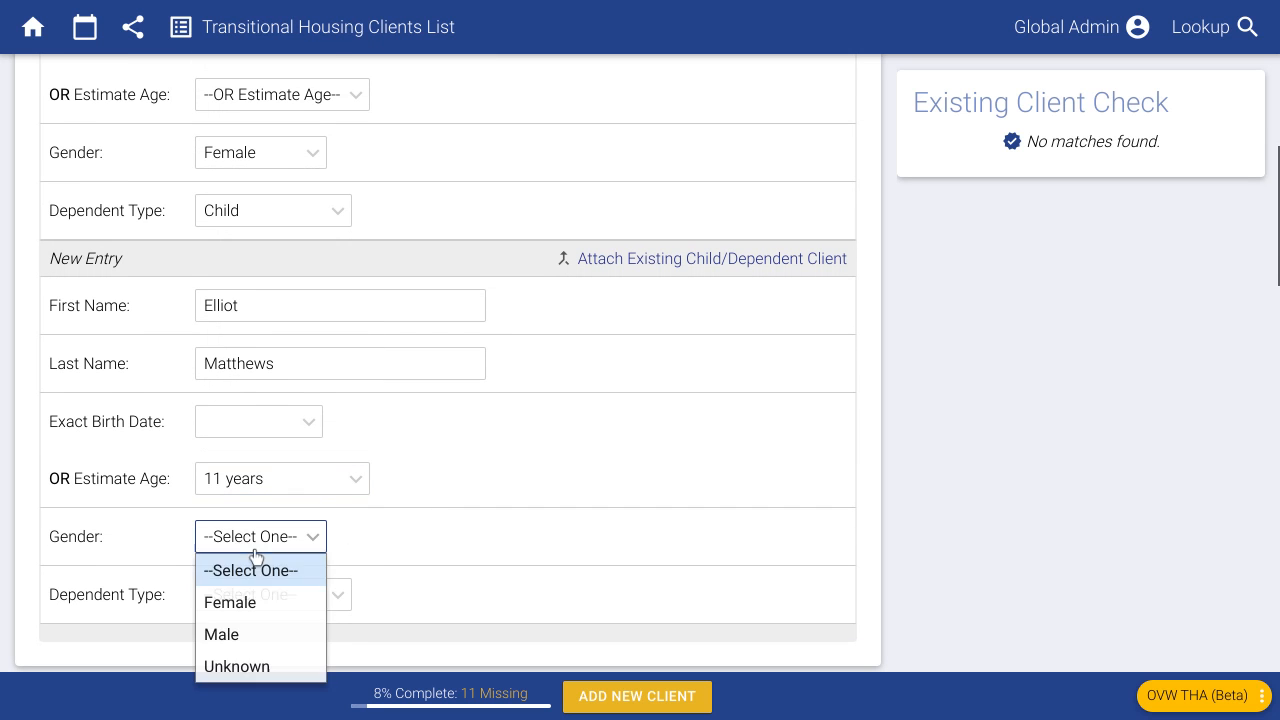
click(261, 634)
scroll(359, 442, up, 3)
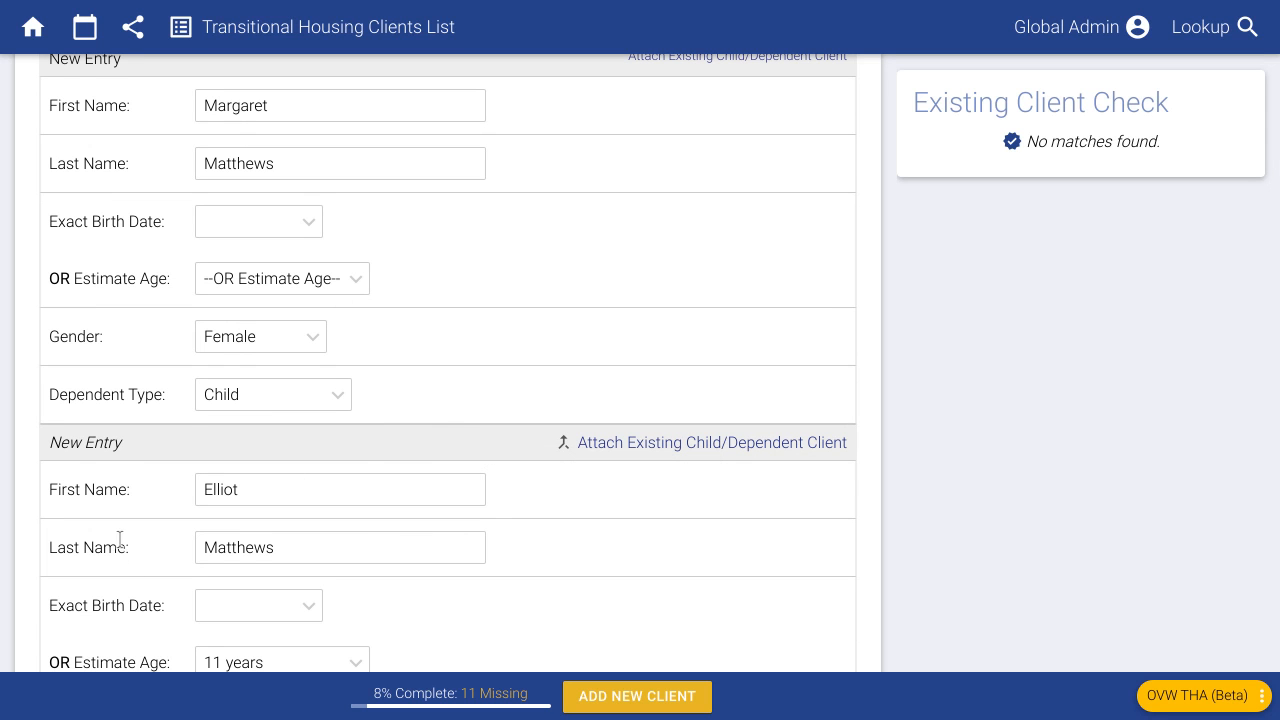
scroll(121, 467, up, 1)
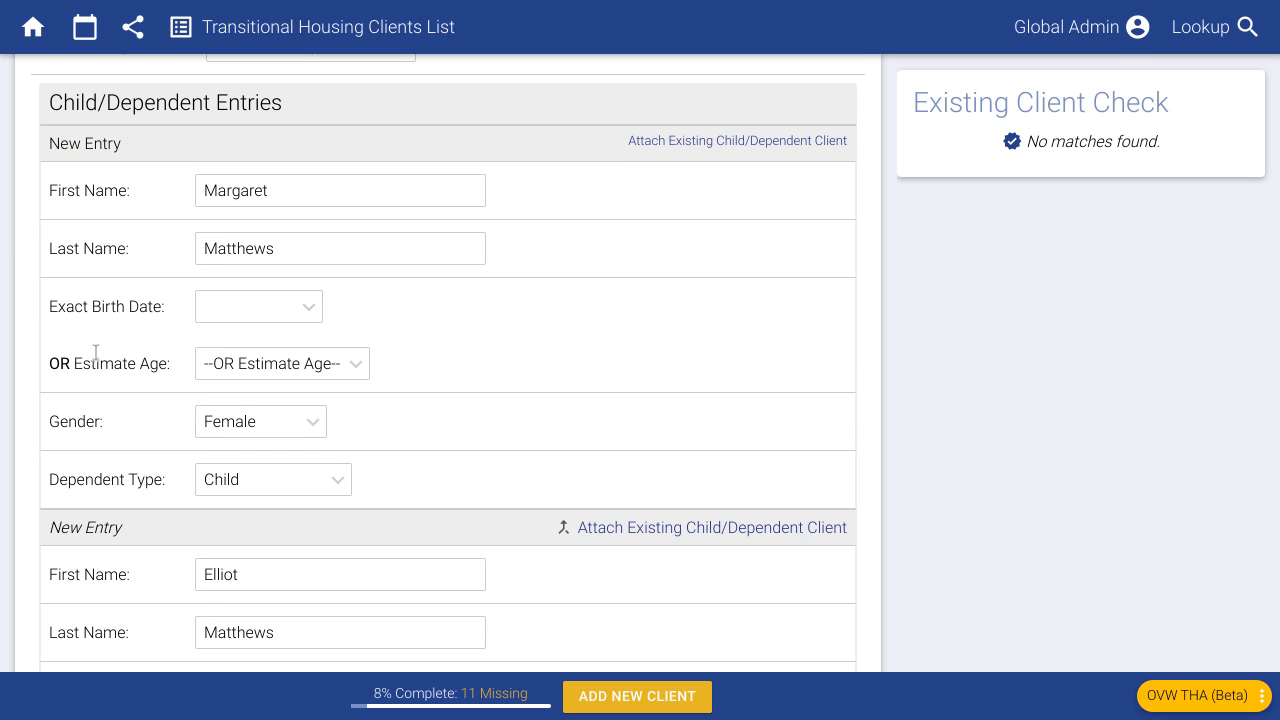
scroll(101, 443, down, 3)
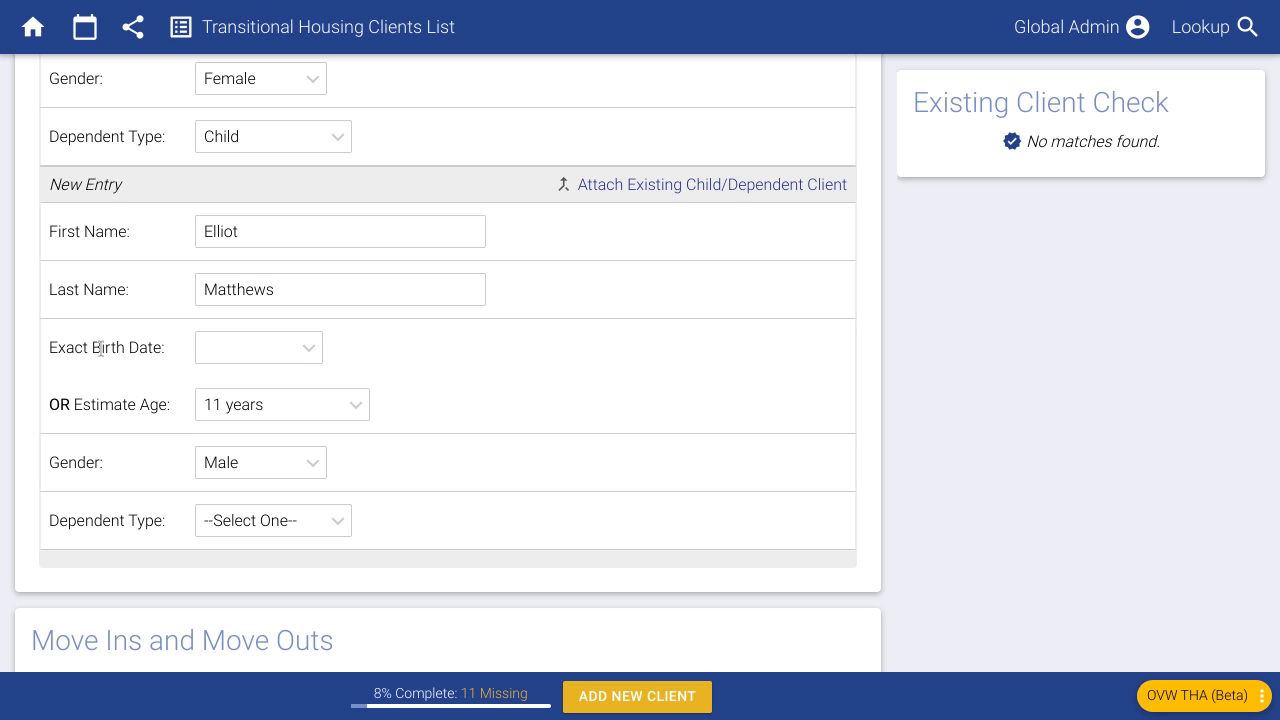
scroll(100, 347, down, 1)
click(243, 403)
click(252, 457)
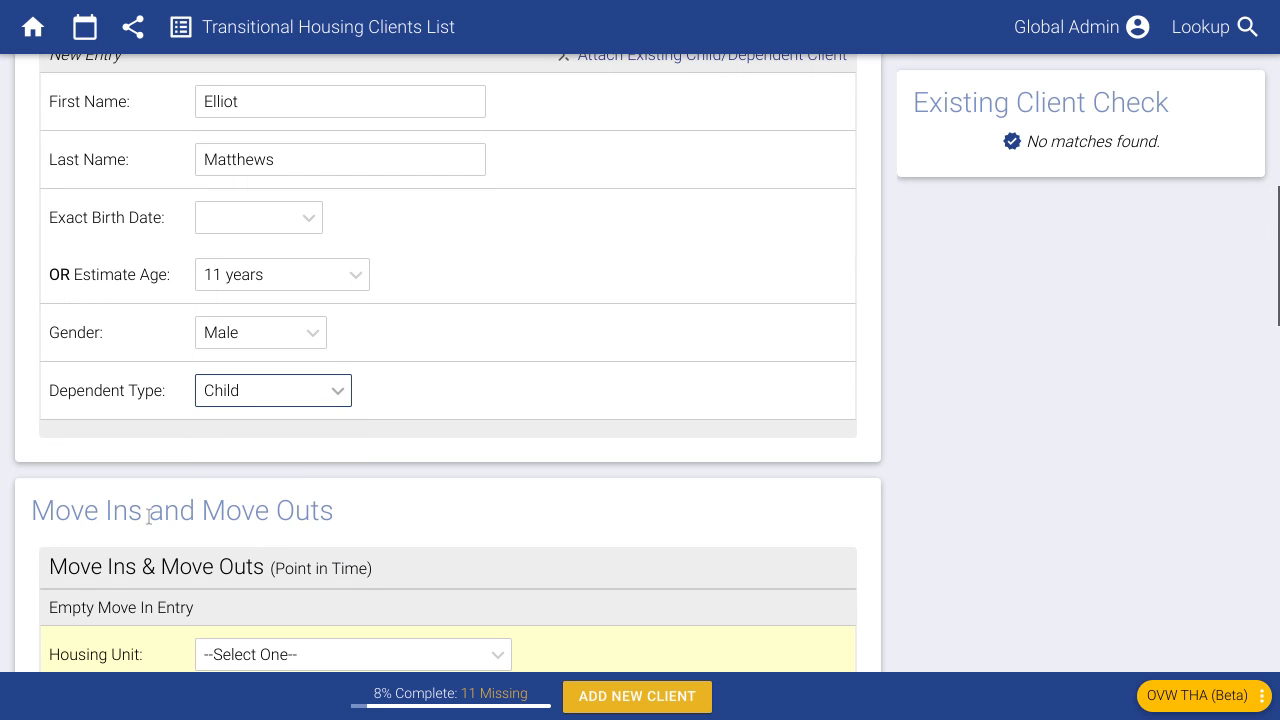
scroll(148, 514, down, 3)
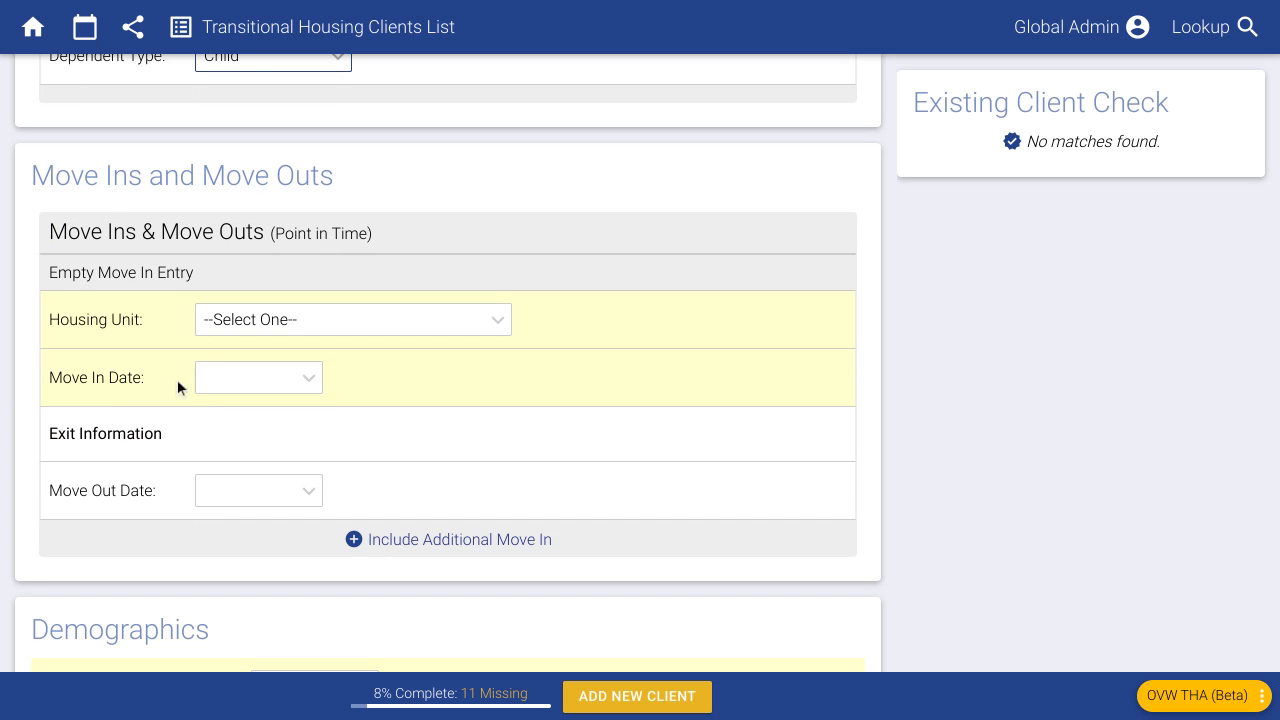
- Set the move-in date to 09/19/2022 and the housing unit to Transitional Housing Unit - (1 Occupant)
click(238, 380)
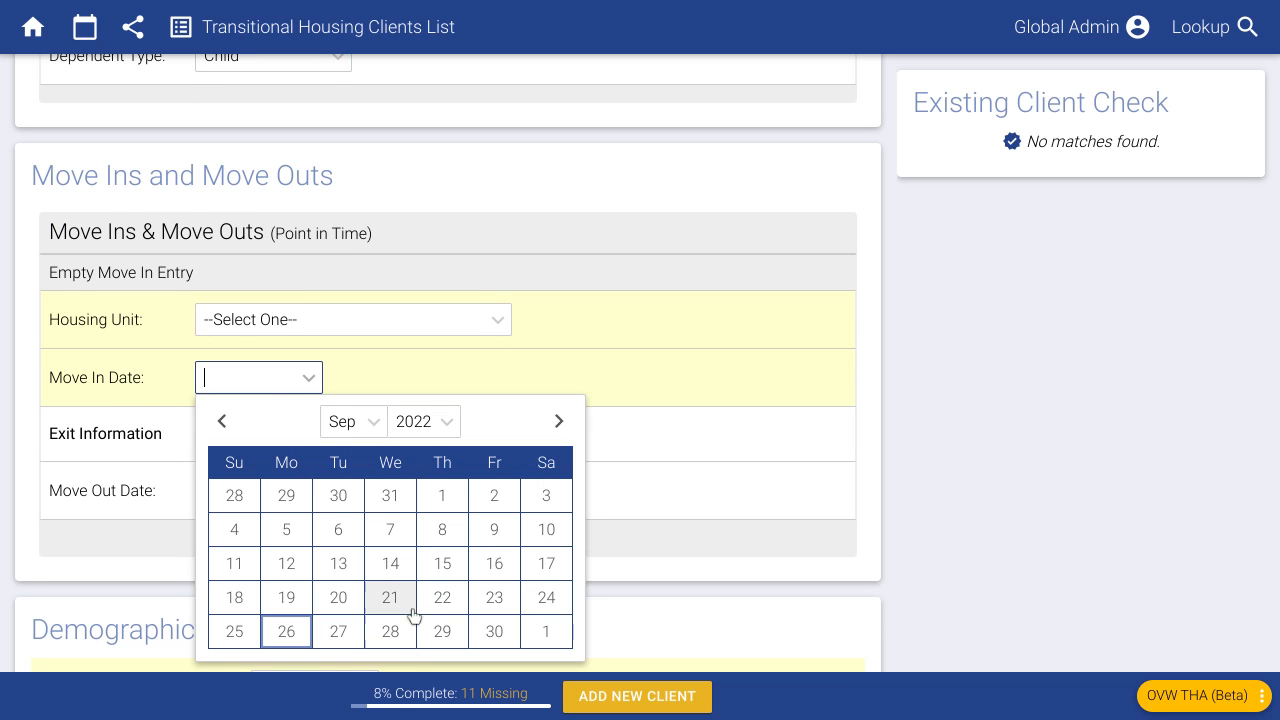
click(286, 598)
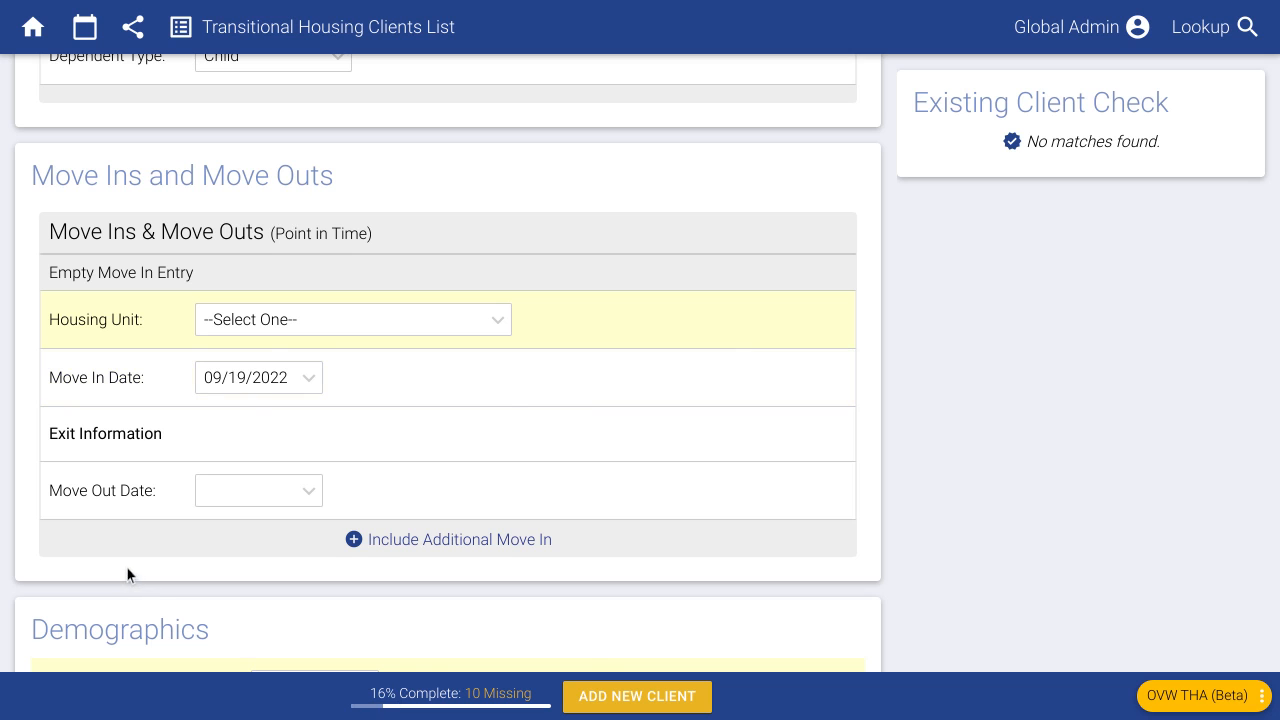
click(266, 330)
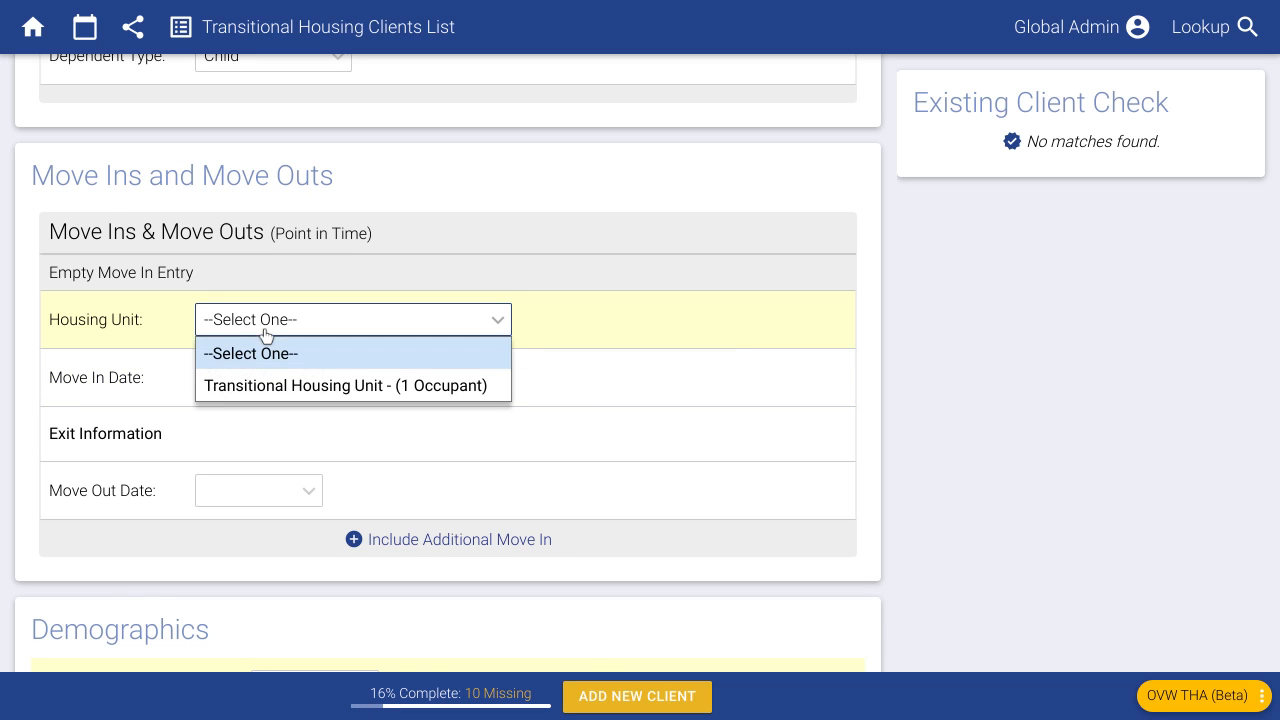
click(283, 385)
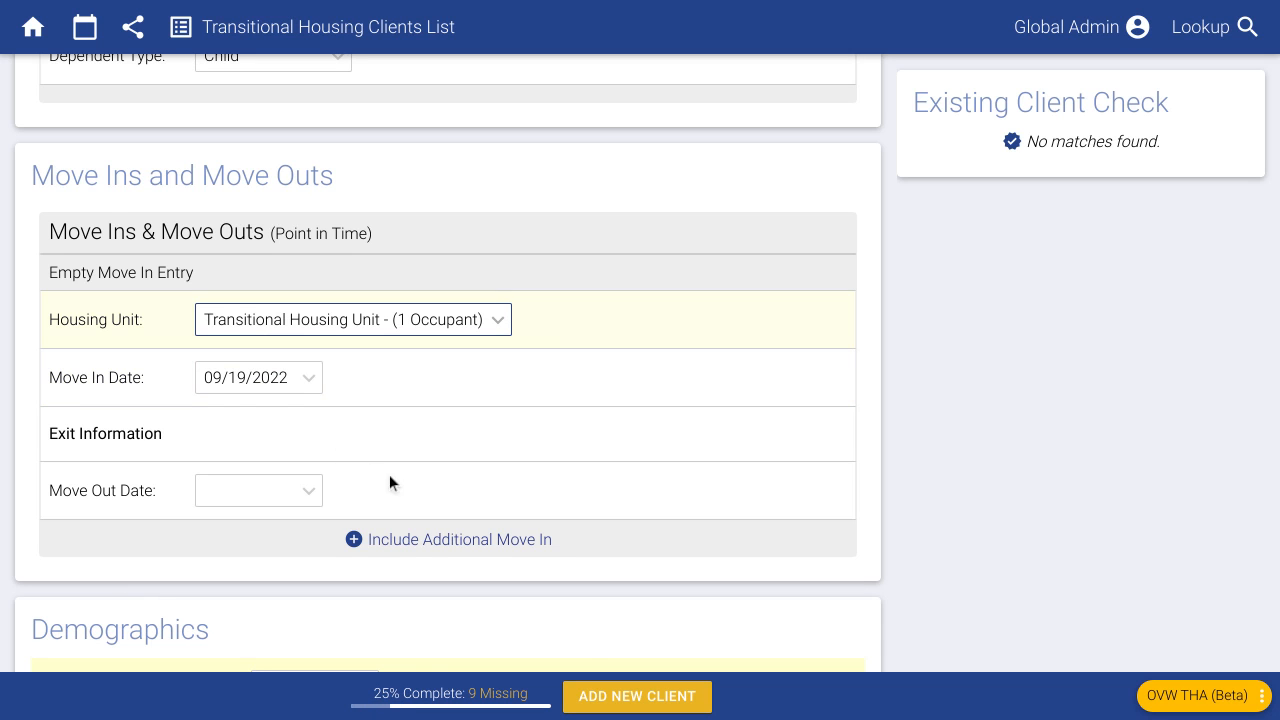
click(326, 331)
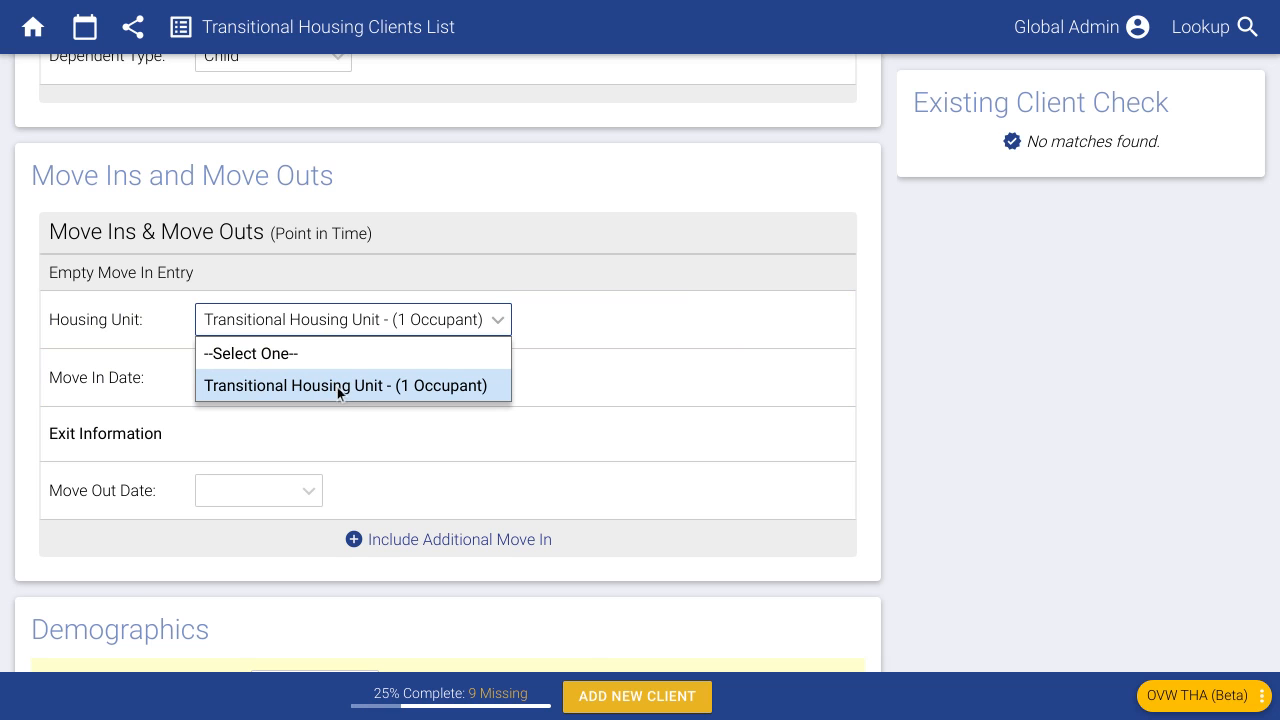
click(345, 388)
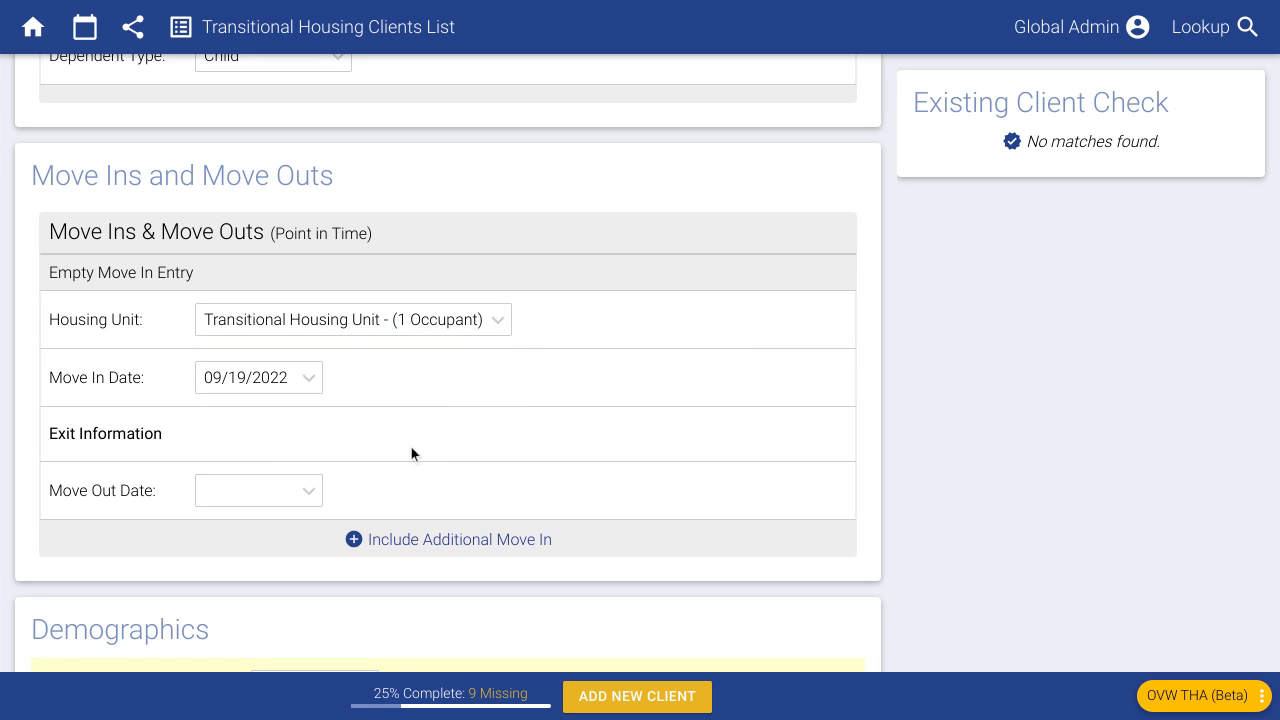
click(345, 330)
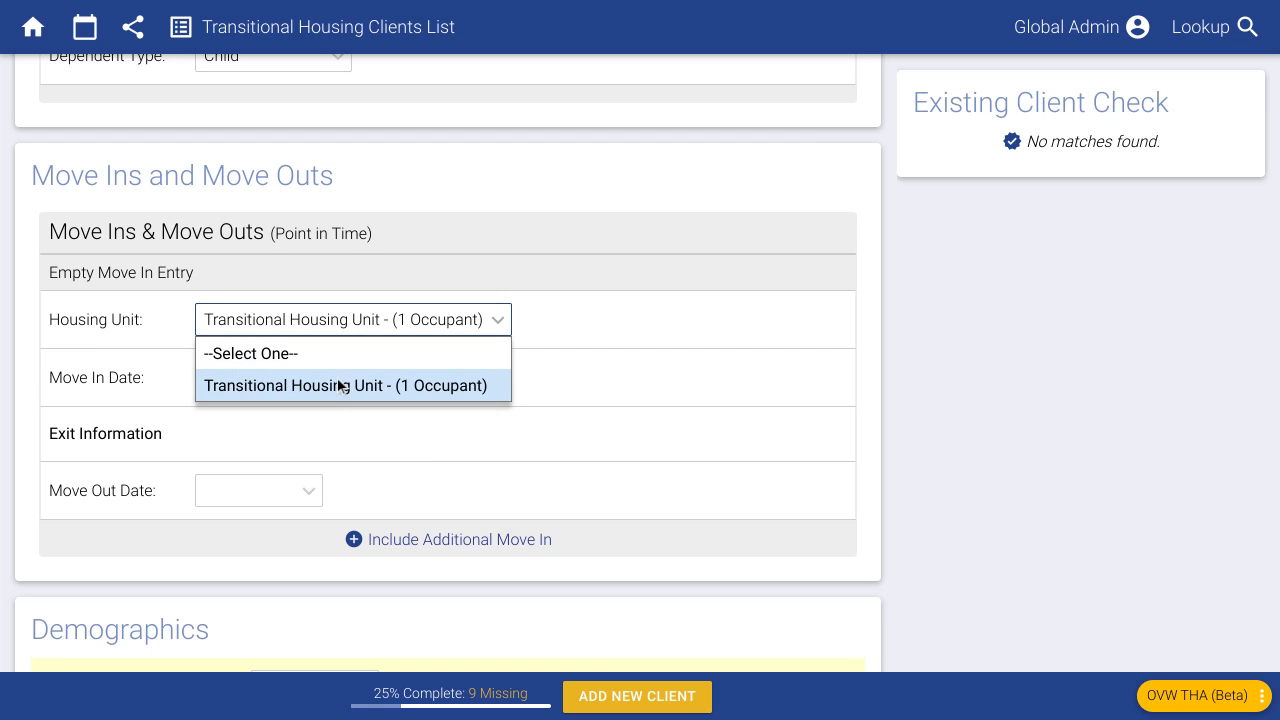
click(338, 433)
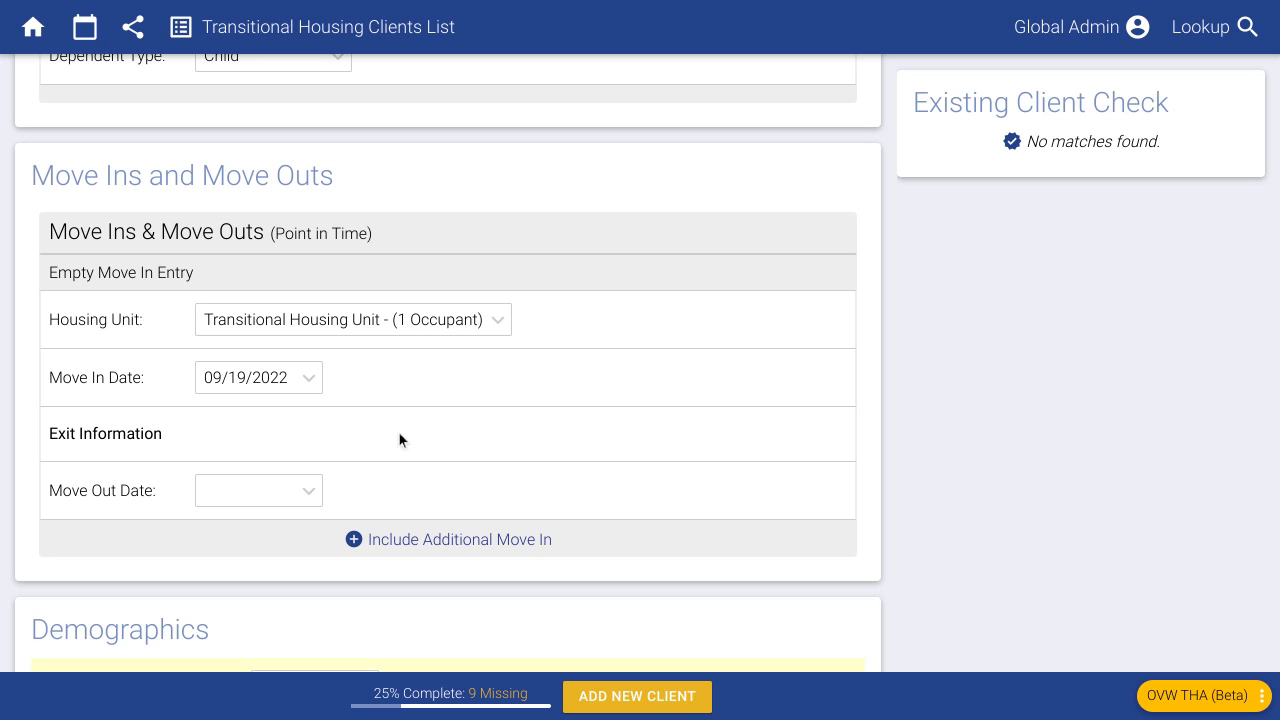
- Set the move-out date to 09/22/2022 with reason Standard Exit
click(267, 490)
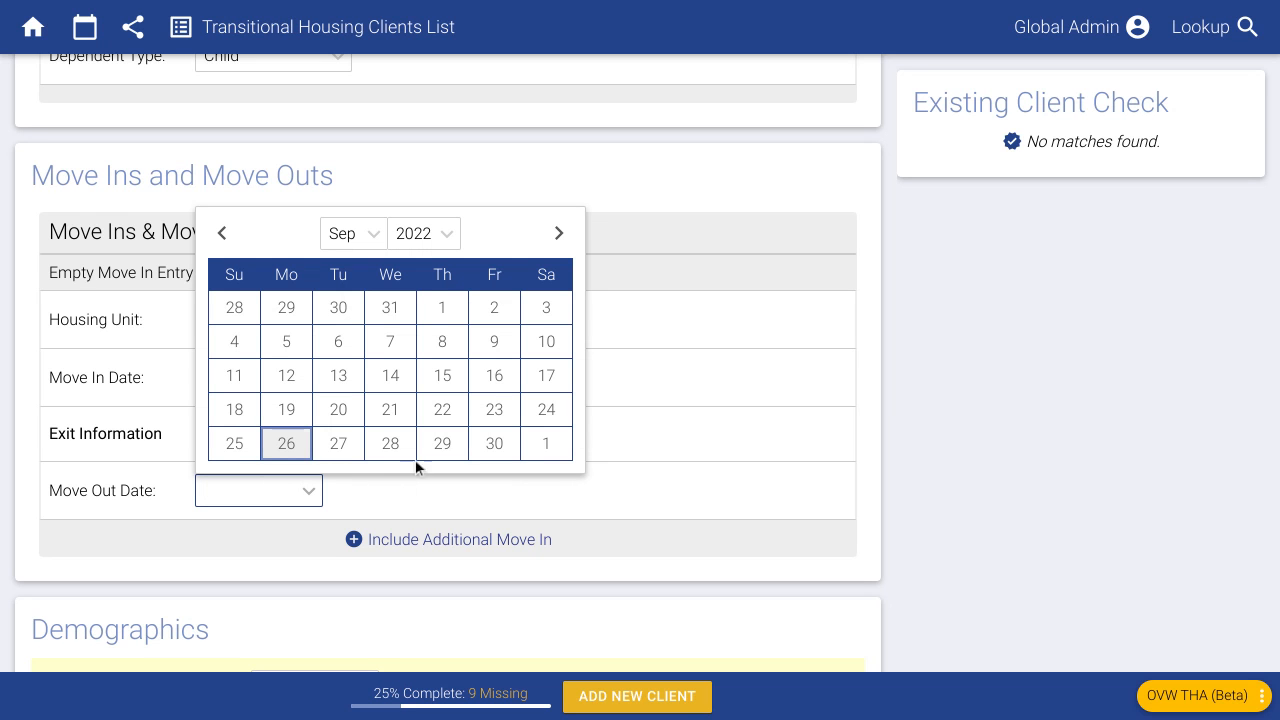
click(443, 418)
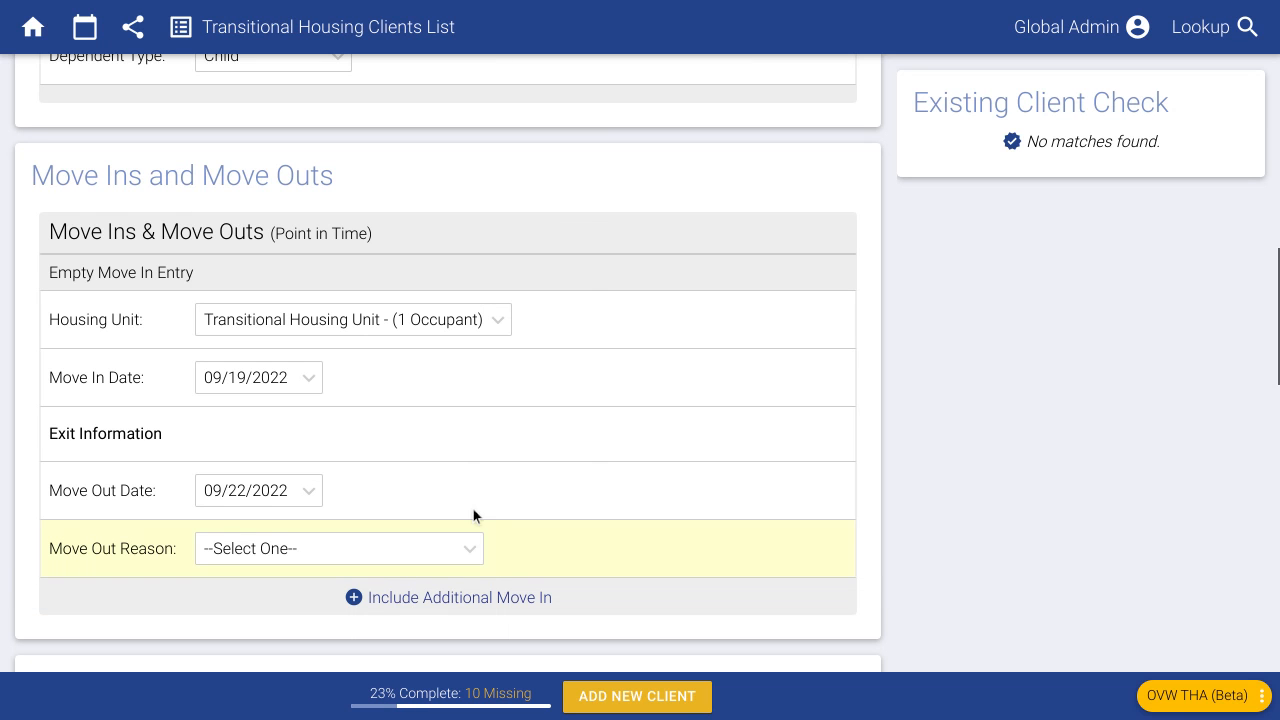
scroll(426, 480, down, 1)
click(277, 482)
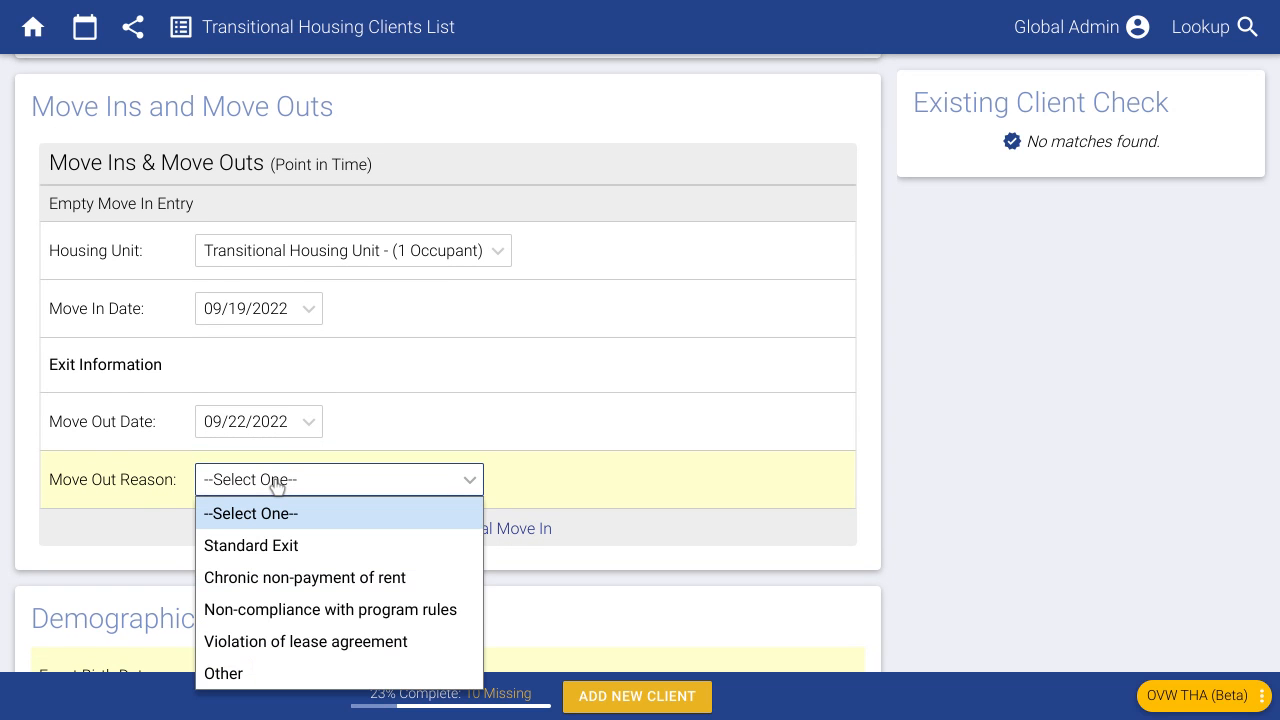
click(281, 545)
- Set risk of violence to Lower and exit destination to Homeless emergency shelter
click(250, 550)
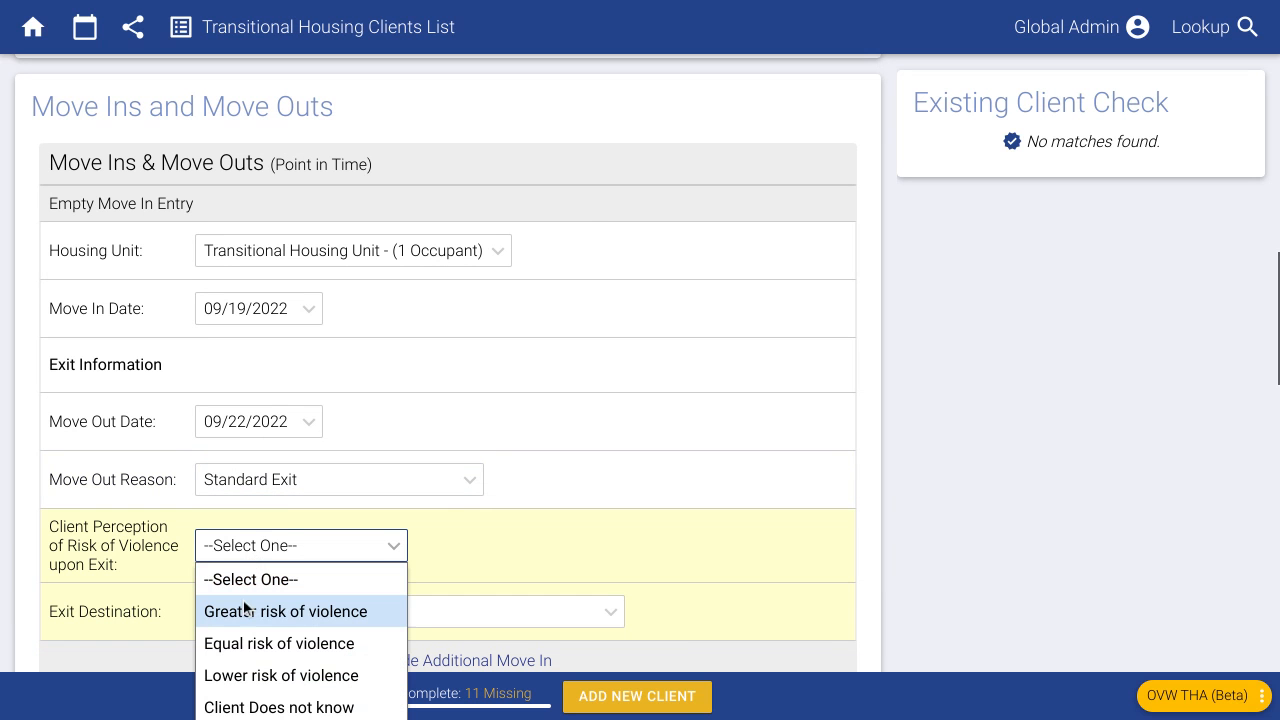
click(250, 676)
click(250, 618)
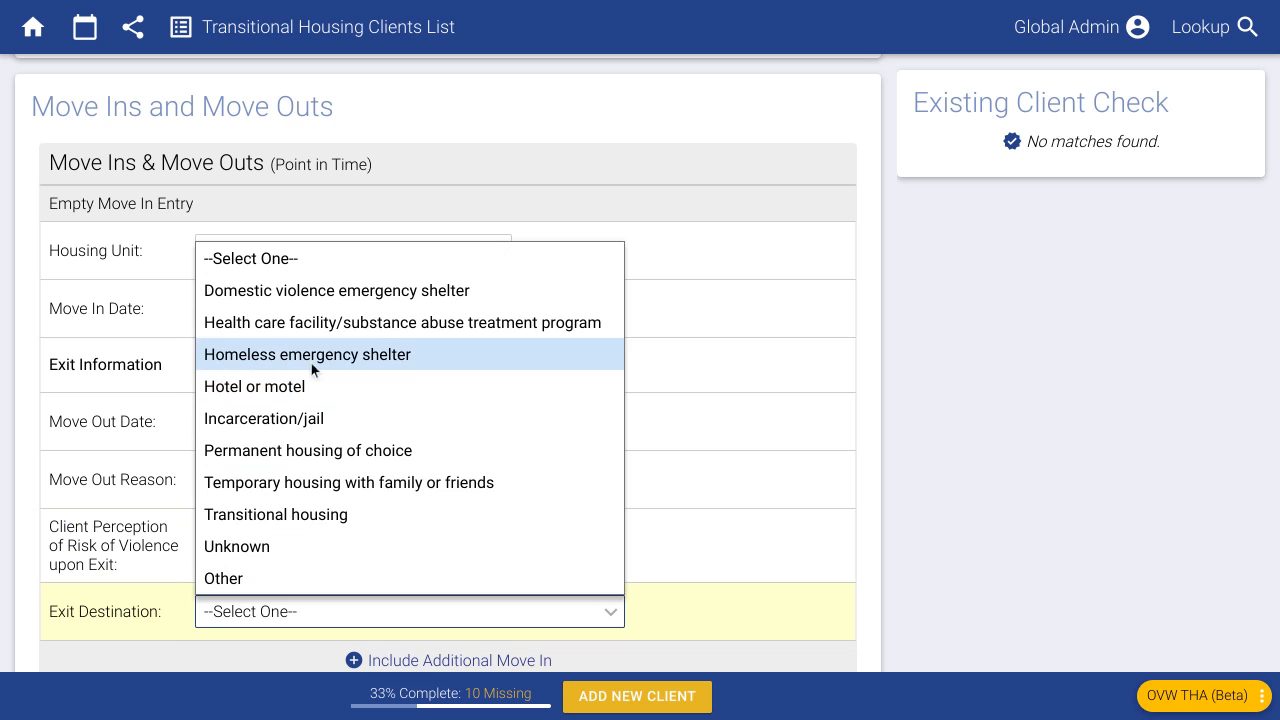
click(311, 355)
scroll(537, 556, down, 1)
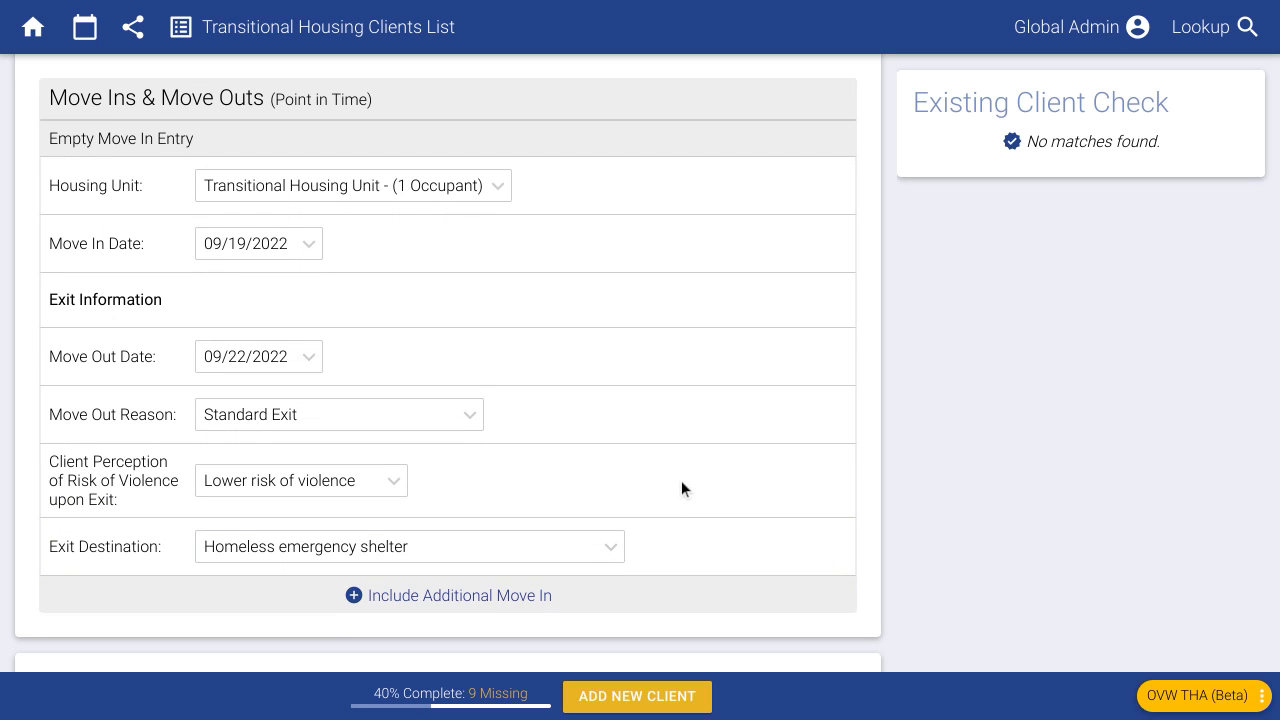
- Add a second move-in to Transitional Housing Unit - (1 Occupant) dated 09/26/2022
click(494, 598)
scroll(554, 449, down, 4)
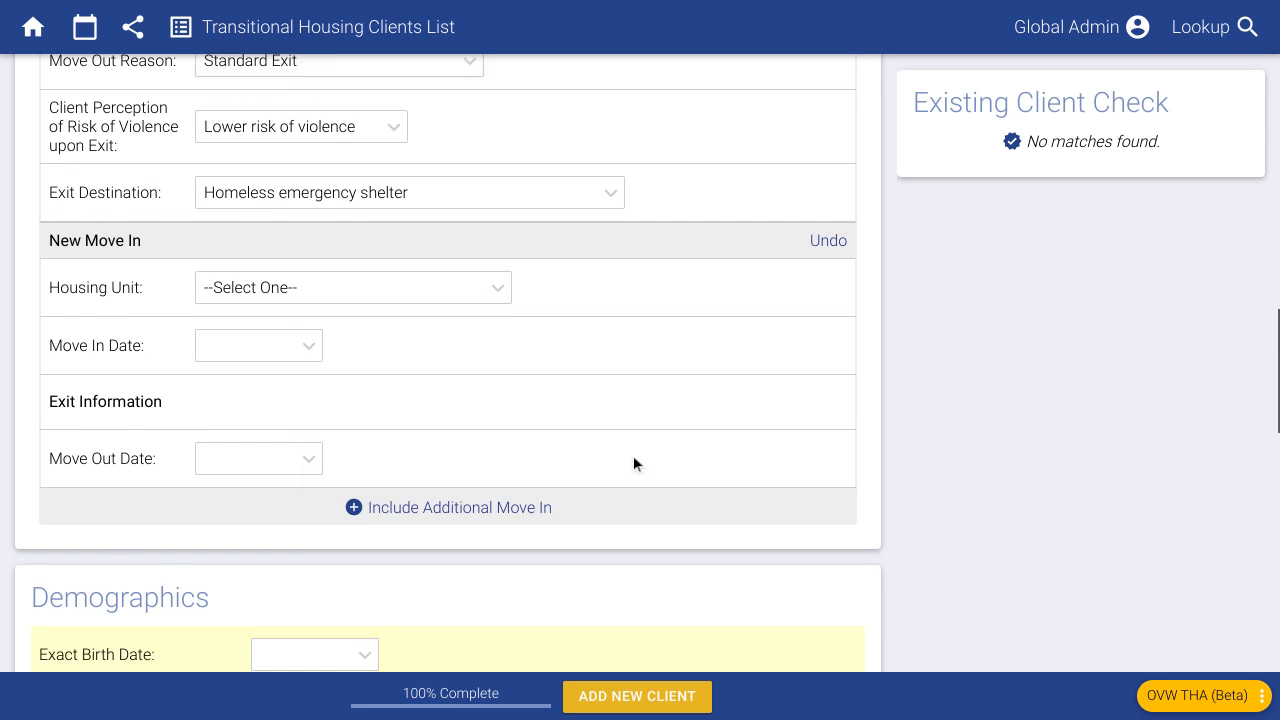
click(314, 286)
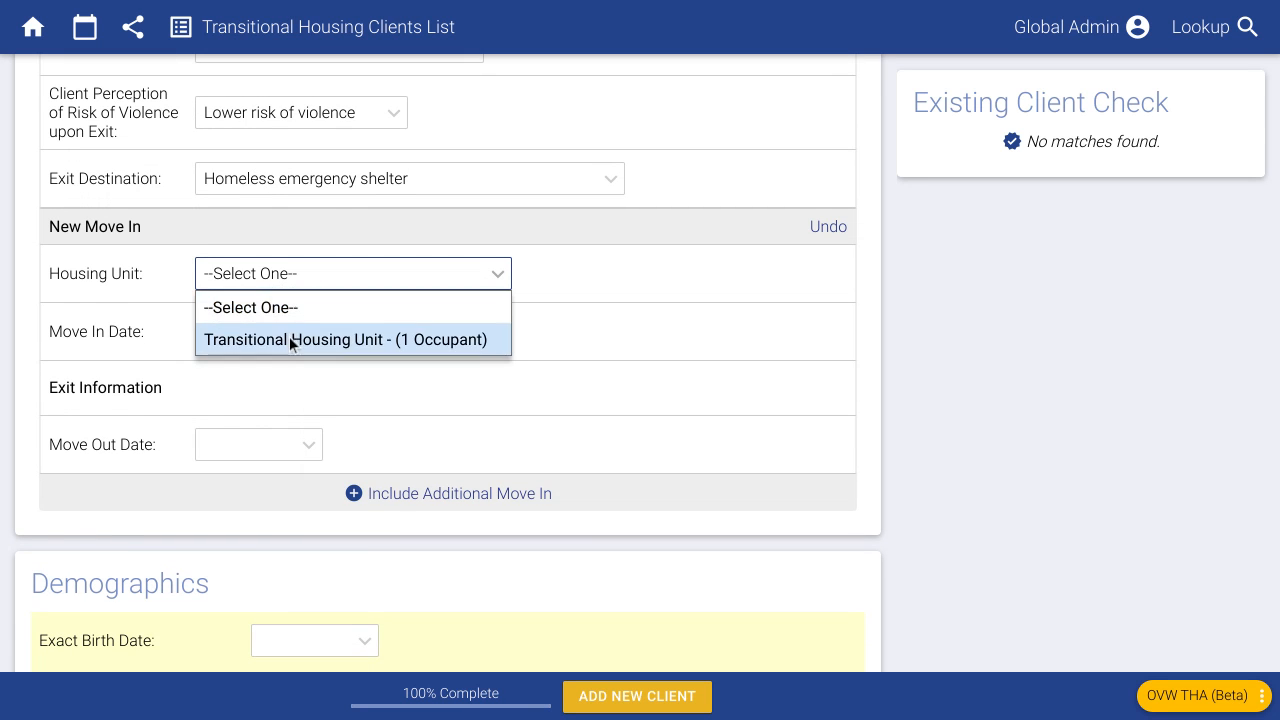
click(289, 339)
click(276, 336)
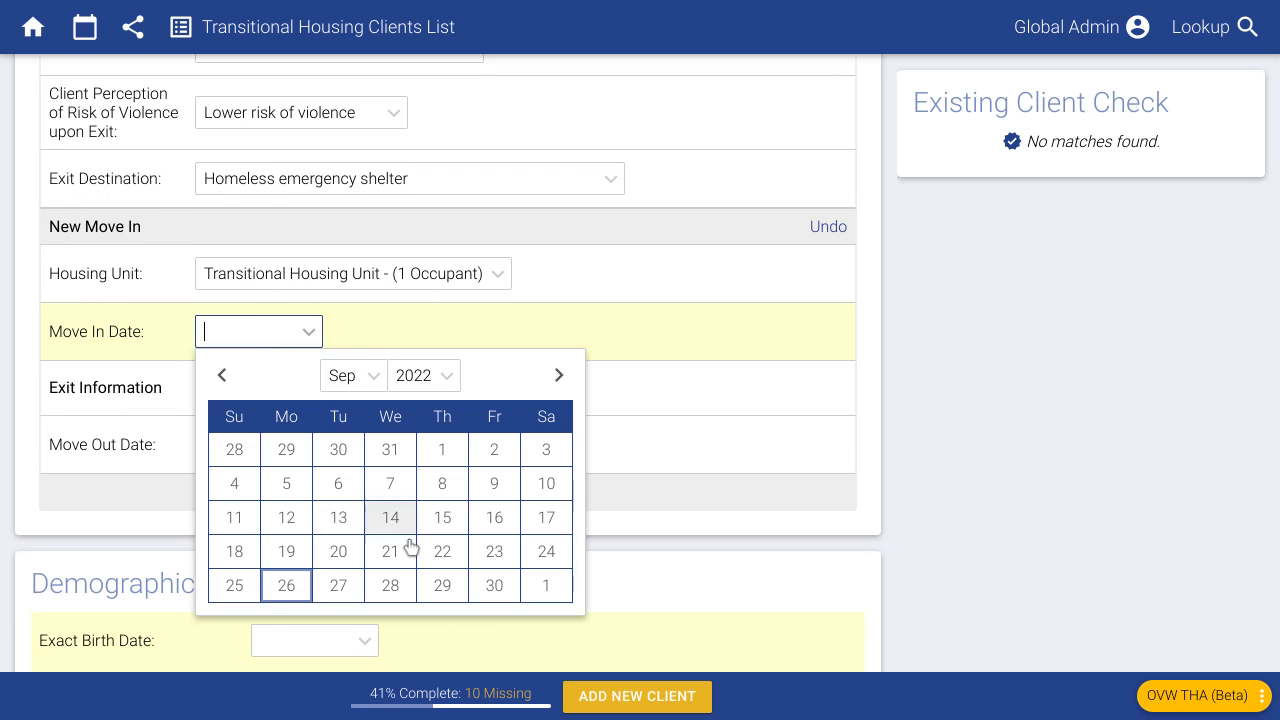
click(286, 587)
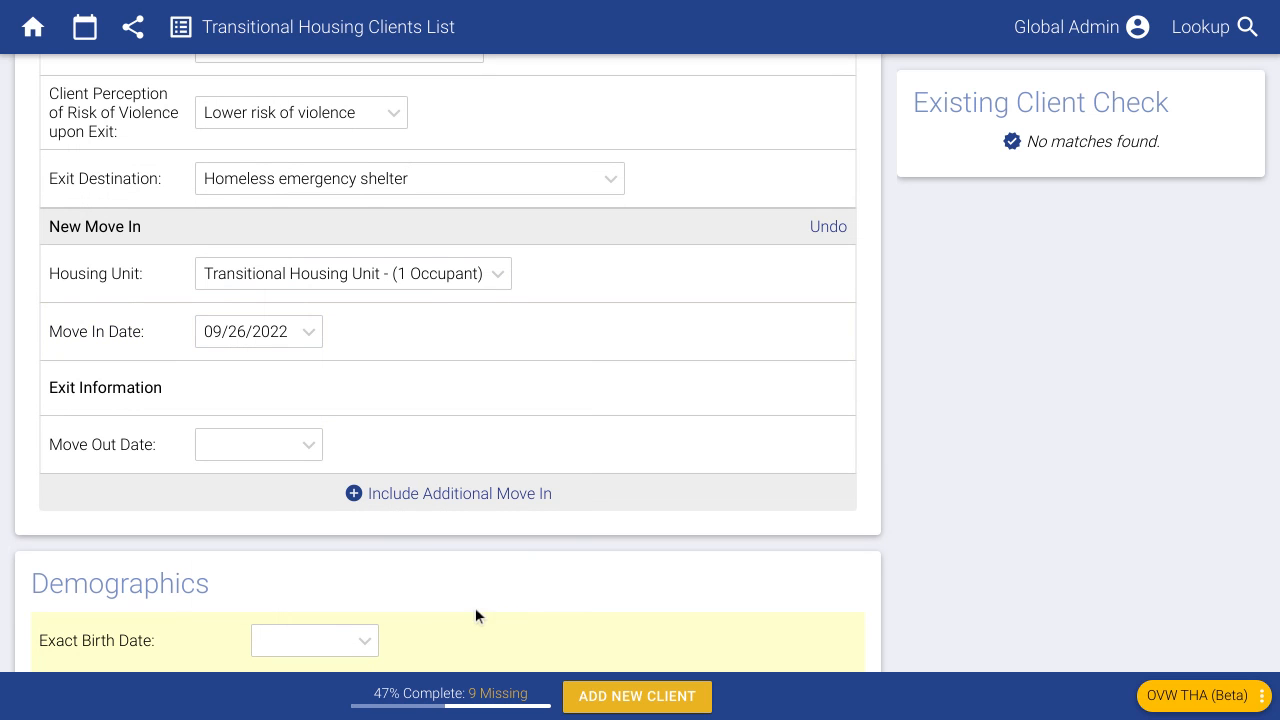
scroll(569, 513, down, 1)
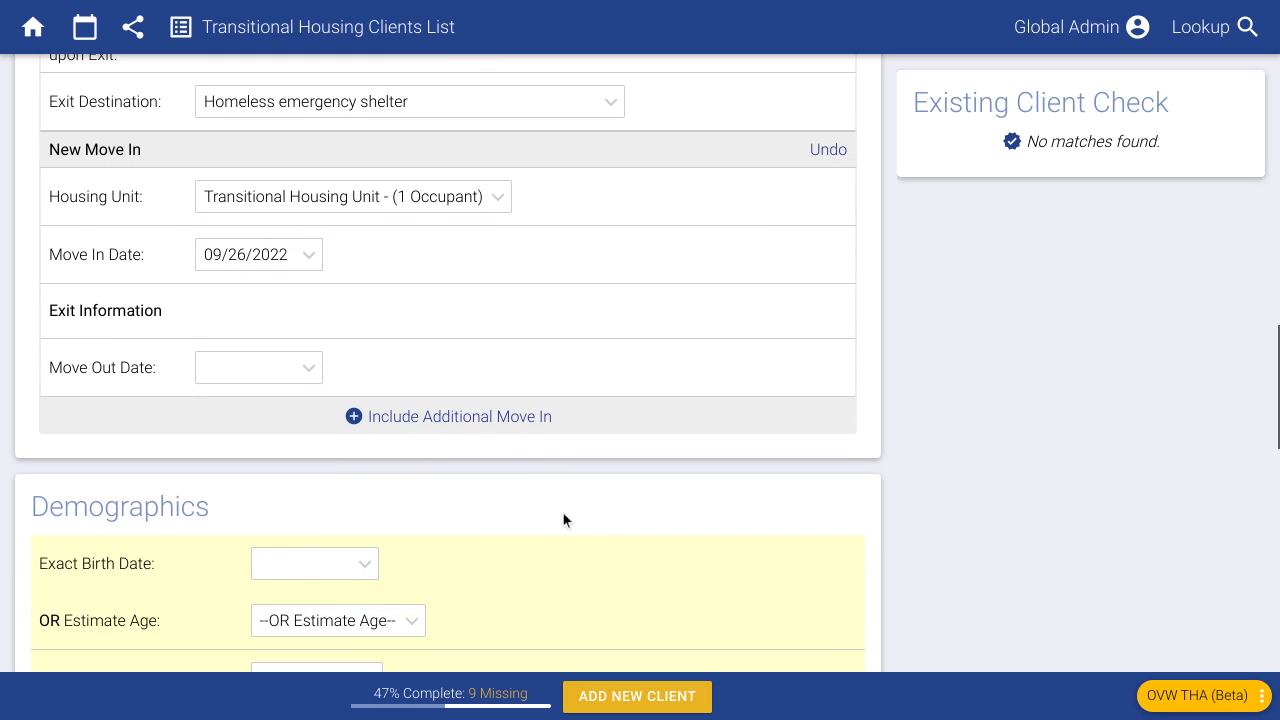
scroll(447, 441, up, 2)
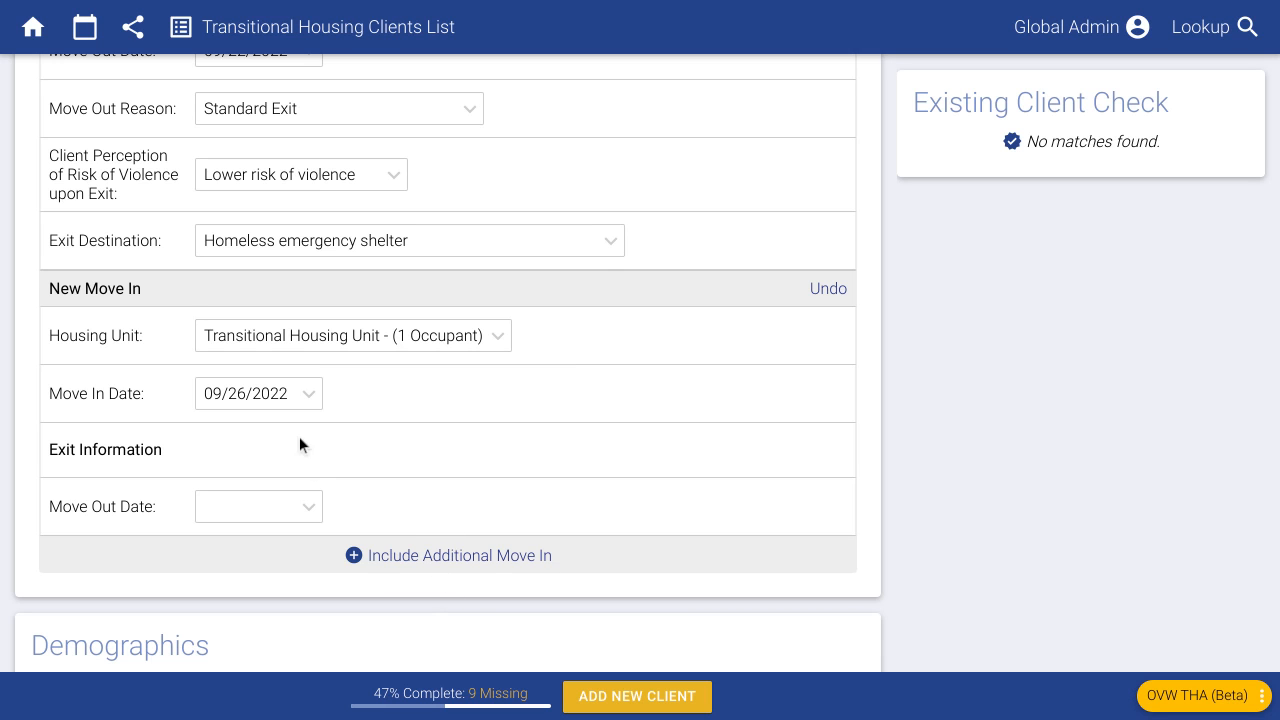
scroll(410, 418, down, 4)
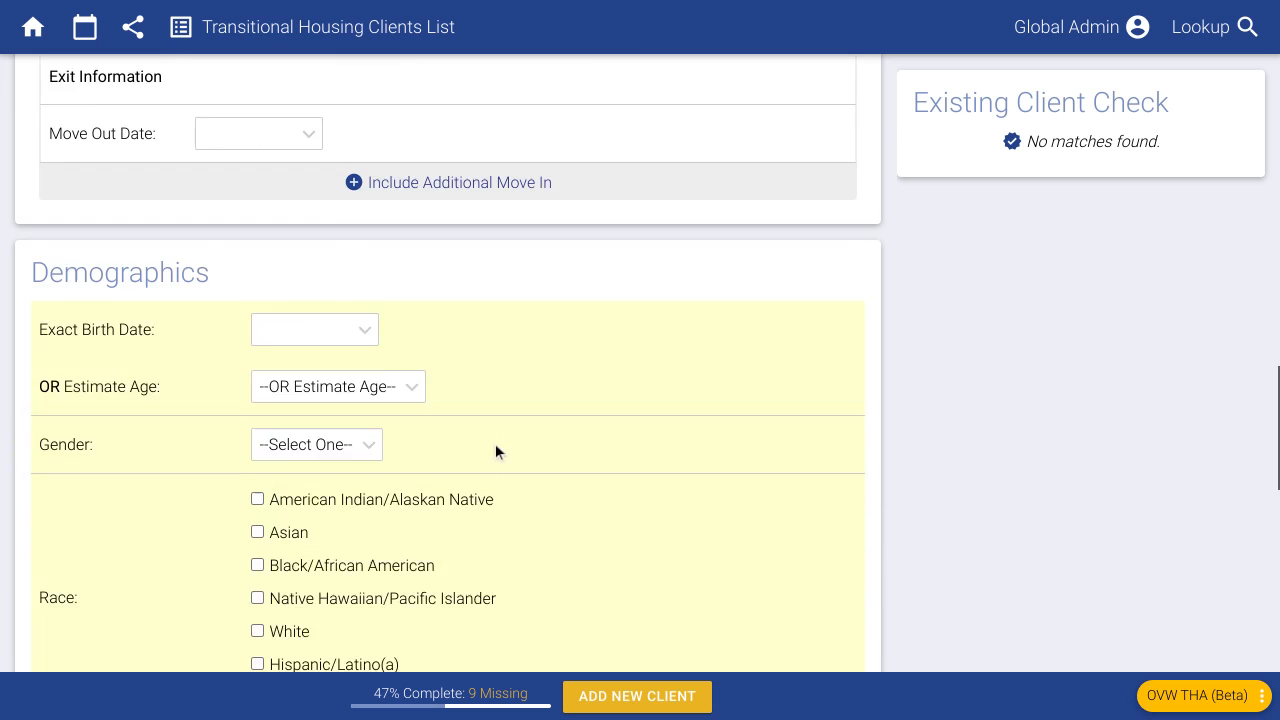
scroll(495, 443, down, 8)
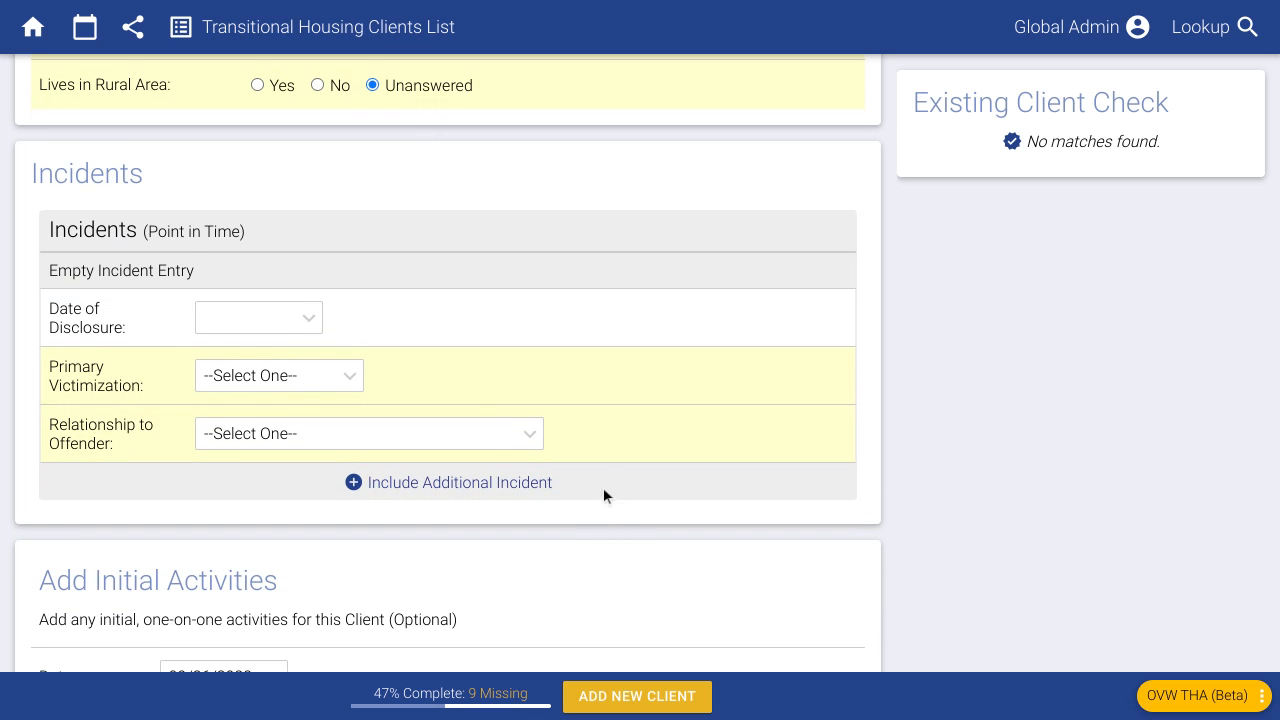
- Set Primary Victimization to Domestic Violence and Relationship to Offender to current or former spouse/intimate partner
click(331, 377)
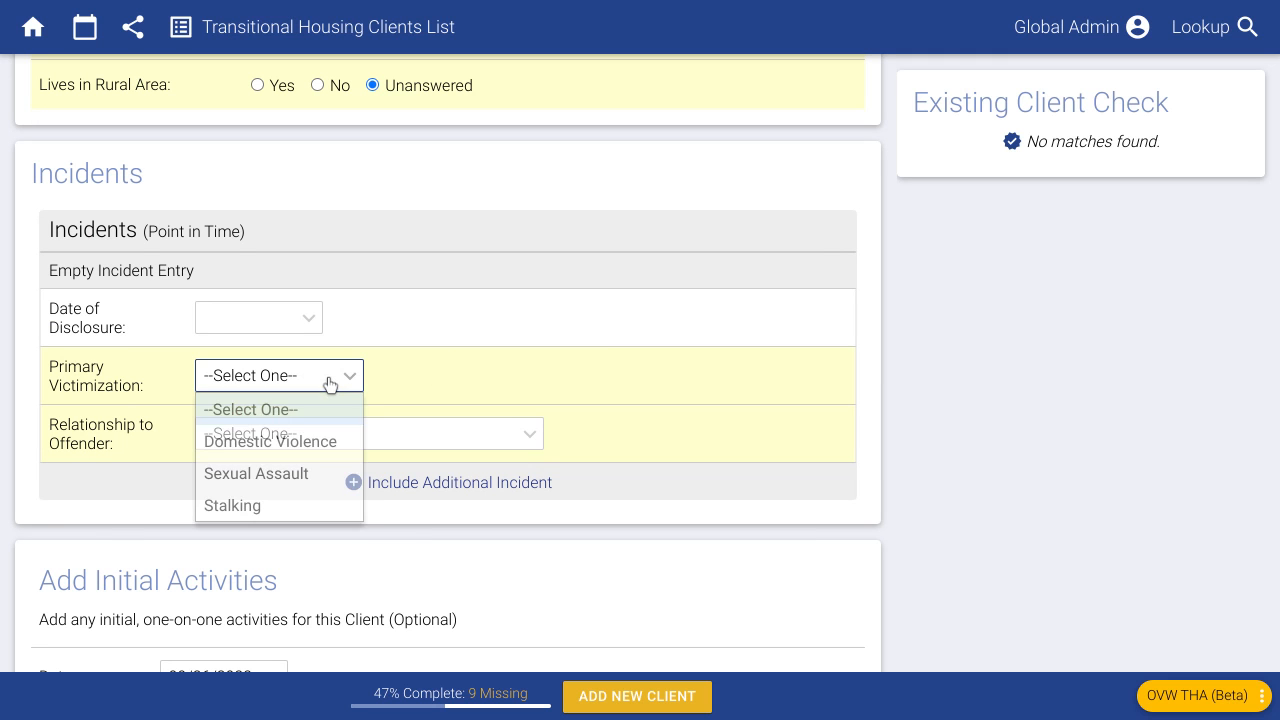
click(308, 435)
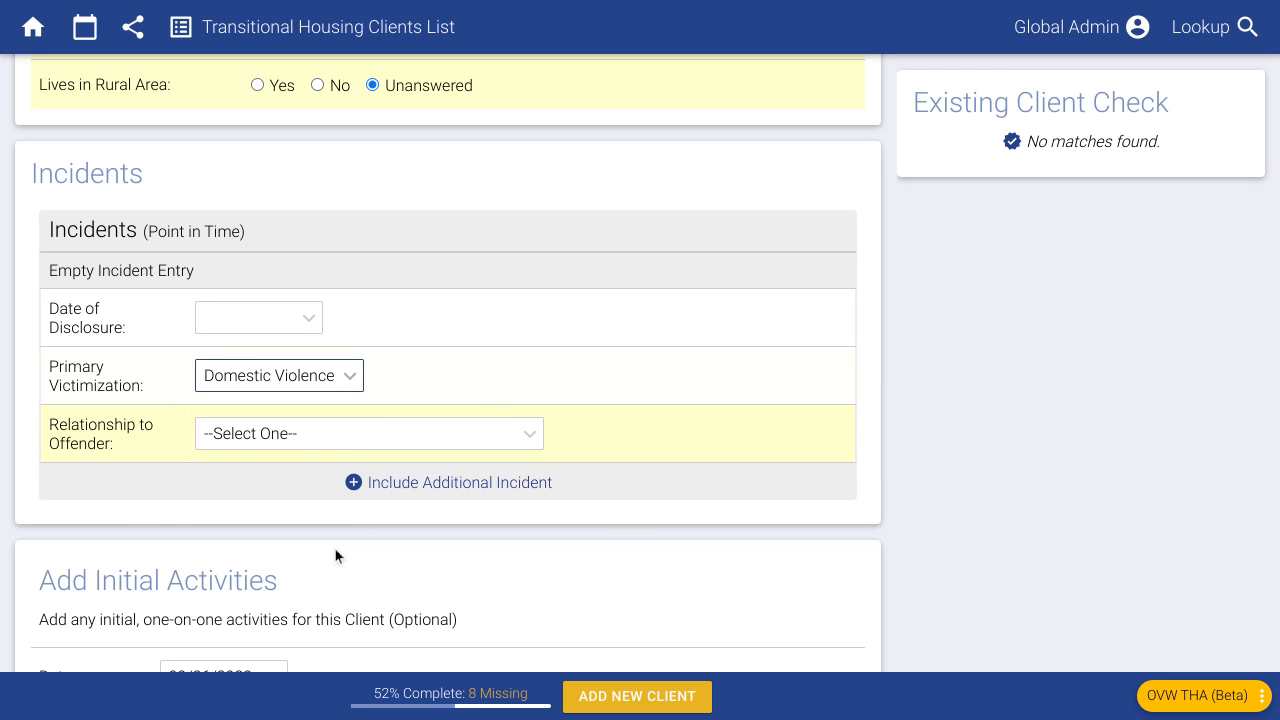
click(275, 436)
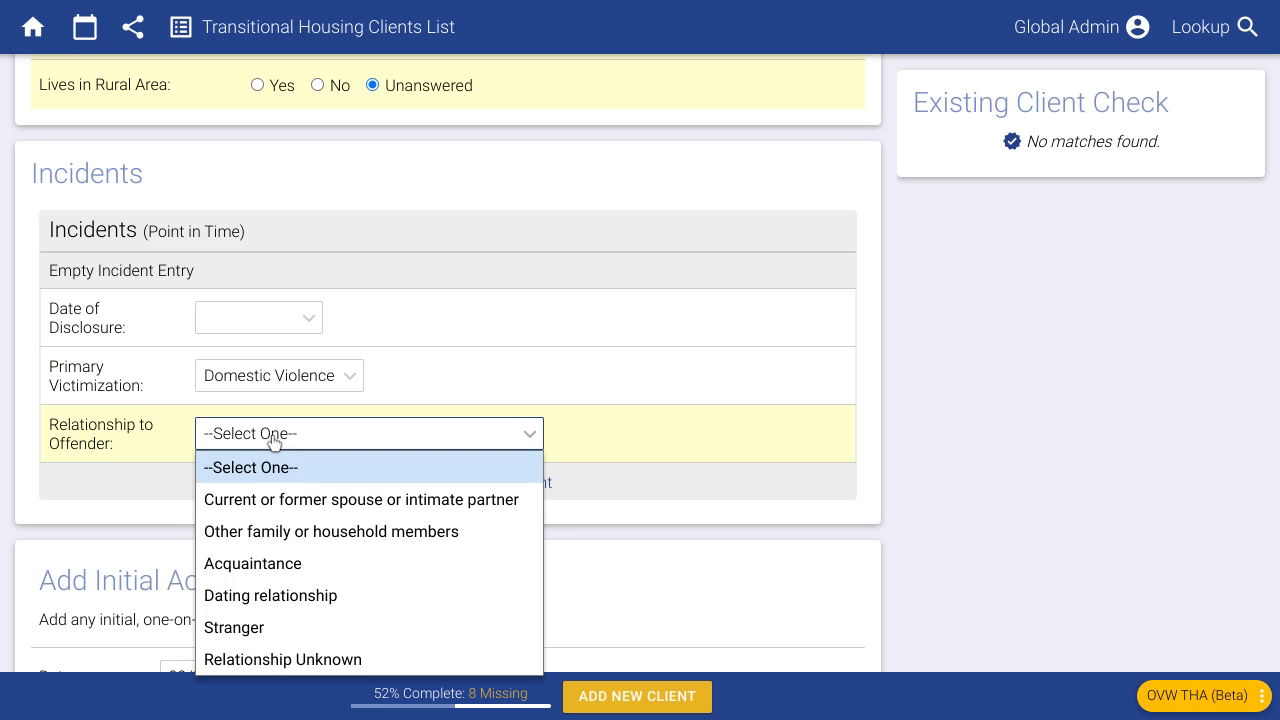
click(295, 503)
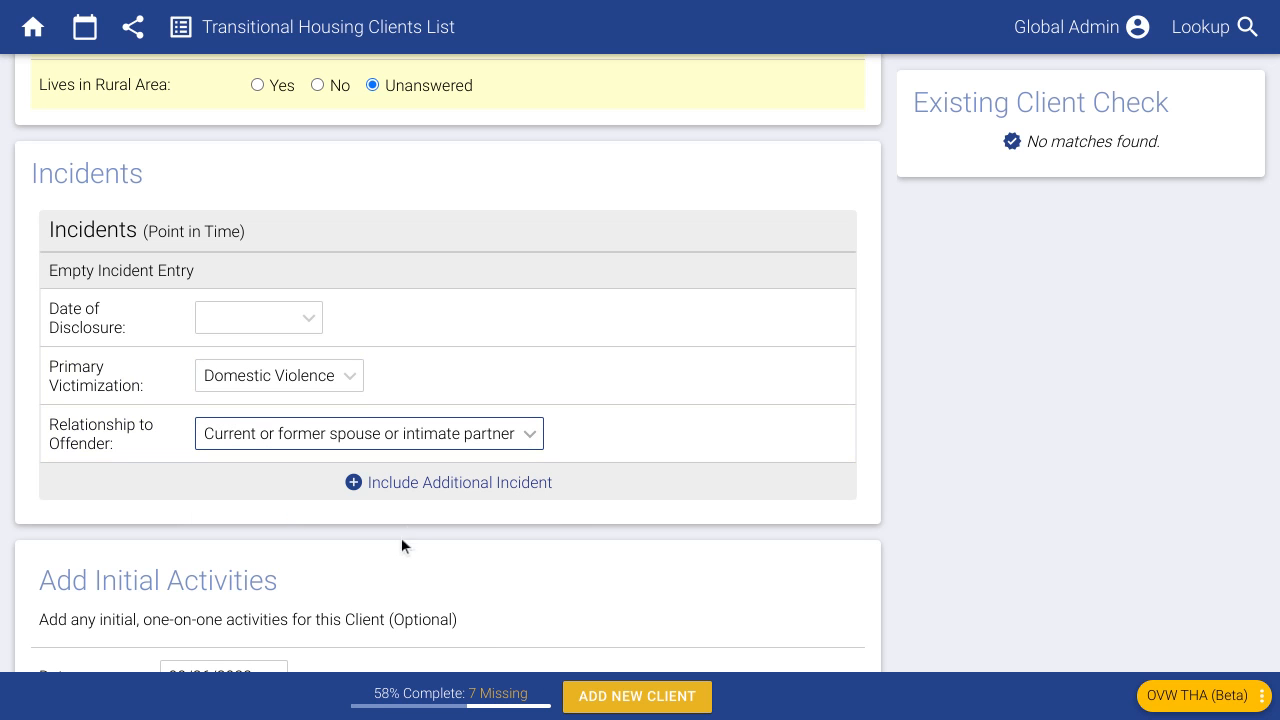
- Add another incident with victimization Sexual Assault and relationship to offender Dating relationship
click(428, 484)
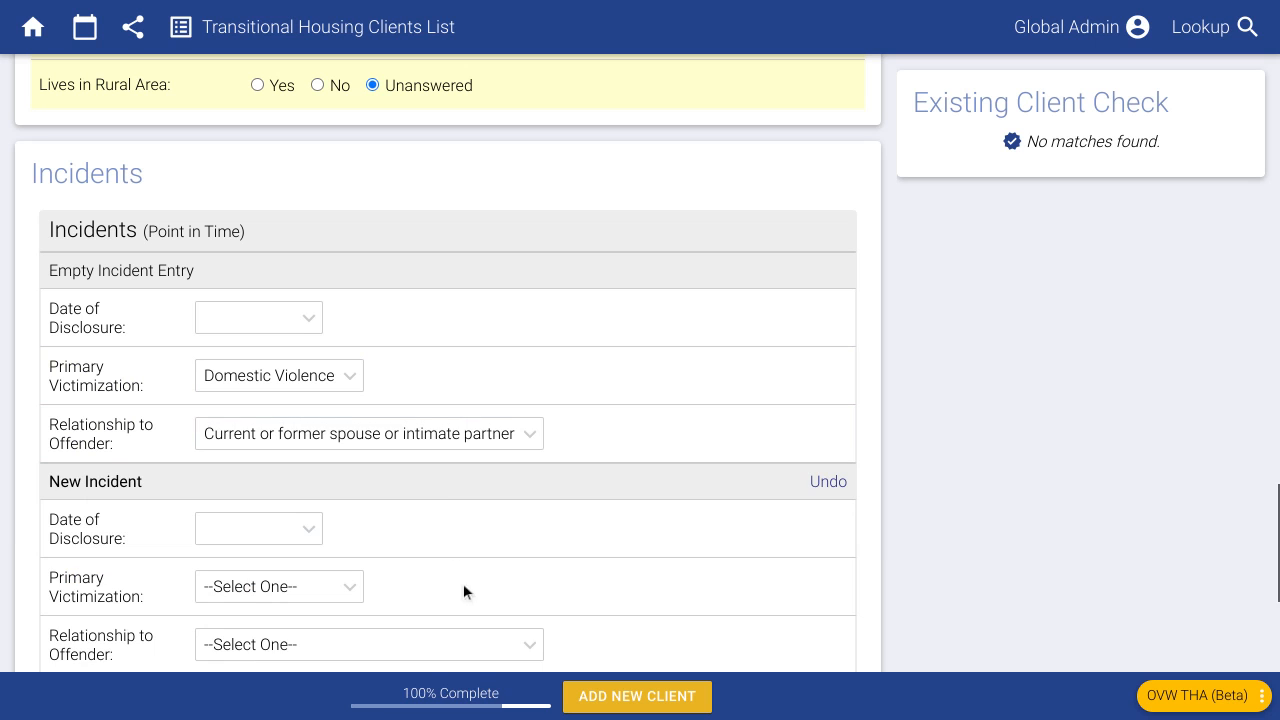
scroll(367, 517, down, 1)
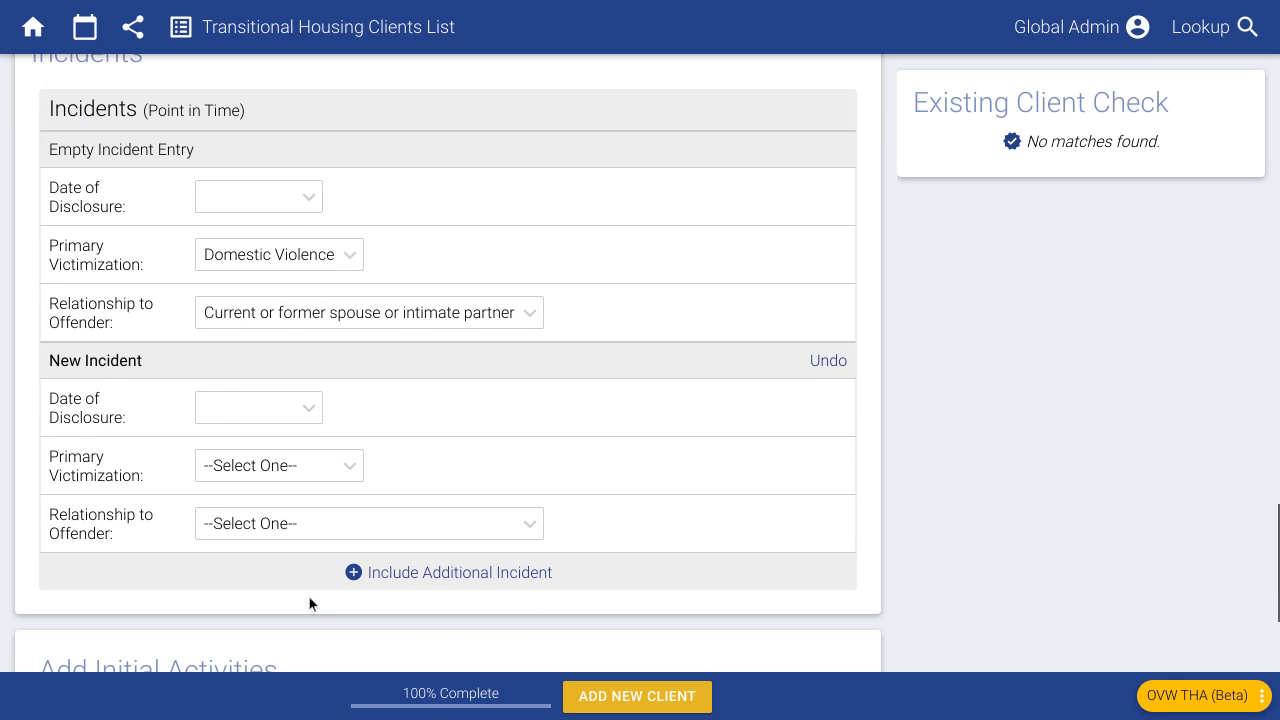
click(252, 468)
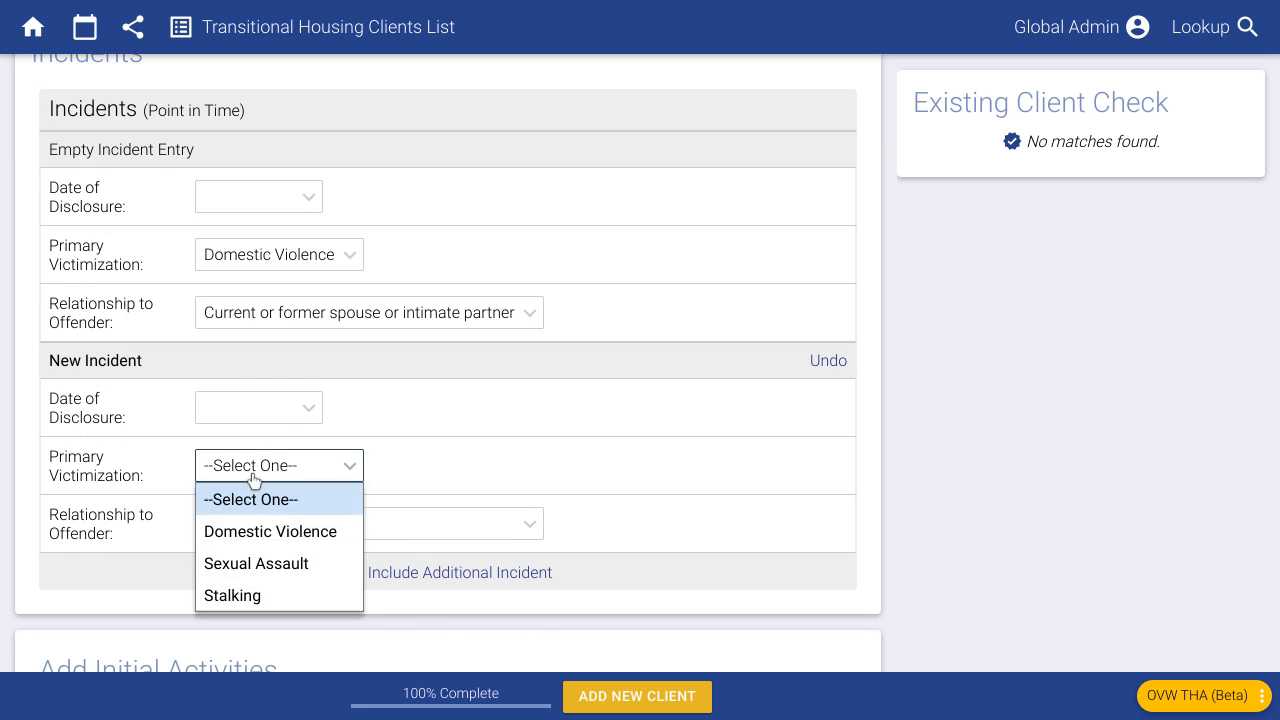
click(280, 561)
click(281, 526)
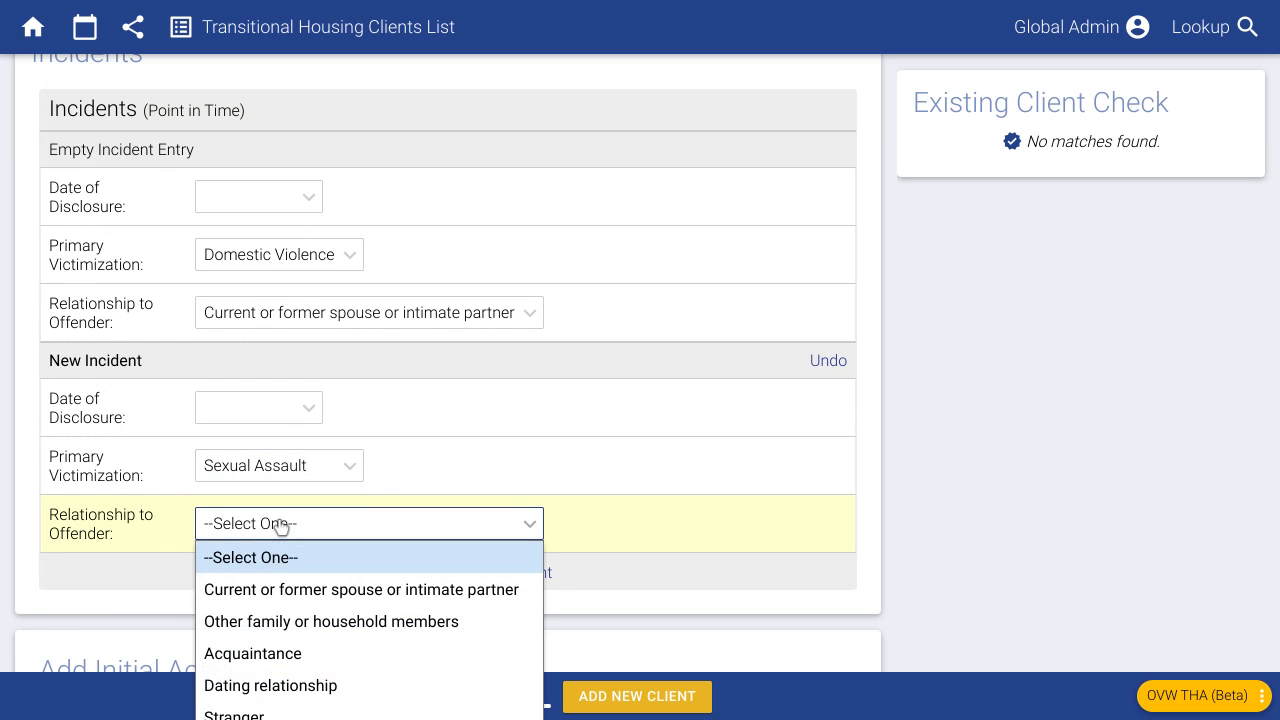
click(281, 687)
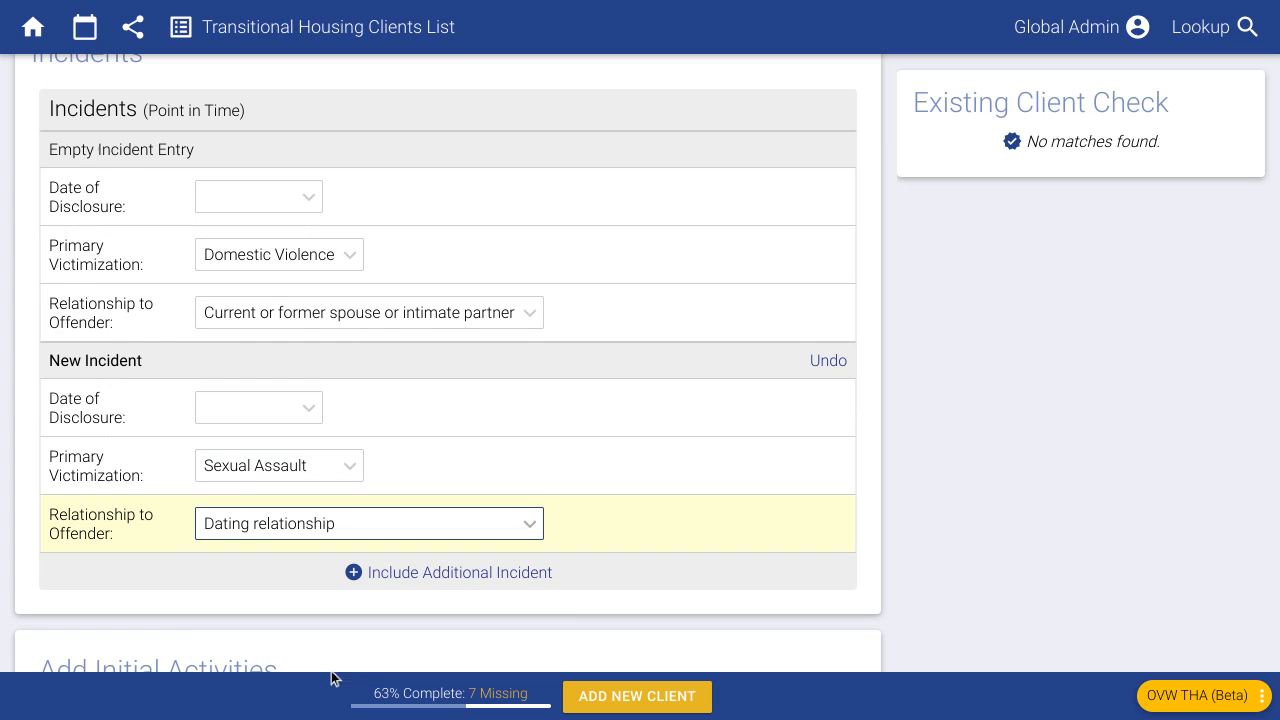
click(316, 625)
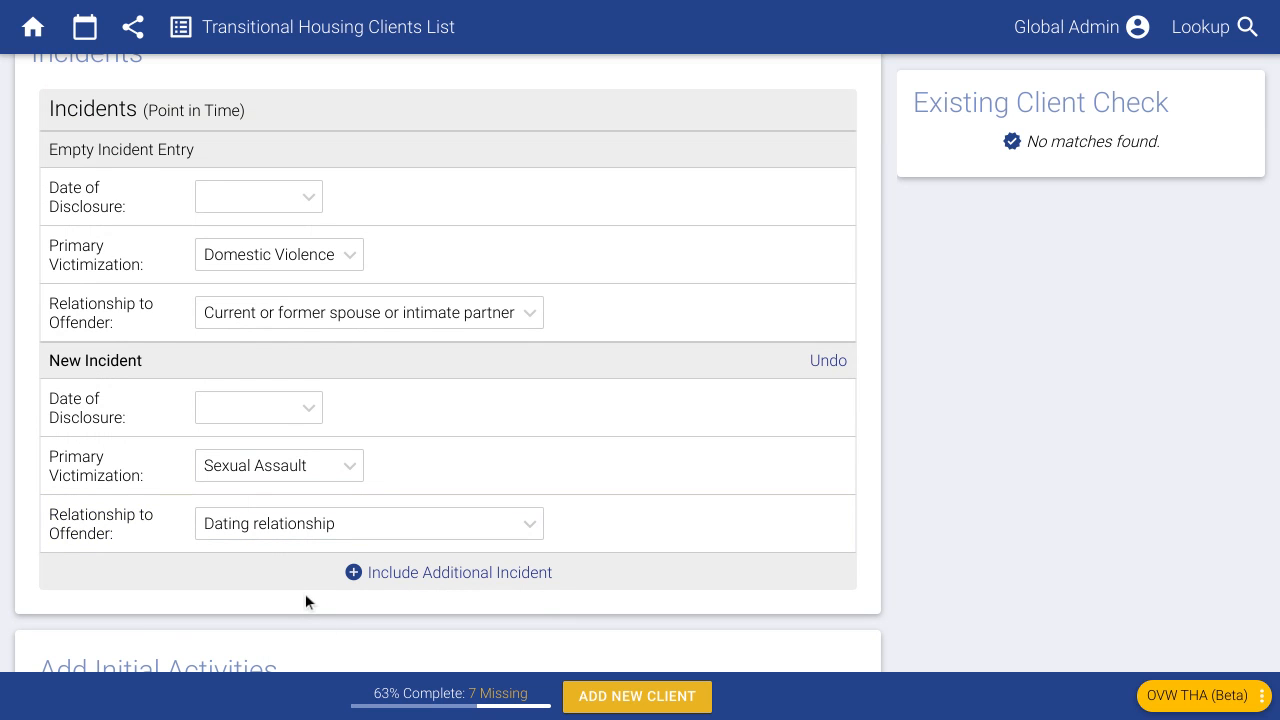
- Review the second incident's fields, keeping Sexual Assault as the victimization
drag(48, 450, 155, 472)
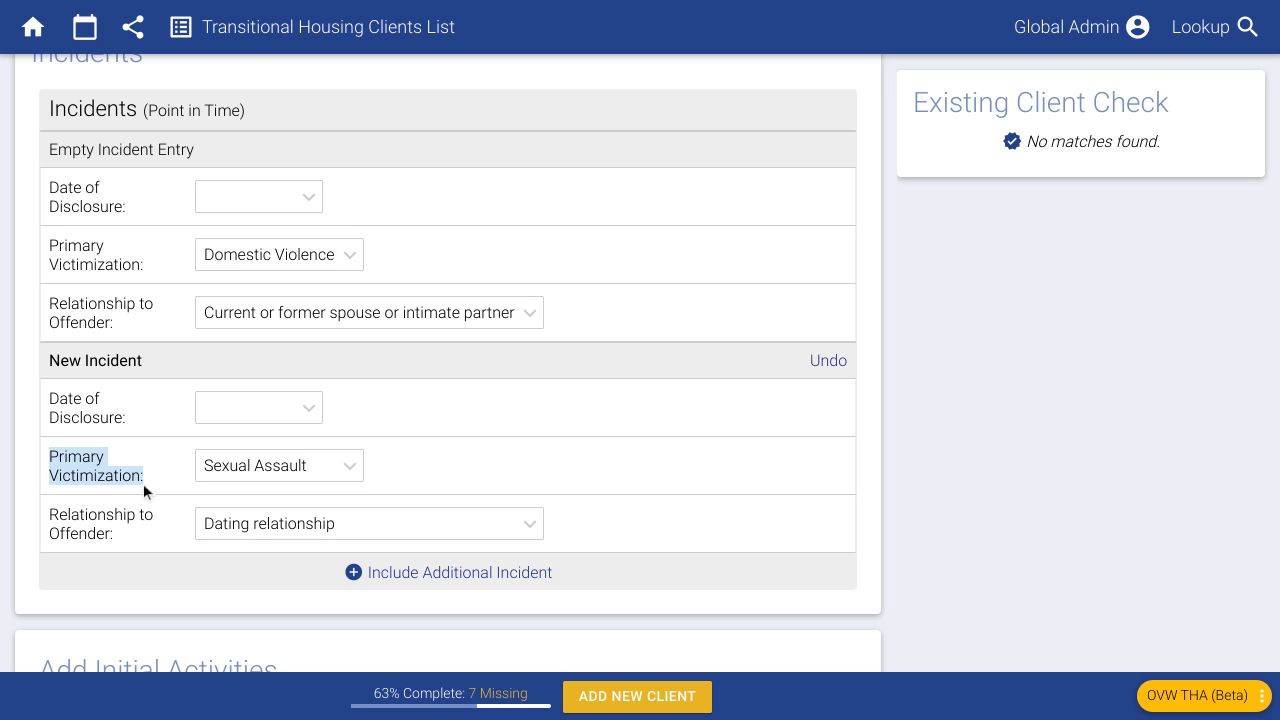
click(173, 620)
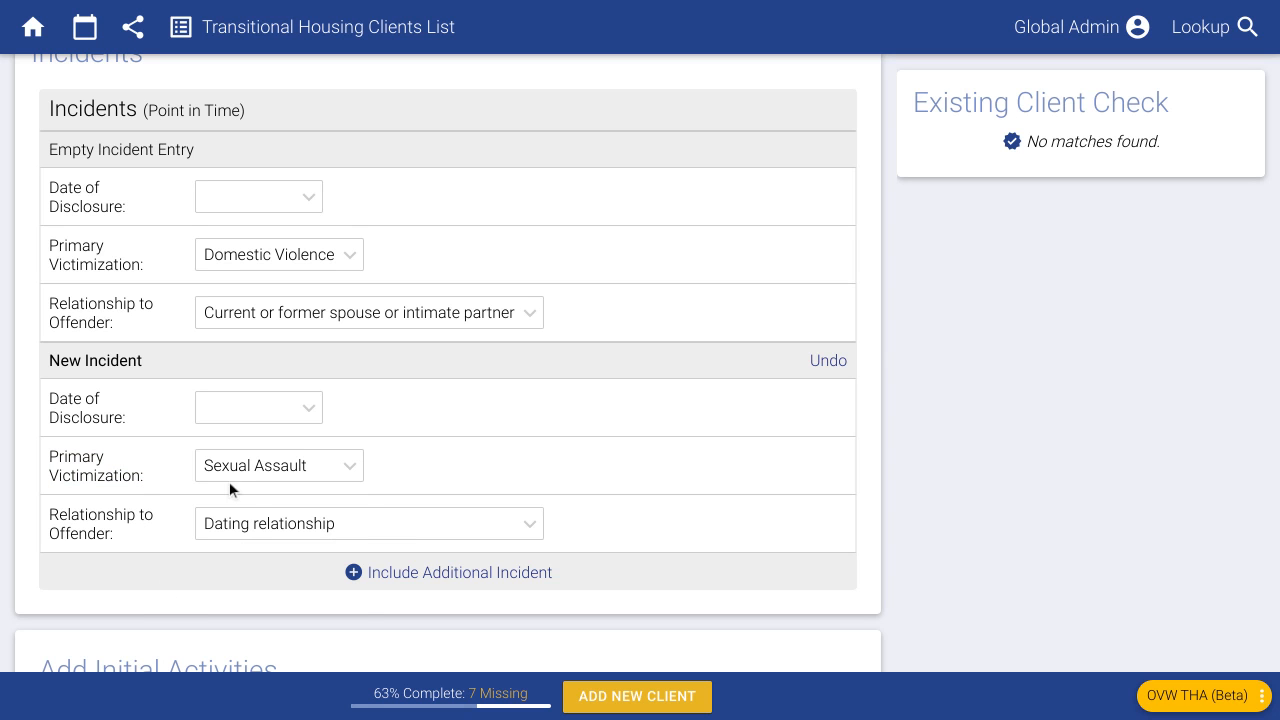
click(230, 466)
click(394, 472)
drag(56, 515, 150, 535)
click(96, 399)
scroll(291, 374, up, 1)
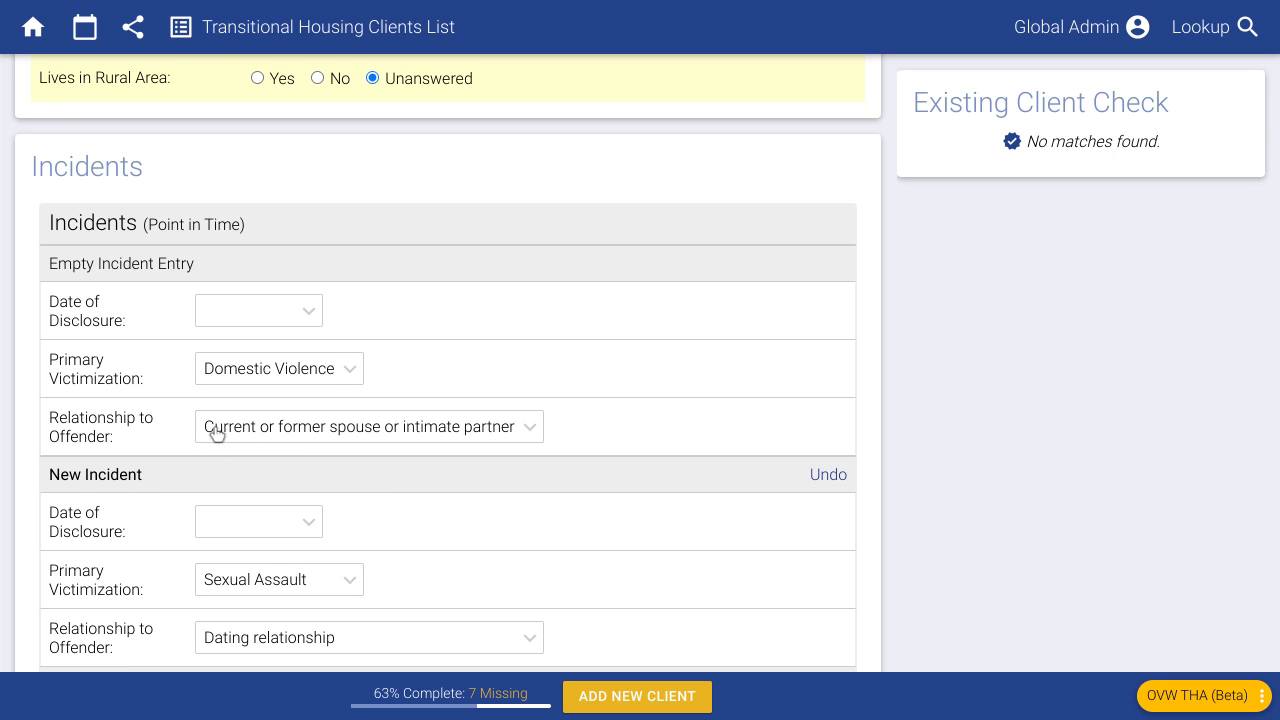
scroll(284, 455, up, 8)
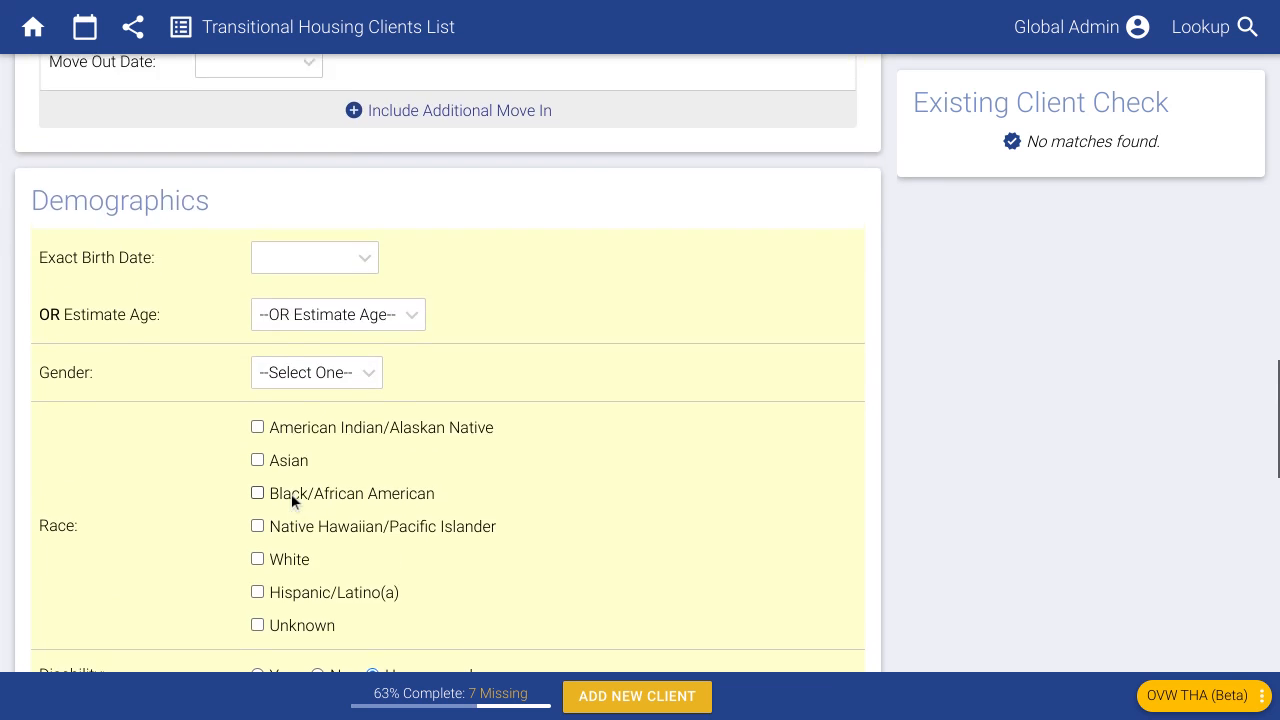
scroll(205, 503, down, 1)
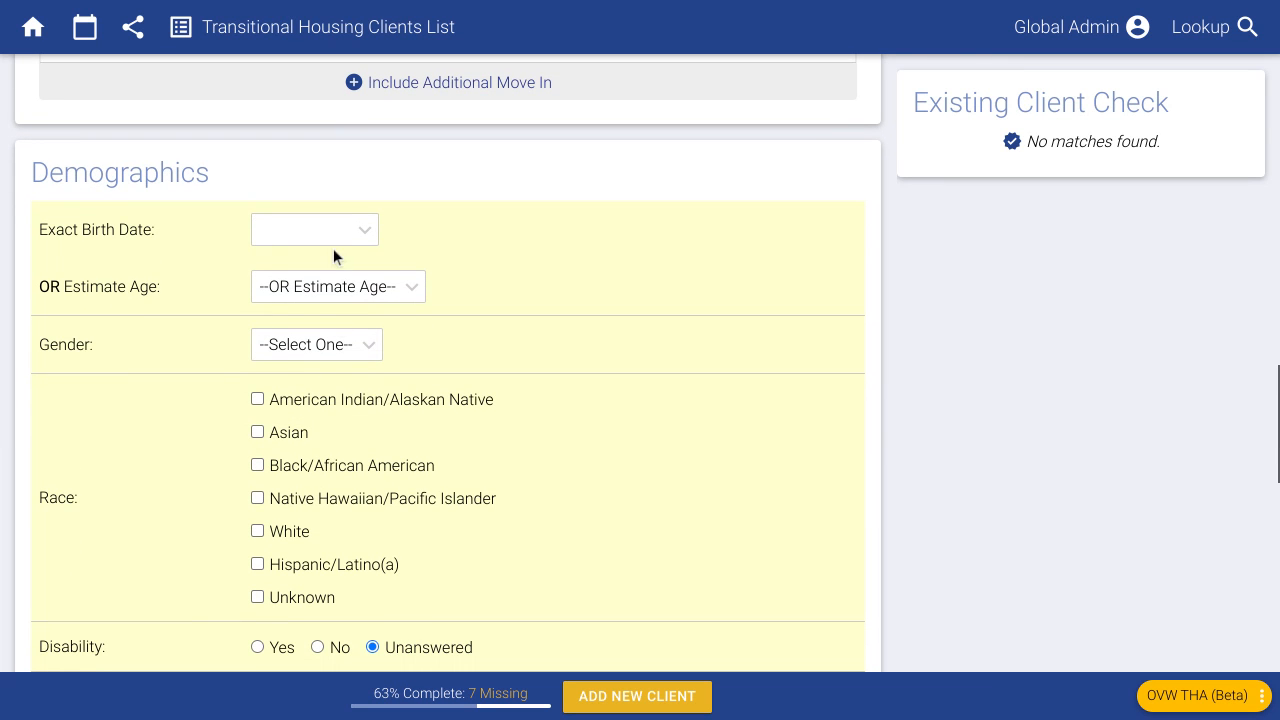
click(332, 233)
text(6/12/)
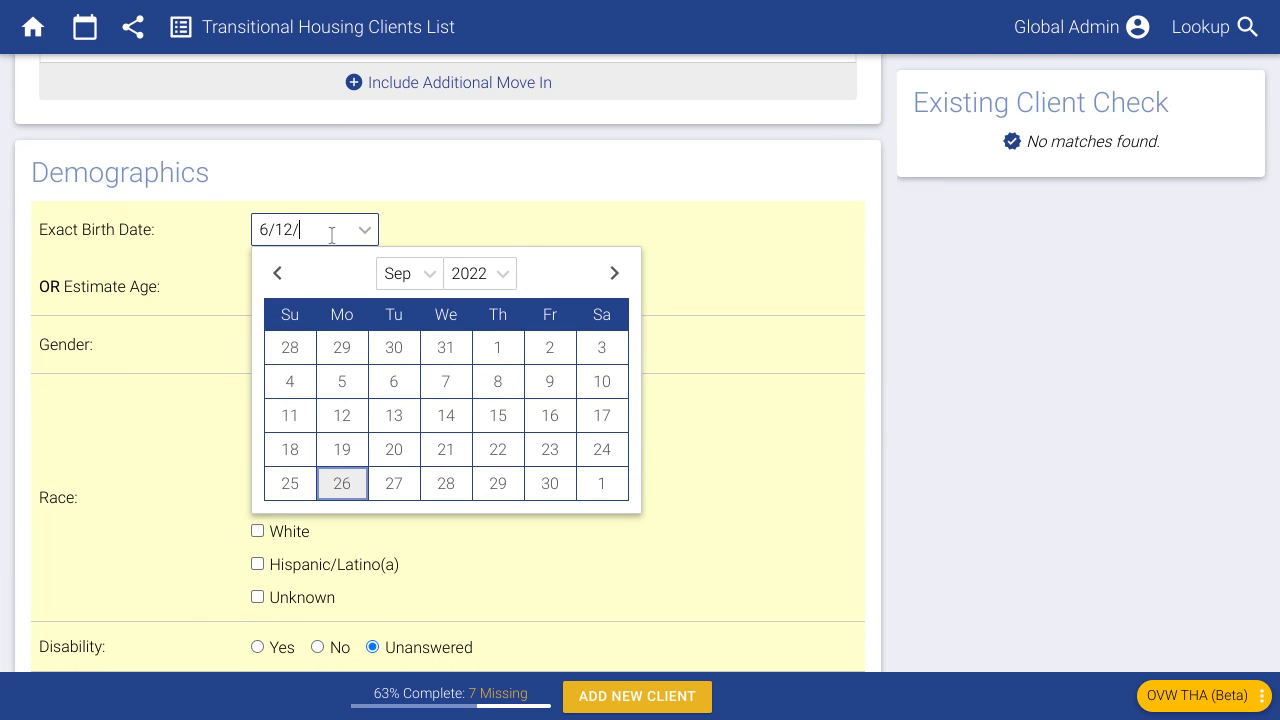
text(1997)
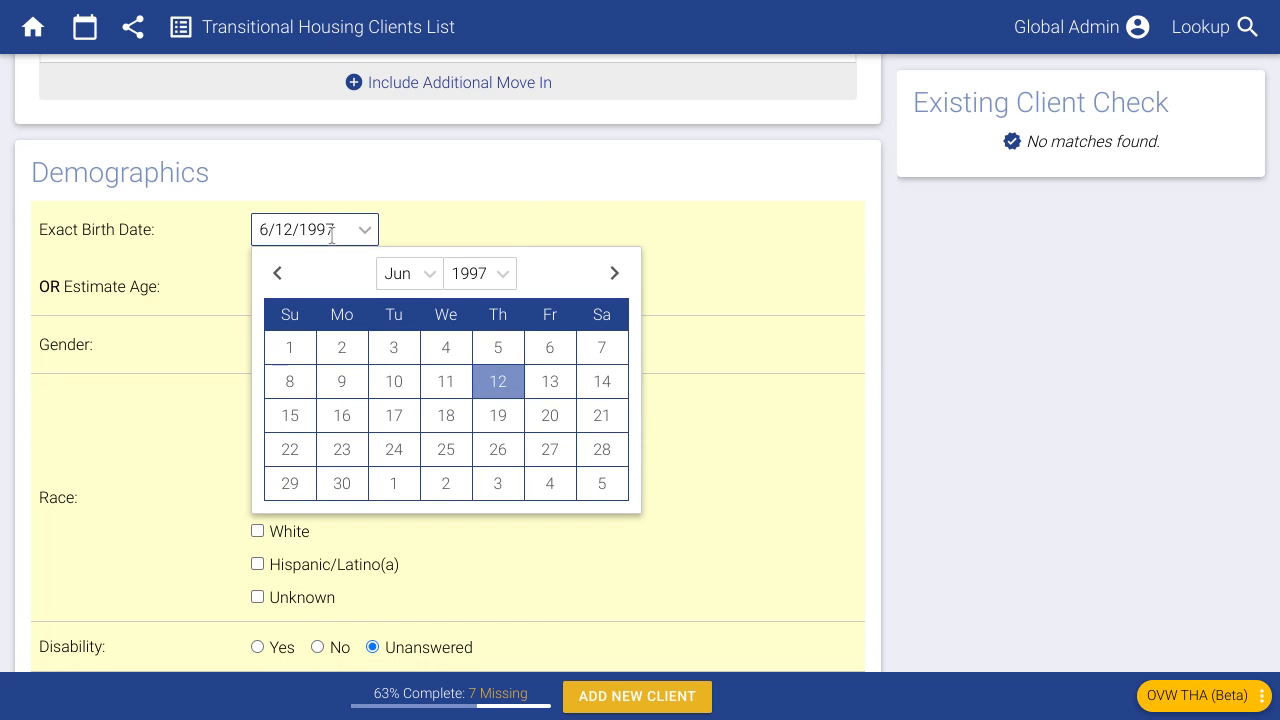
click(514, 188)
drag(446, 232, 387, 233)
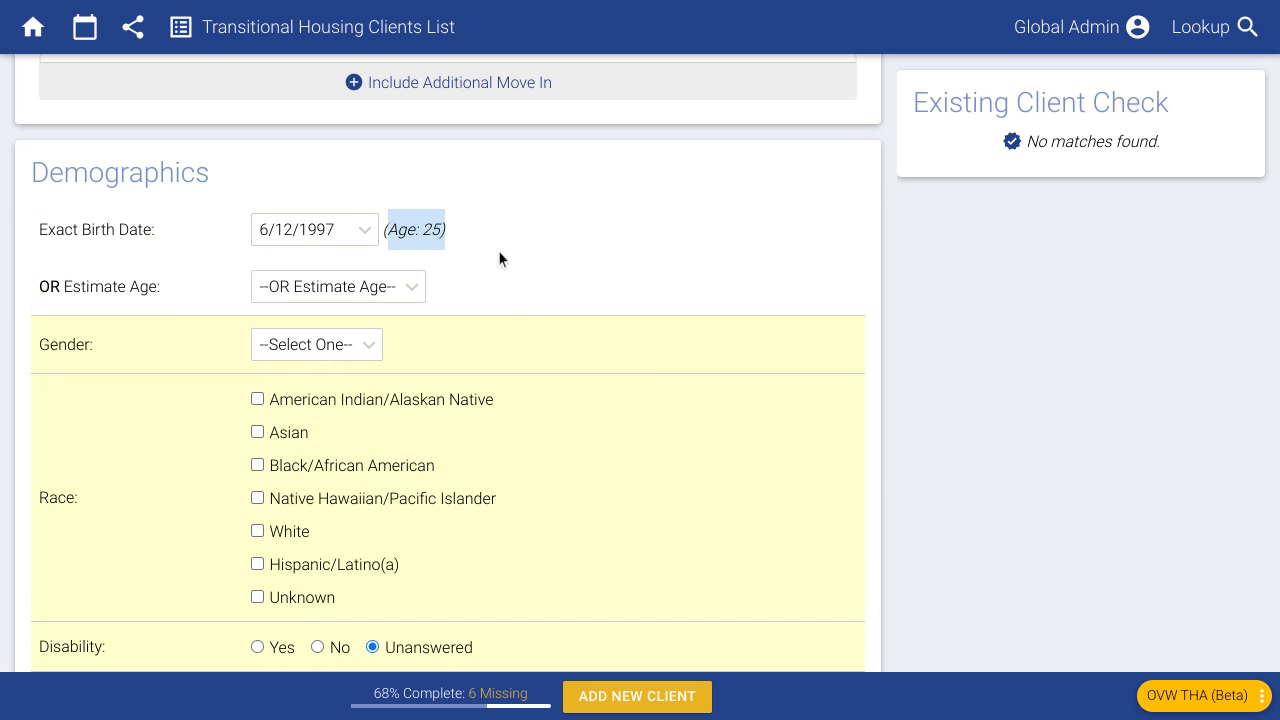
click(443, 228)
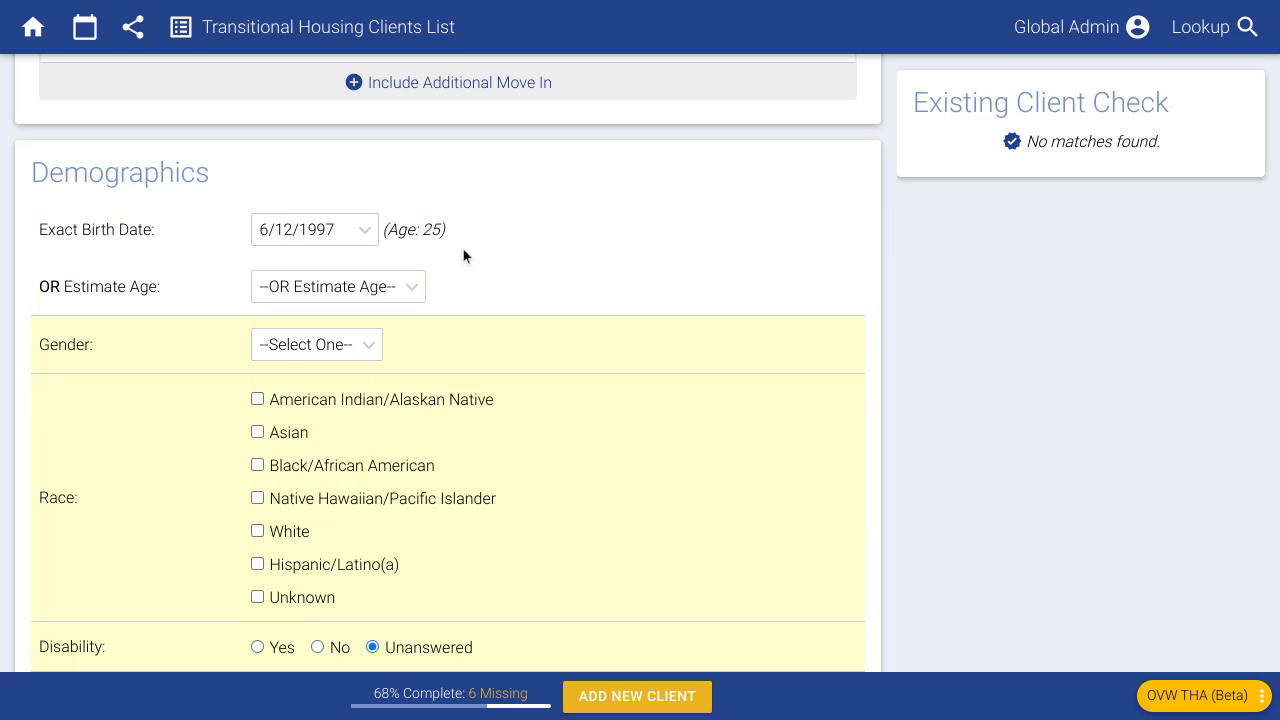
drag(346, 229, 231, 221)
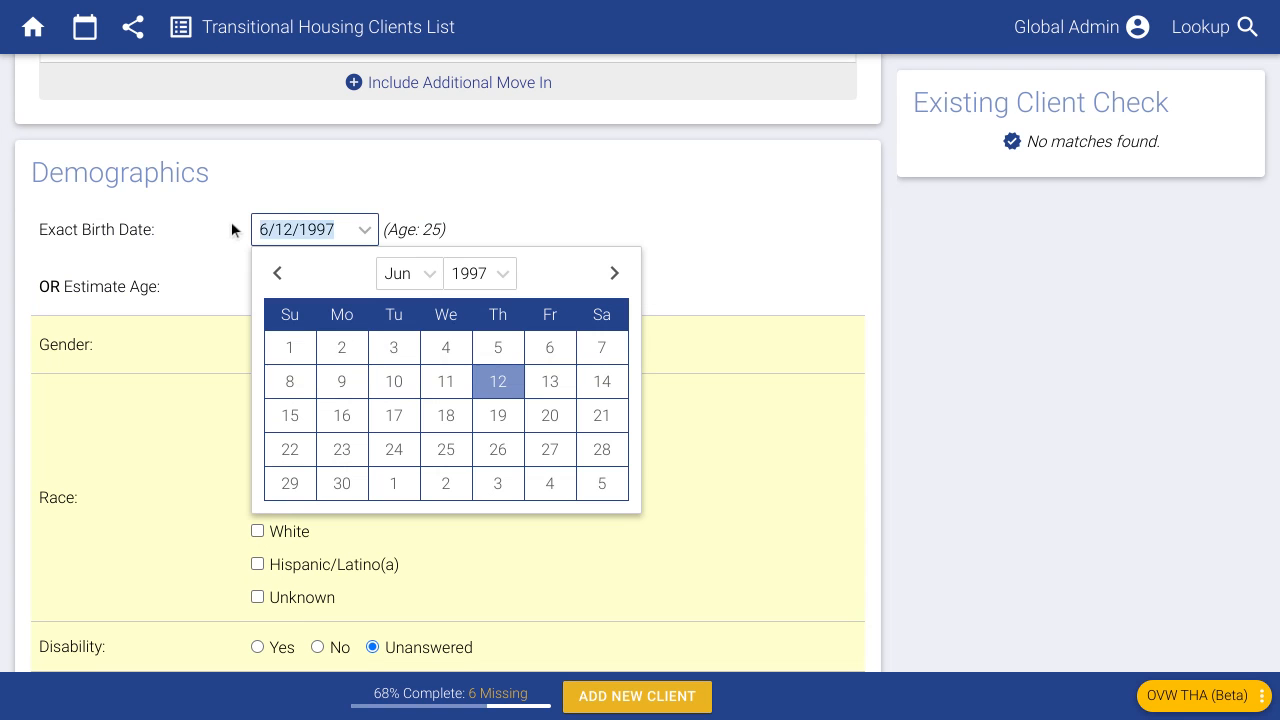
key(BackSpace)
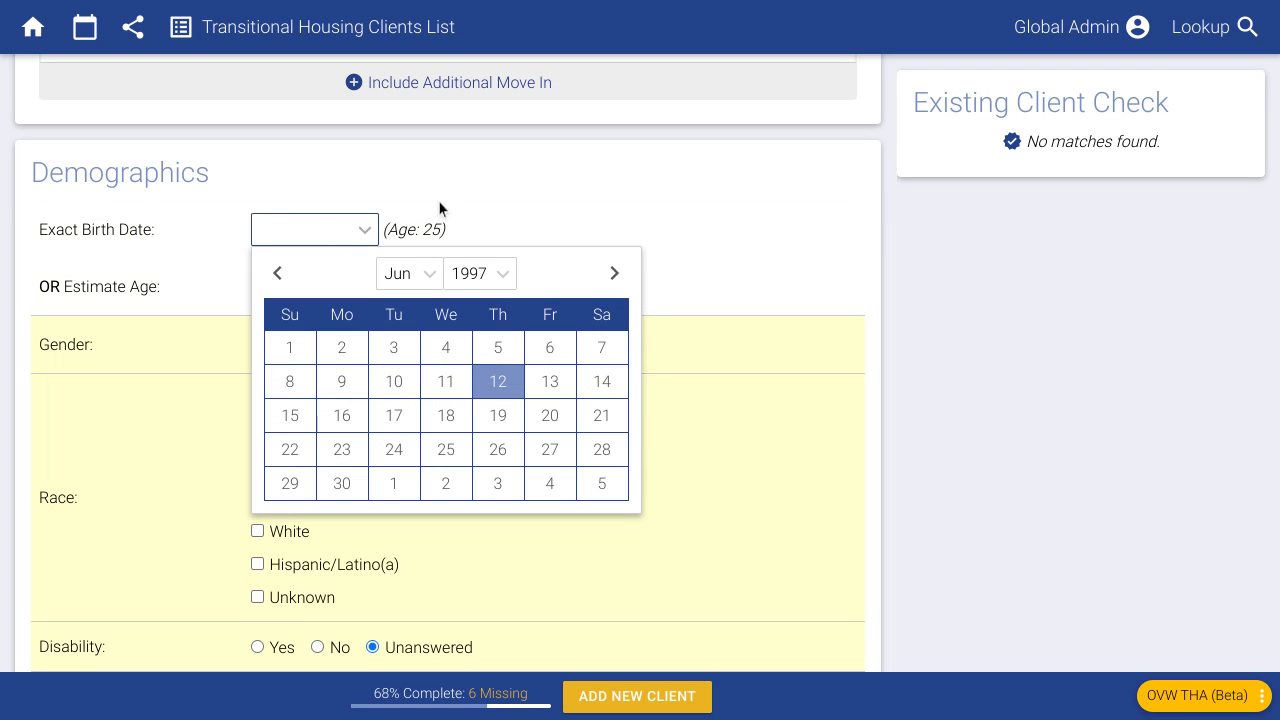
click(440, 232)
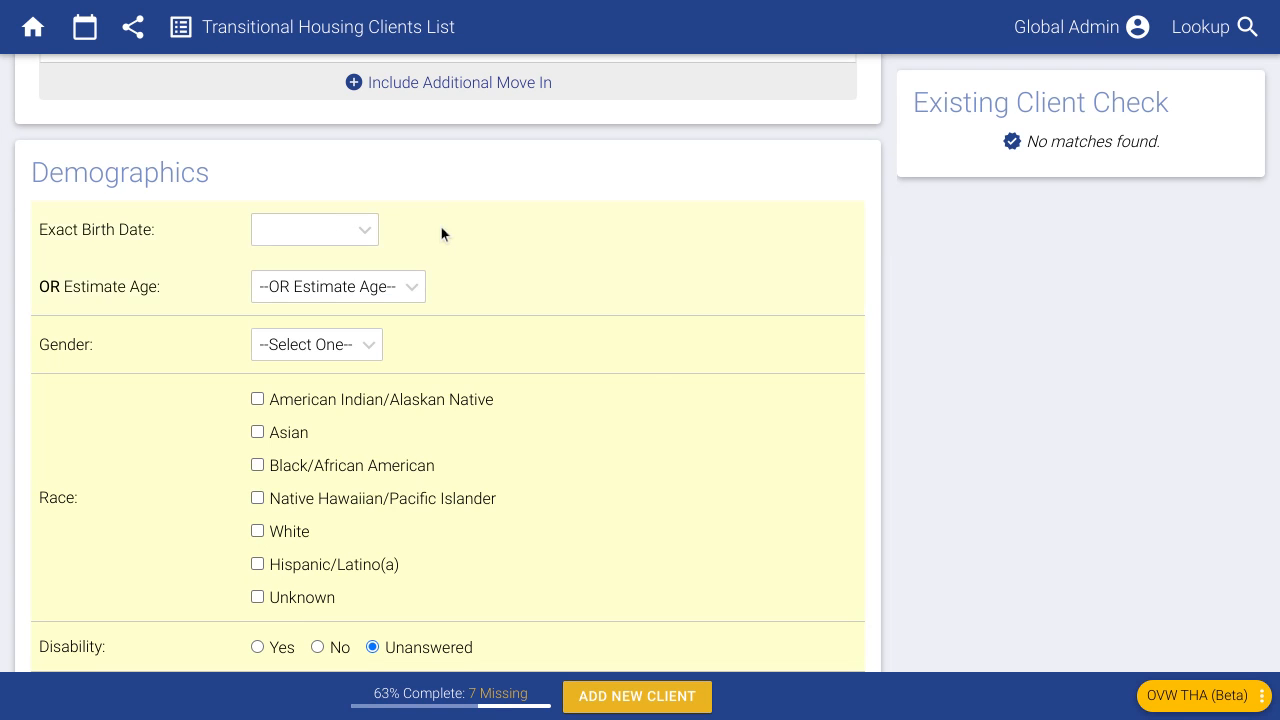
- Set the client's estimated age to 25 years
click(360, 292)
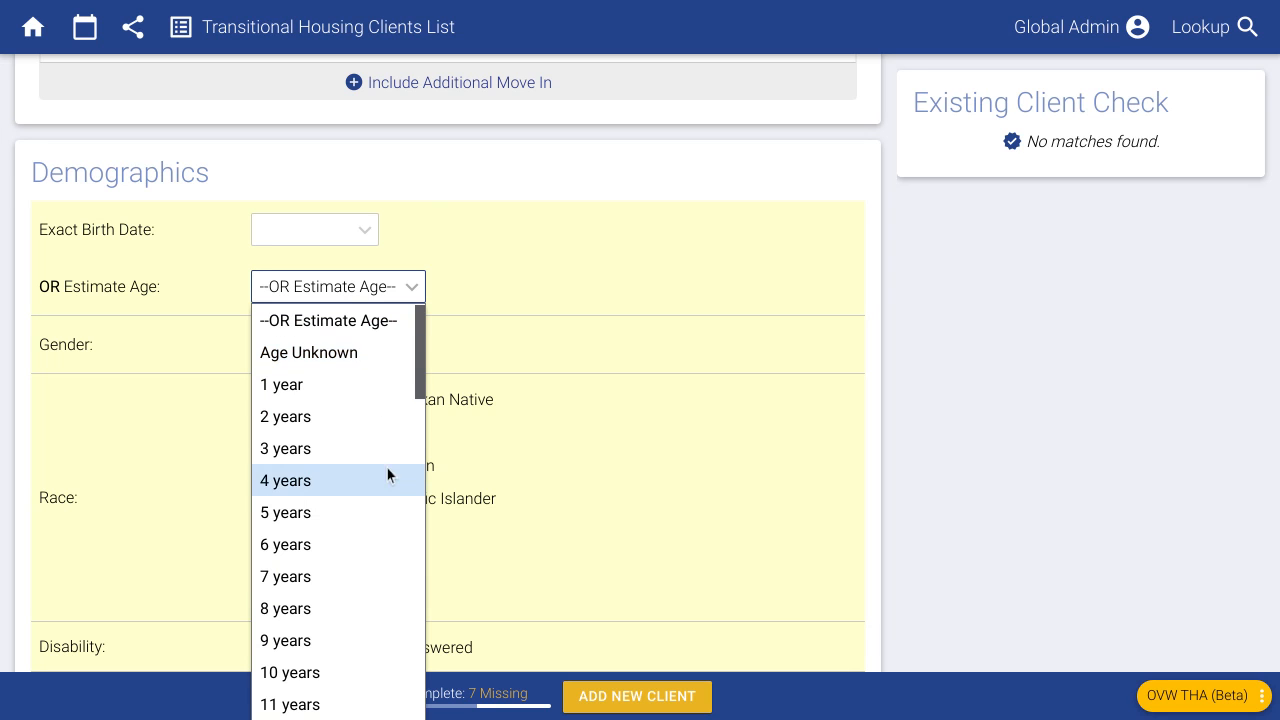
scroll(330, 480, down, 5)
scroll(339, 474, down, 3)
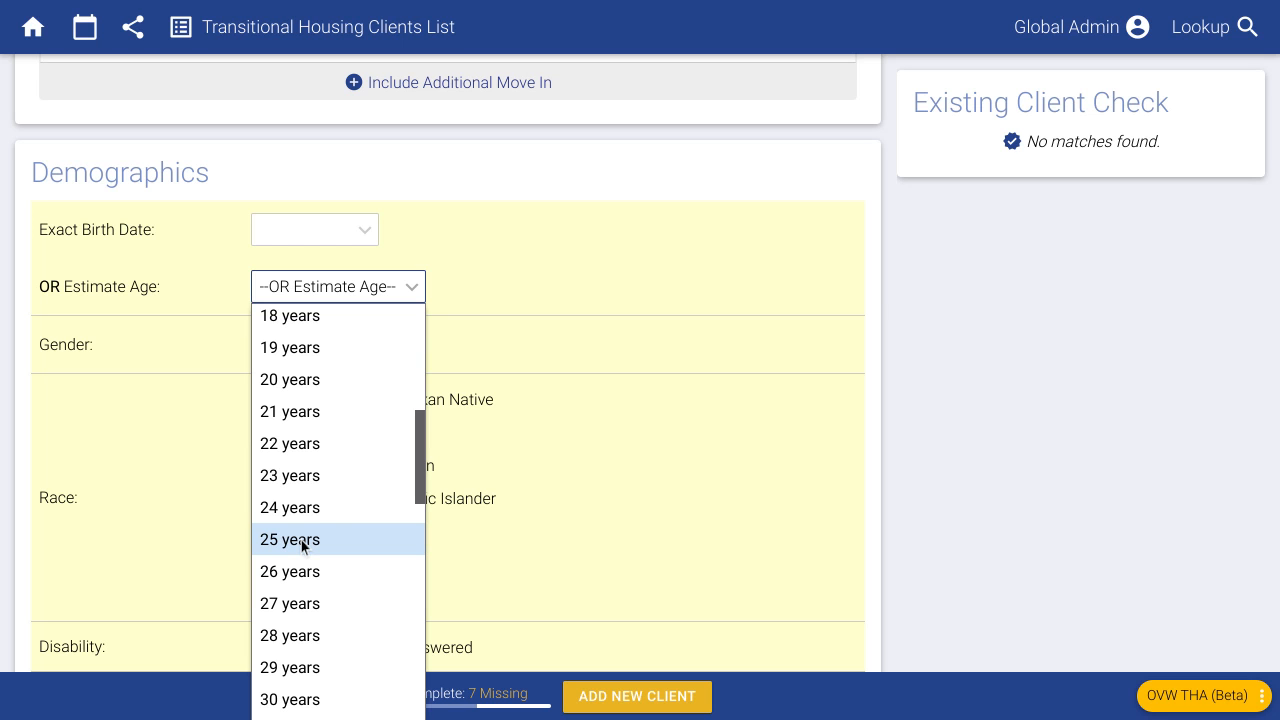
click(301, 541)
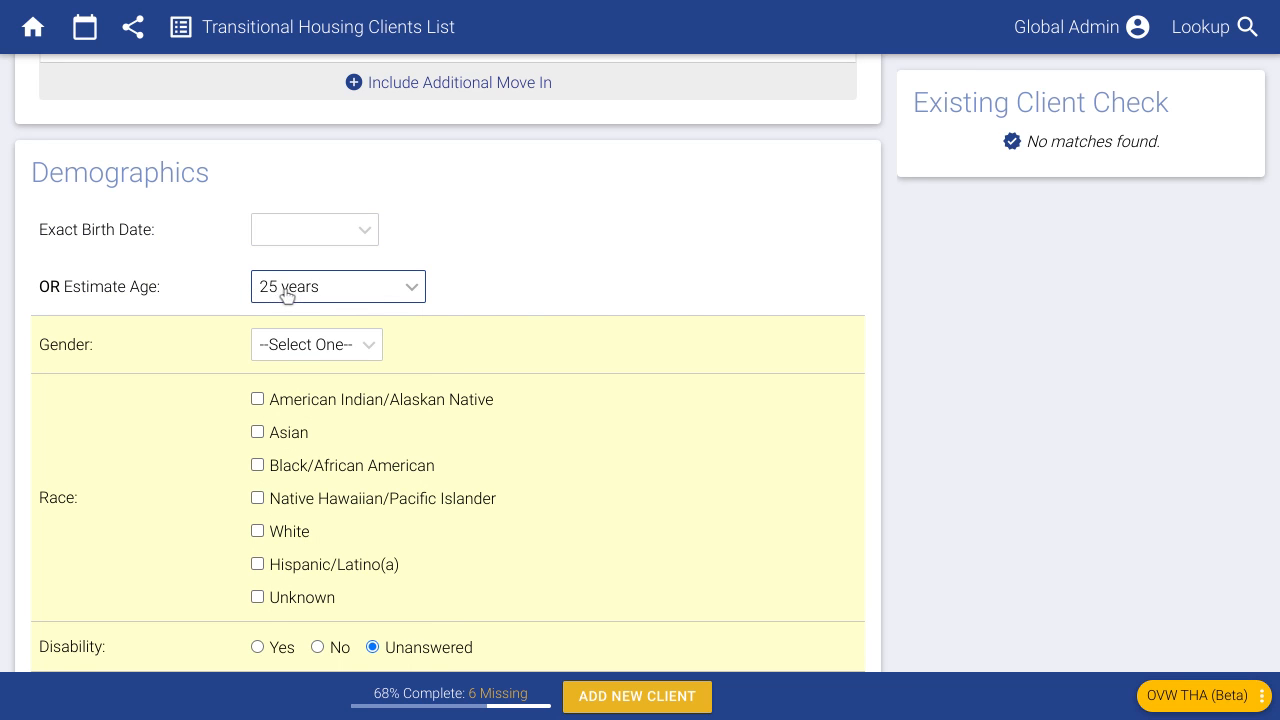
click(520, 298)
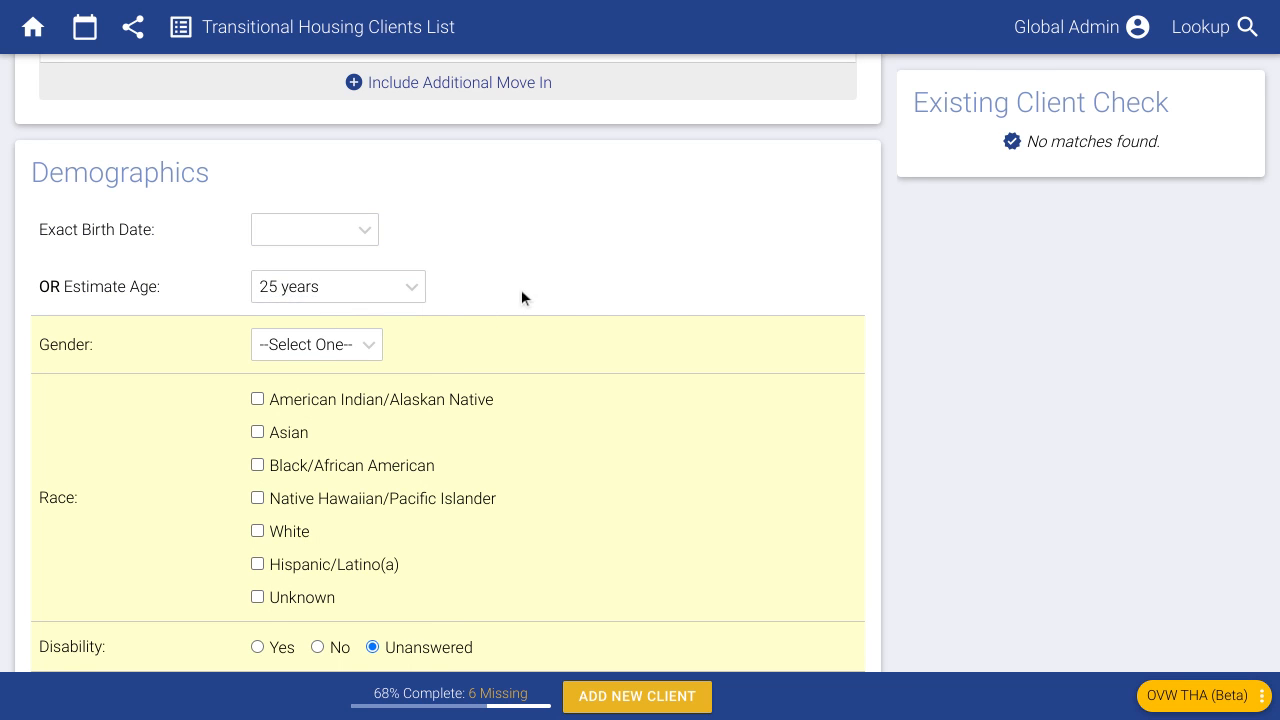
click(320, 290)
scroll(330, 600, down, 3)
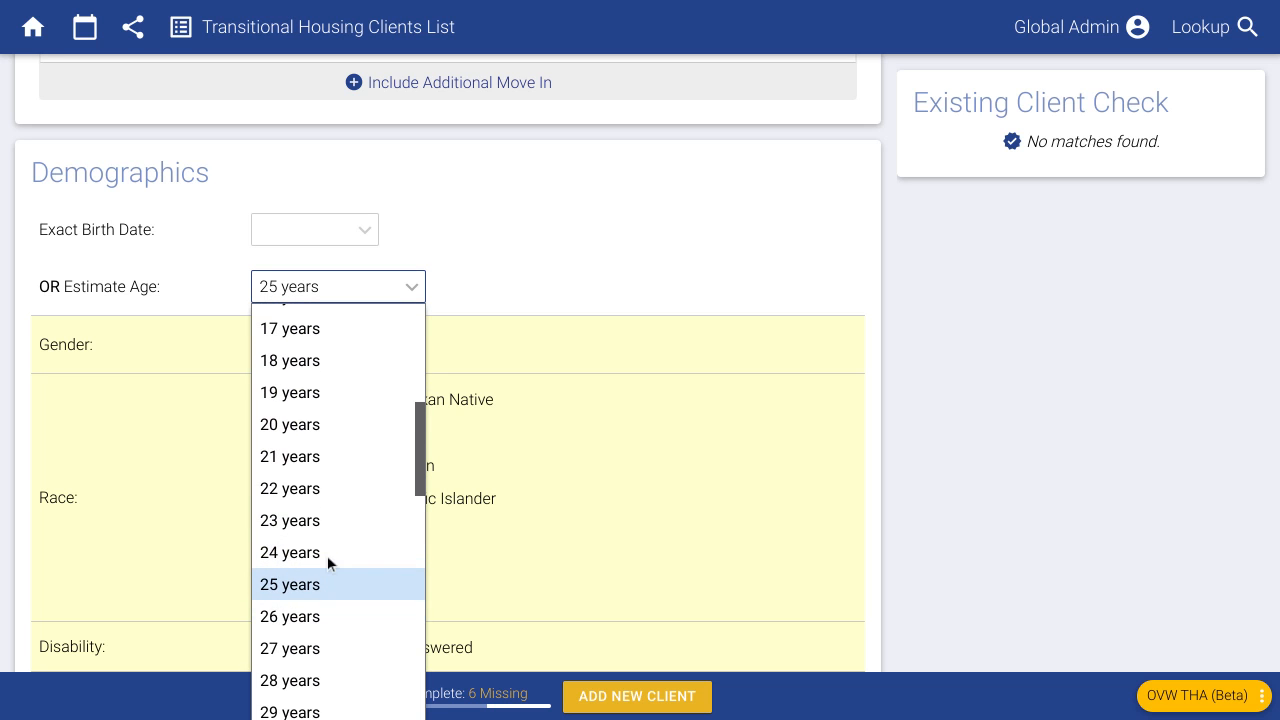
click(507, 280)
scroll(495, 305, down, 1)
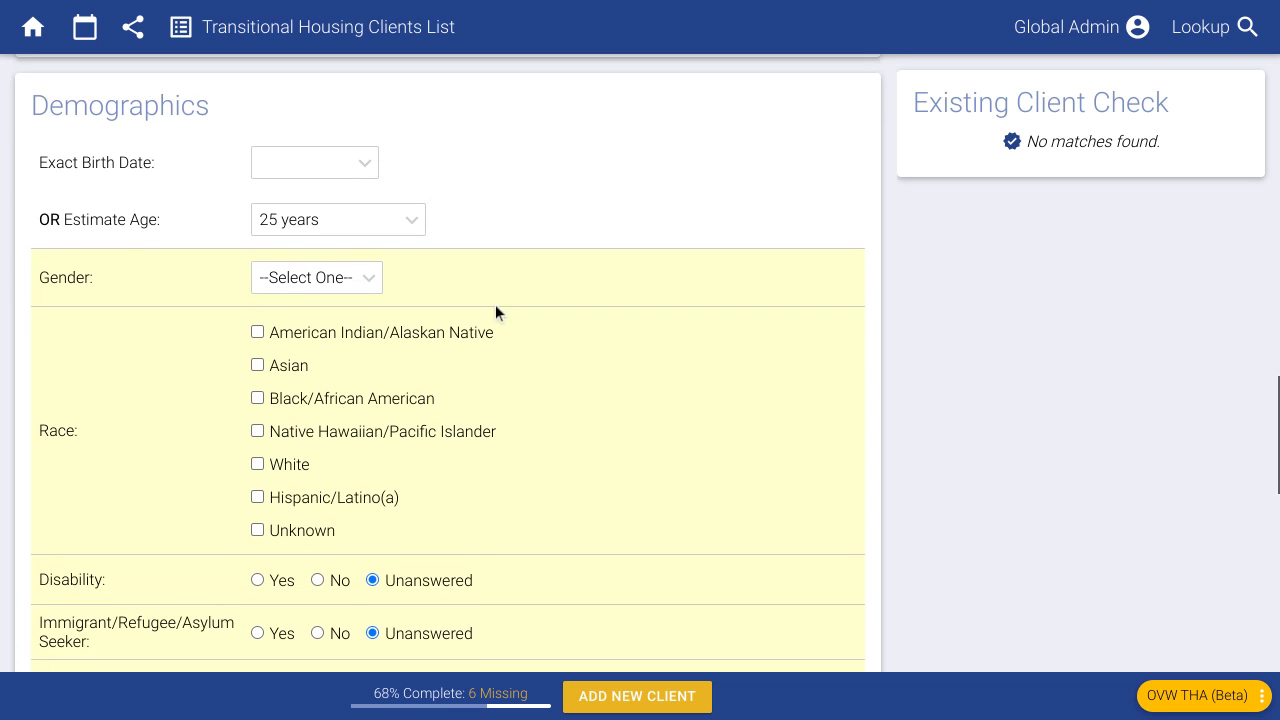
click(318, 230)
click(550, 272)
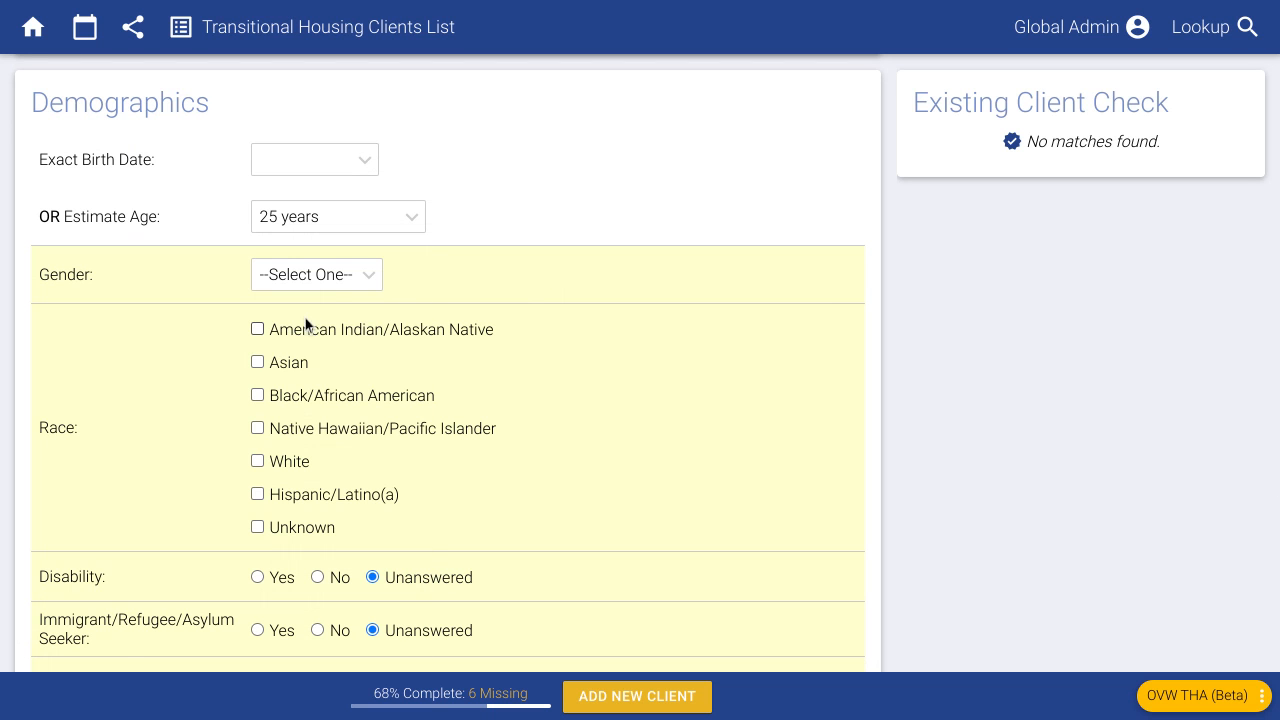
- Set gender Female, race White, and No for disability, immigrant, limited English and rural area
click(325, 285)
click(345, 345)
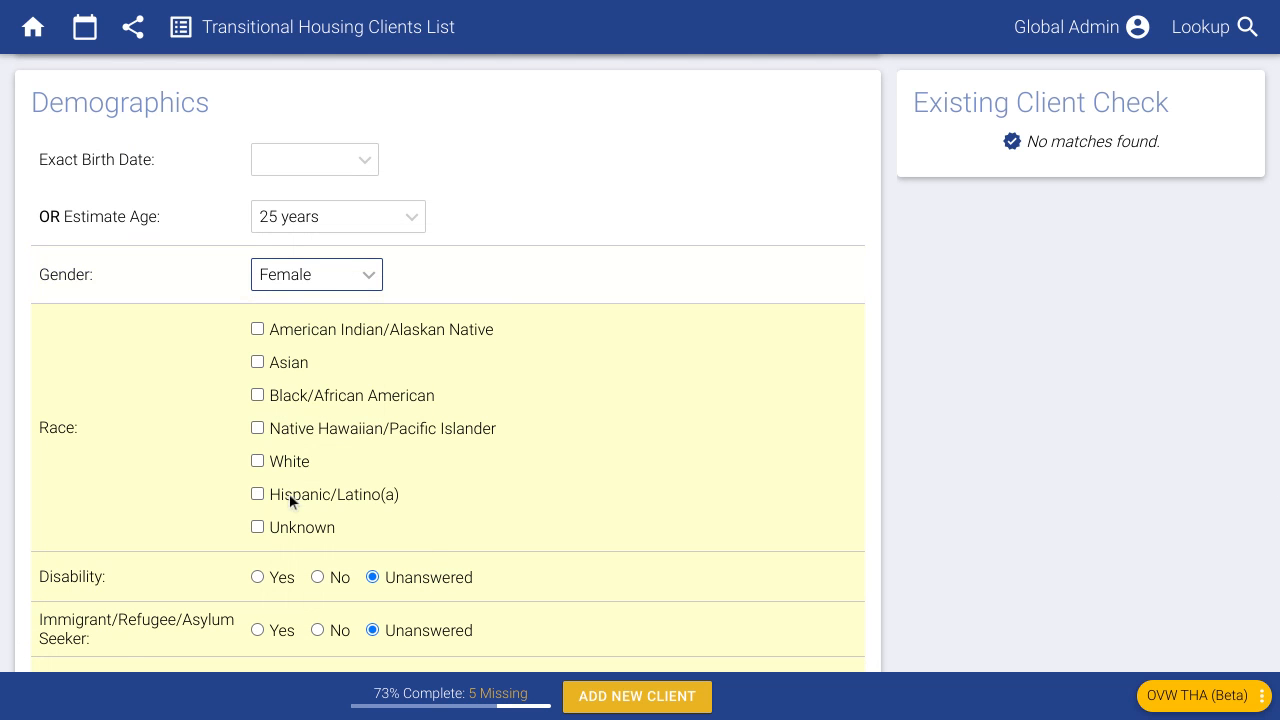
click(288, 462)
scroll(340, 485, down, 4)
click(333, 318)
click(330, 368)
click(337, 418)
click(335, 467)
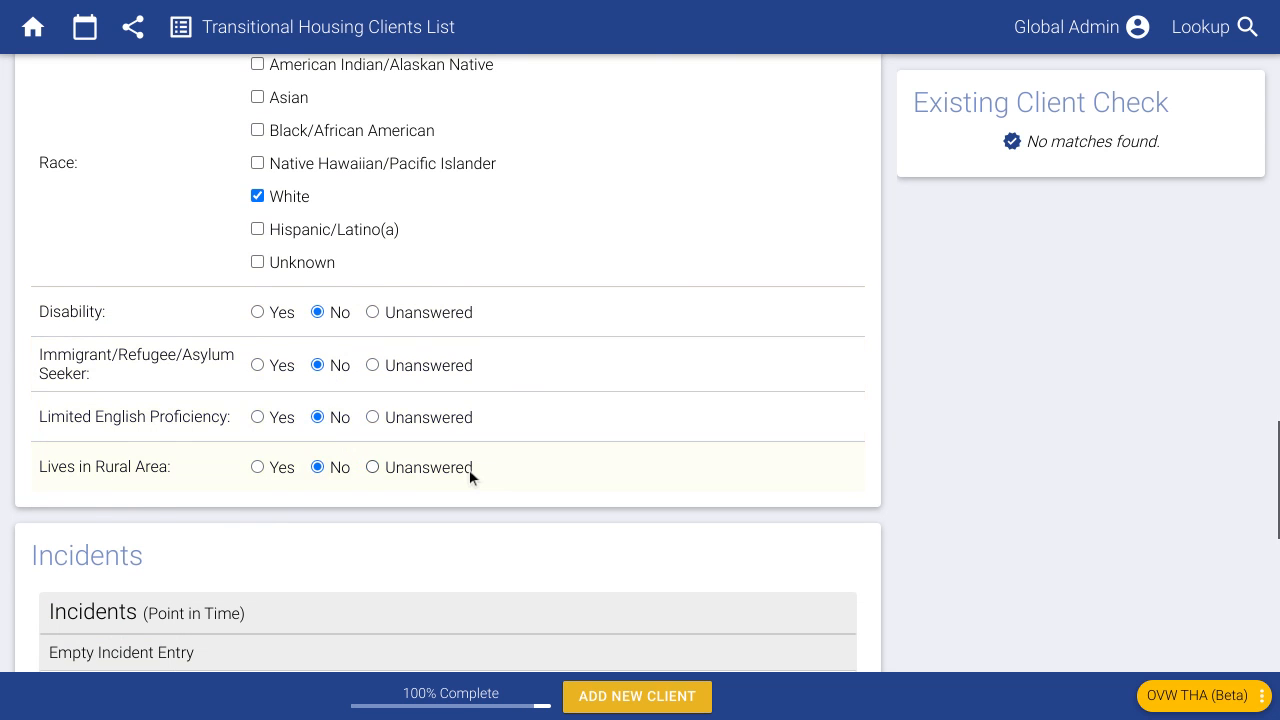
scroll(480, 460, down, 10)
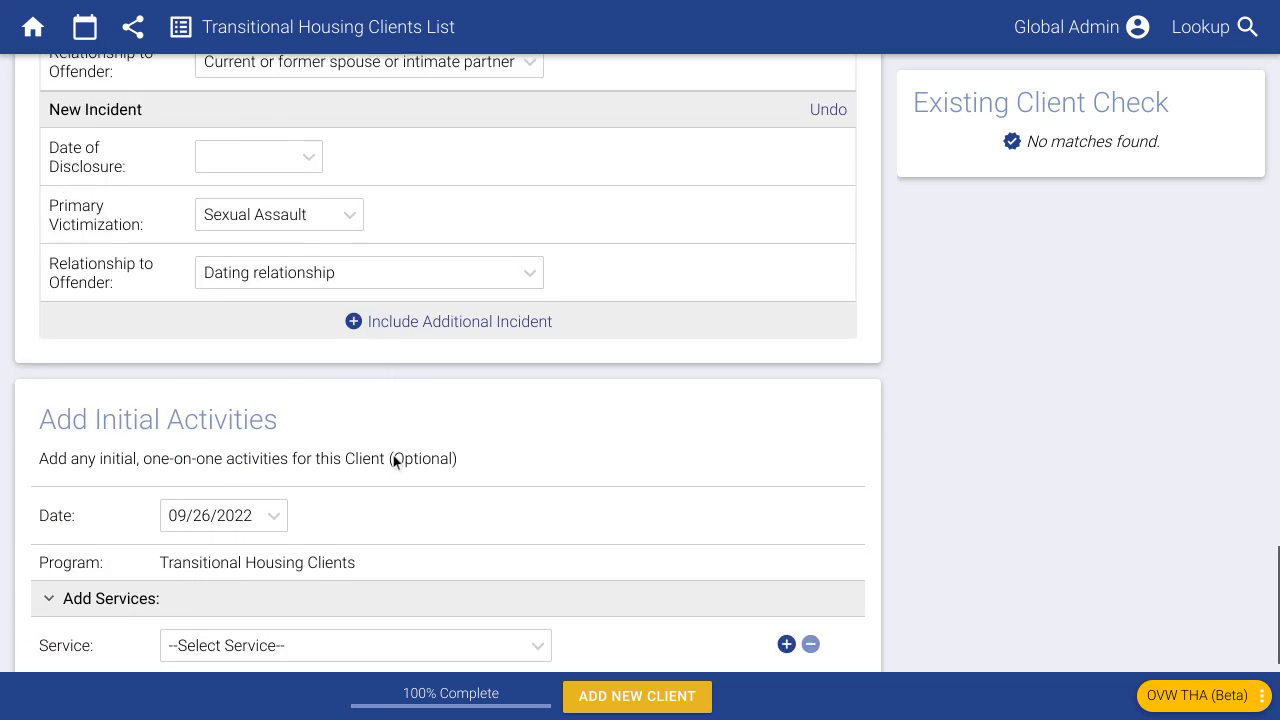
scroll(405, 445, down, 3)
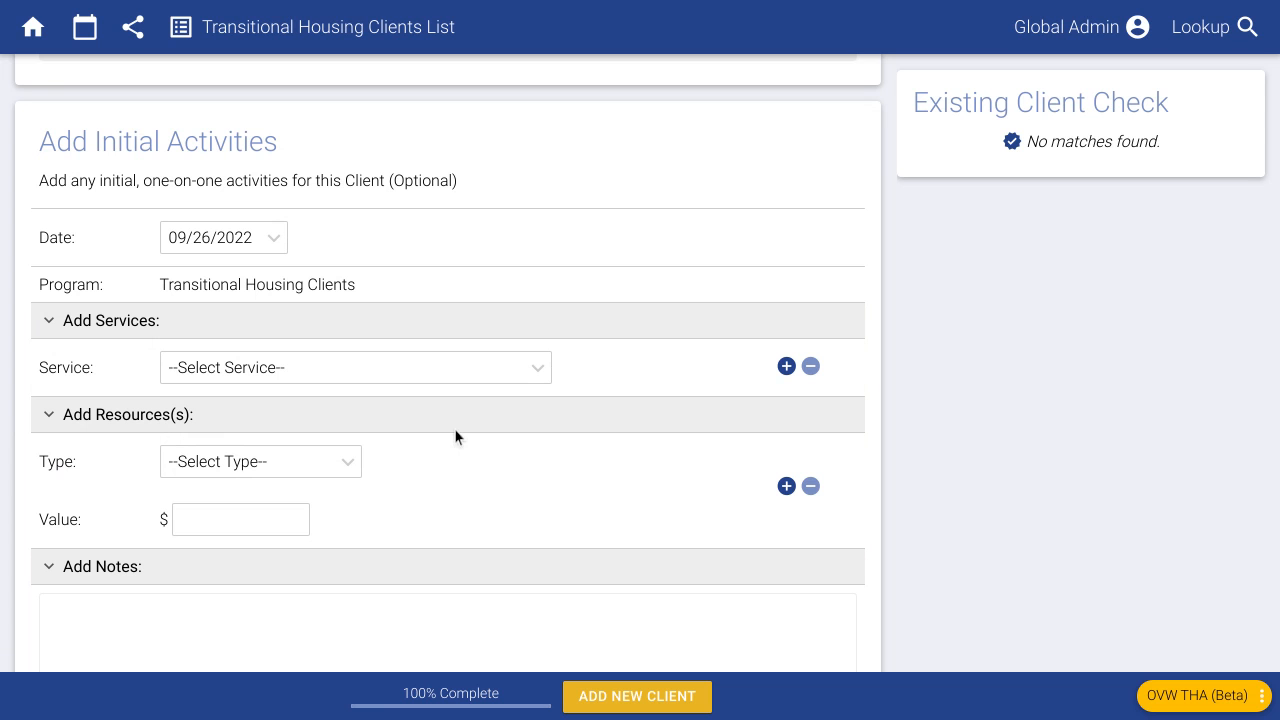
- Add a Crisis Intervention service and a $300 Relocation Expenses resource, then submit the client
click(408, 370)
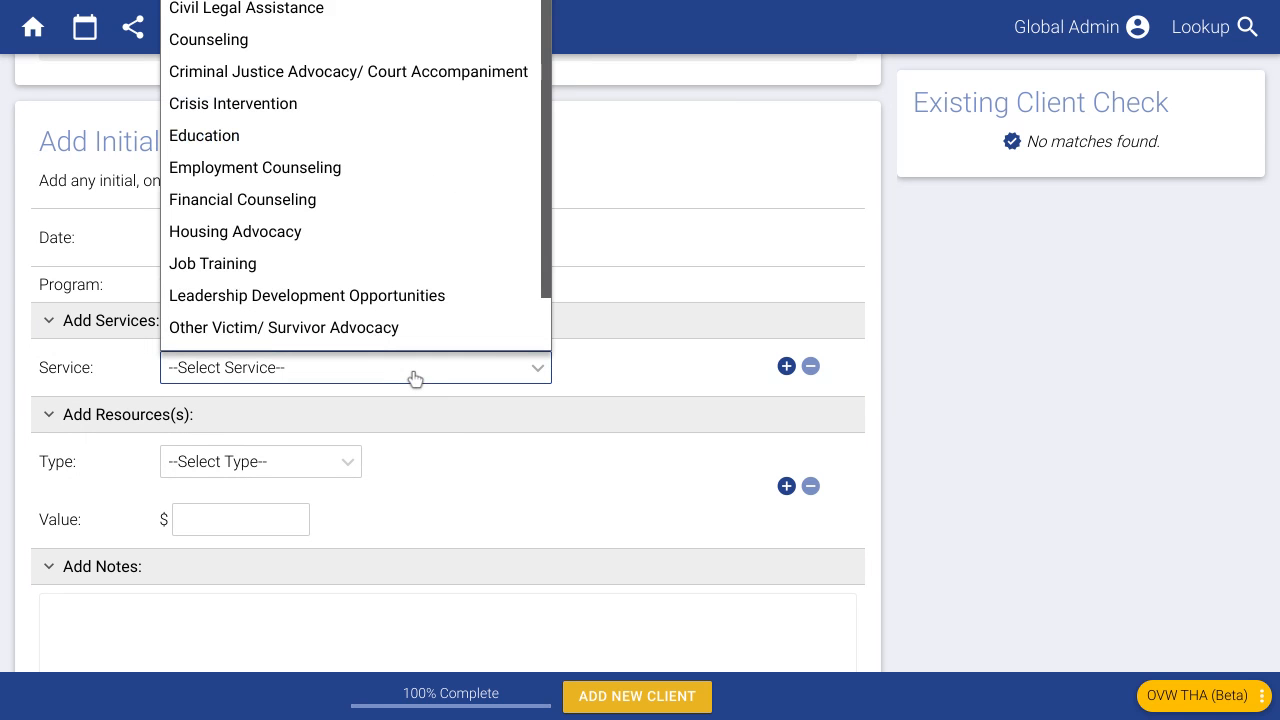
scroll(330, 240, down, 1)
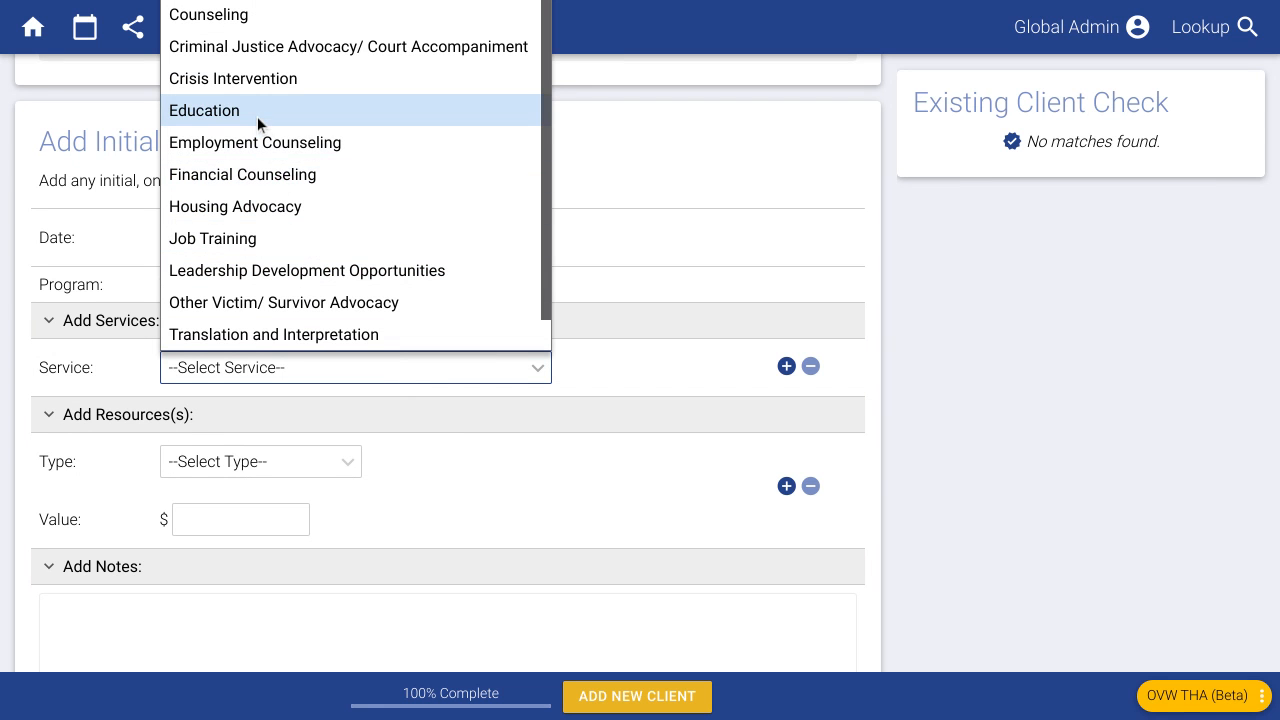
click(255, 78)
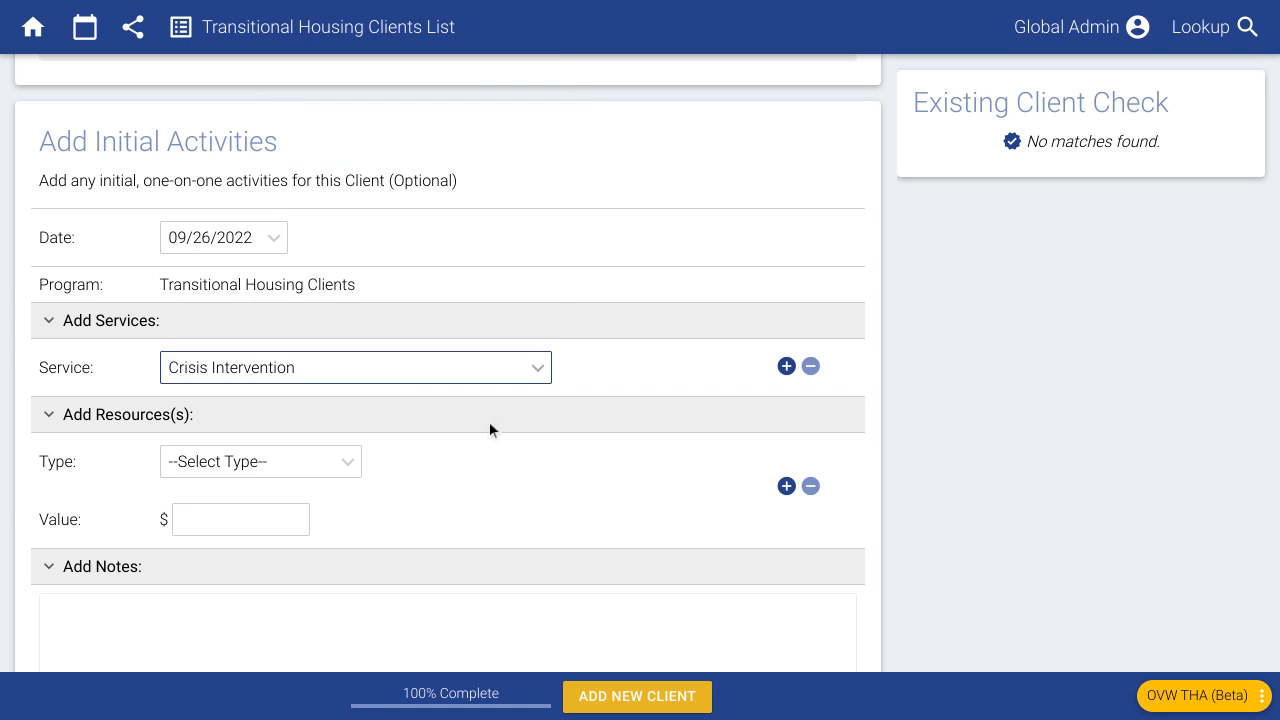
click(307, 459)
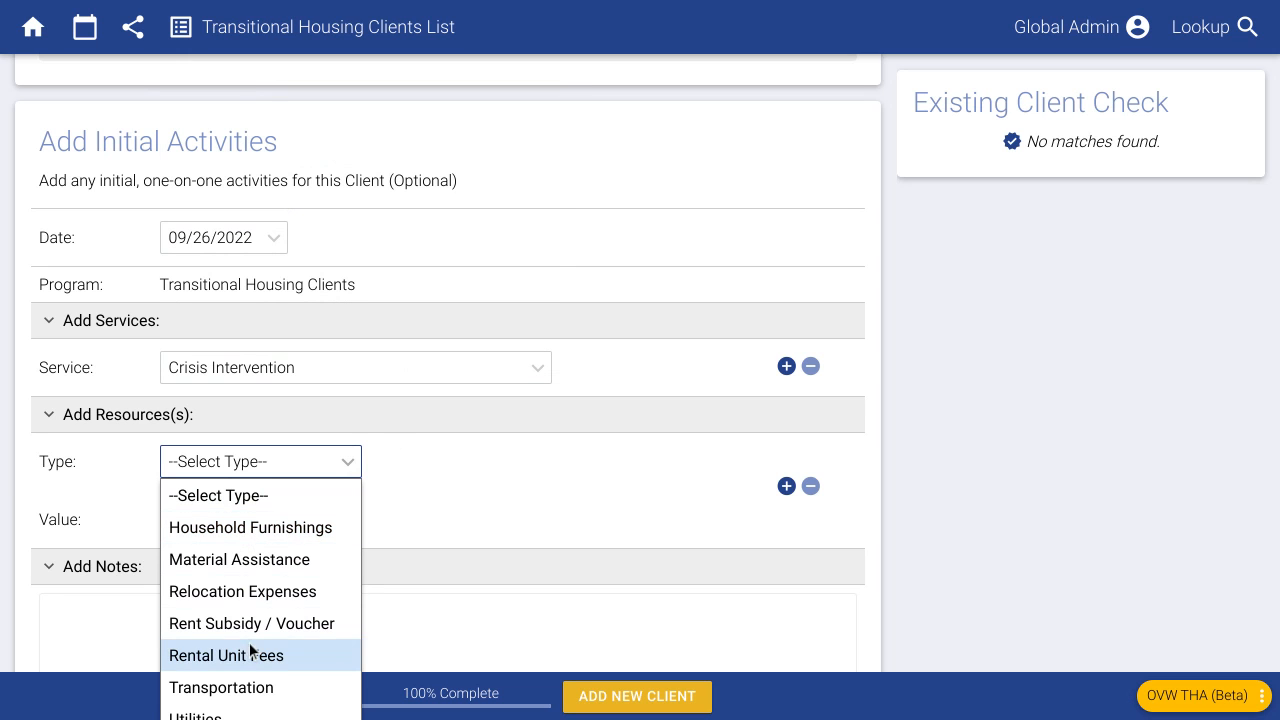
click(243, 591)
click(233, 518)
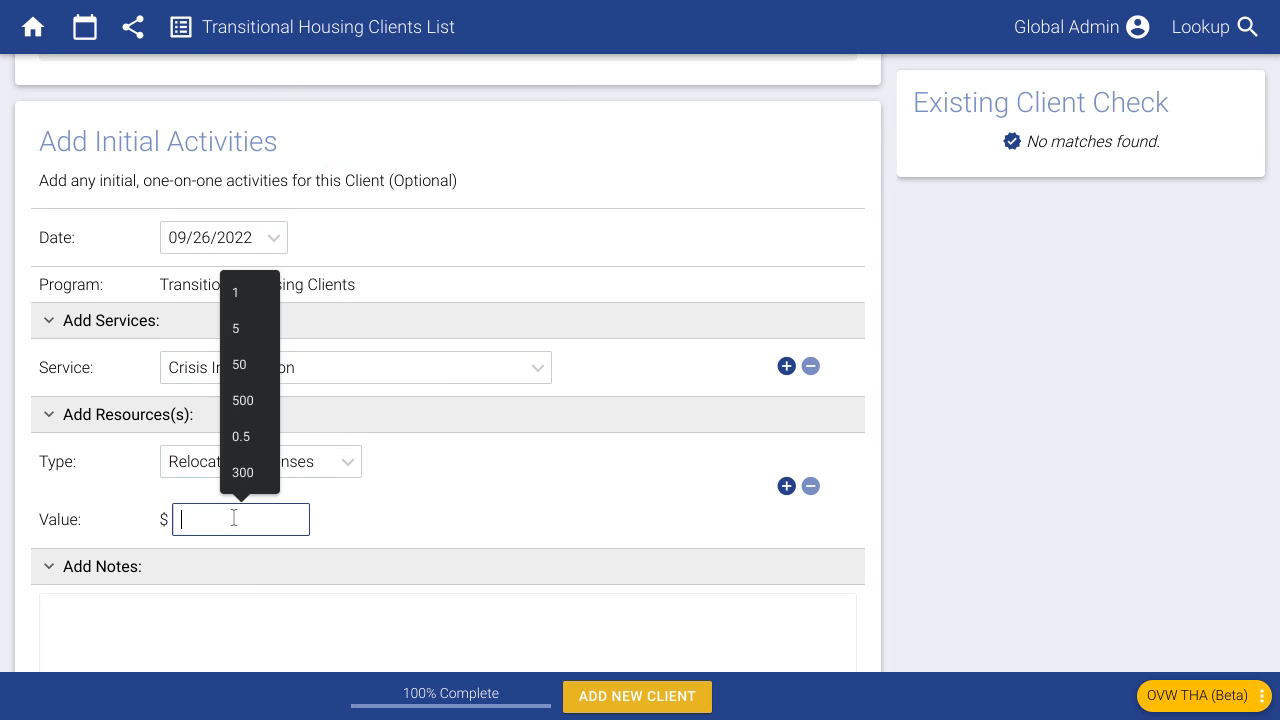
text(300)
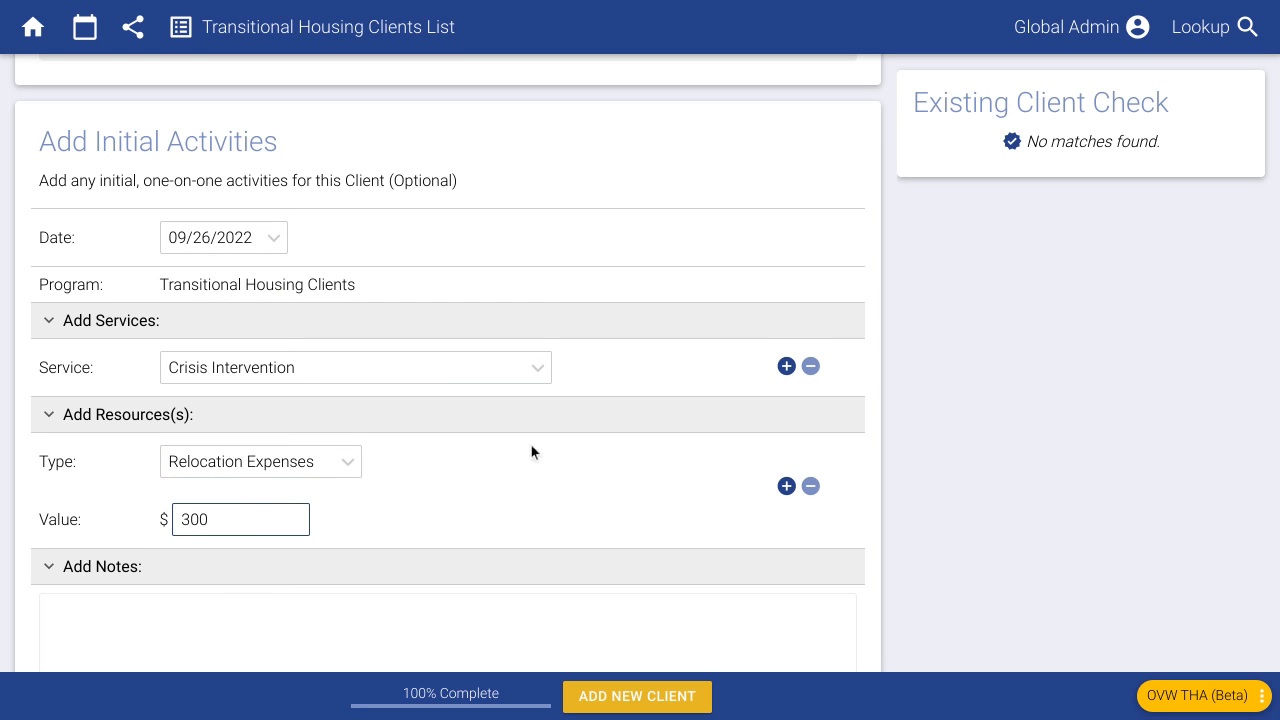
scroll(530, 455, down, 1)
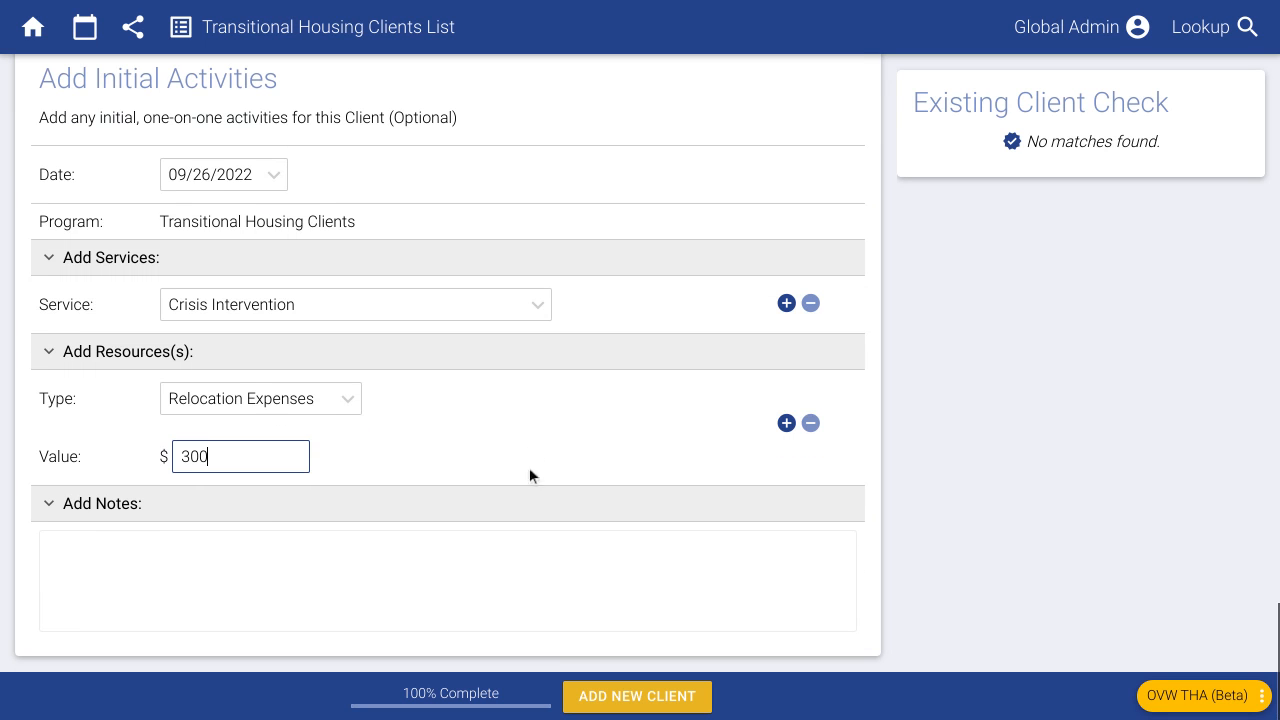
click(595, 697)
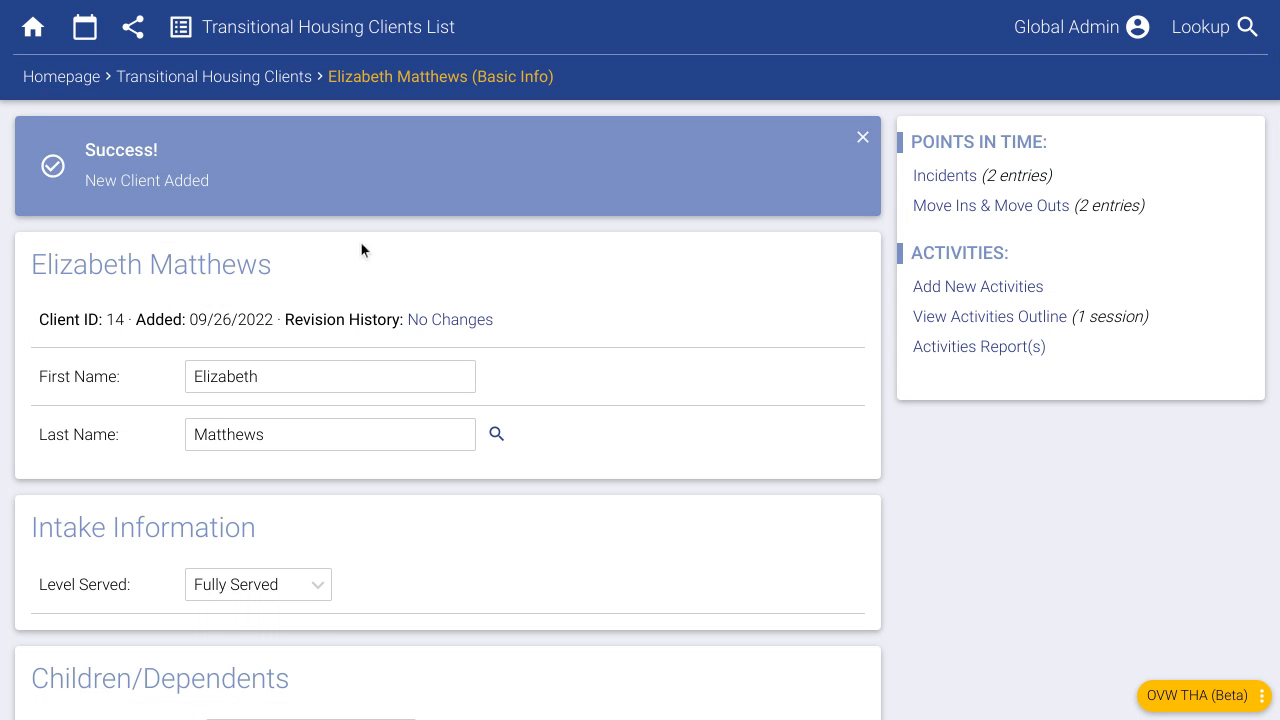
click(80, 82)
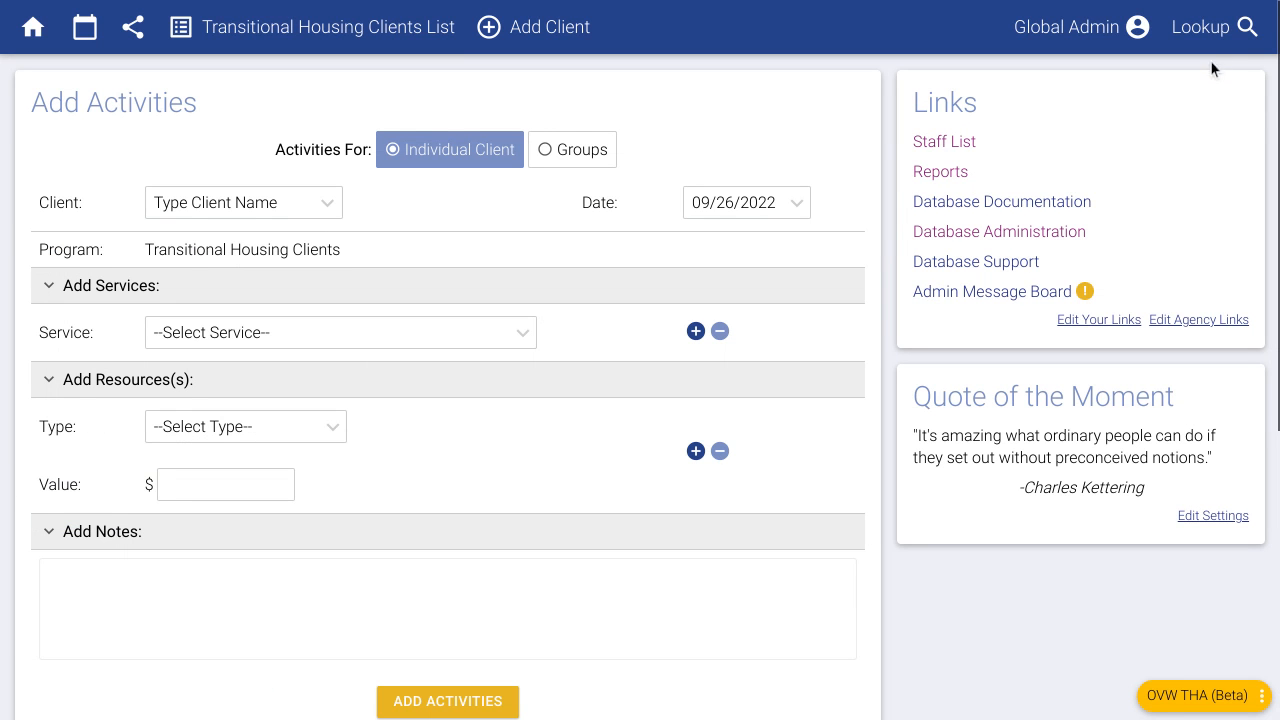
click(1205, 30)
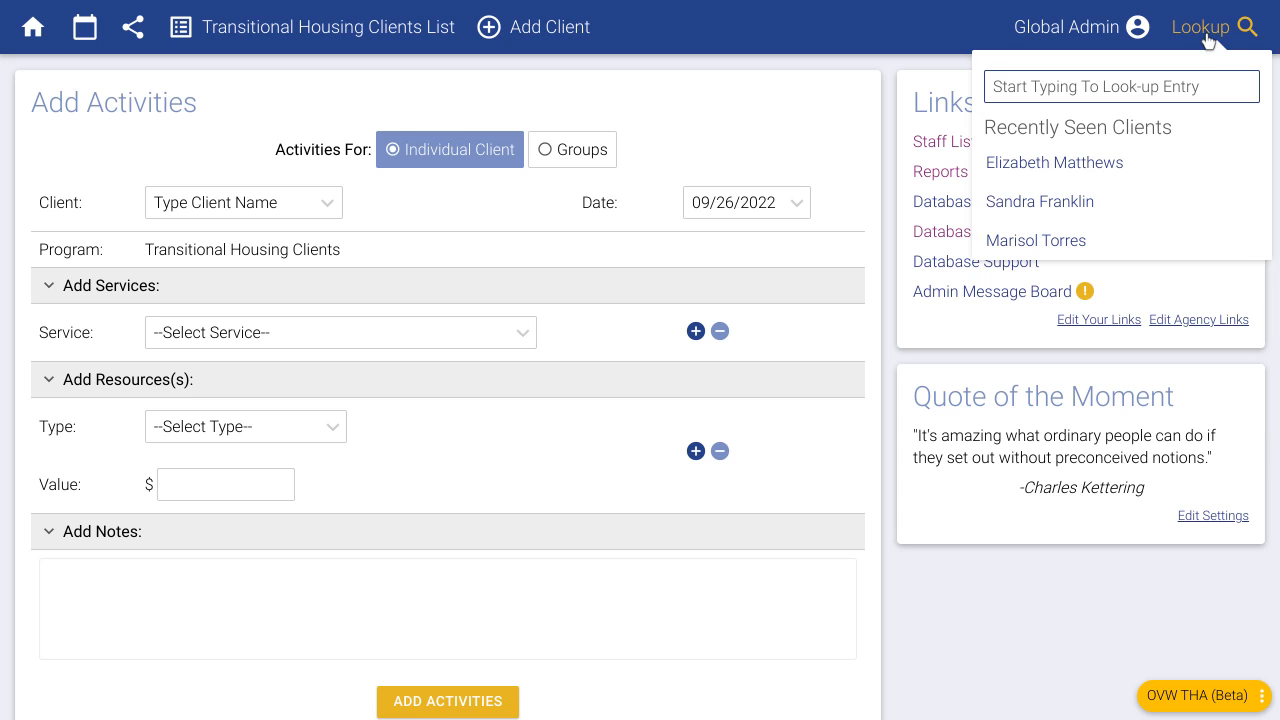
text(eli)
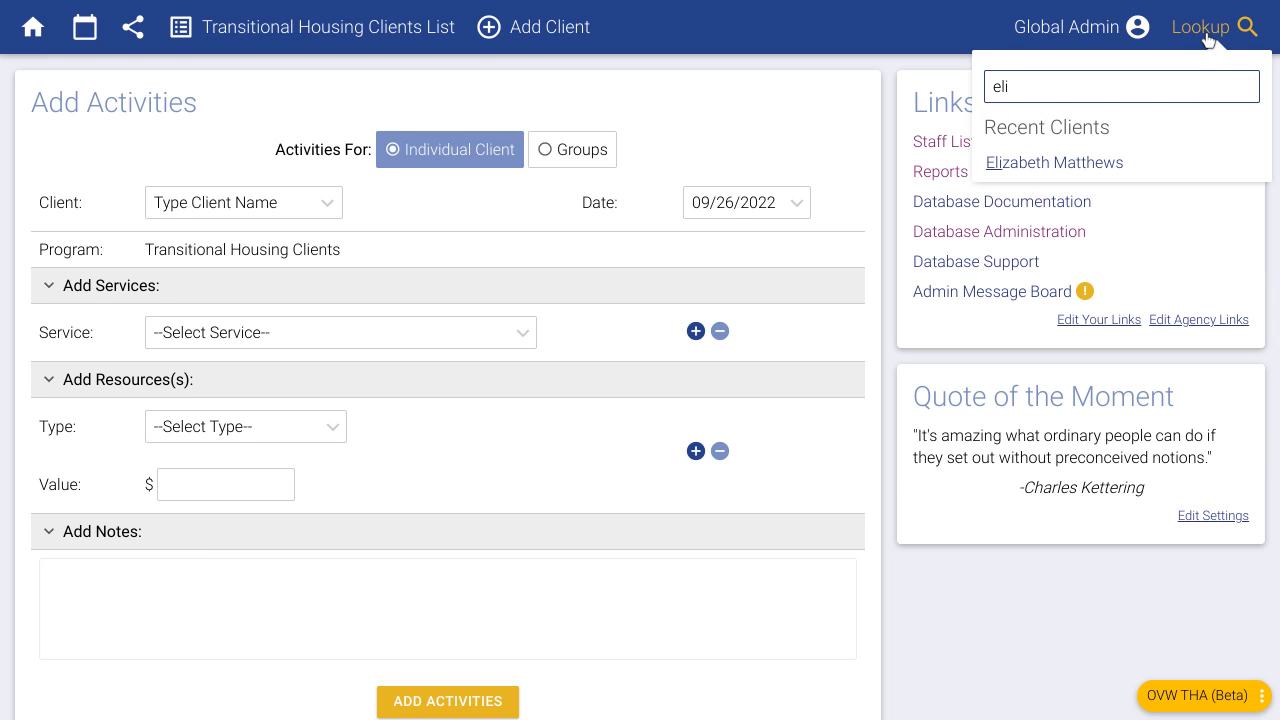
click(1120, 165)
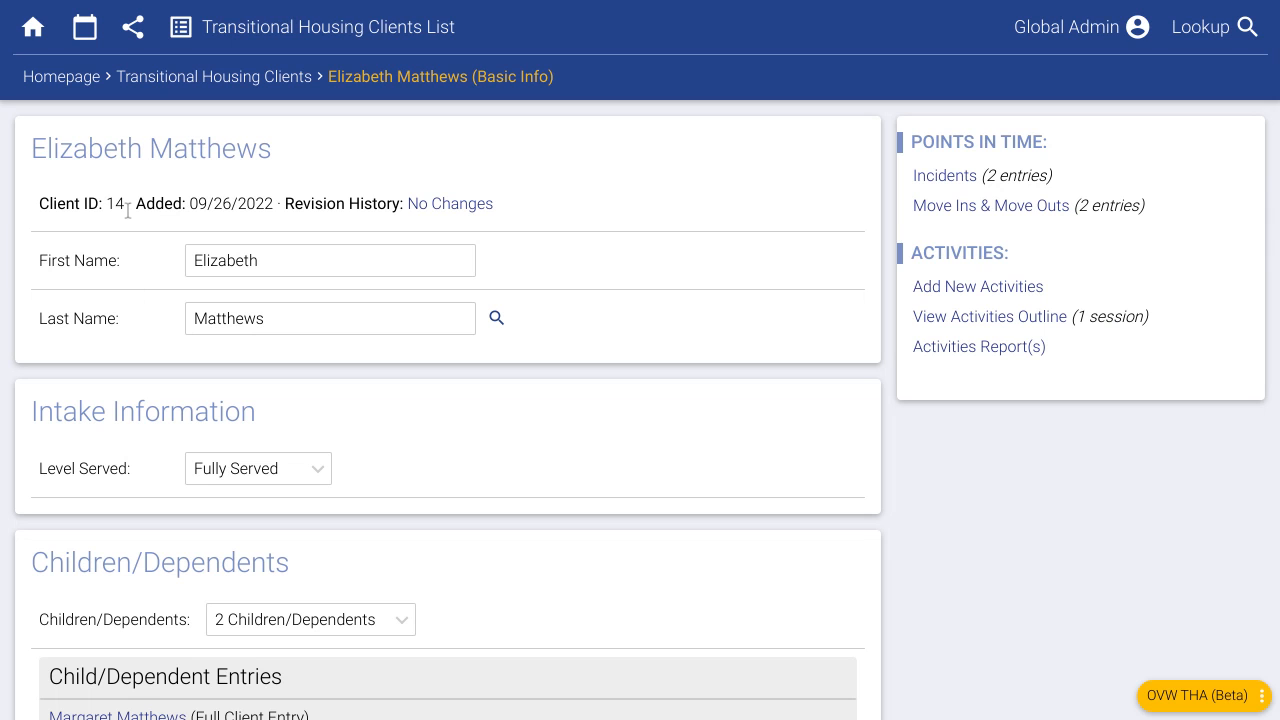
drag(126, 208, 42, 206)
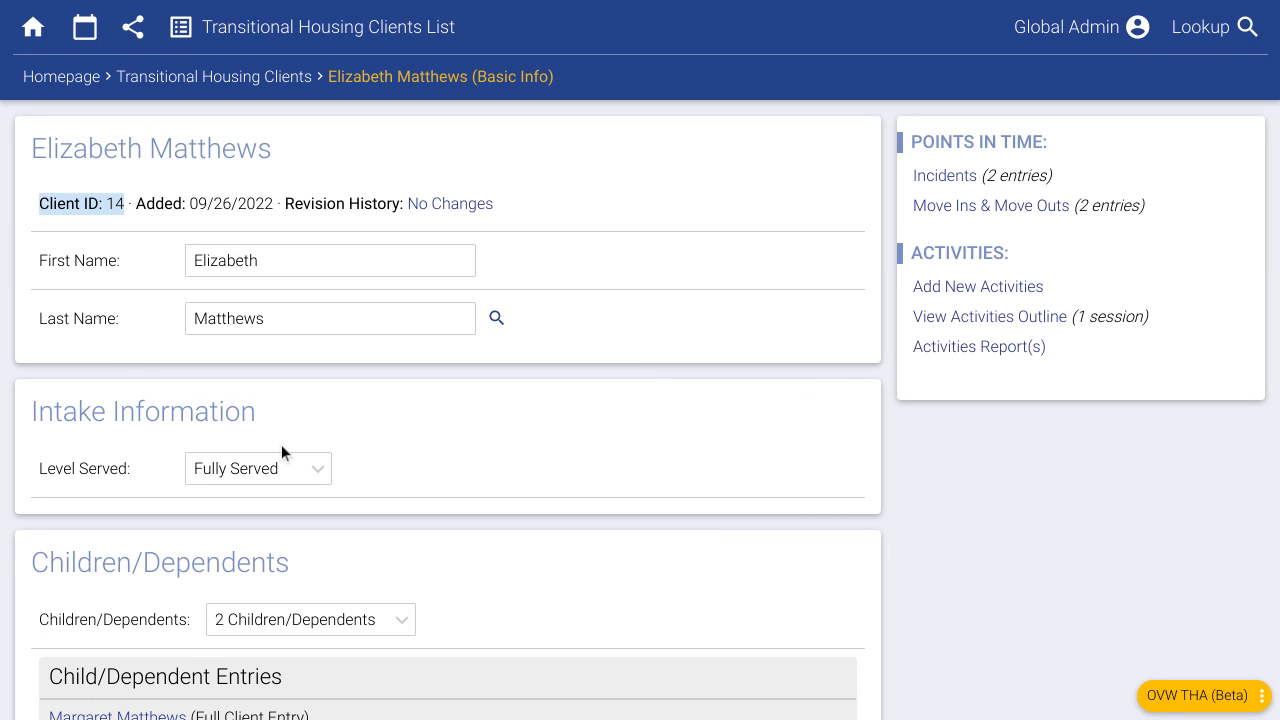
click(126, 203)
click(1203, 30)
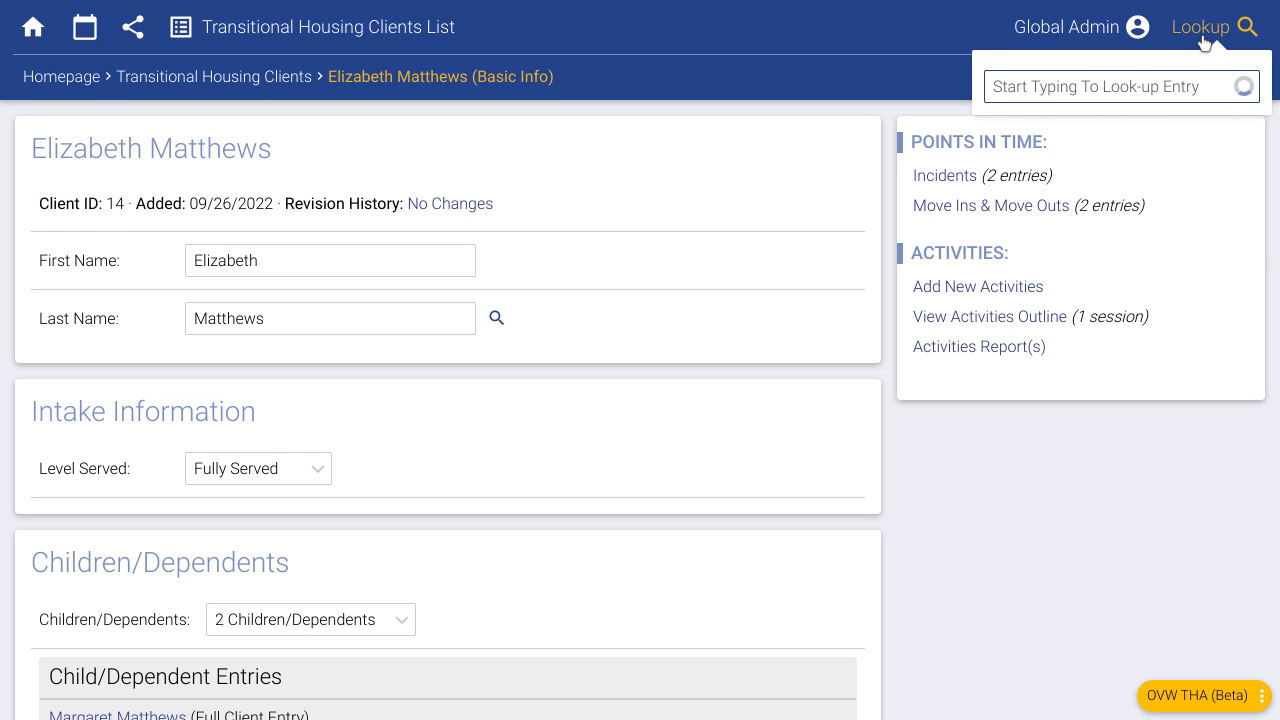
text(14)
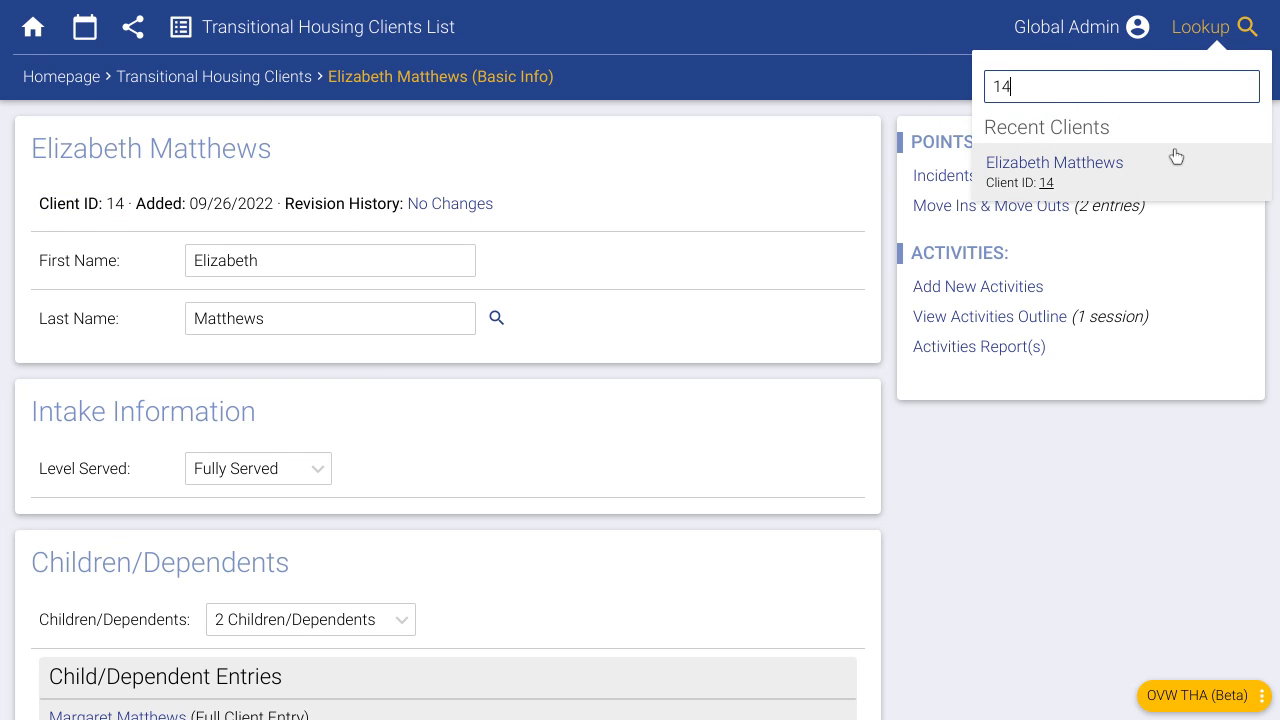
click(1074, 558)
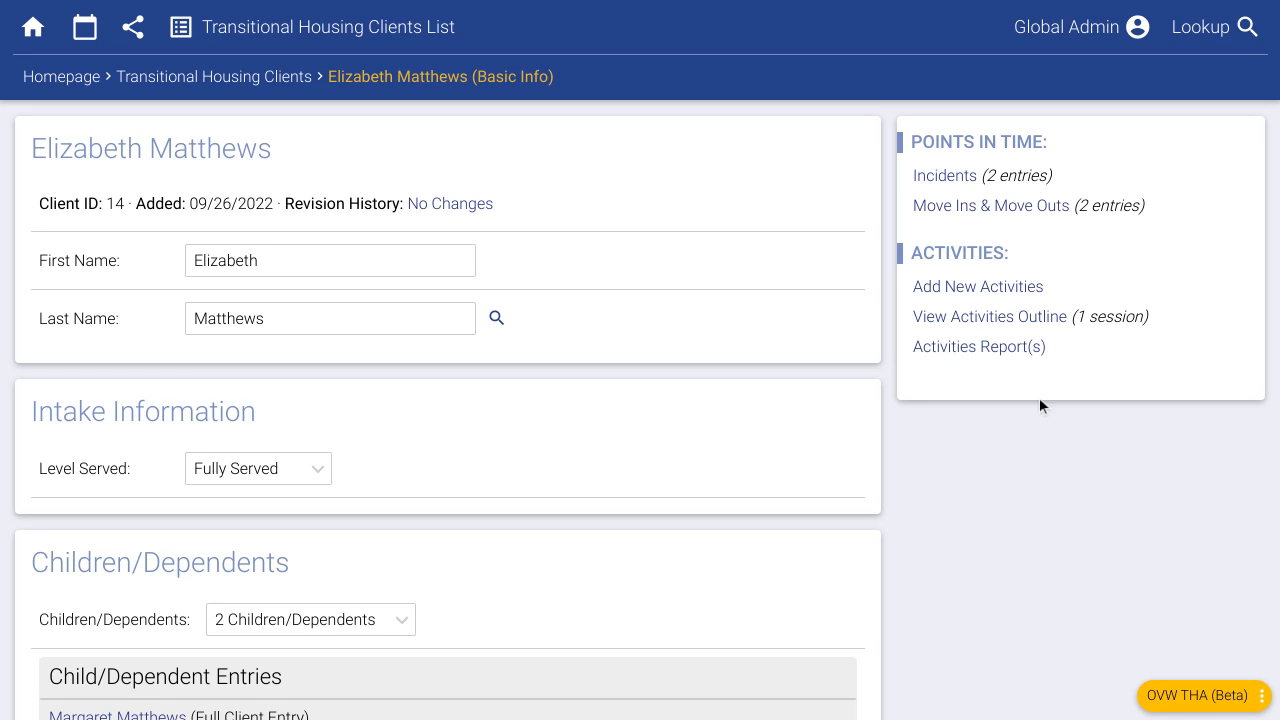
- Set Lives in Rural Area to Yes, save the changes, and bring up Add New Activities
scroll(443, 462, down, 7)
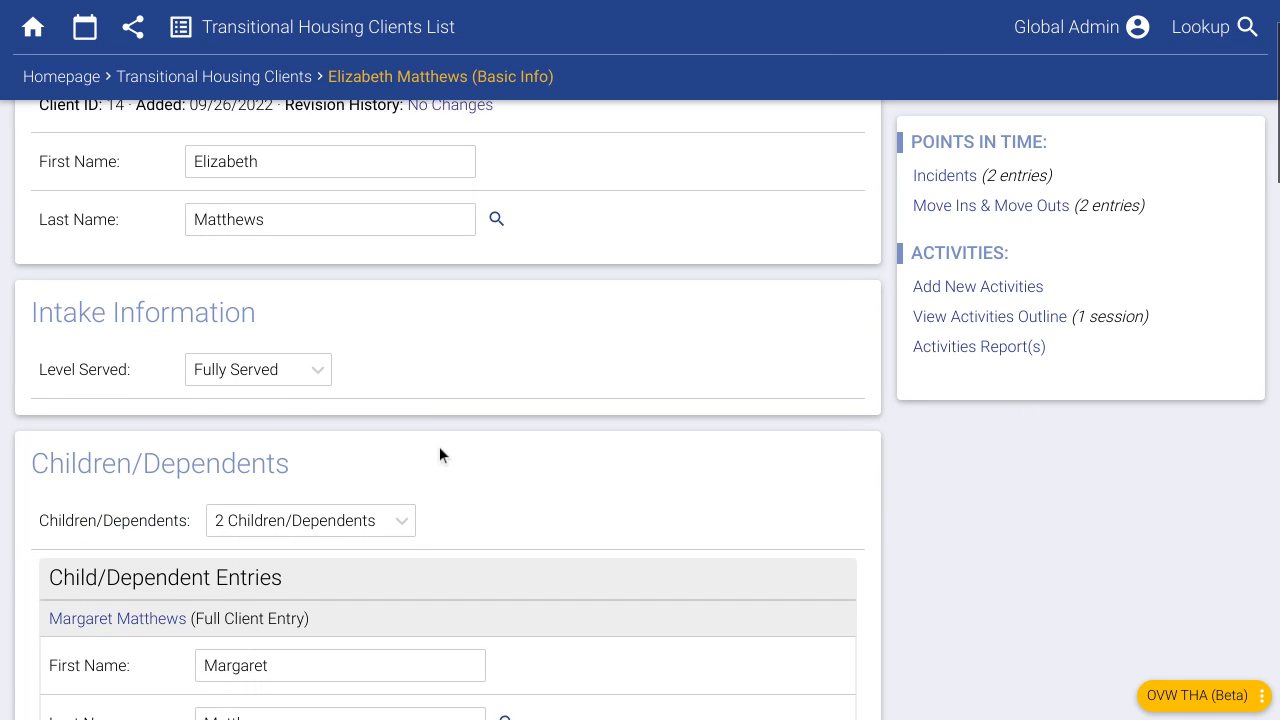
scroll(450, 478, down, 9)
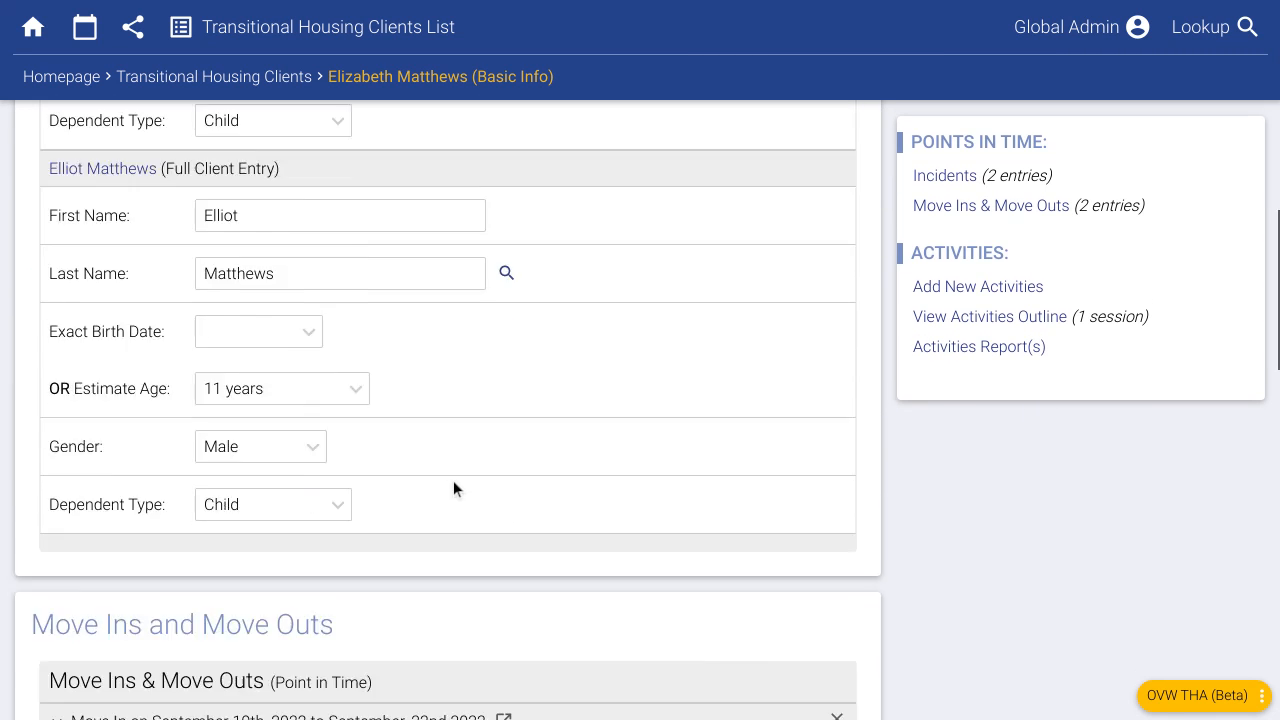
scroll(442, 493, down, 2)
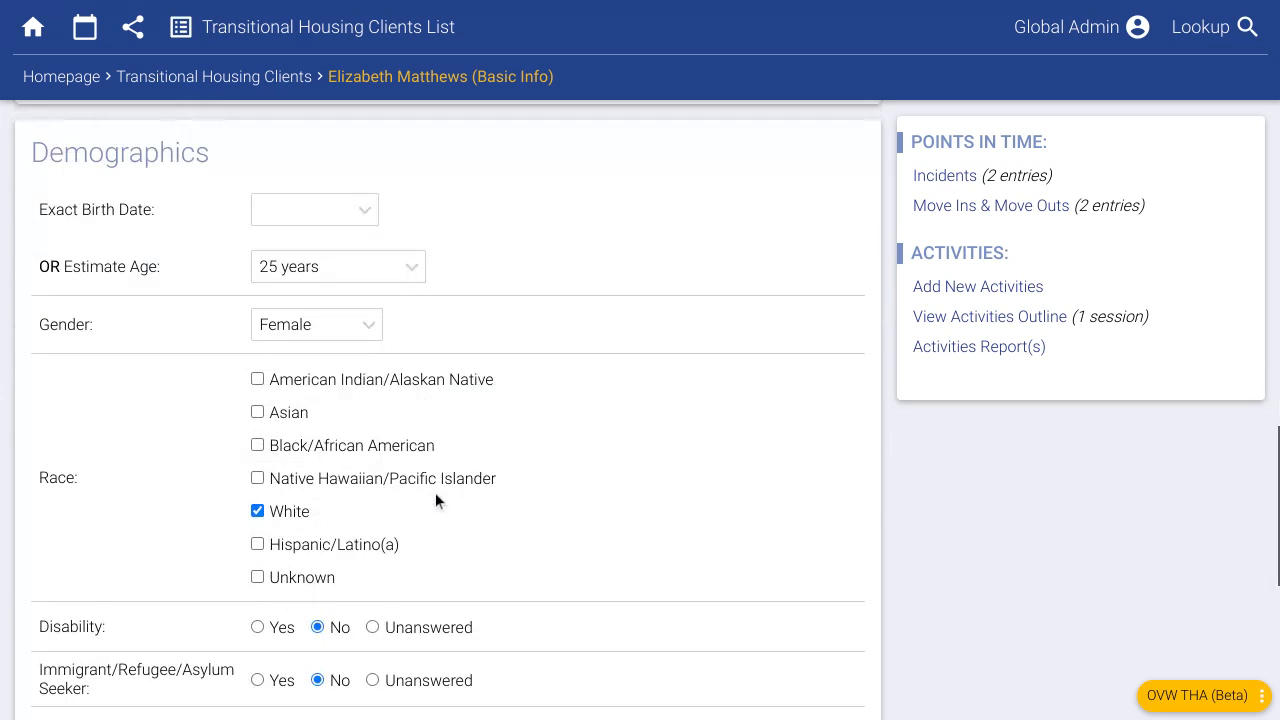
scroll(334, 578, down, 2)
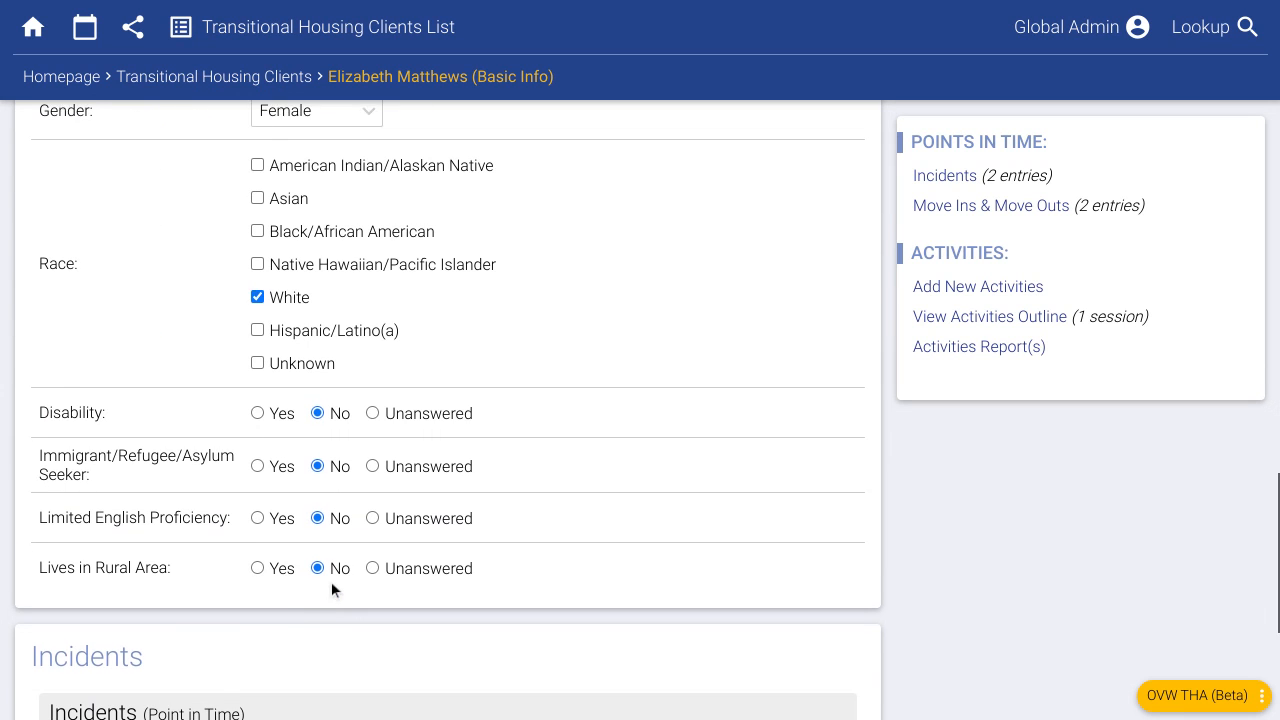
scroll(331, 581, down, 1)
click(257, 559)
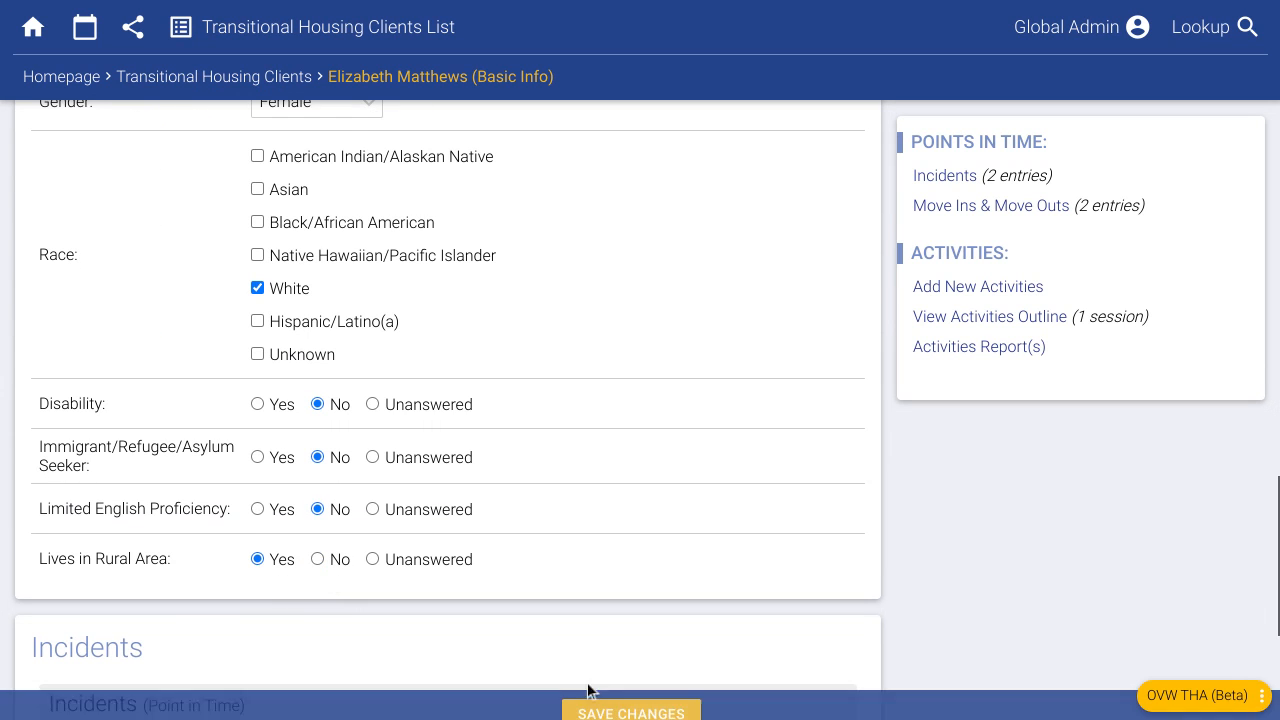
click(659, 704)
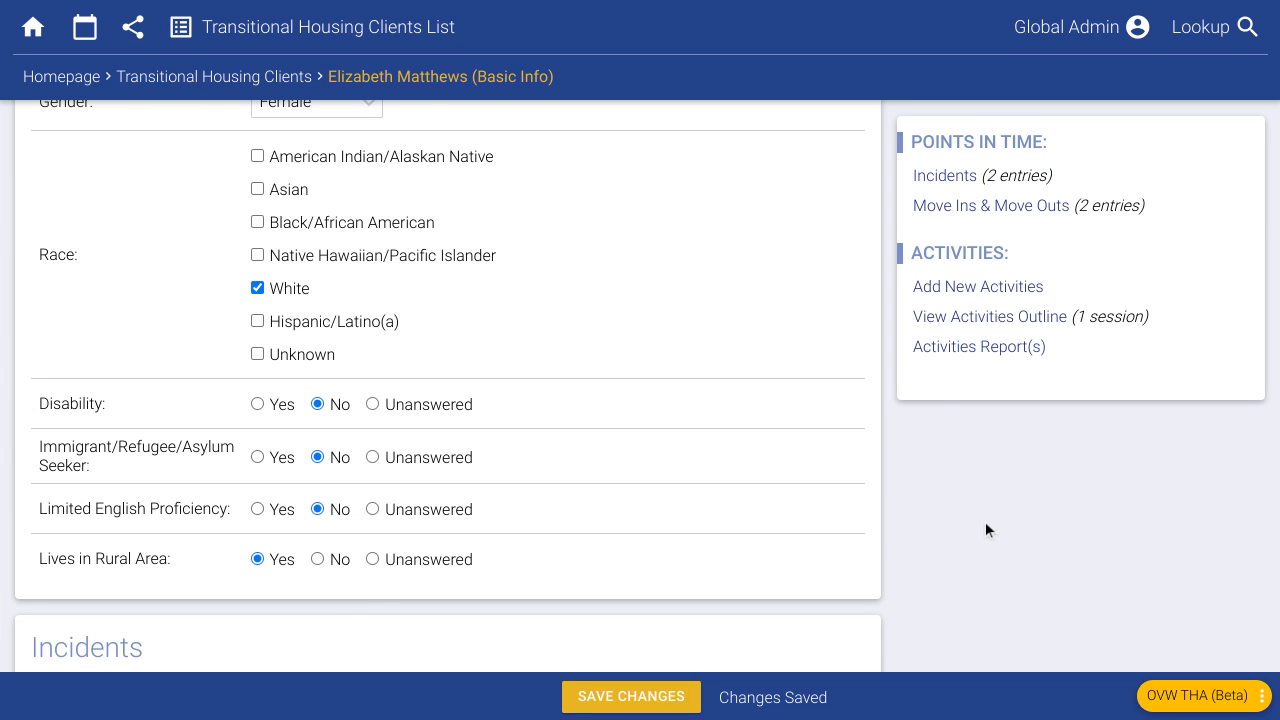
click(970, 290)
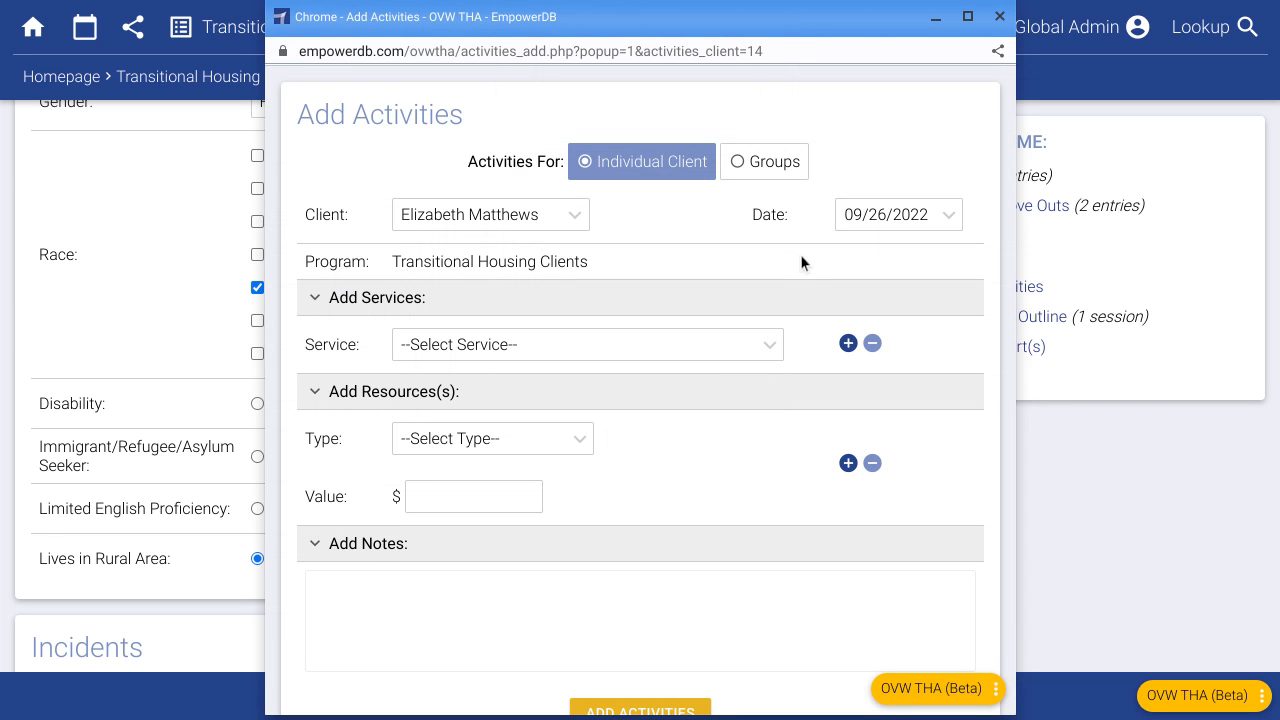
- Close the Add Activities window and show the client's Activities Outline
click(999, 16)
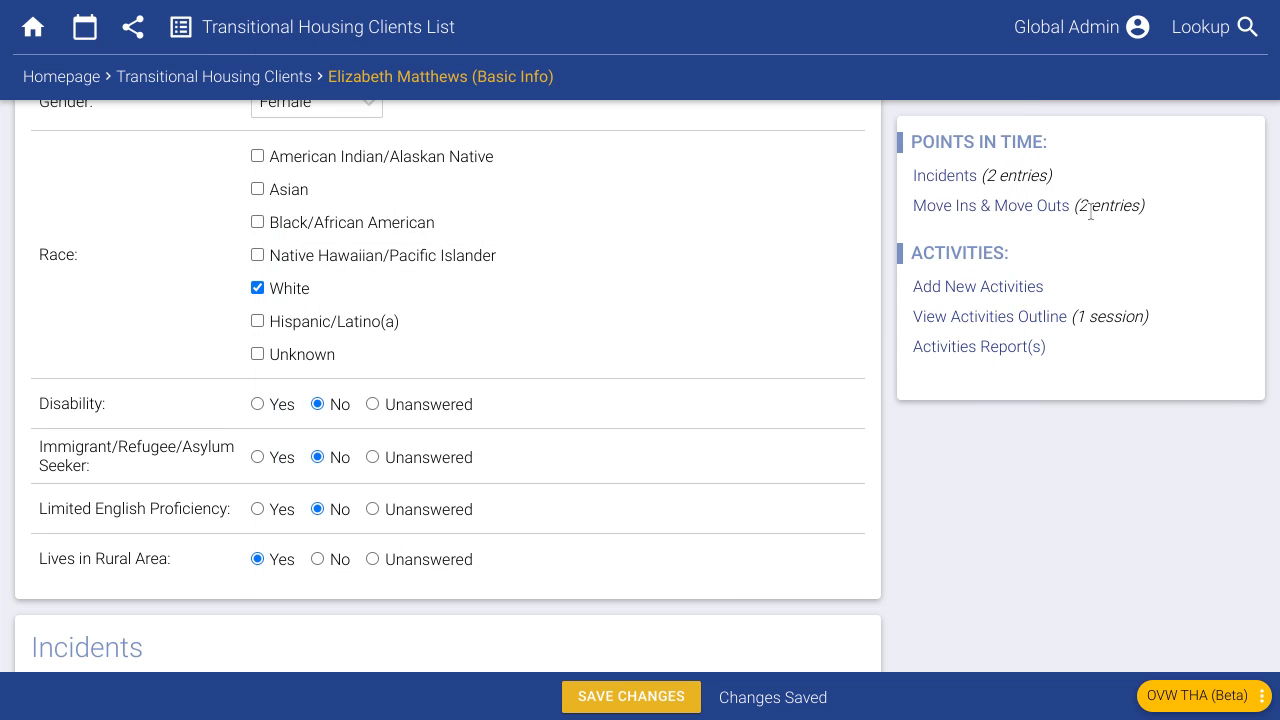
click(1037, 322)
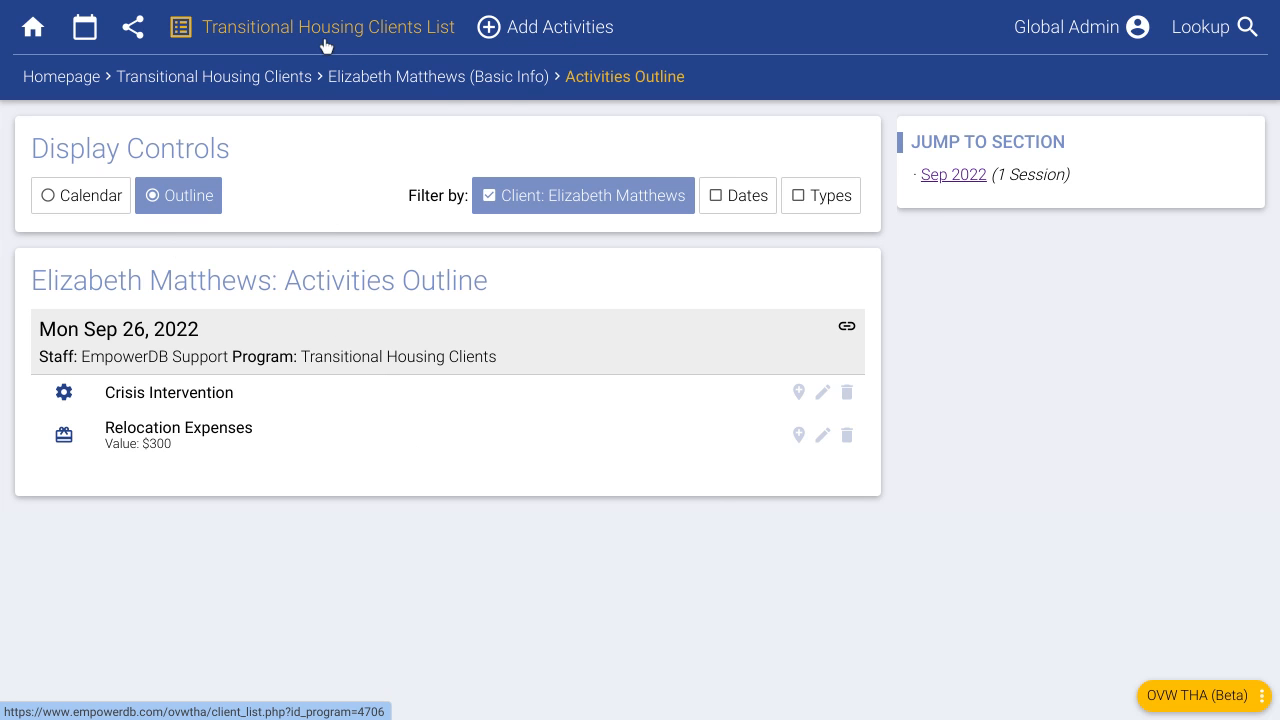
- From the homepage, list the Transitional Housing Clients filtered to Current Residents
click(50, 80)
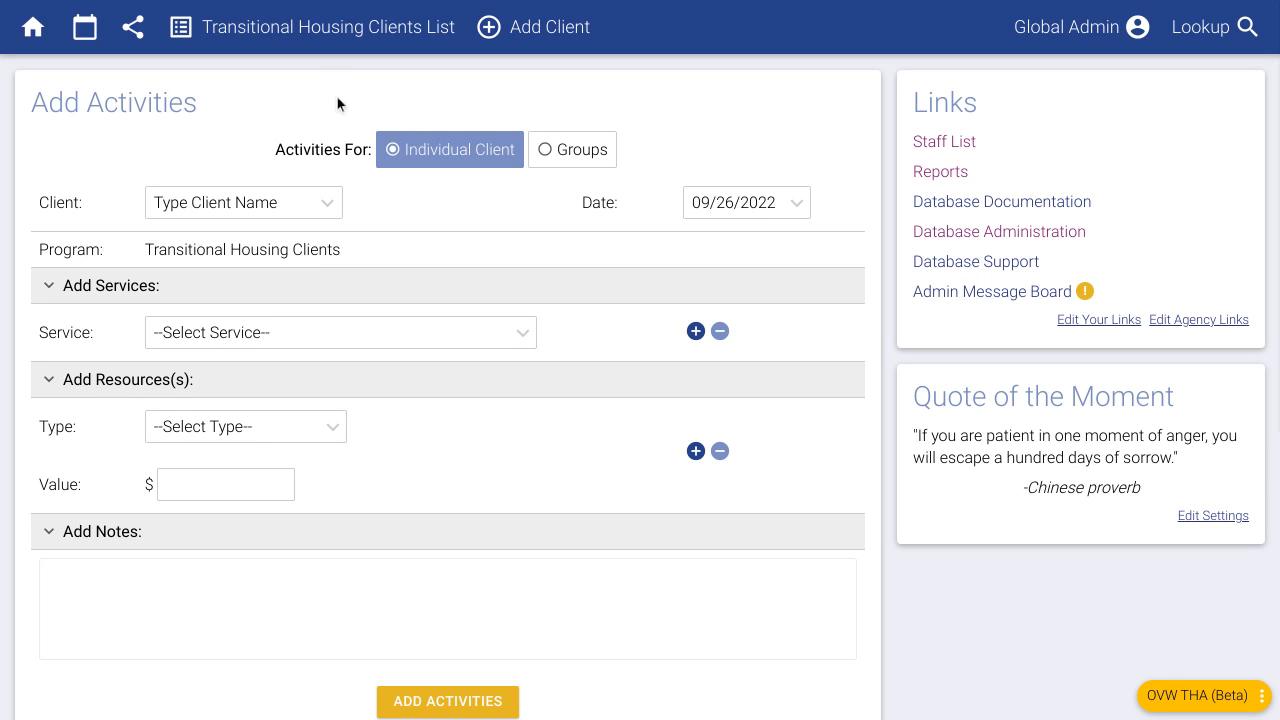
click(350, 34)
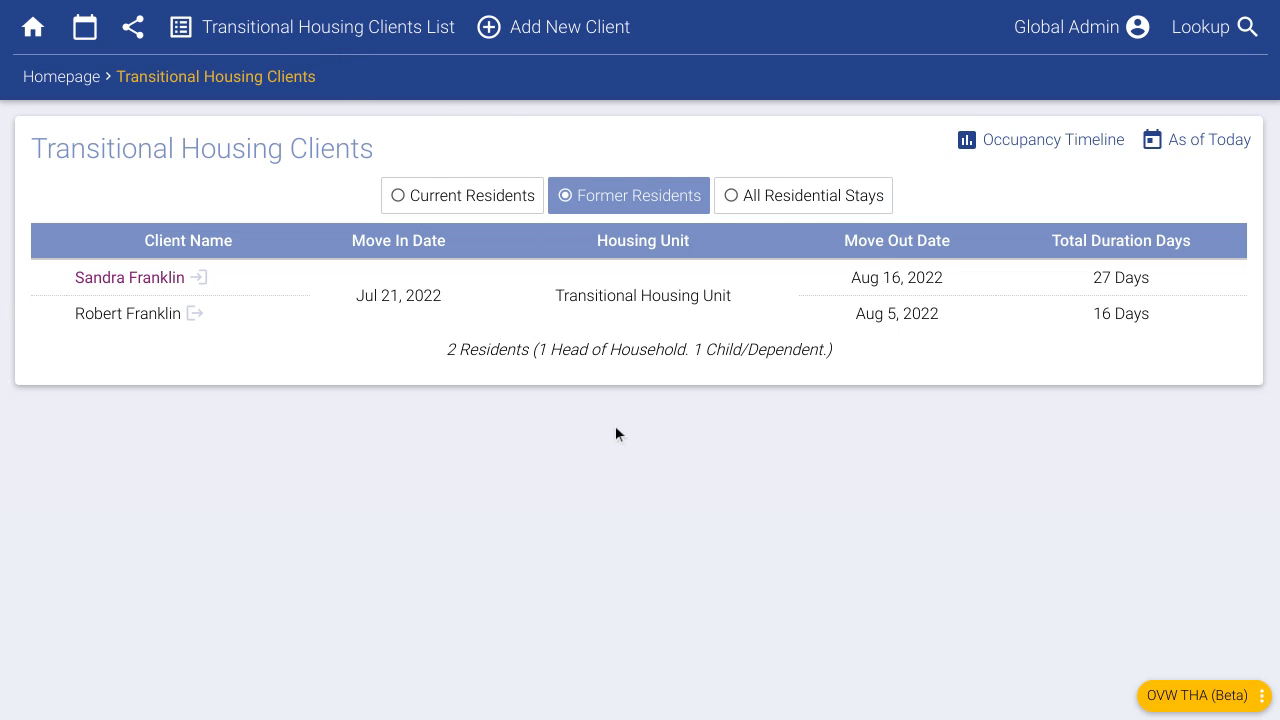
click(477, 203)
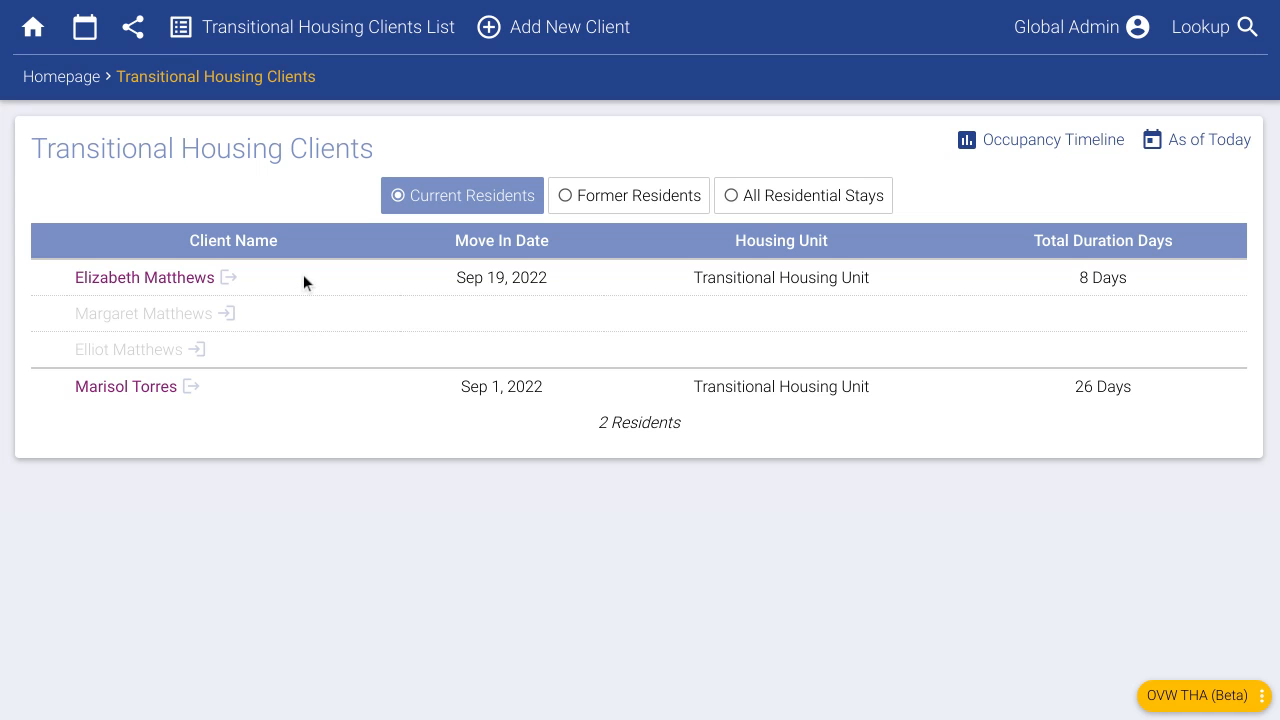
- Open the child dependent's record and set Level Served to Fully Served
click(110, 316)
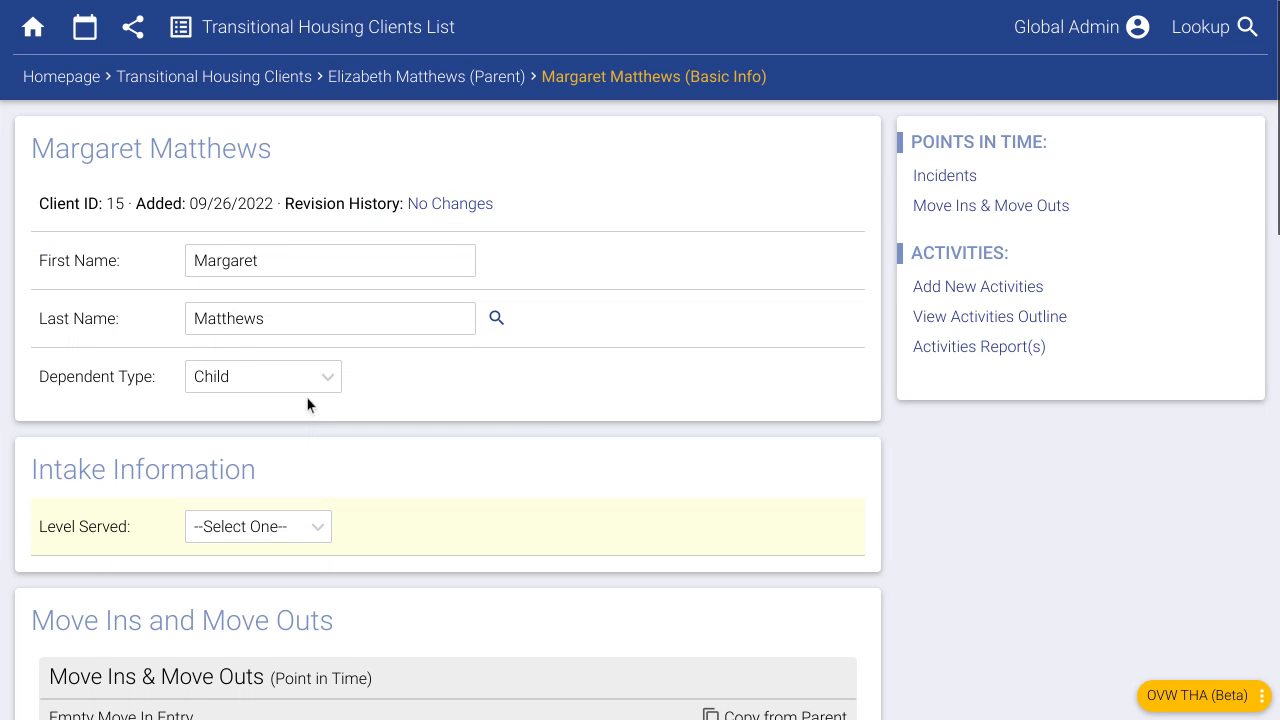
scroll(590, 385, down, 3)
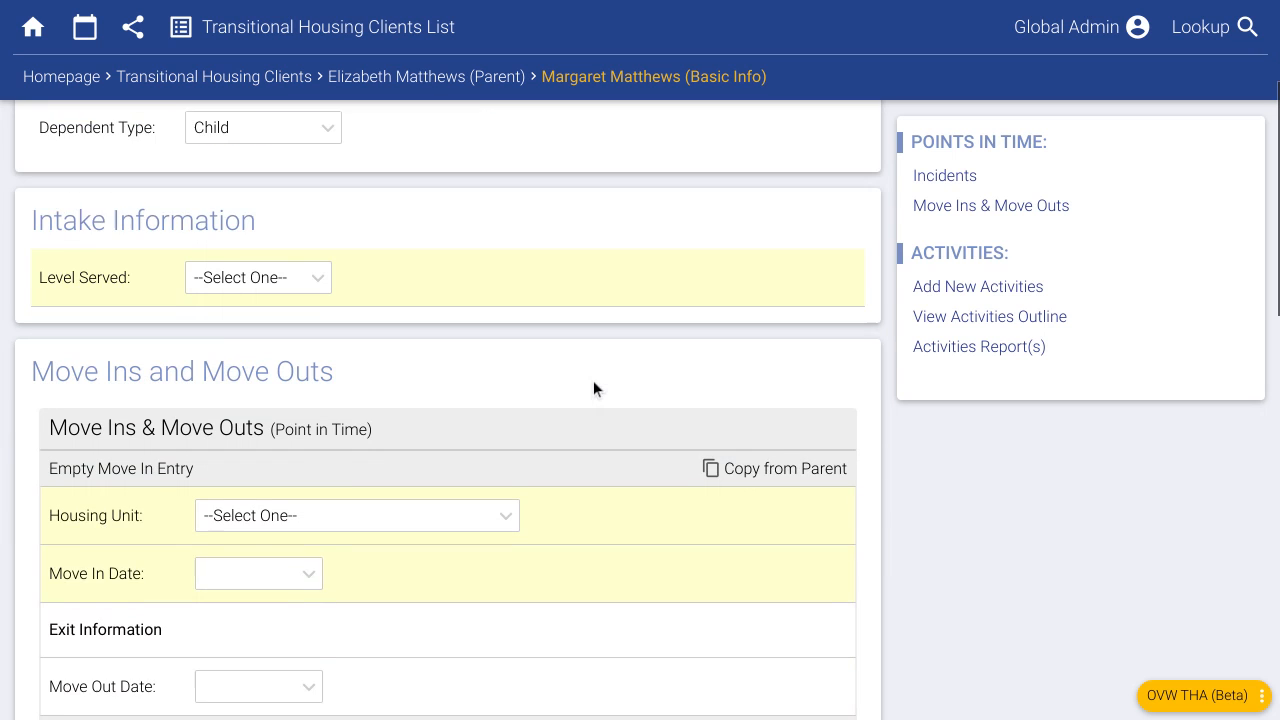
scroll(592, 388, down, 1)
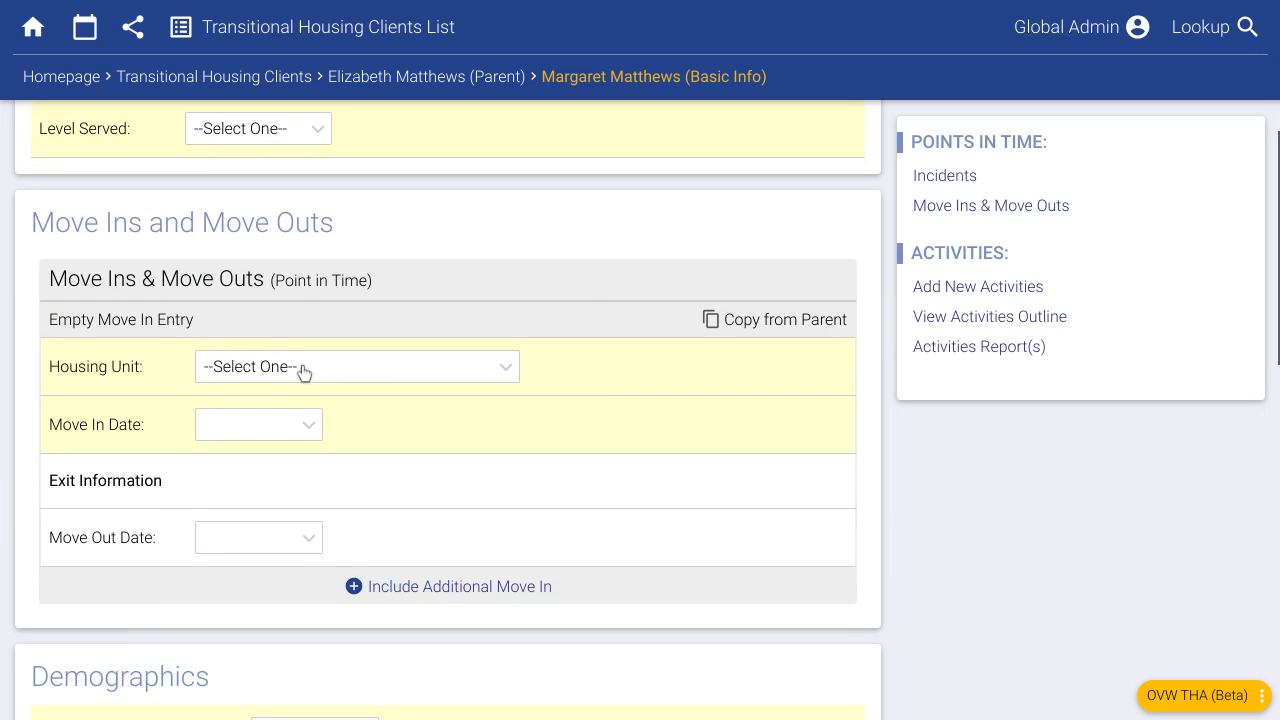
scroll(286, 371, up, 3)
click(260, 408)
click(266, 463)
- Assign the dependent to the Transitional Housing Unit with move-in date 09/26/2022 and save
scroll(340, 465, down, 3)
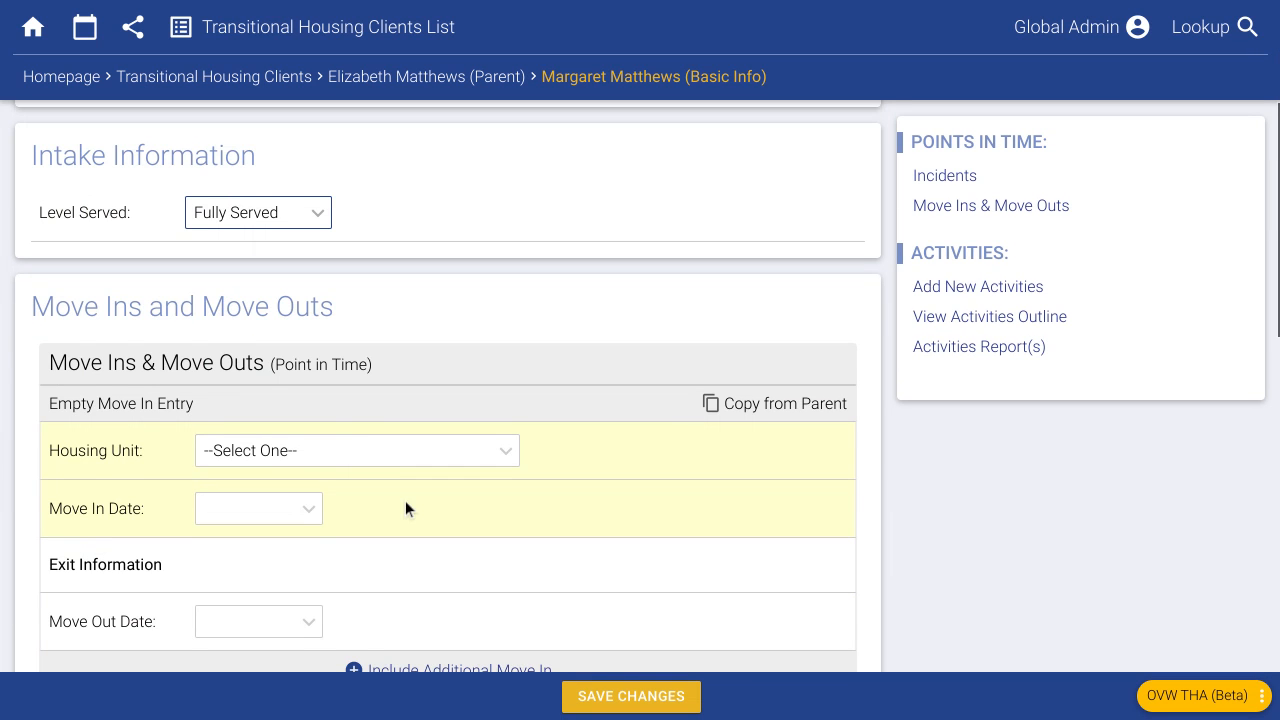
scroll(415, 493, down, 6)
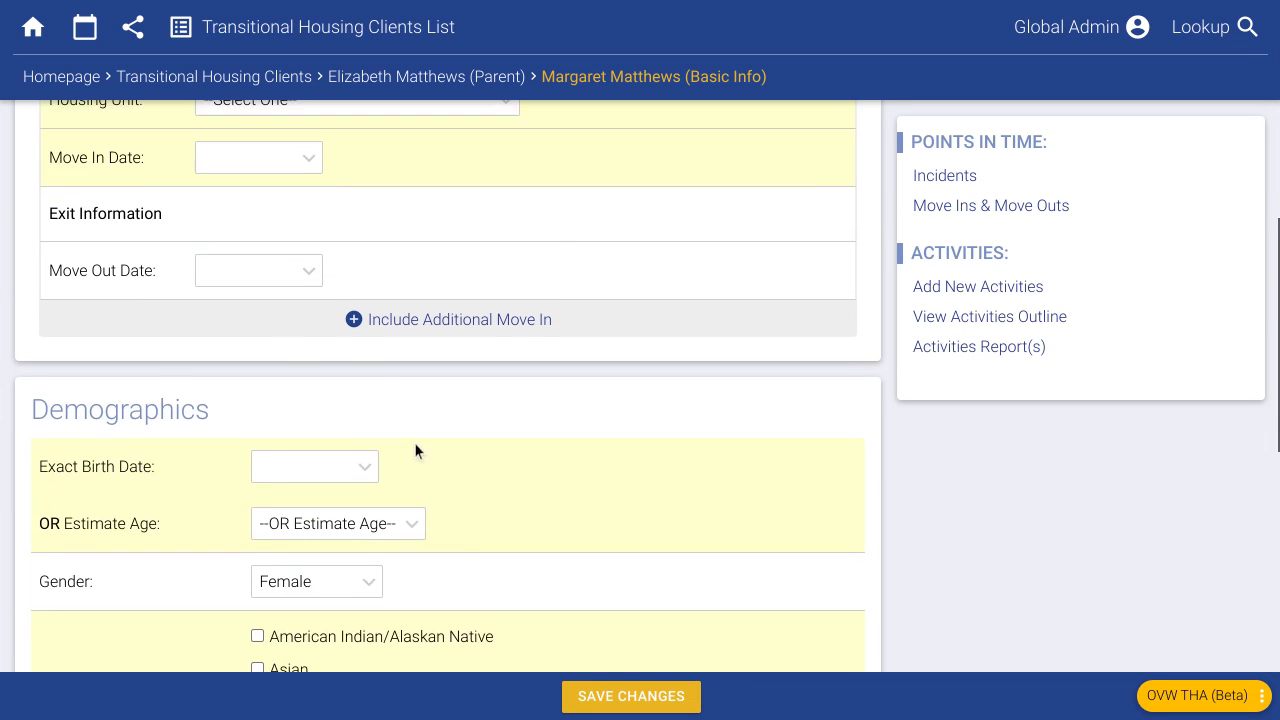
scroll(467, 440, down, 5)
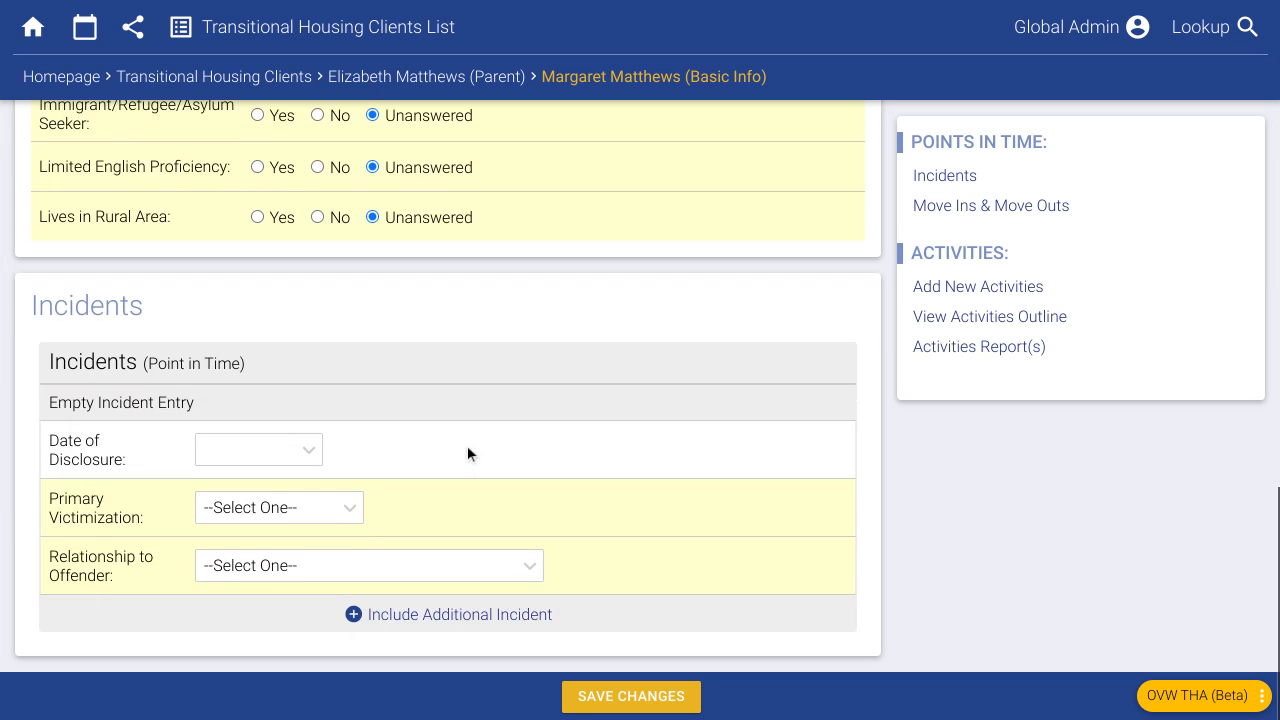
scroll(467, 456, up, 10)
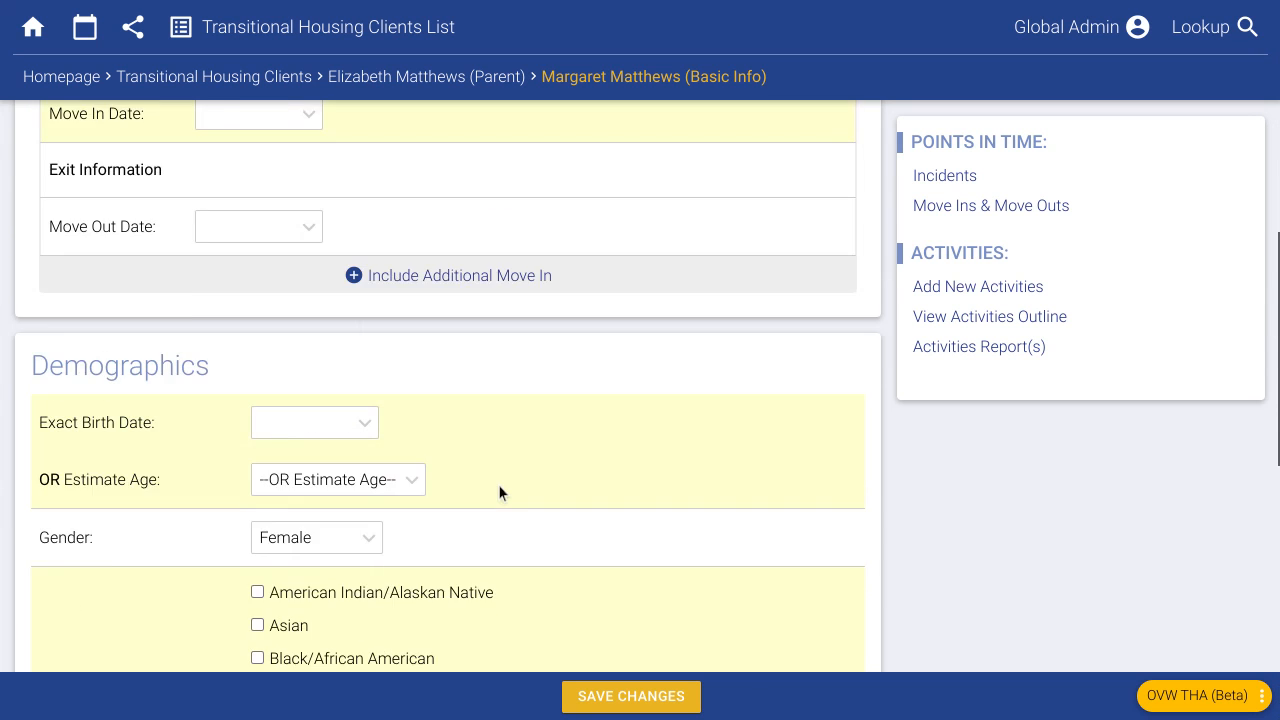
scroll(368, 440, up, 1)
click(285, 398)
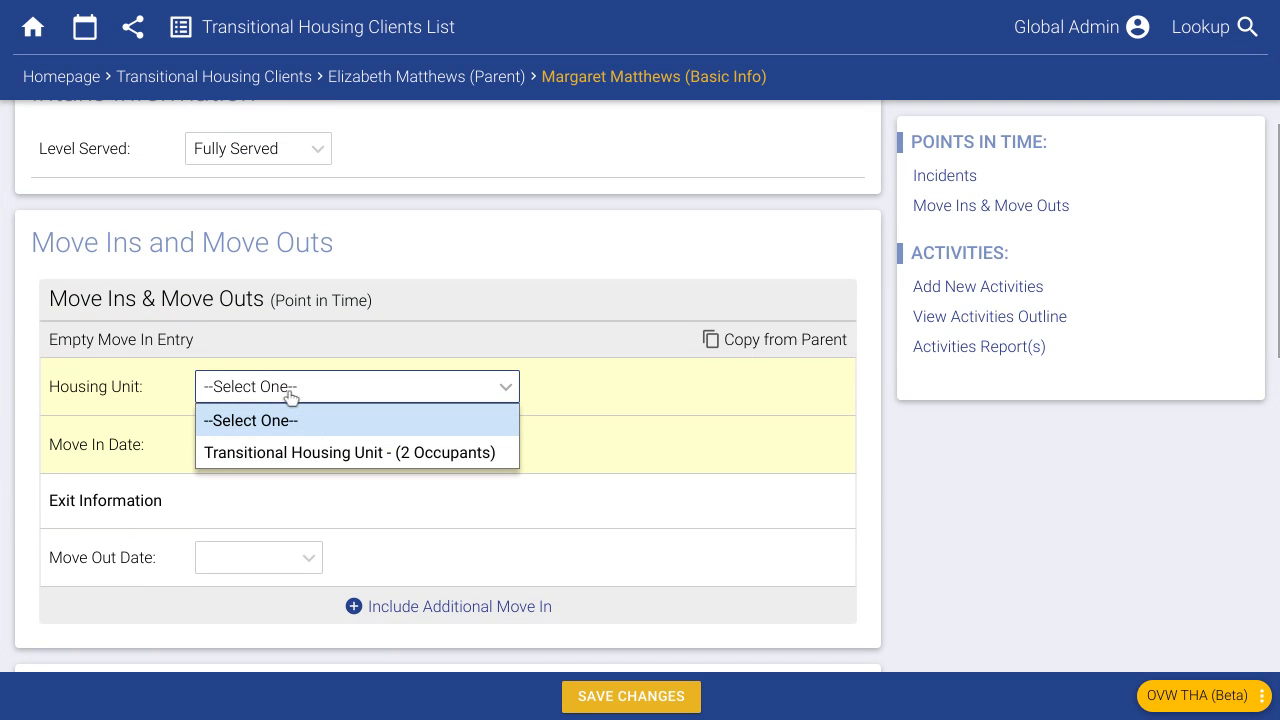
click(292, 452)
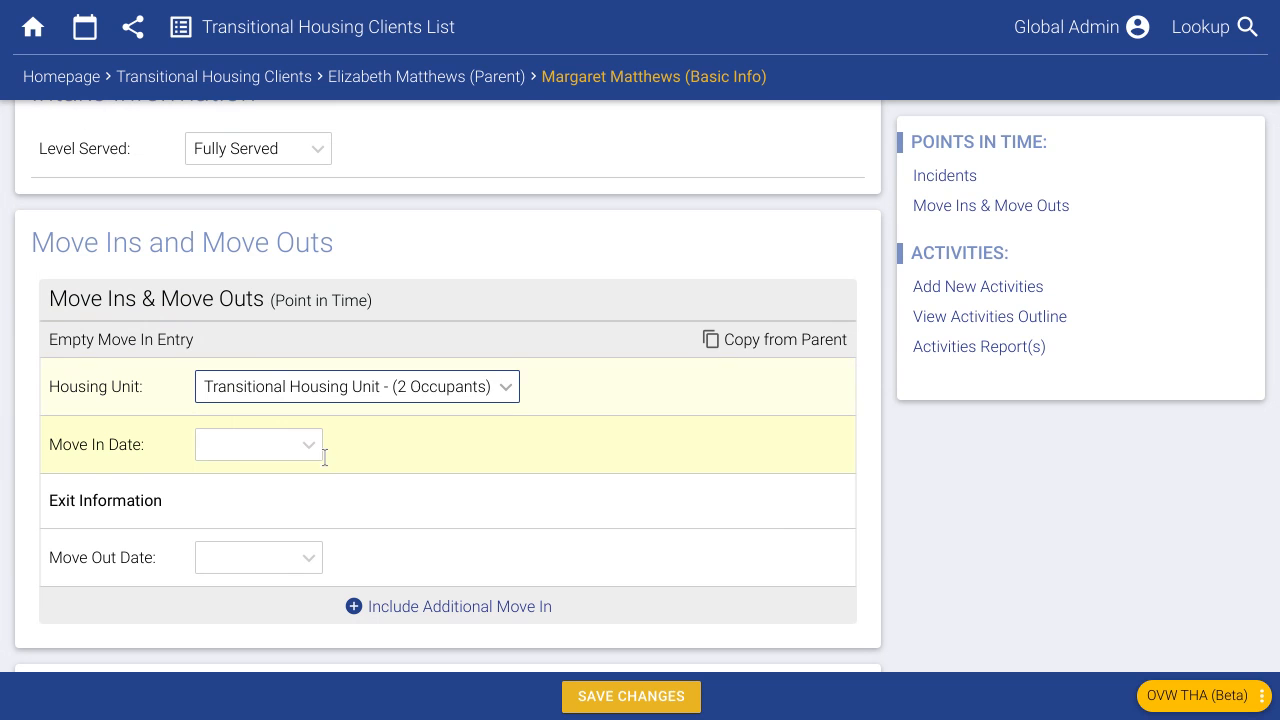
click(240, 452)
click(294, 402)
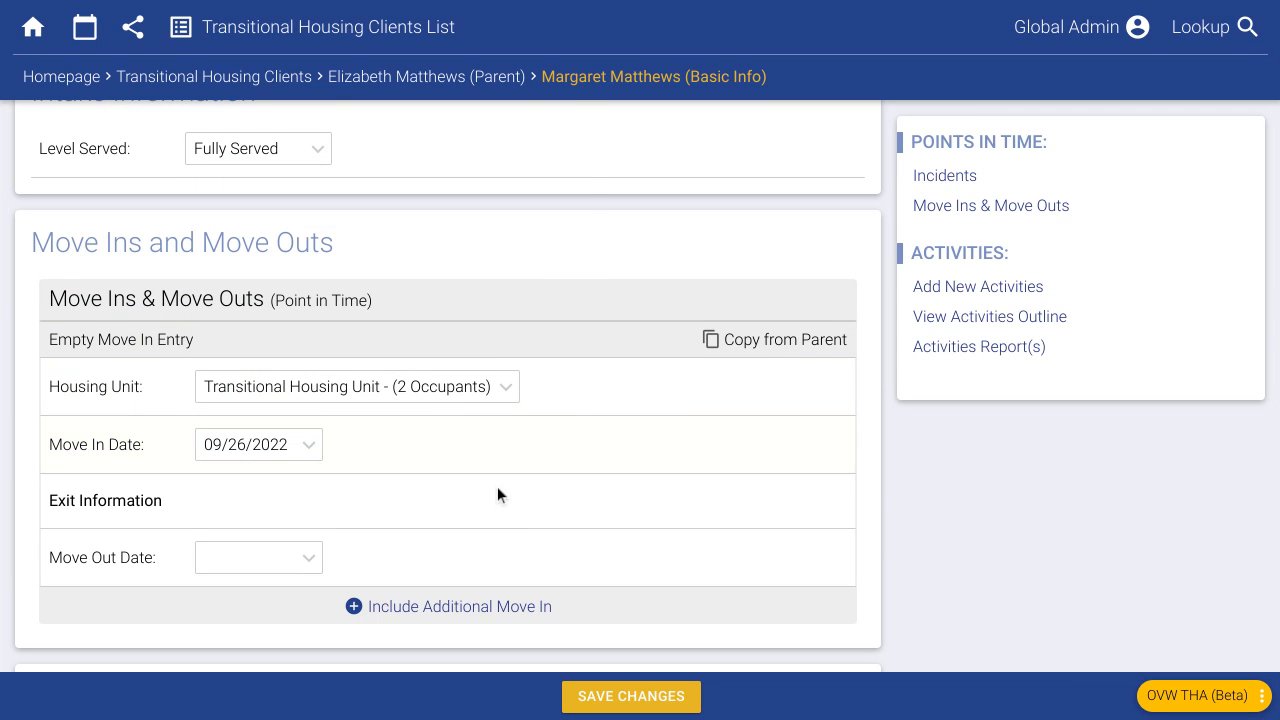
click(624, 694)
- Go back through the clients list and homepage to the Reports page
click(296, 38)
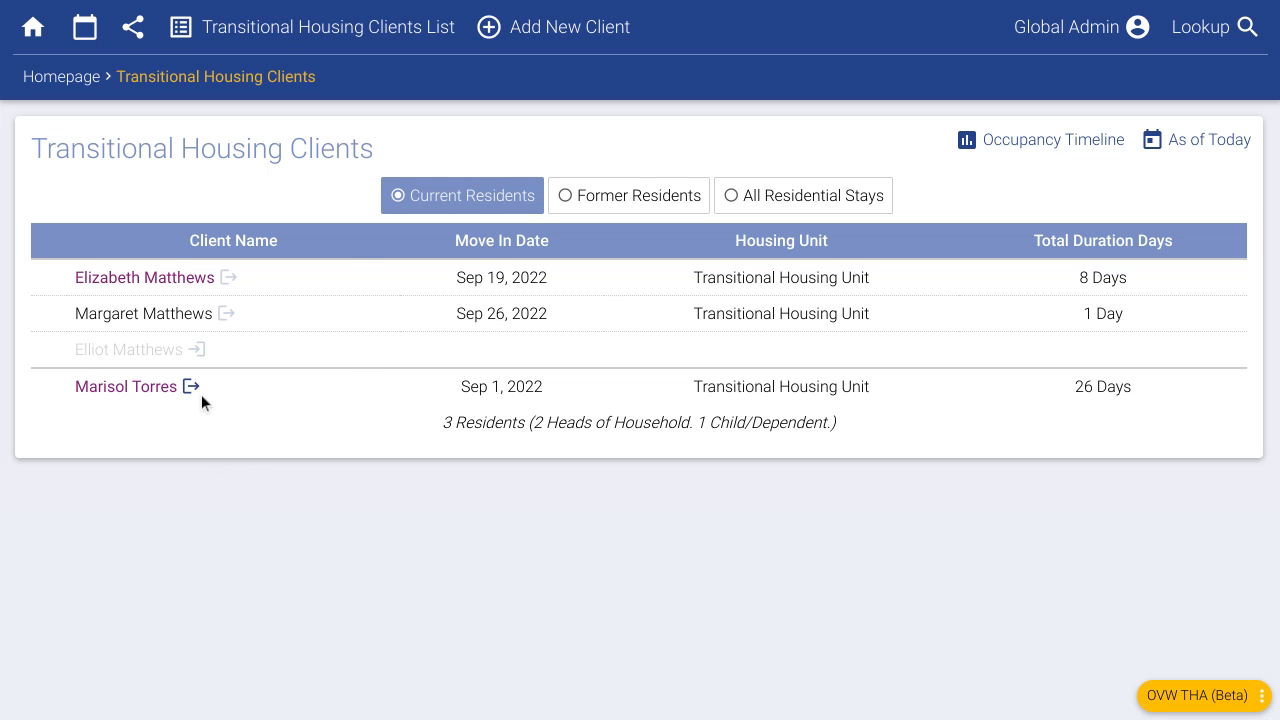
click(67, 80)
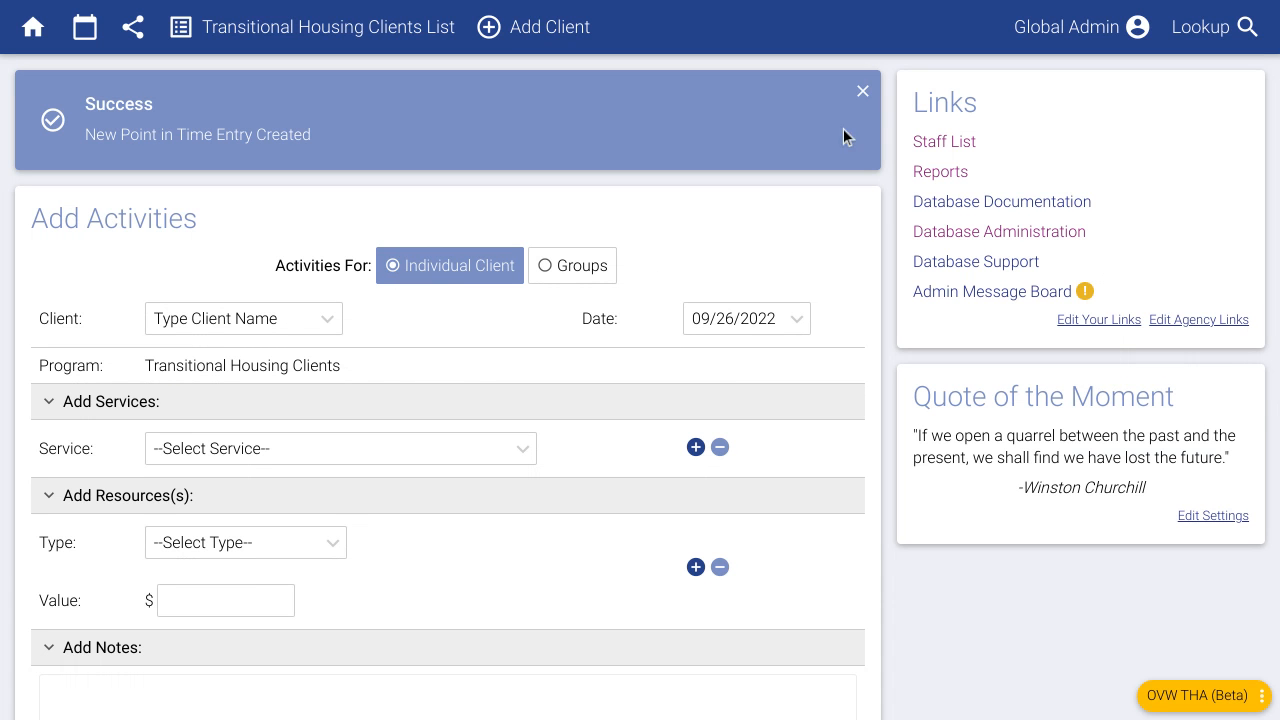
click(863, 91)
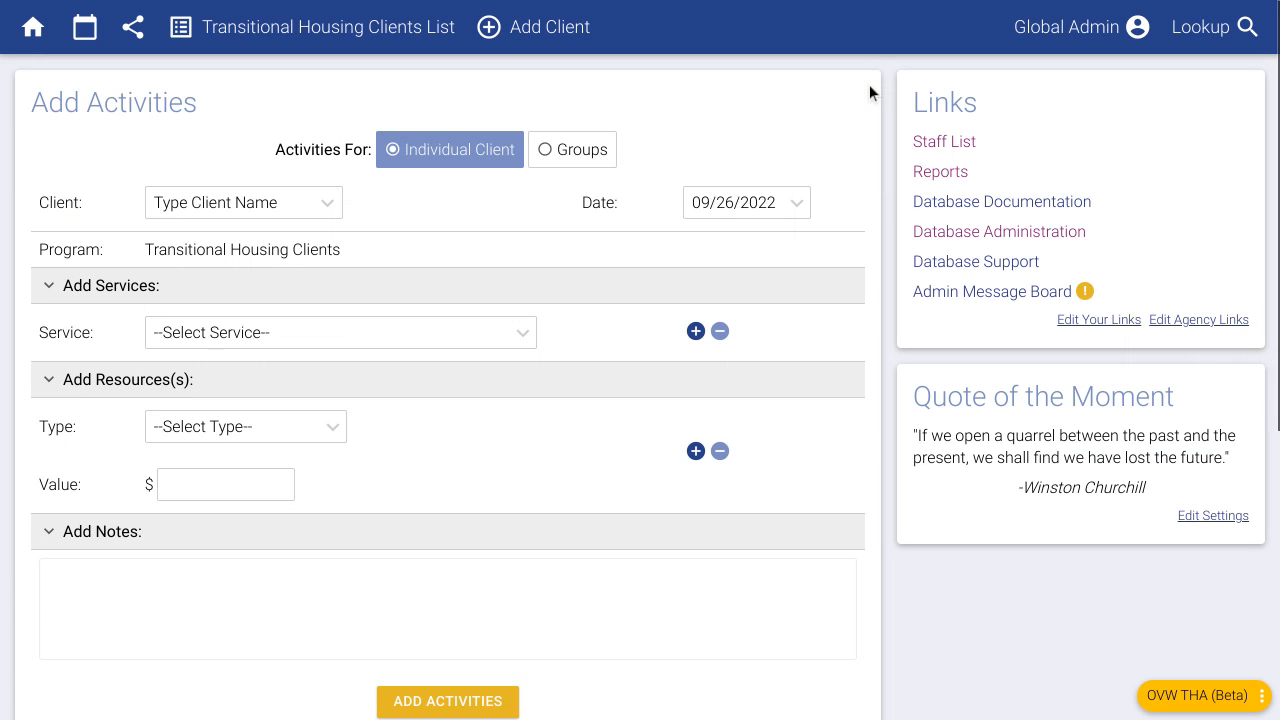
click(955, 180)
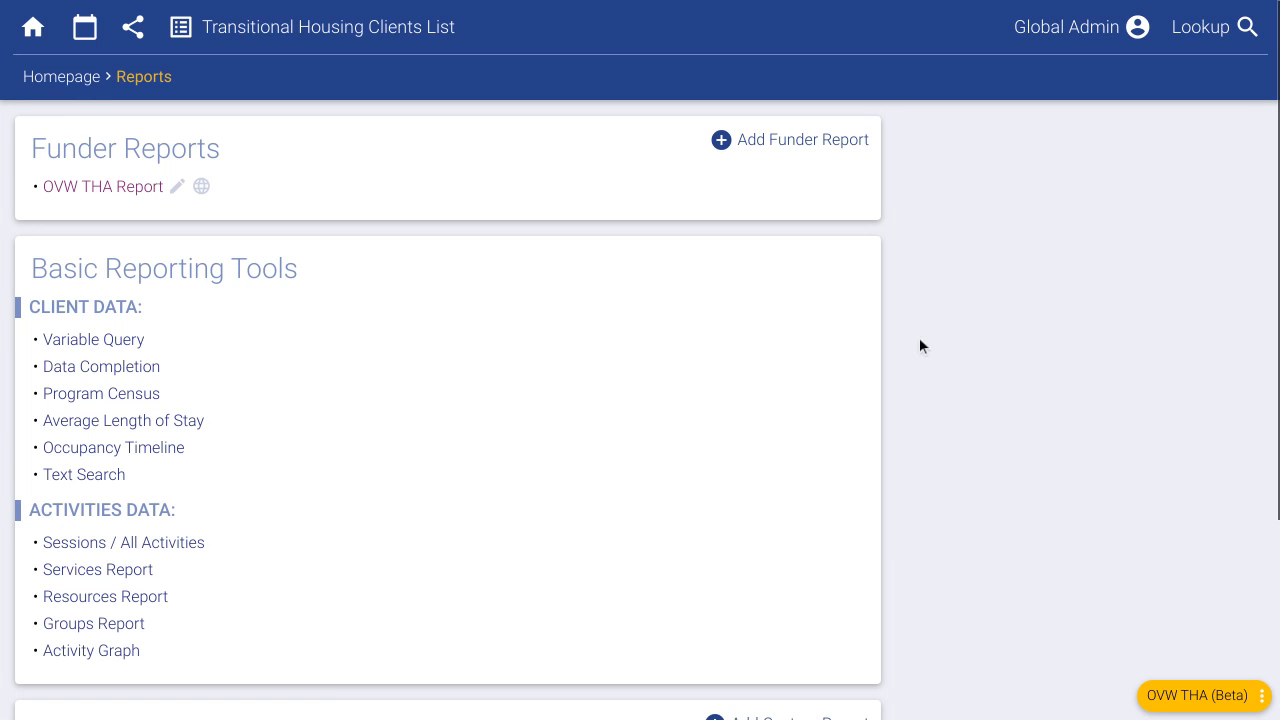
- Generate the OVW THA Grant Report for 07/01/2022 through 12/31/2022
click(120, 193)
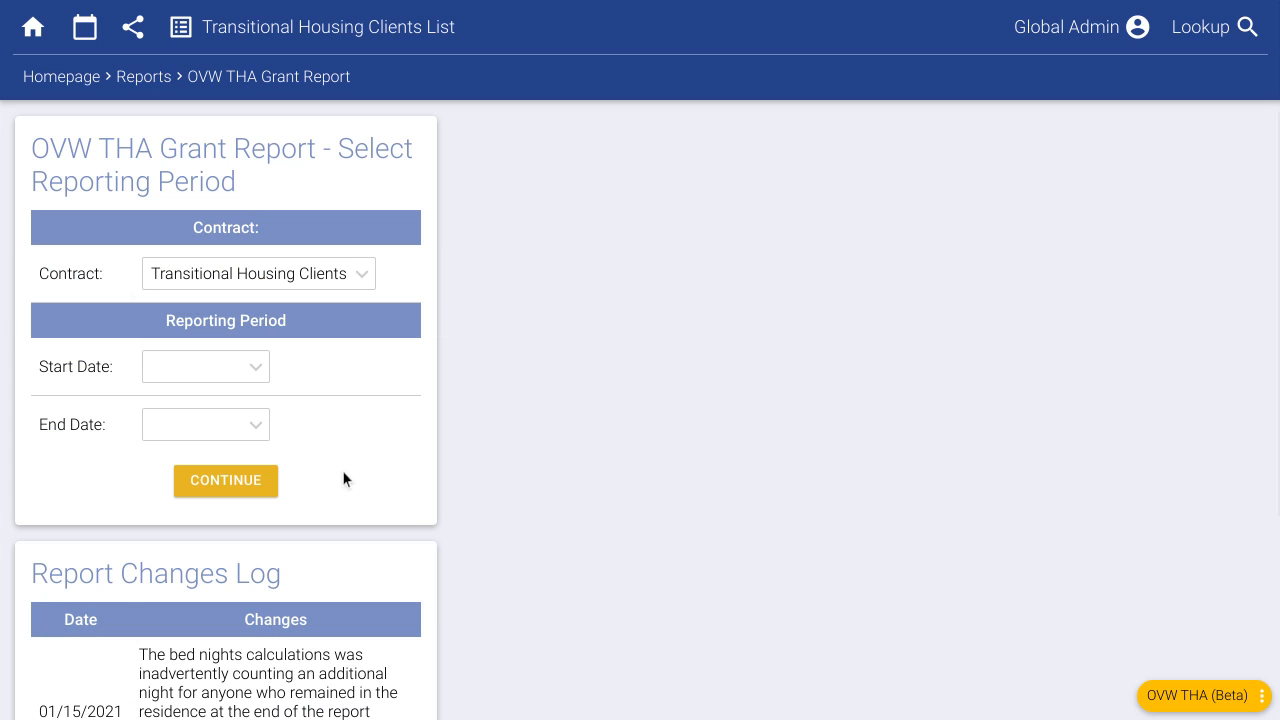
click(208, 374)
click(171, 409)
click(171, 409)
click(437, 488)
click(211, 424)
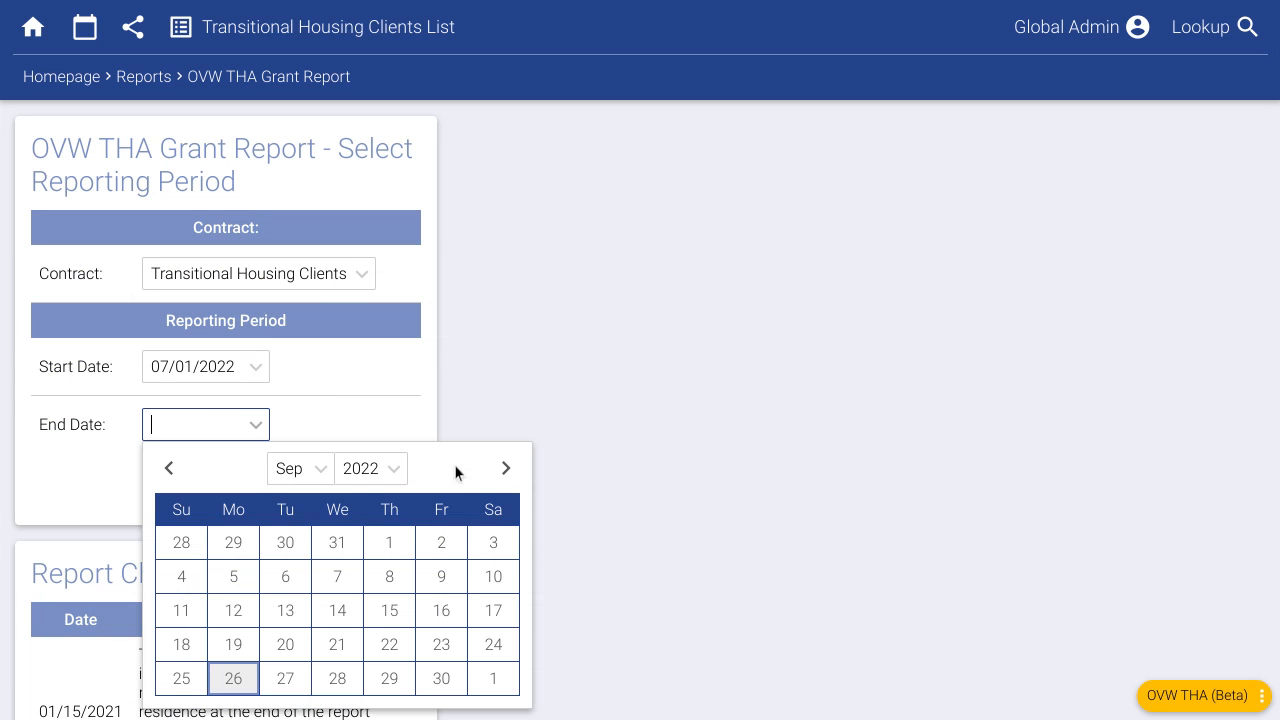
click(506, 469)
click(506, 469)
click(506, 469)
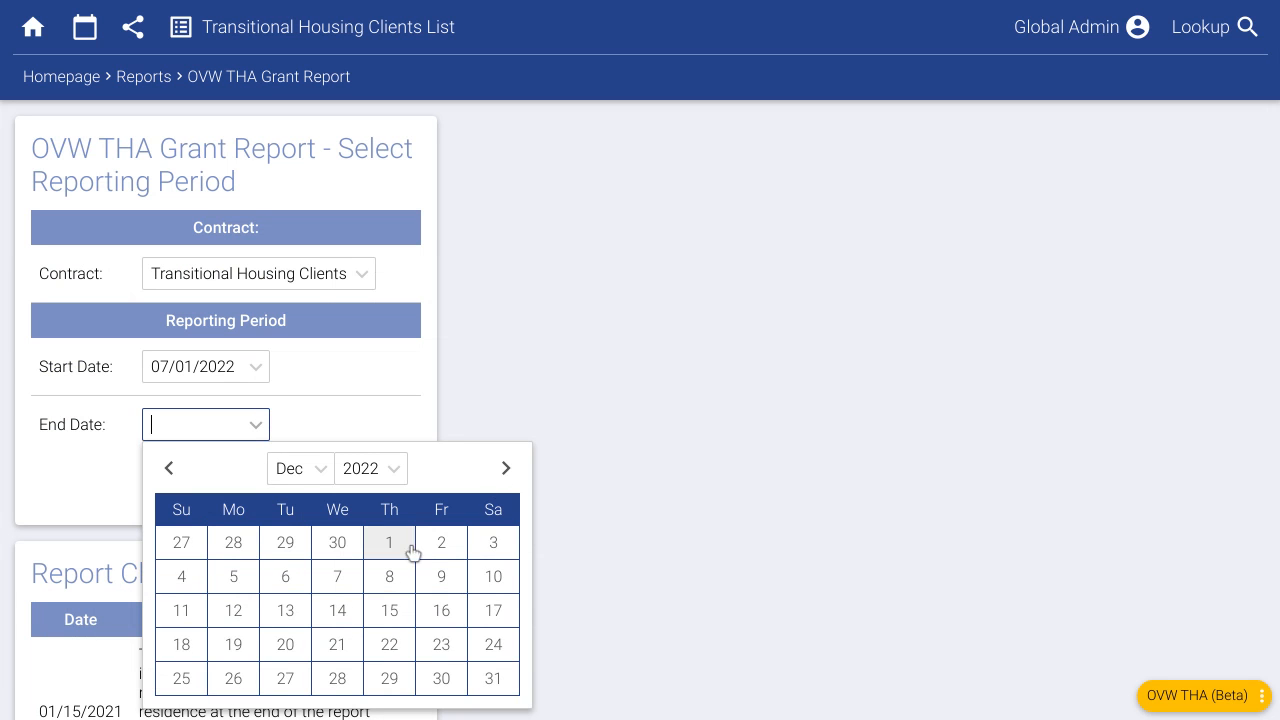
click(491, 680)
click(224, 482)
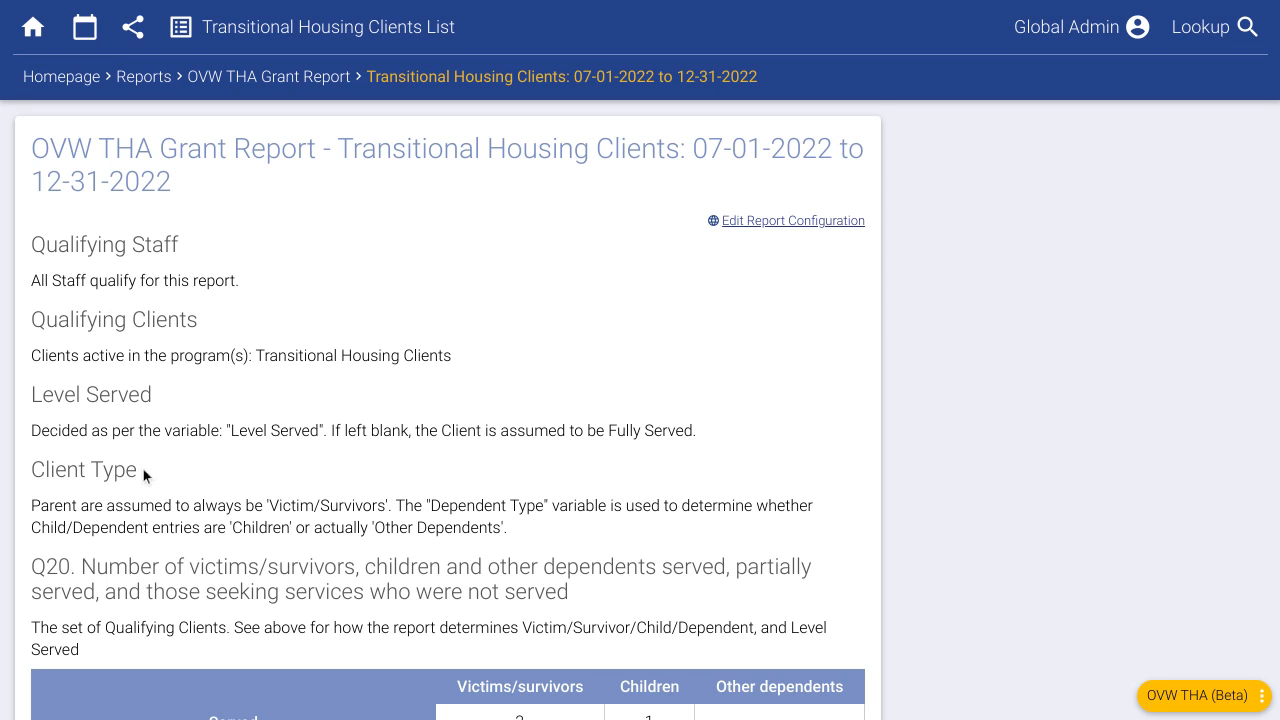
scroll(219, 442, down, 1)
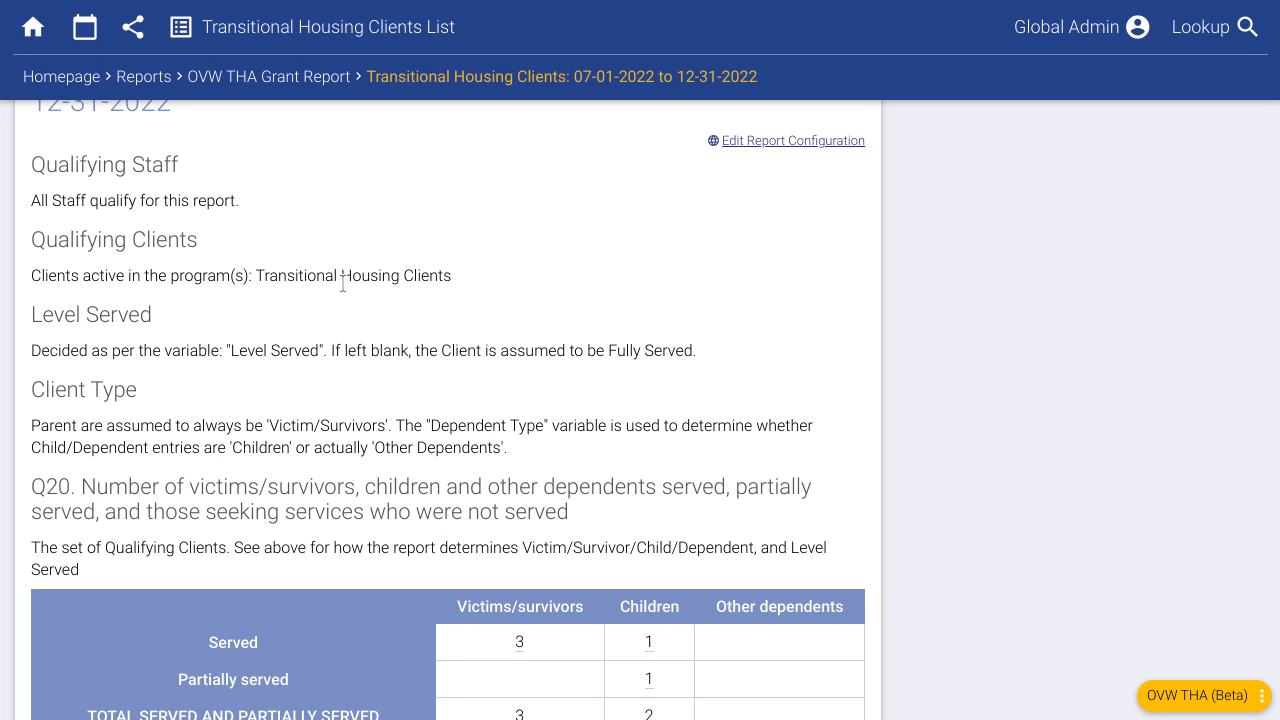
scroll(325, 399, down, 3)
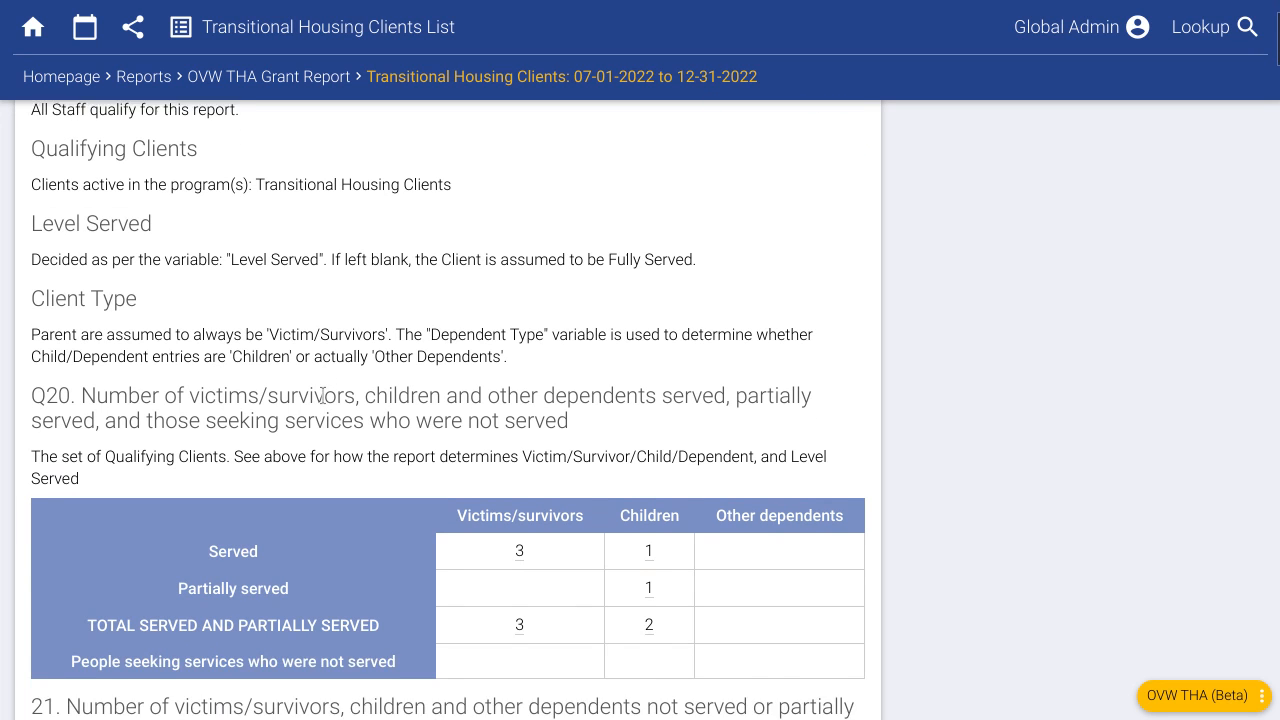
scroll(323, 382, down, 1)
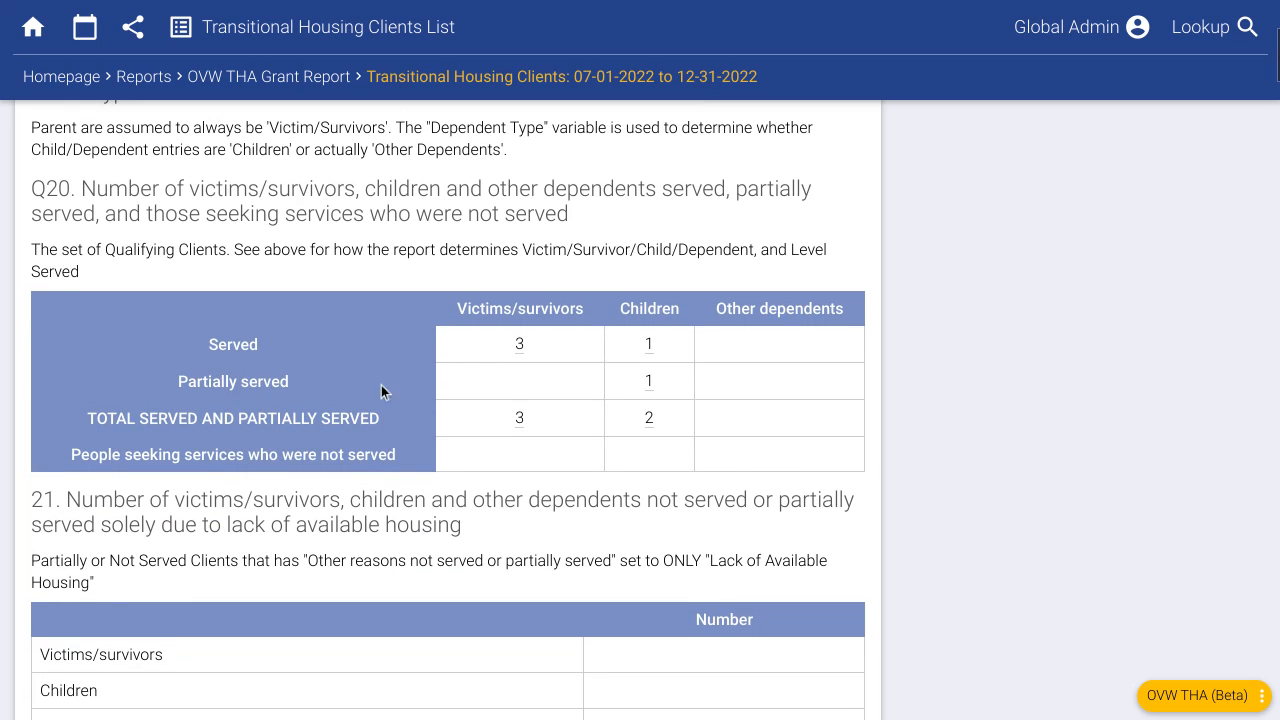
scroll(566, 399, down, 1)
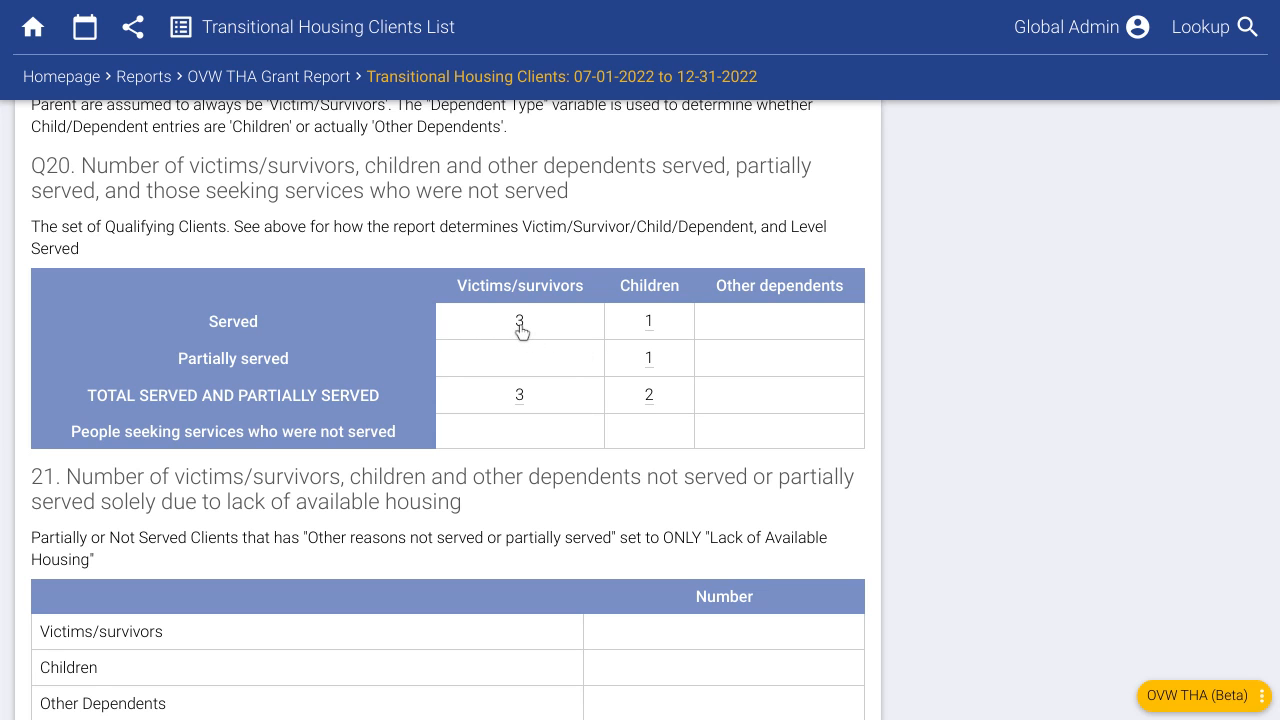
click(520, 322)
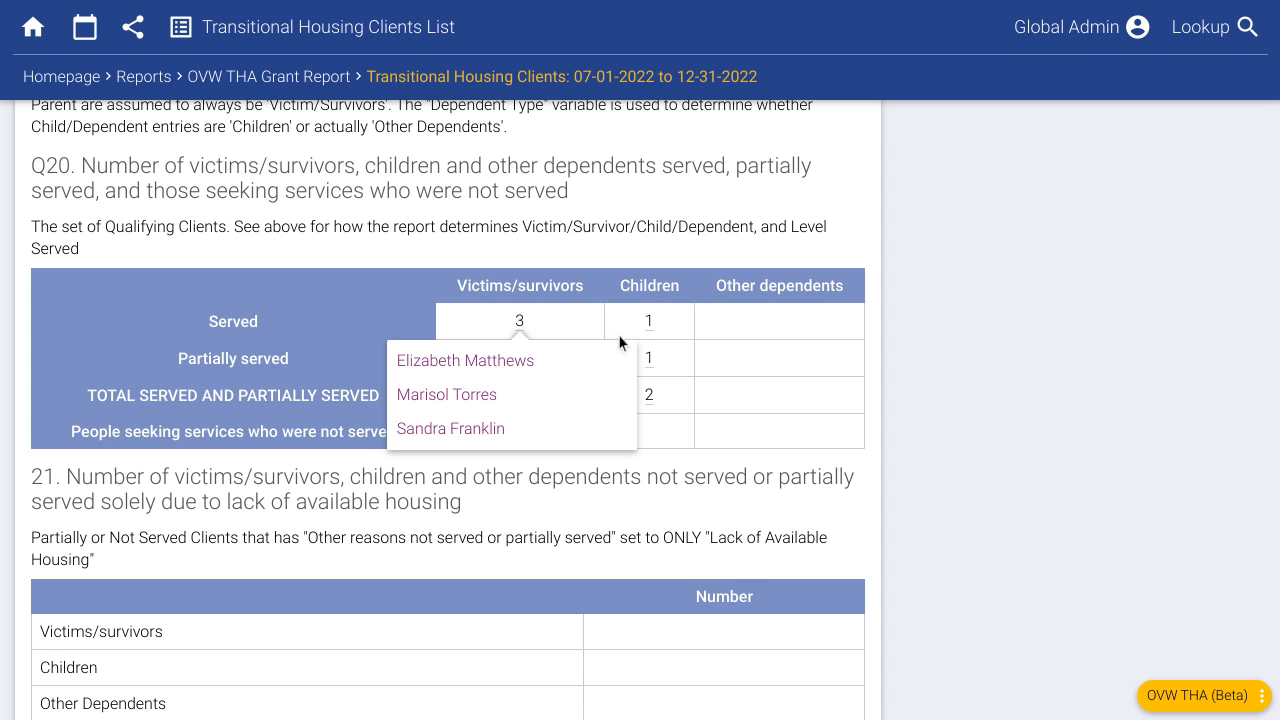
click(649, 325)
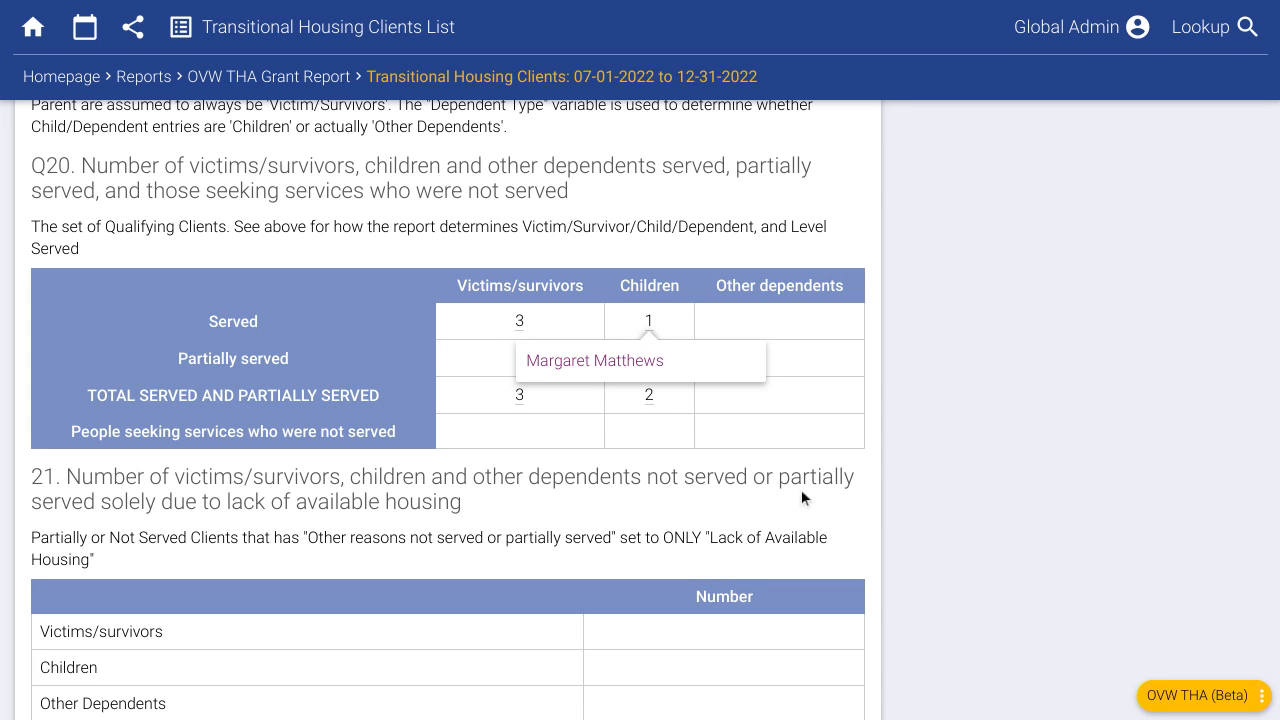
click(687, 445)
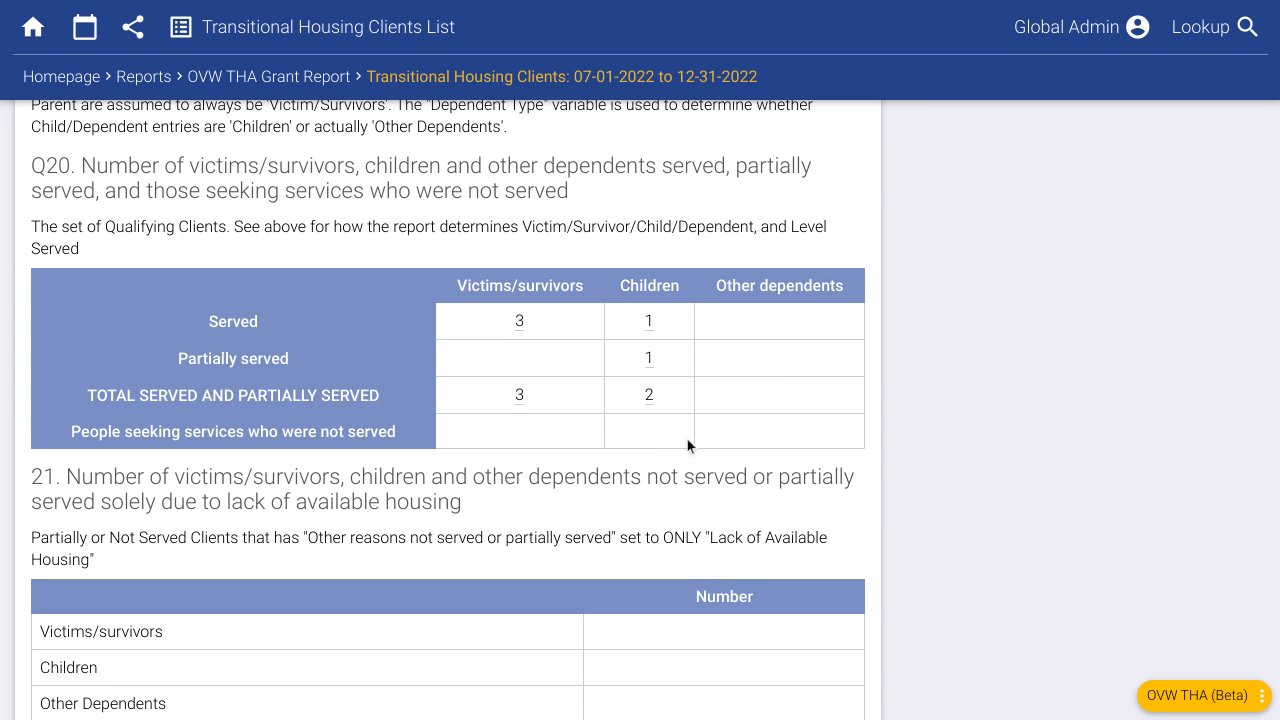
click(650, 362)
click(565, 481)
scroll(576, 485, down, 5)
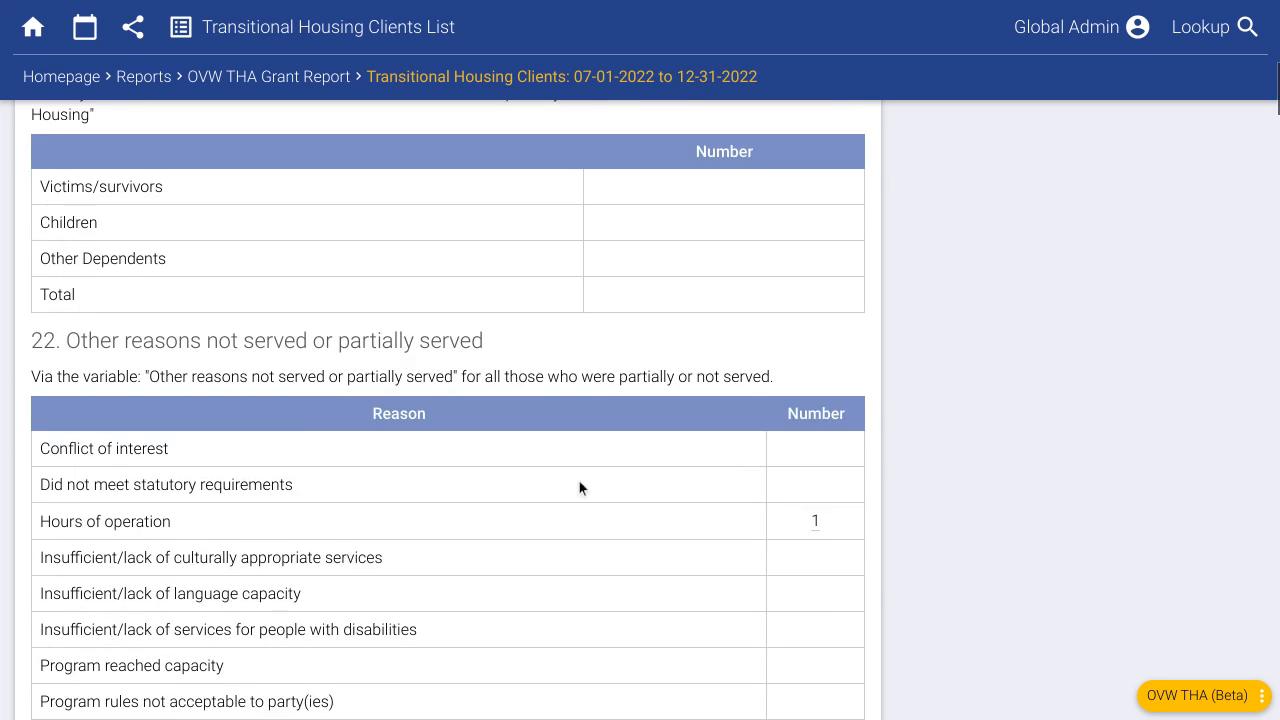
scroll(591, 486, down, 5)
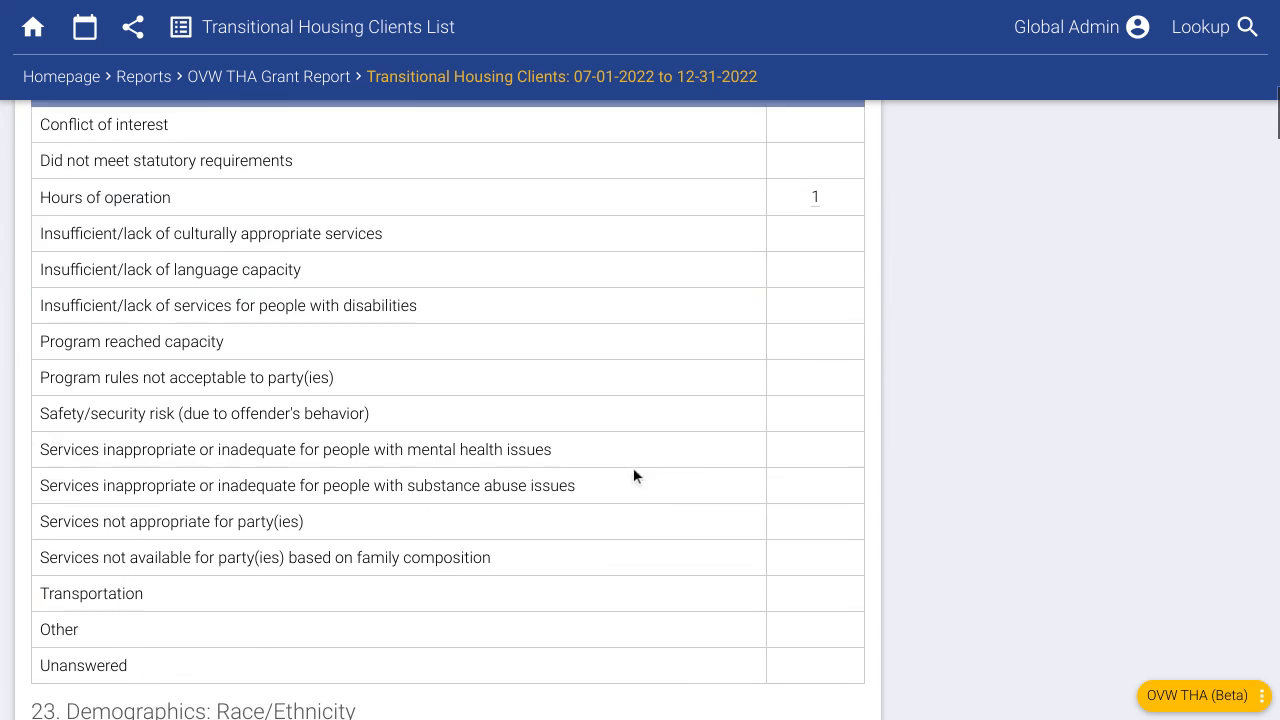
scroll(640, 466, down, 4)
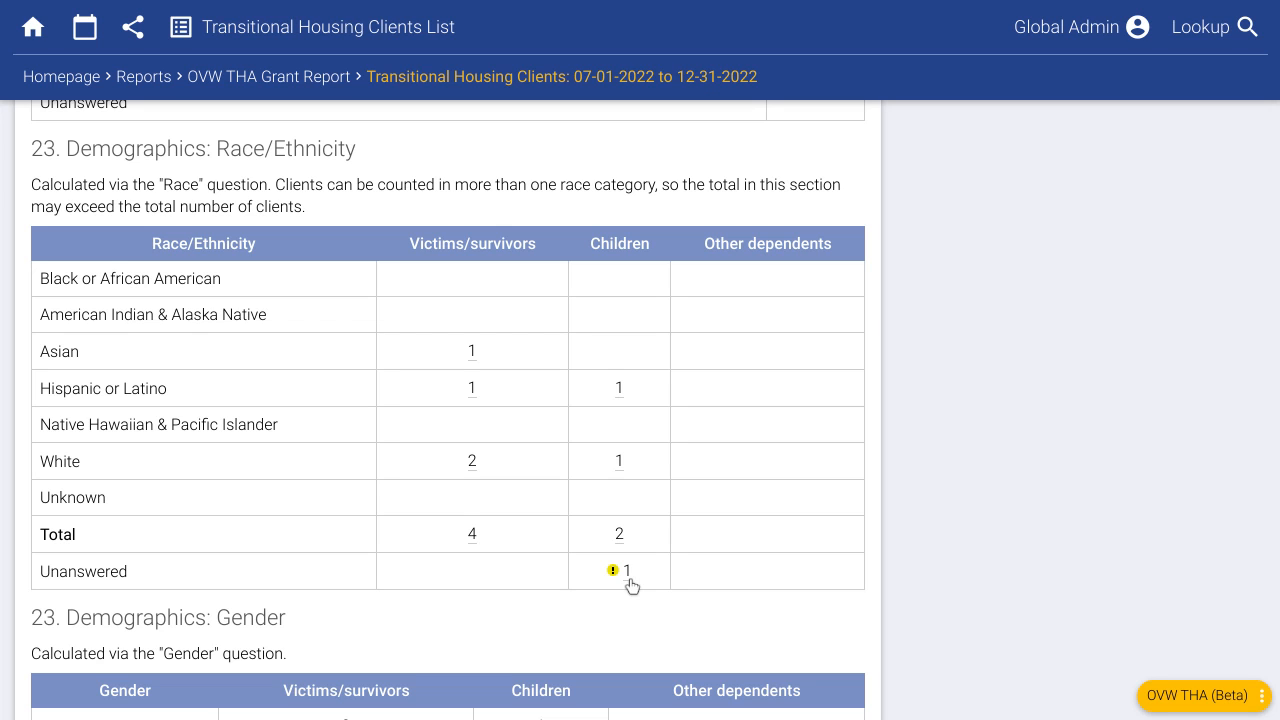
click(627, 574)
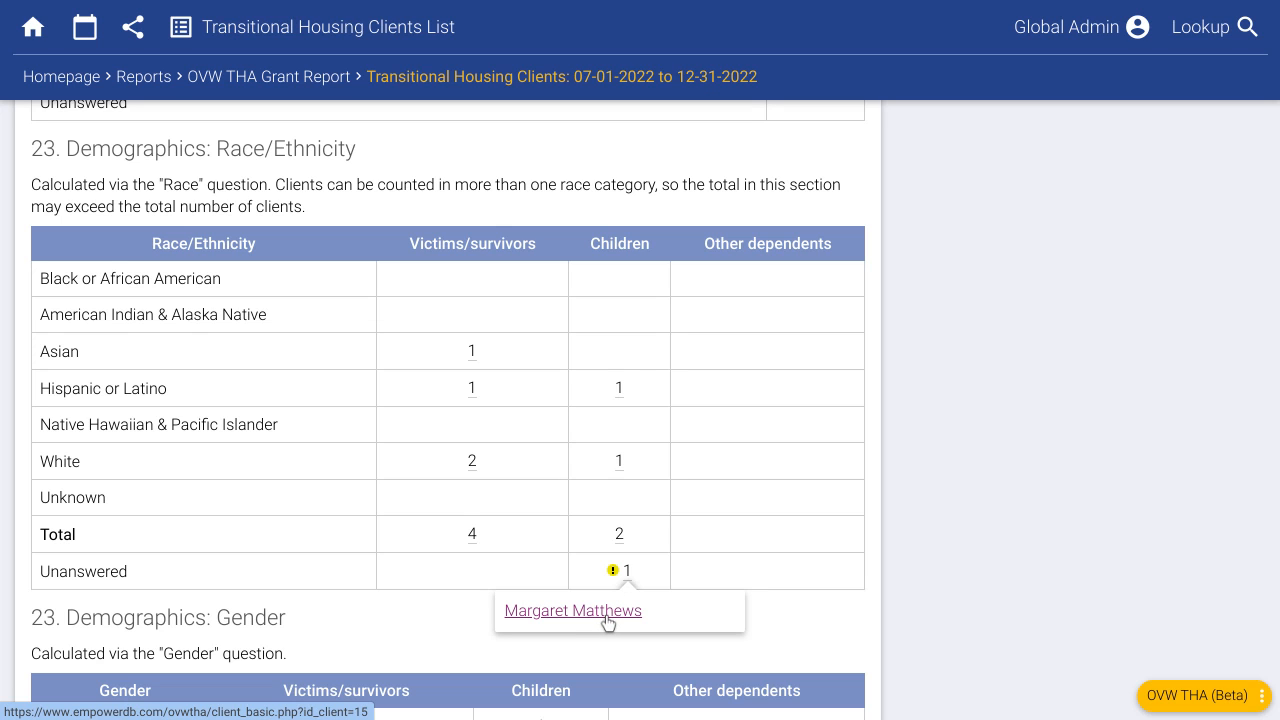
scroll(536, 509, down, 3)
scroll(566, 504, down, 3)
scroll(557, 472, down, 8)
scroll(632, 497, down, 4)
scroll(570, 512, down, 3)
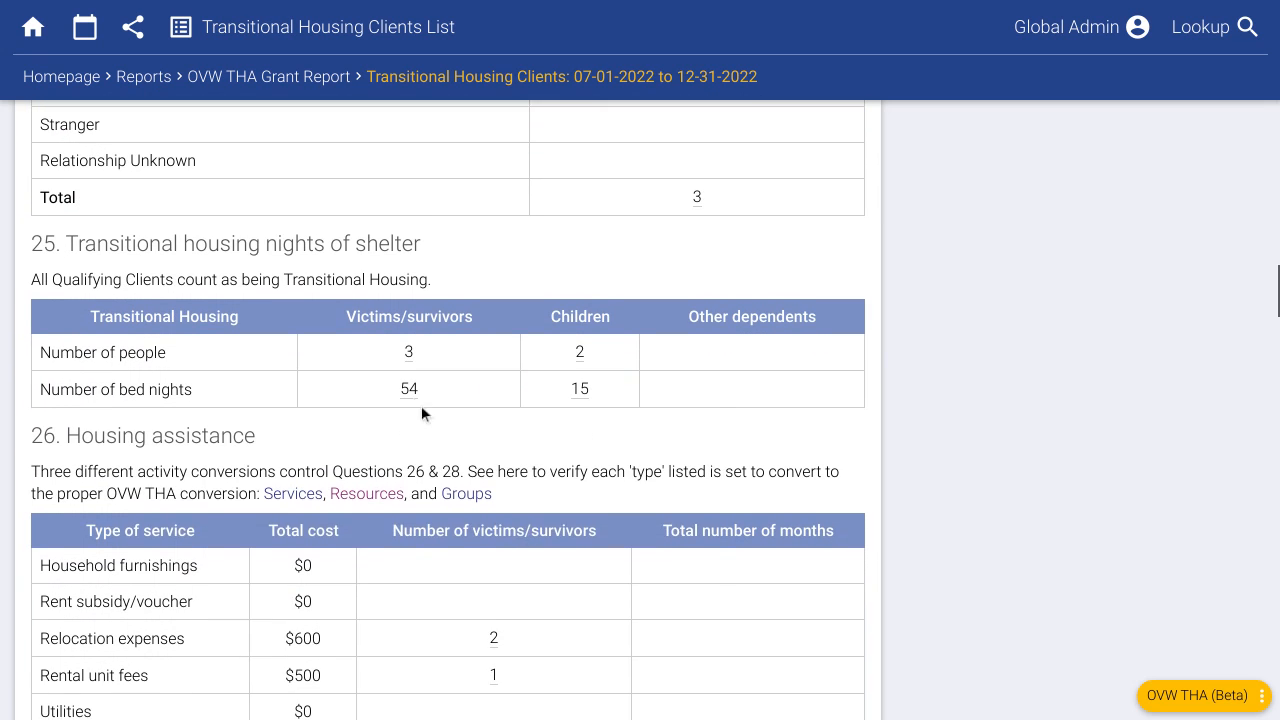
mouse_move(413, 399)
scroll(647, 470, down, 2)
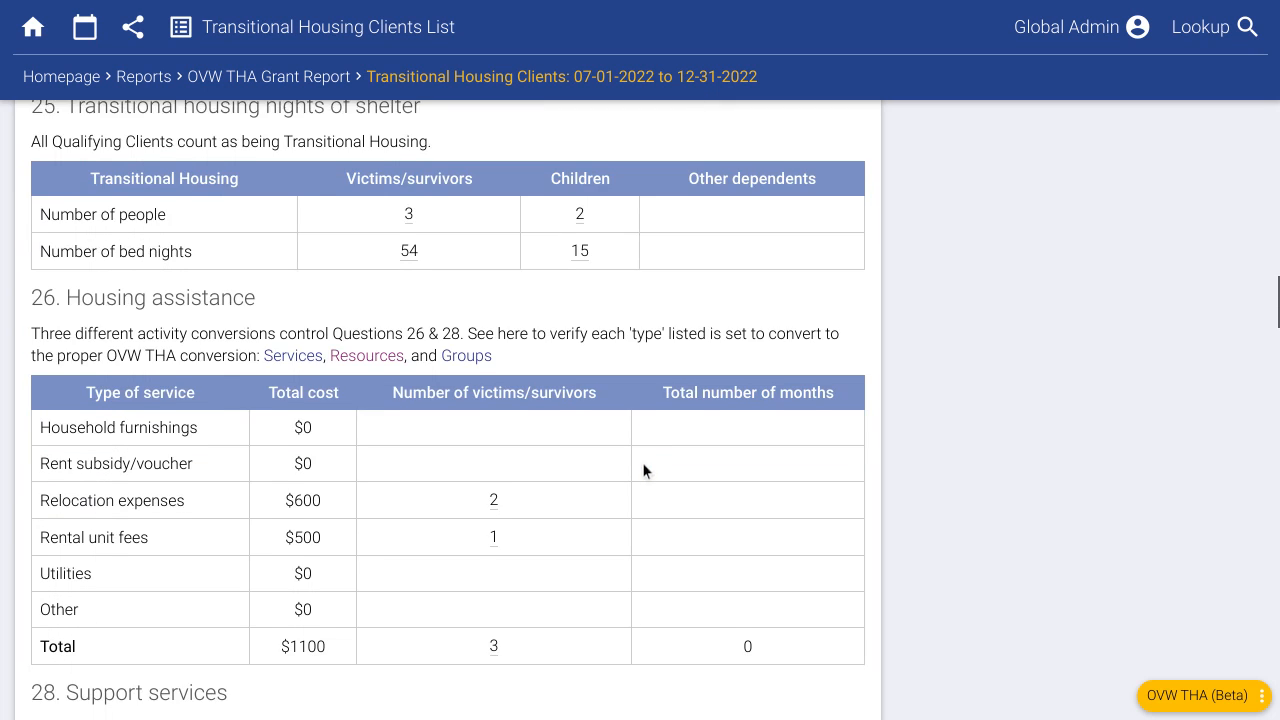
scroll(645, 468, down, 10)
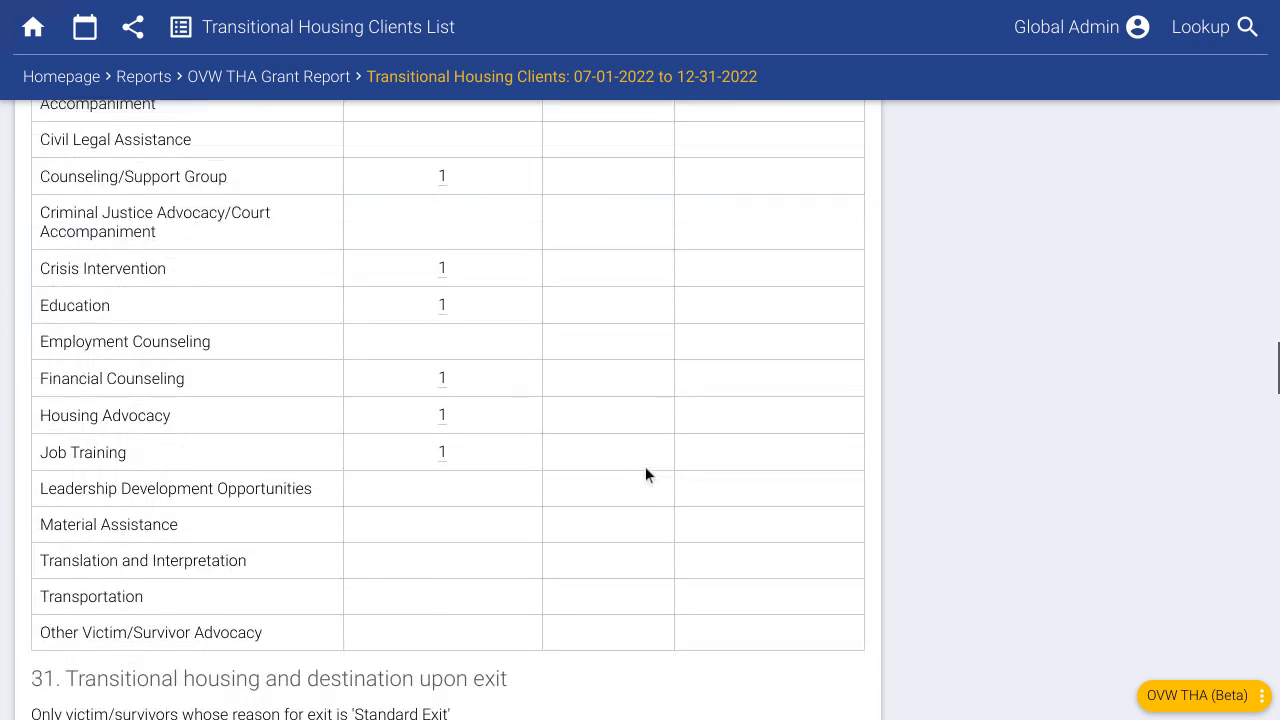
scroll(648, 478, down, 1)
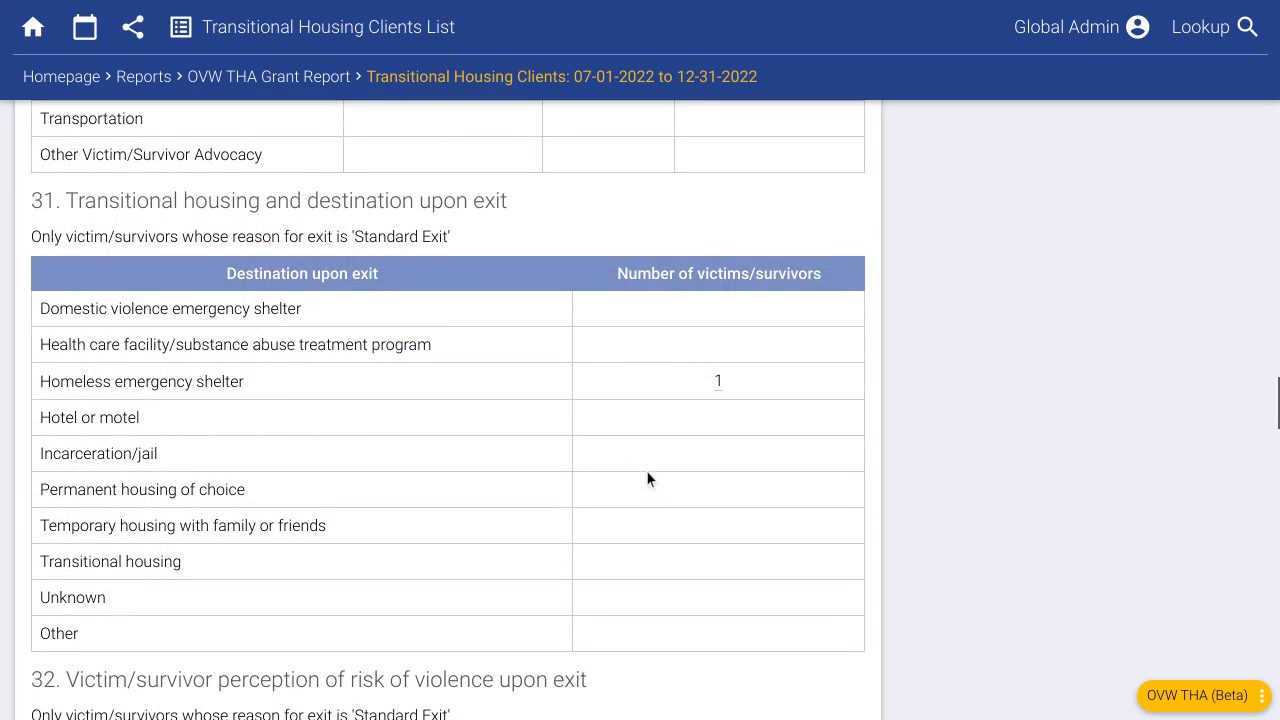
scroll(645, 478, down, 1)
scroll(645, 472, down, 1)
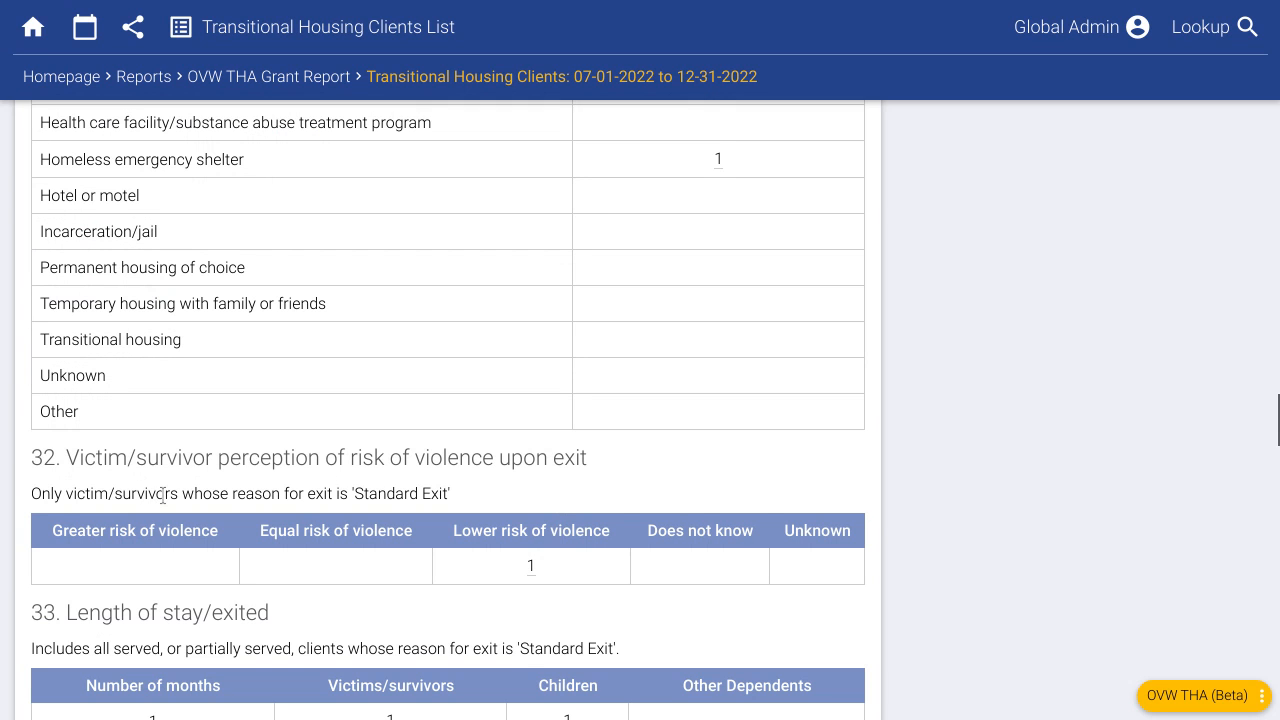
scroll(162, 495, down, 3)
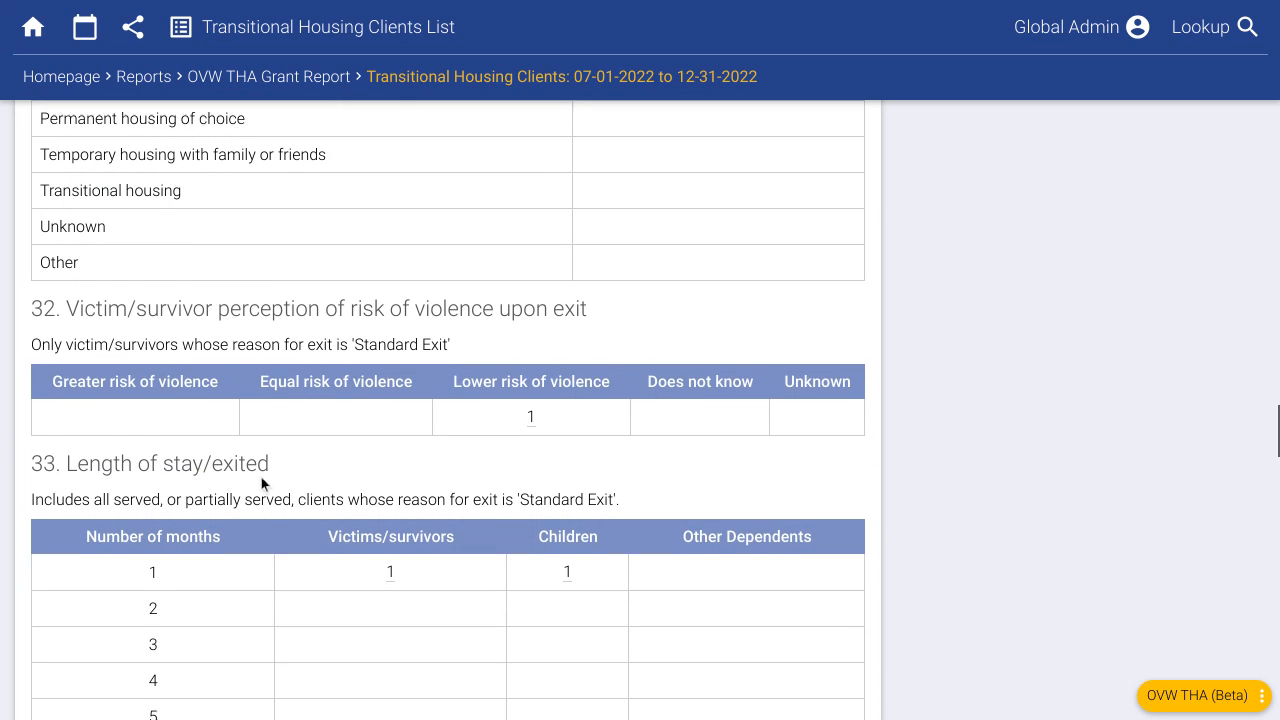
scroll(283, 476, down, 12)
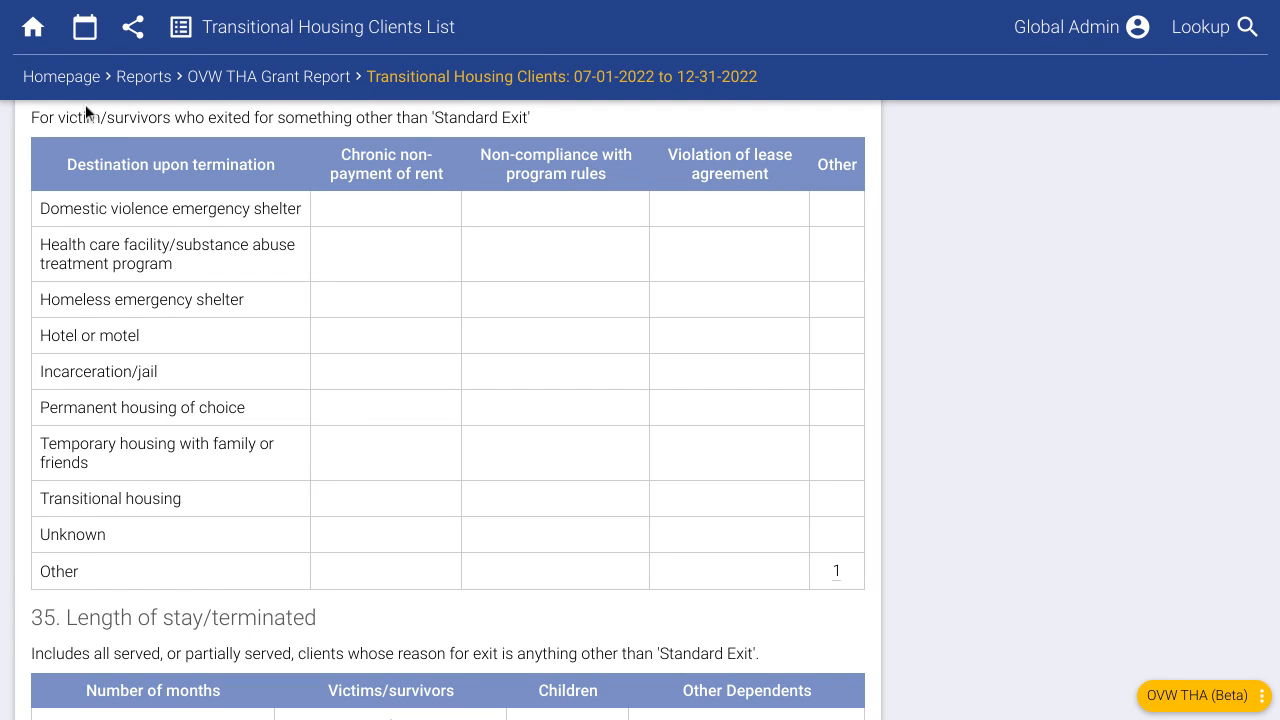
- Check the Housing Unit choices on the Add Client form, then go to Database Administration
click(72, 77)
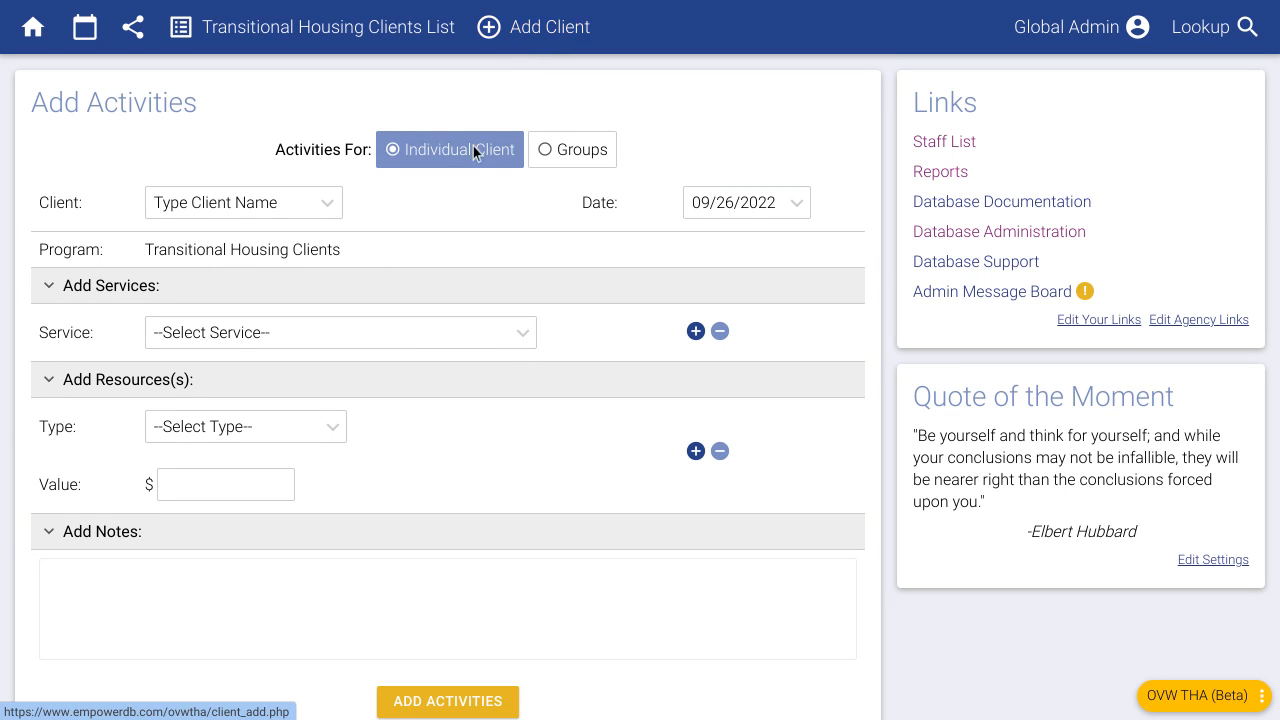
scroll(345, 412, down, 5)
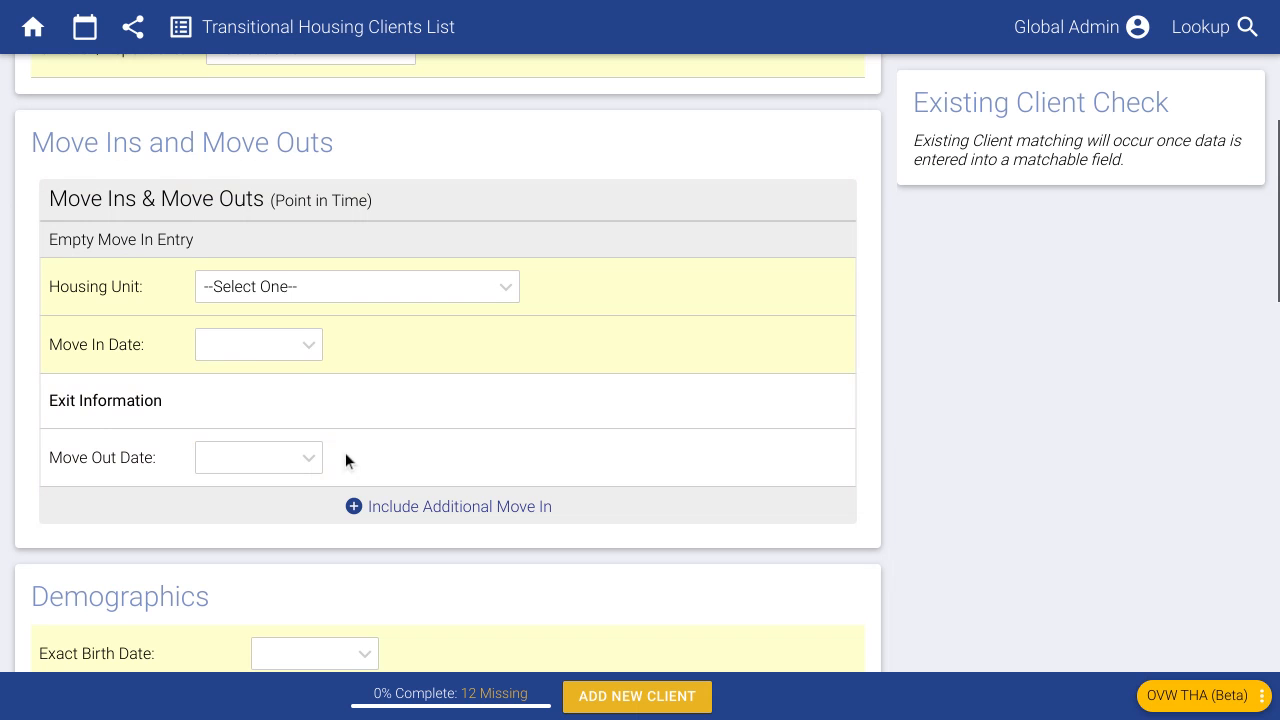
click(309, 290)
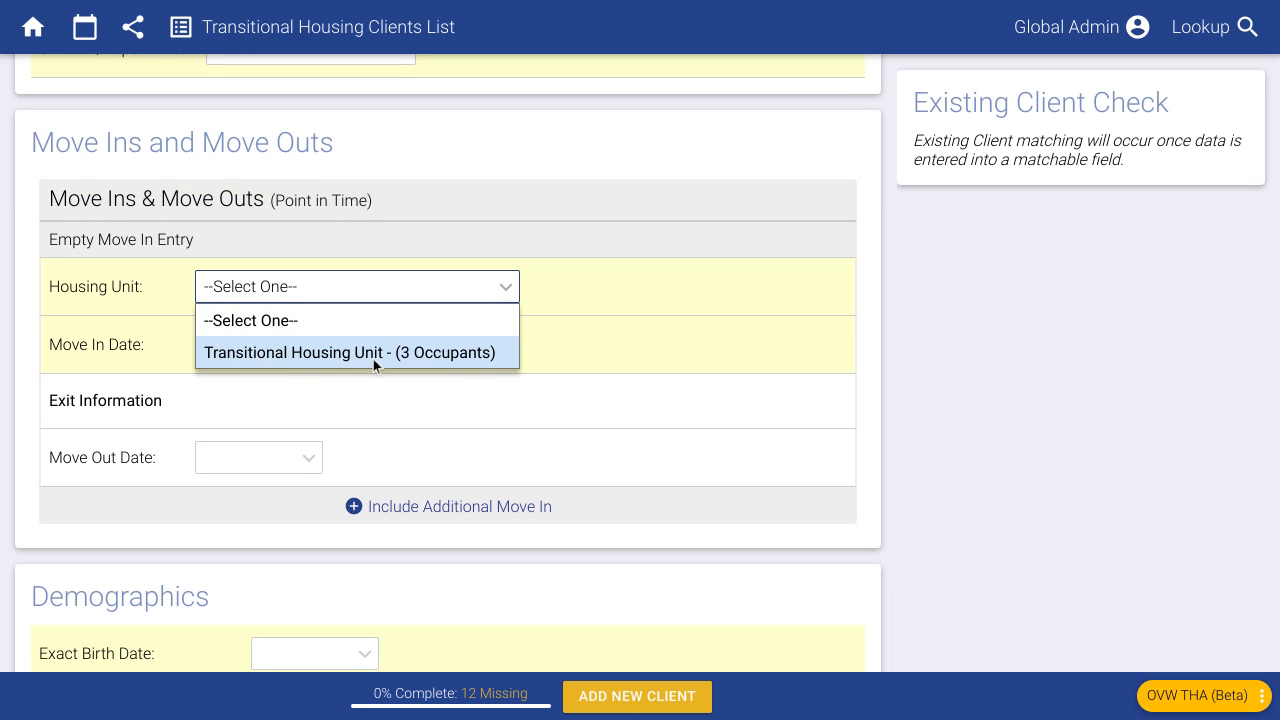
click(446, 168)
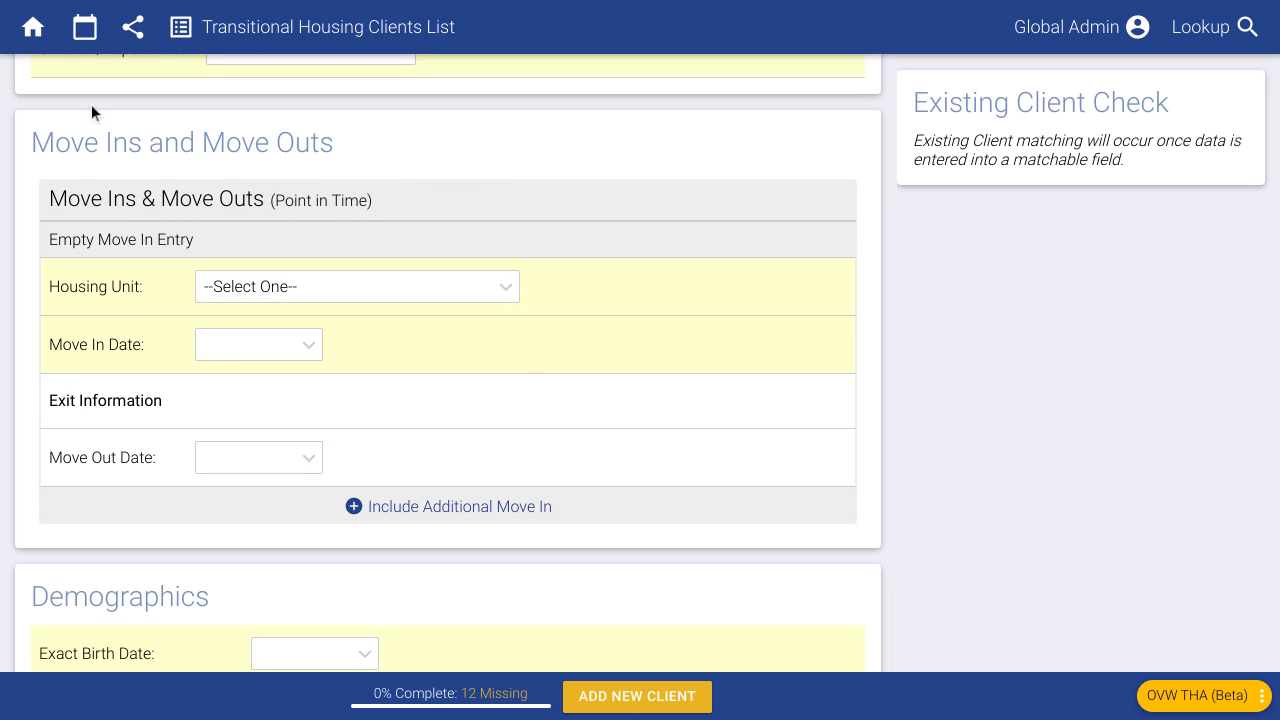
click(34, 27)
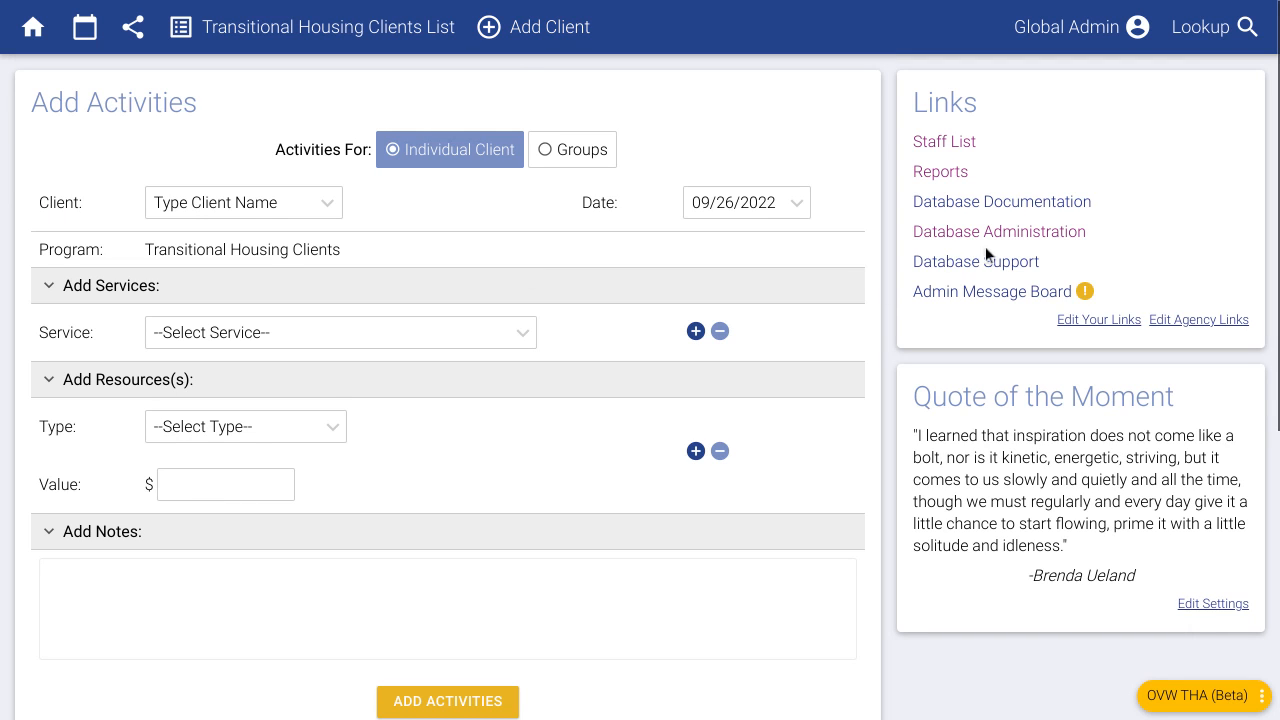
click(1074, 234)
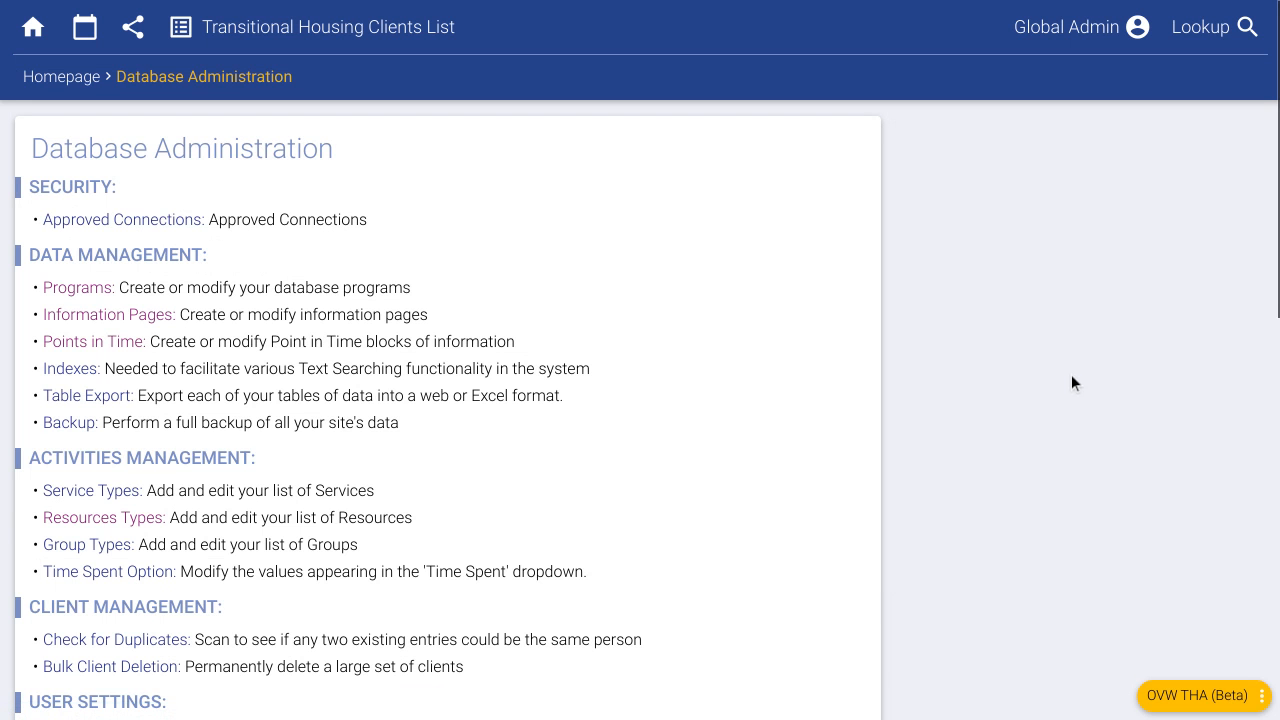
- Open the Transitional Housing Clients program settings and scroll to its Housing Unit List
click(94, 290)
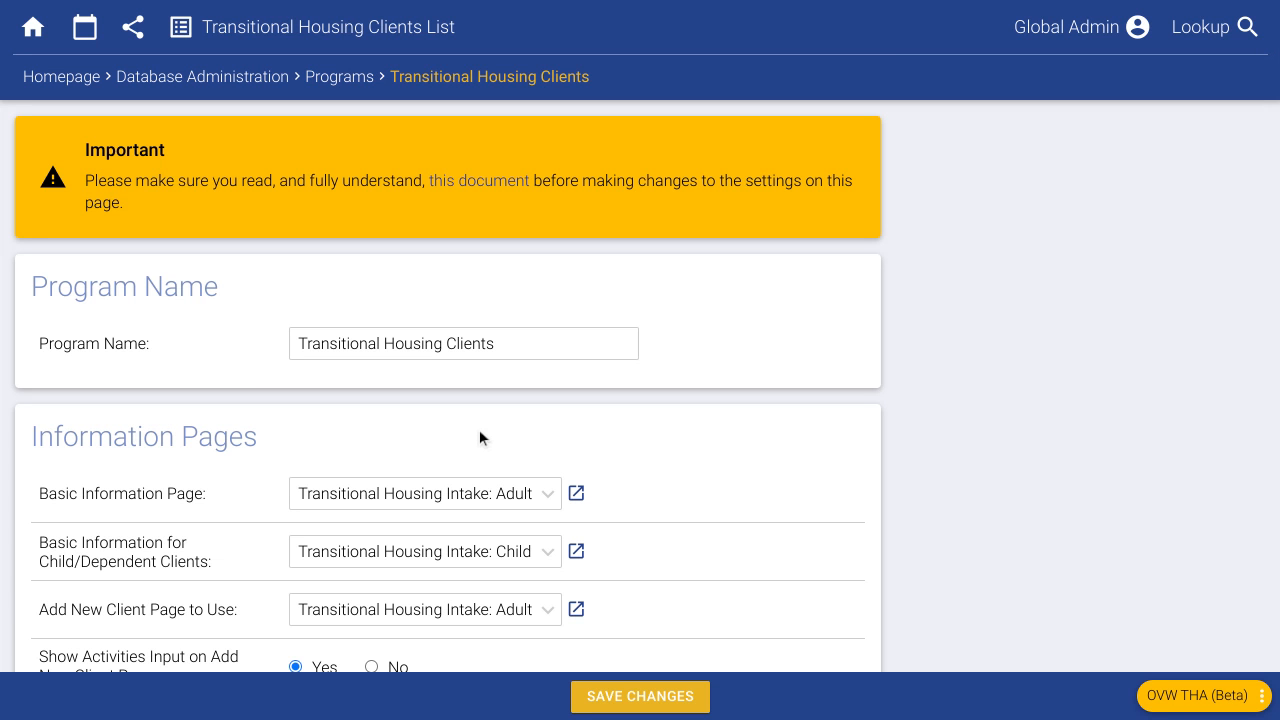
drag(511, 352, 295, 347)
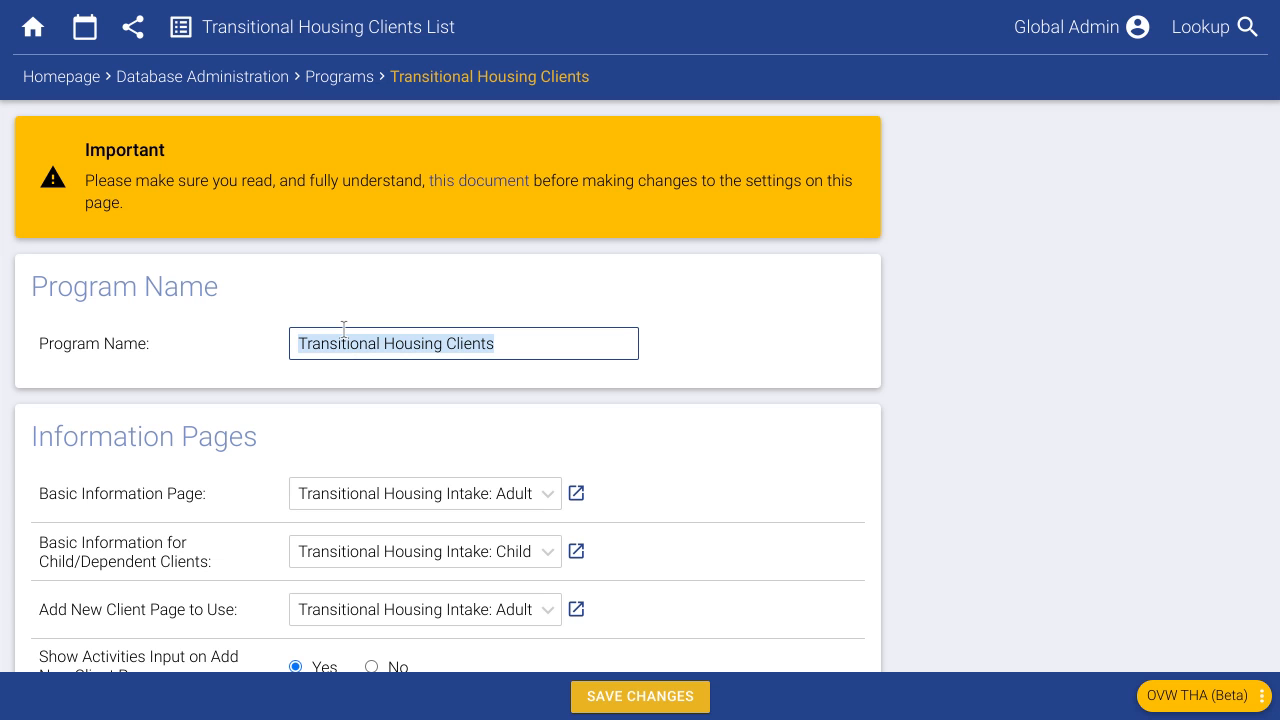
click(670, 365)
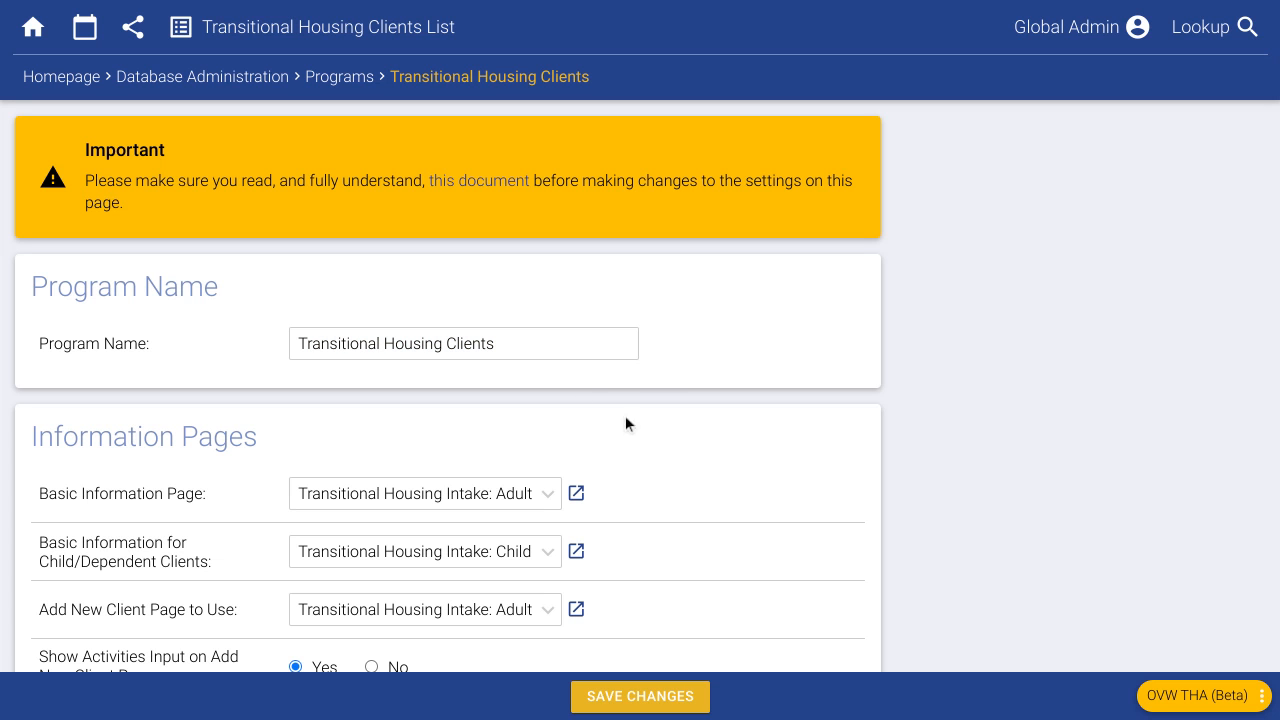
scroll(697, 475, down, 10)
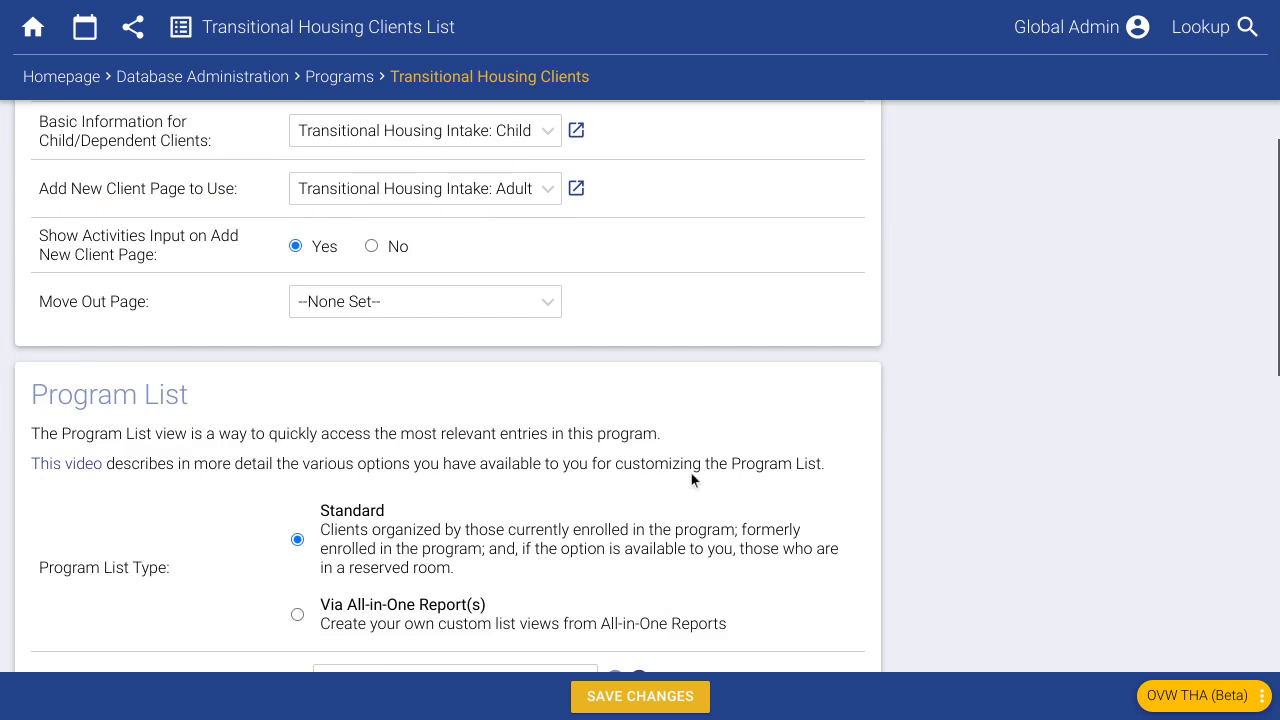
scroll(687, 475, down, 5)
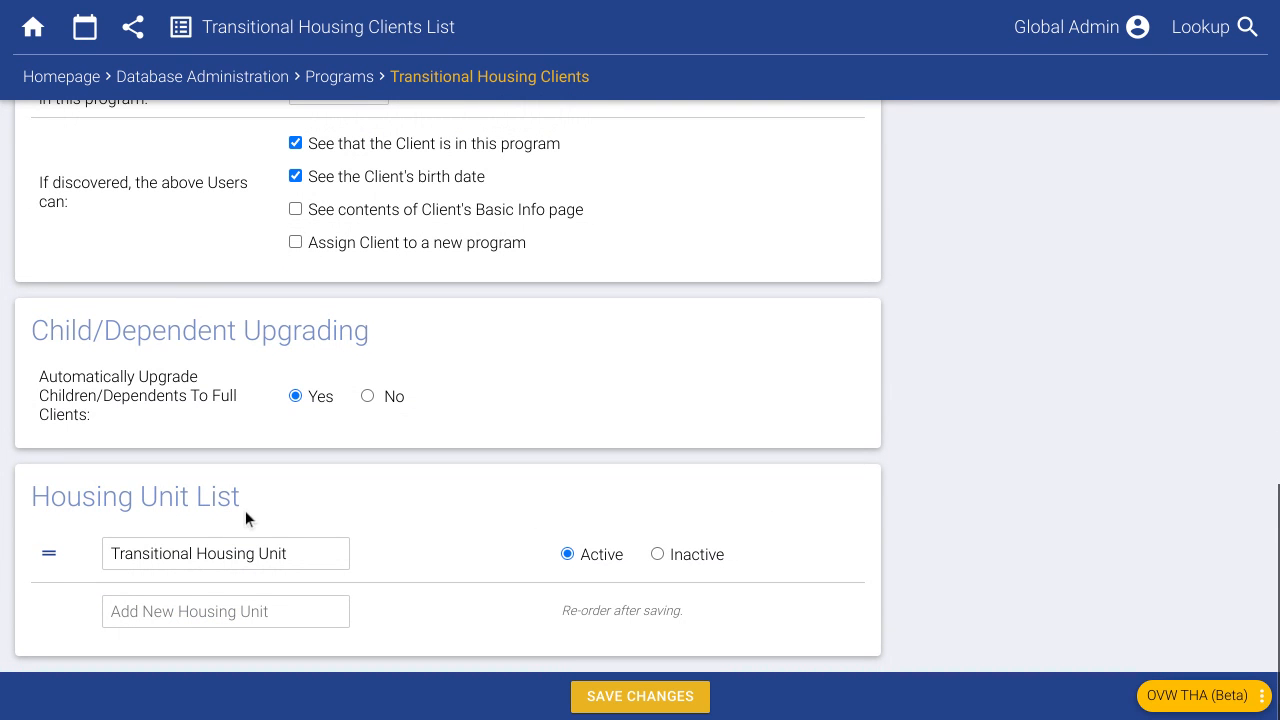
- Rename the housing unit to 'Oak St TH' and add 'Maple St TH'
triple_click(245, 561)
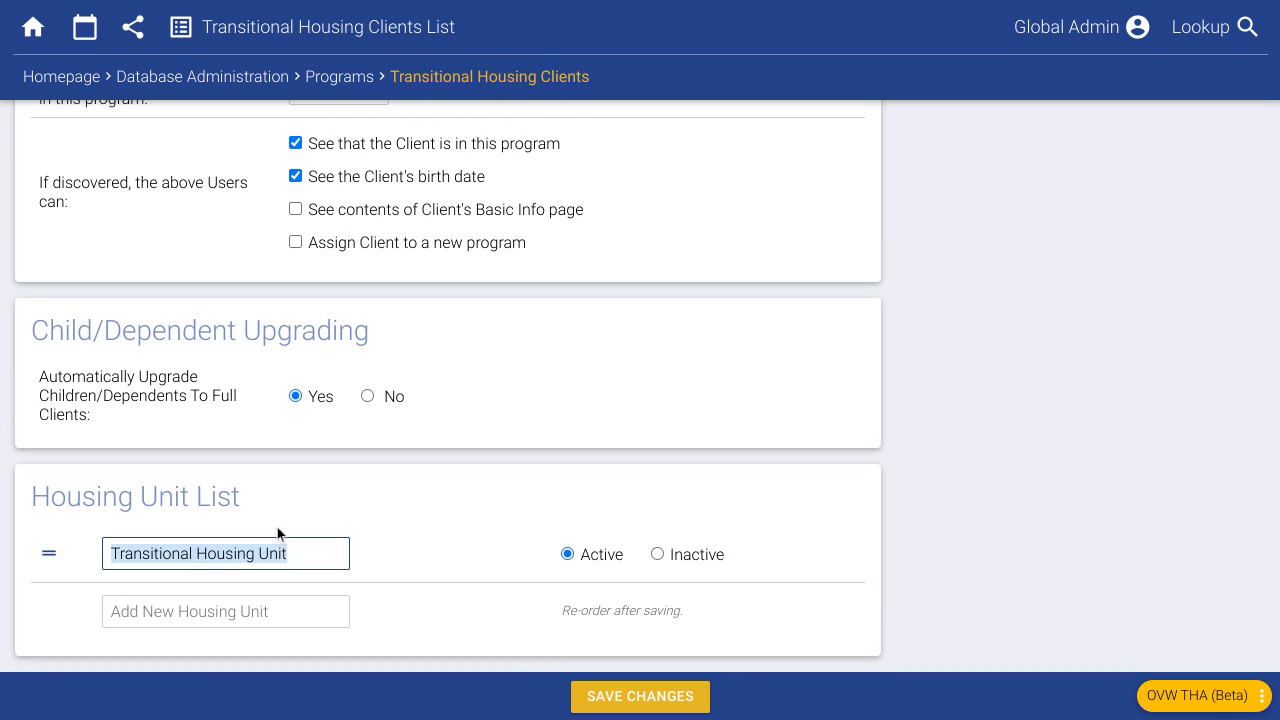
text(Oak St TH)
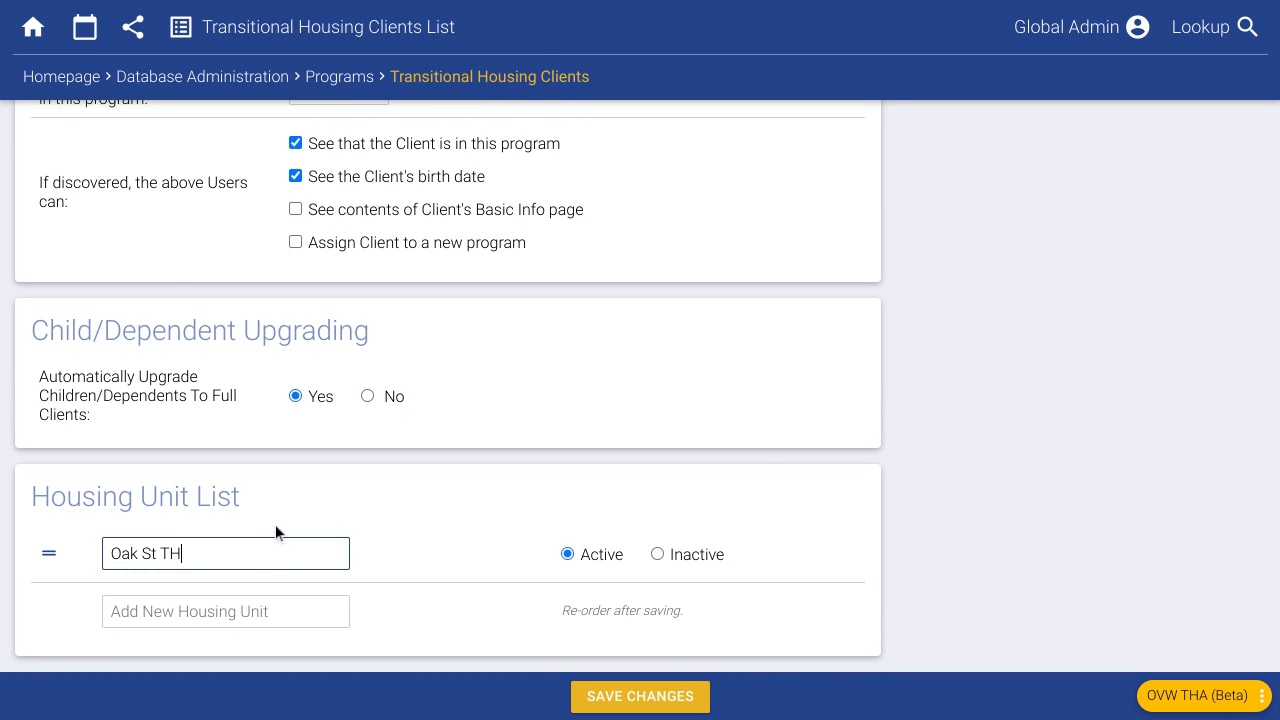
click(289, 617)
text(Maple St TH)
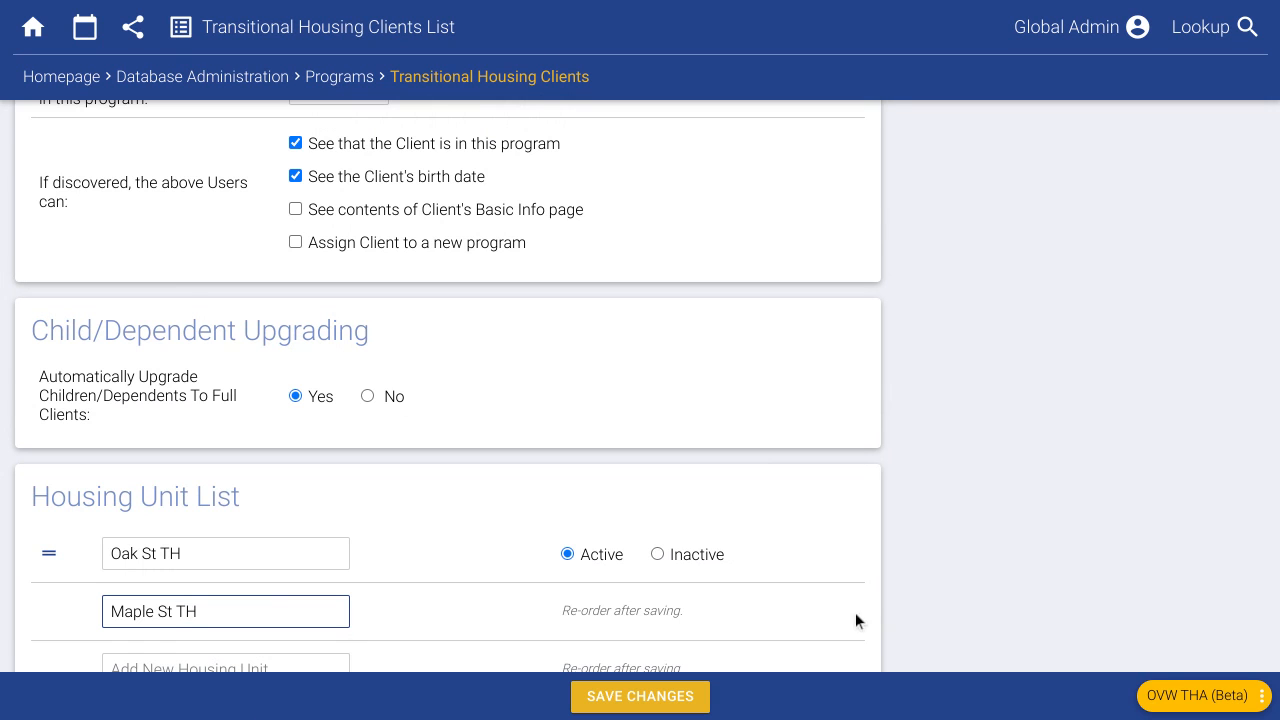
click(958, 508)
- Save the program's housing unit changes and return to the Programs list
scroll(900, 525, down, 1)
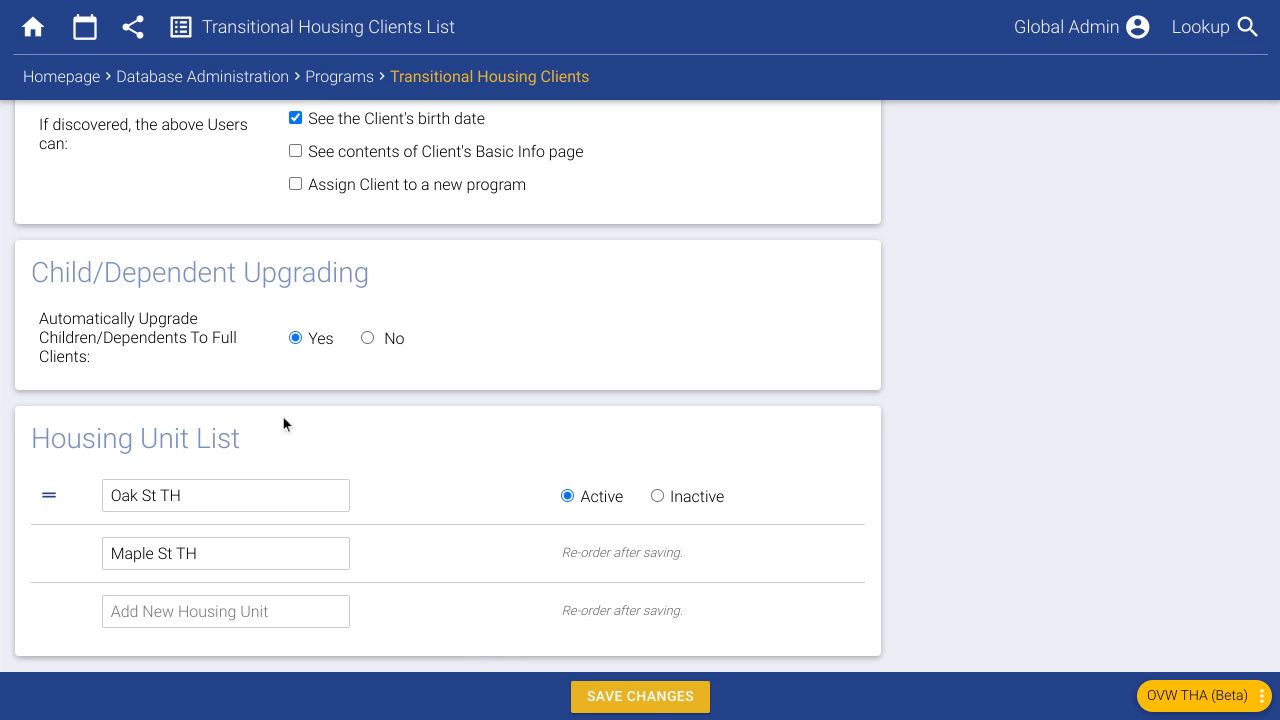
click(650, 698)
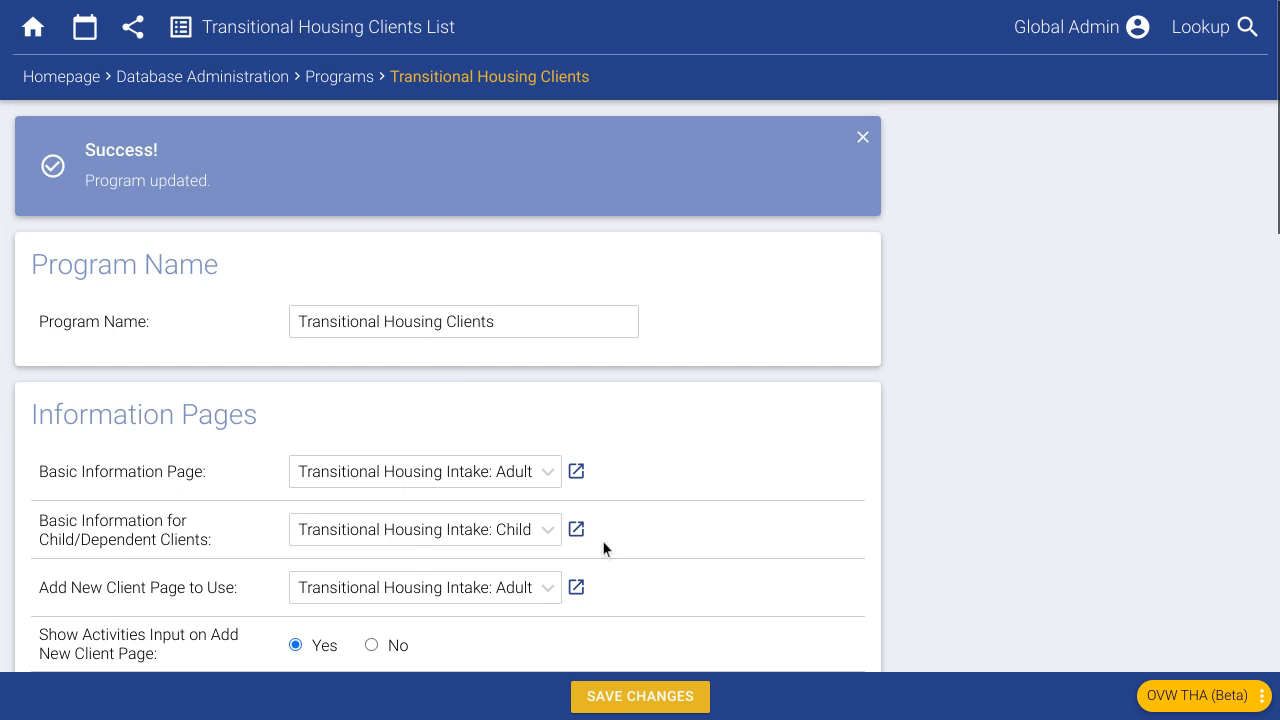
scroll(697, 484, down, 15)
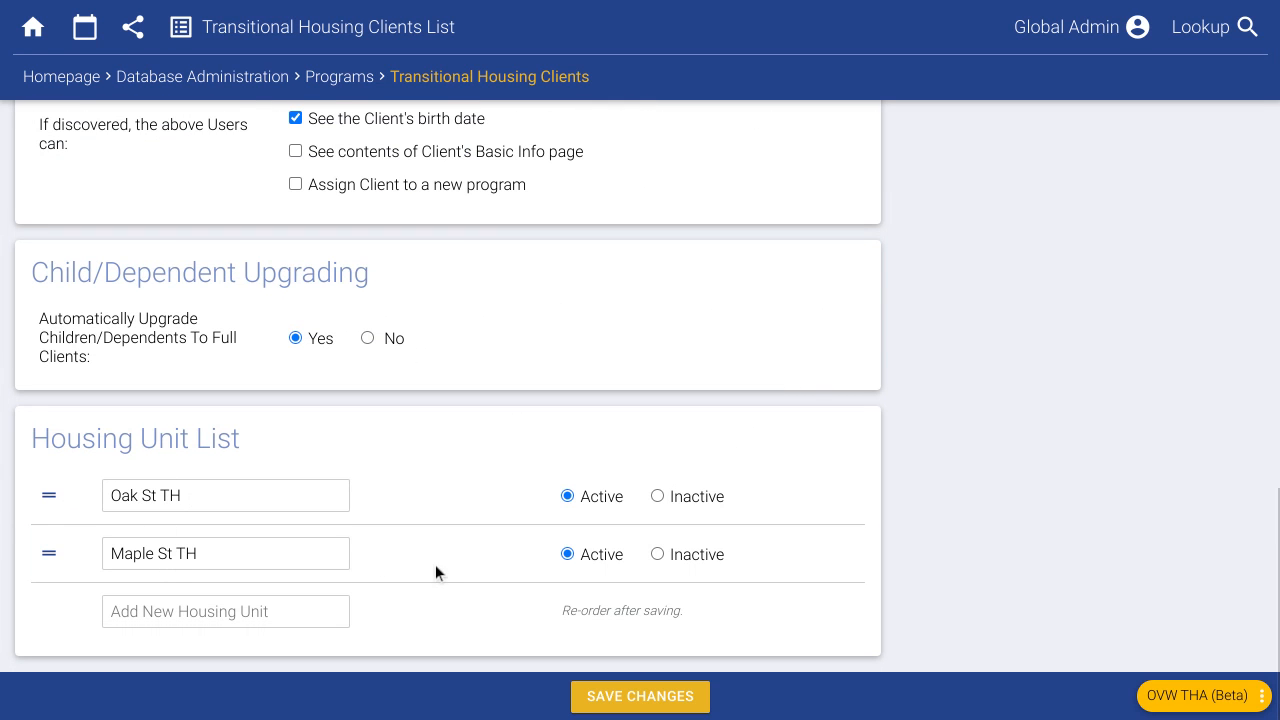
click(351, 80)
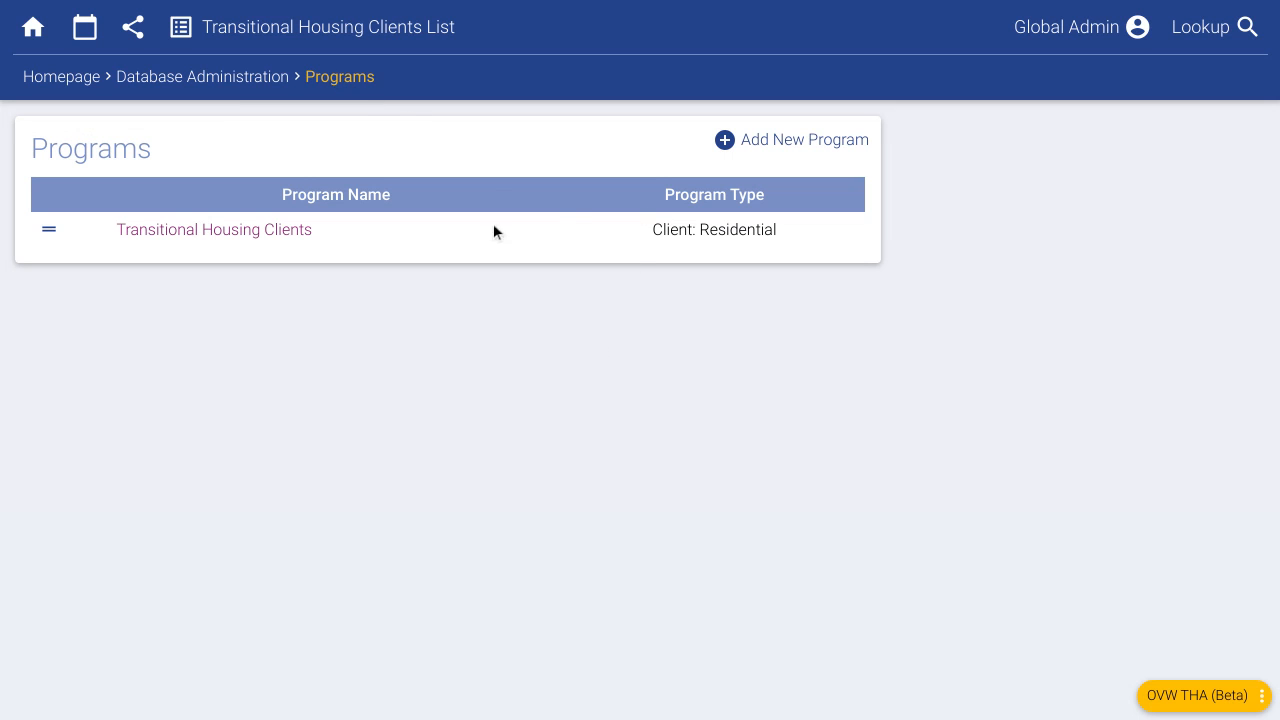
- Bring up the Add New Program form for a Client-type program, then return home
click(818, 142)
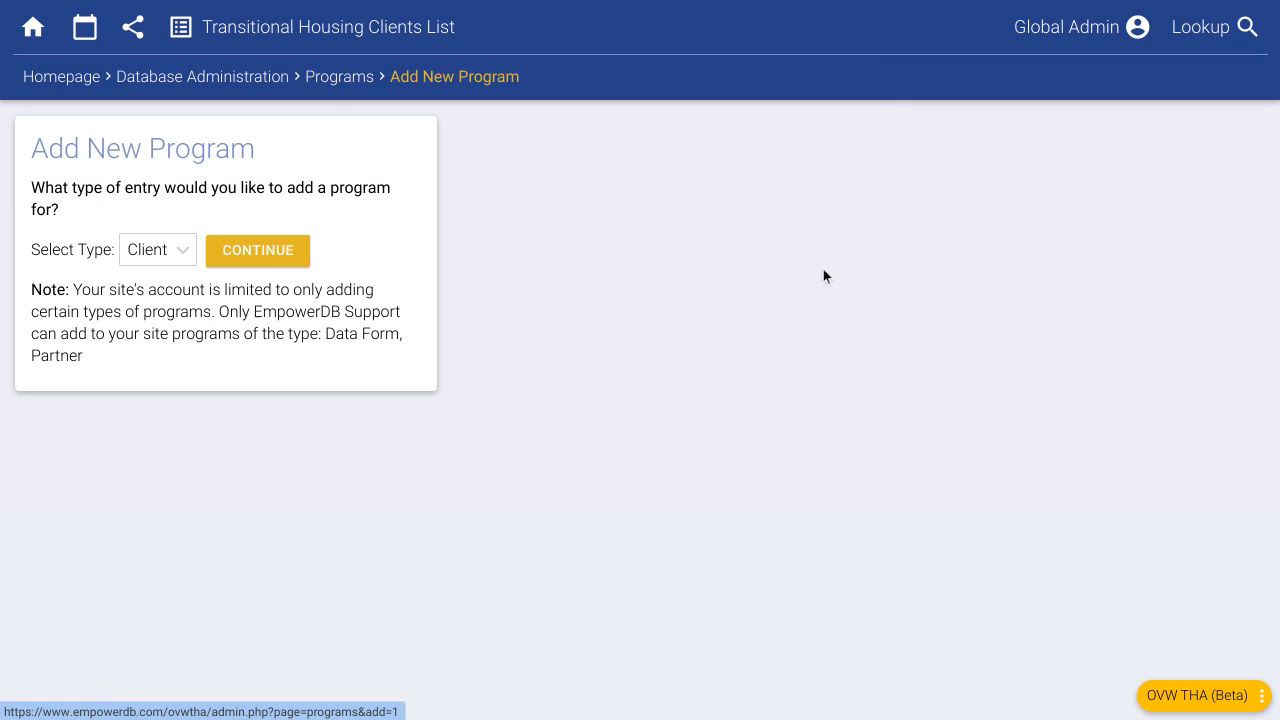
click(272, 258)
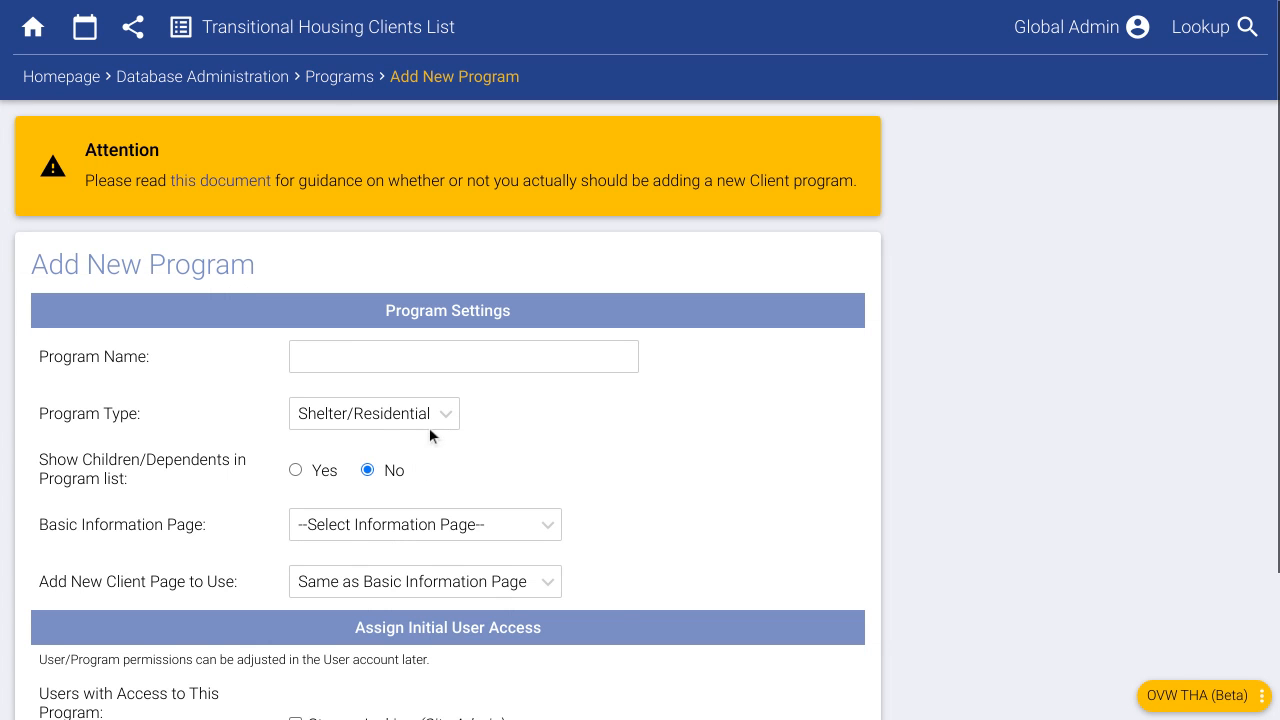
click(385, 356)
click(767, 349)
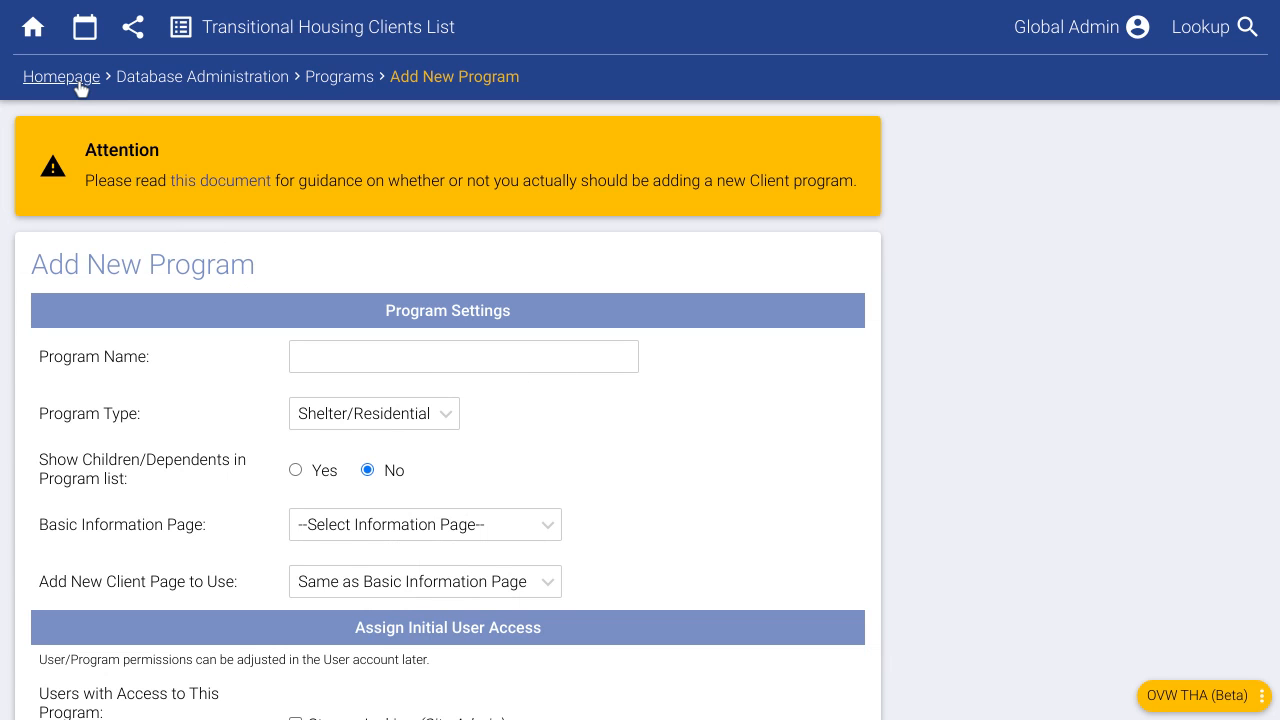
scroll(665, 470, down, 2)
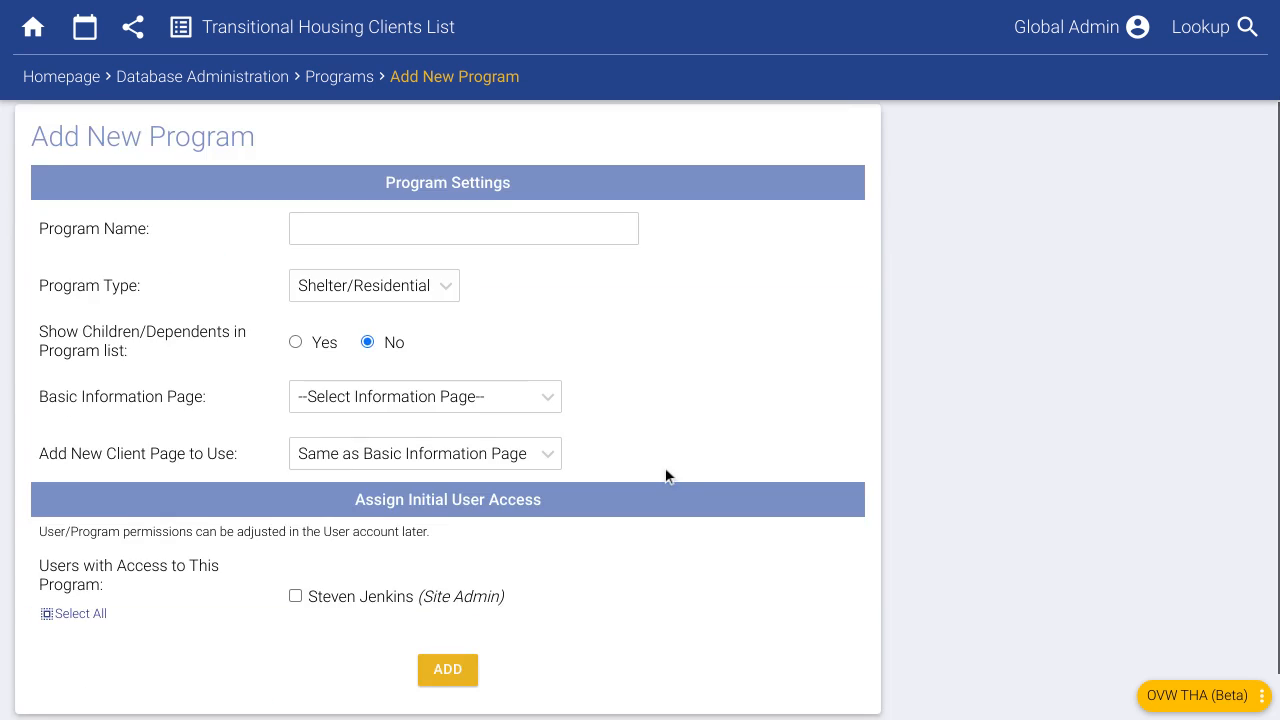
scroll(657, 470, up, 2)
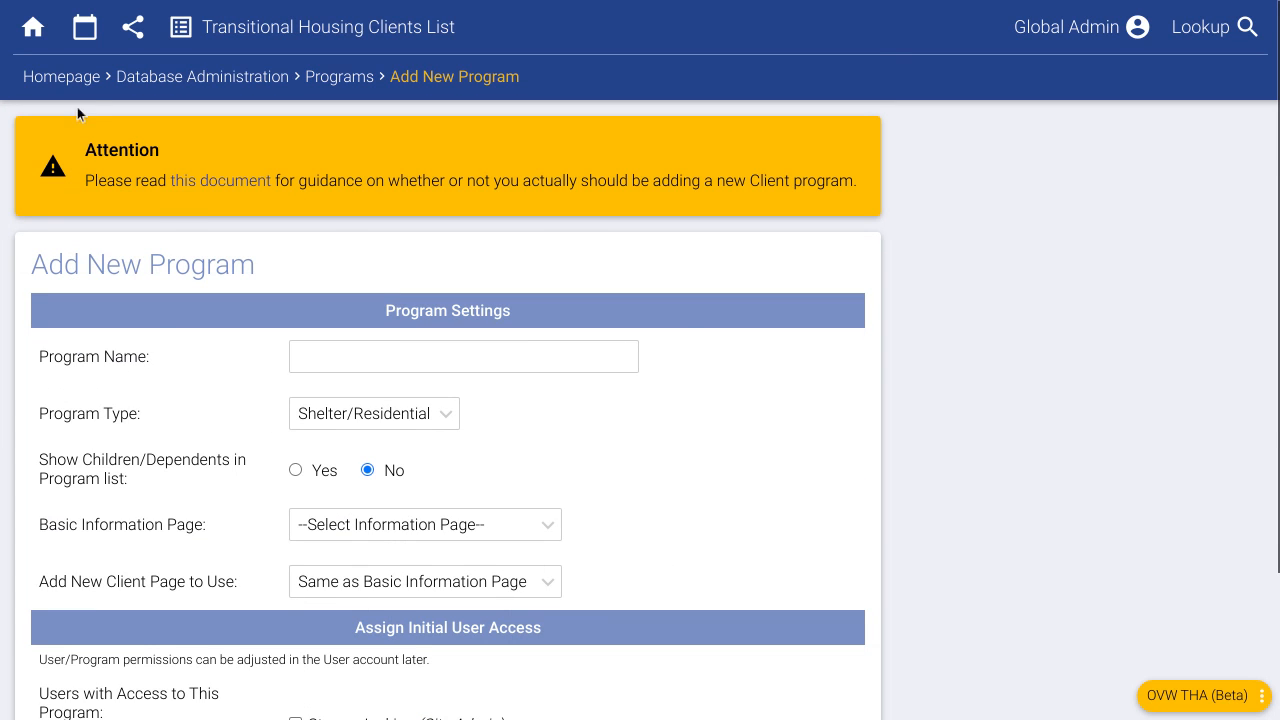
click(66, 78)
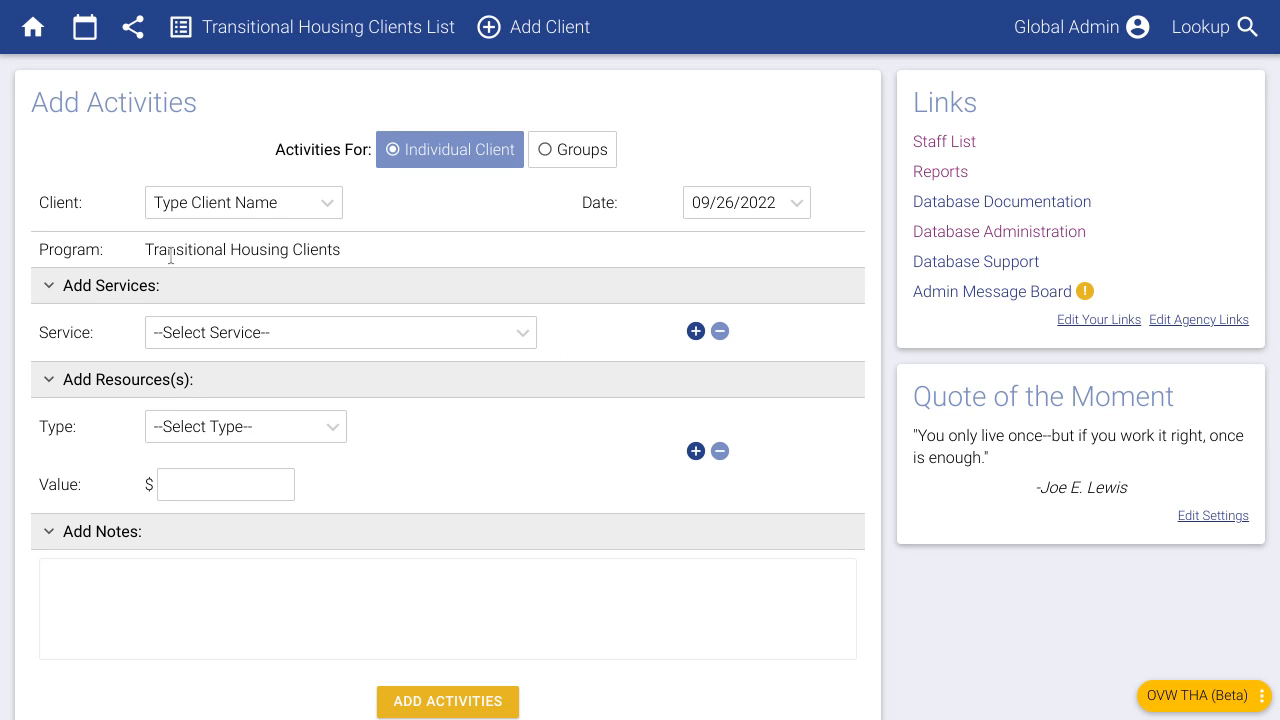
- Check the Transitional Housing Clients program in Add Activities, then go to Reports
drag(145, 250, 341, 255)
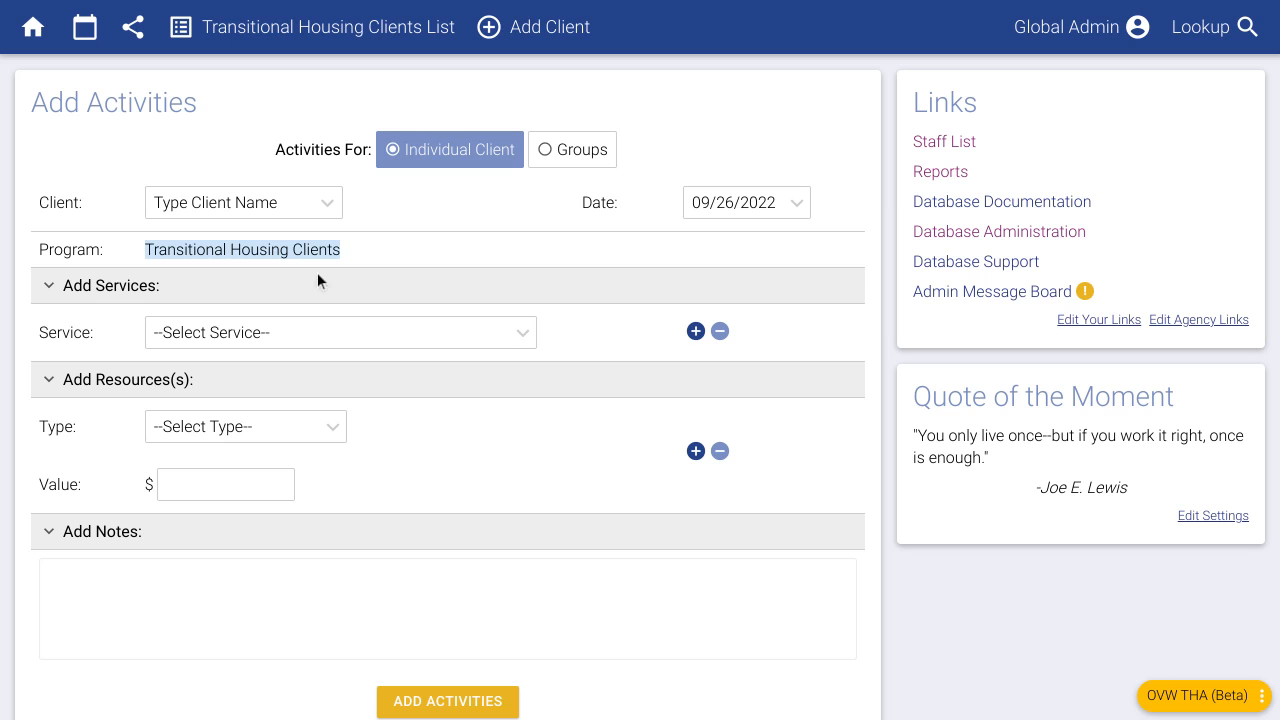
click(311, 252)
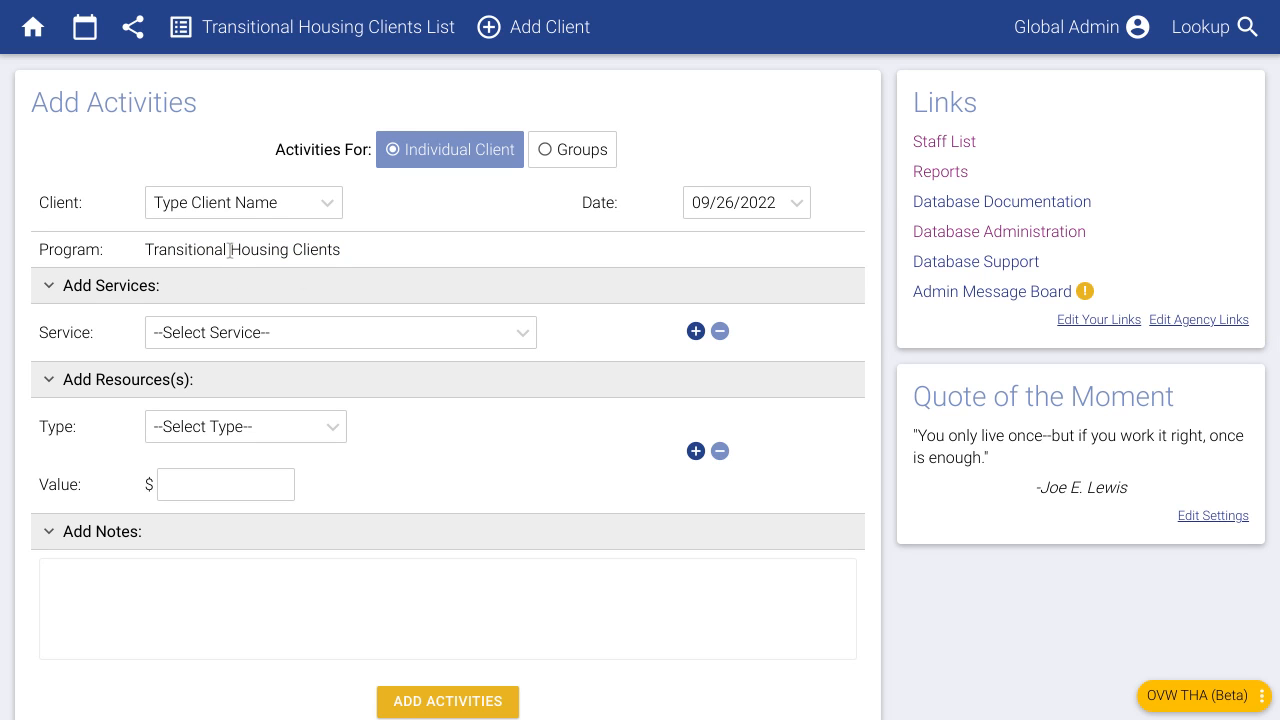
click(914, 179)
- Confirm Transitional Housing Clients is listed as an OVW THA report contract, then return home
click(135, 186)
click(229, 276)
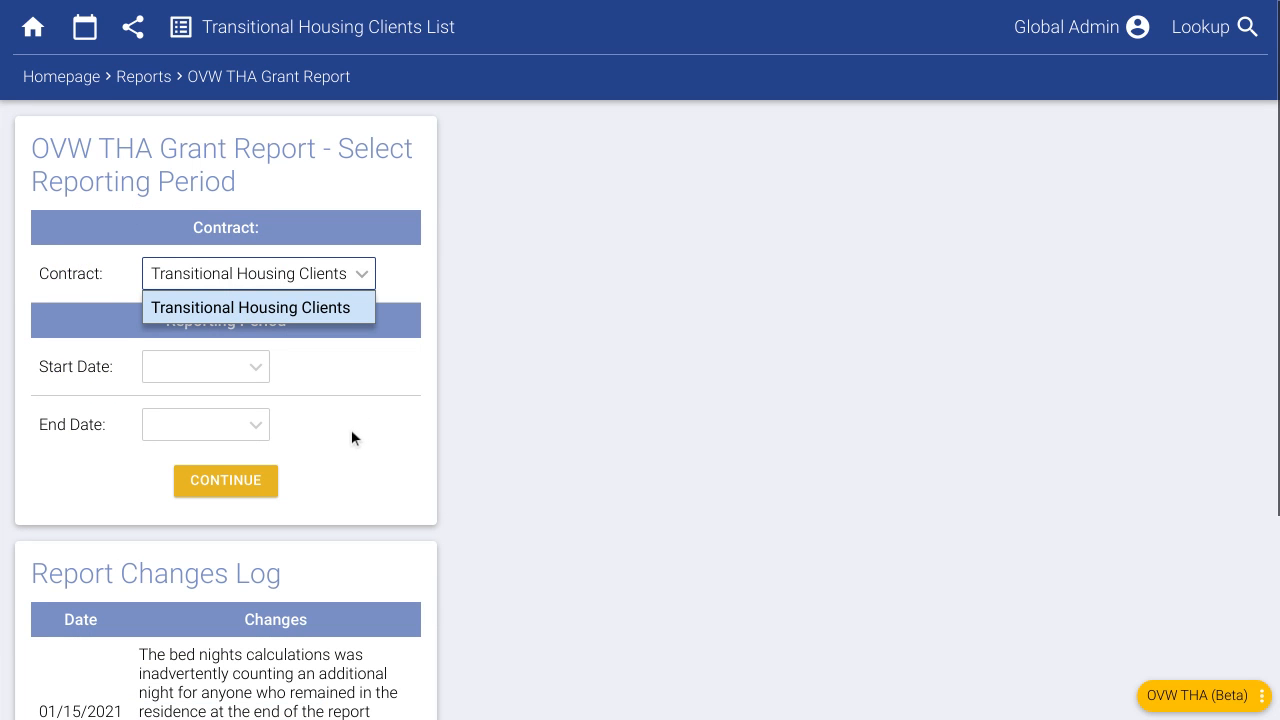
click(509, 402)
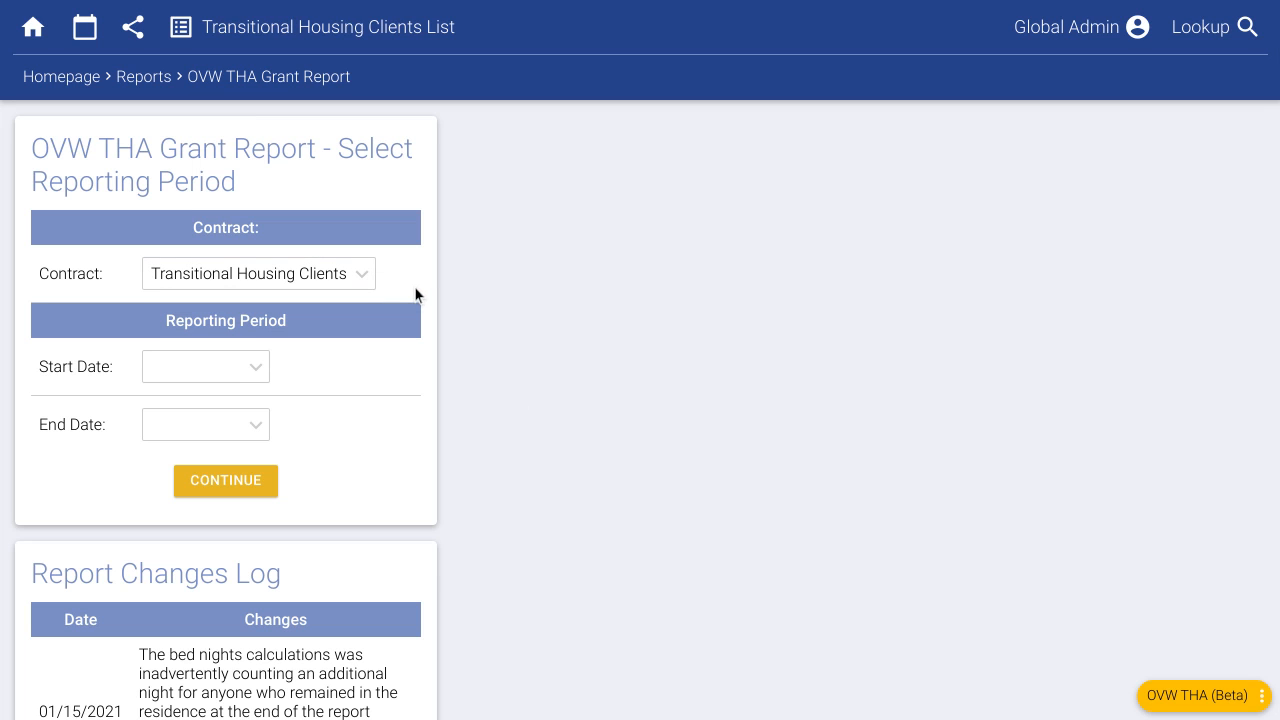
click(71, 84)
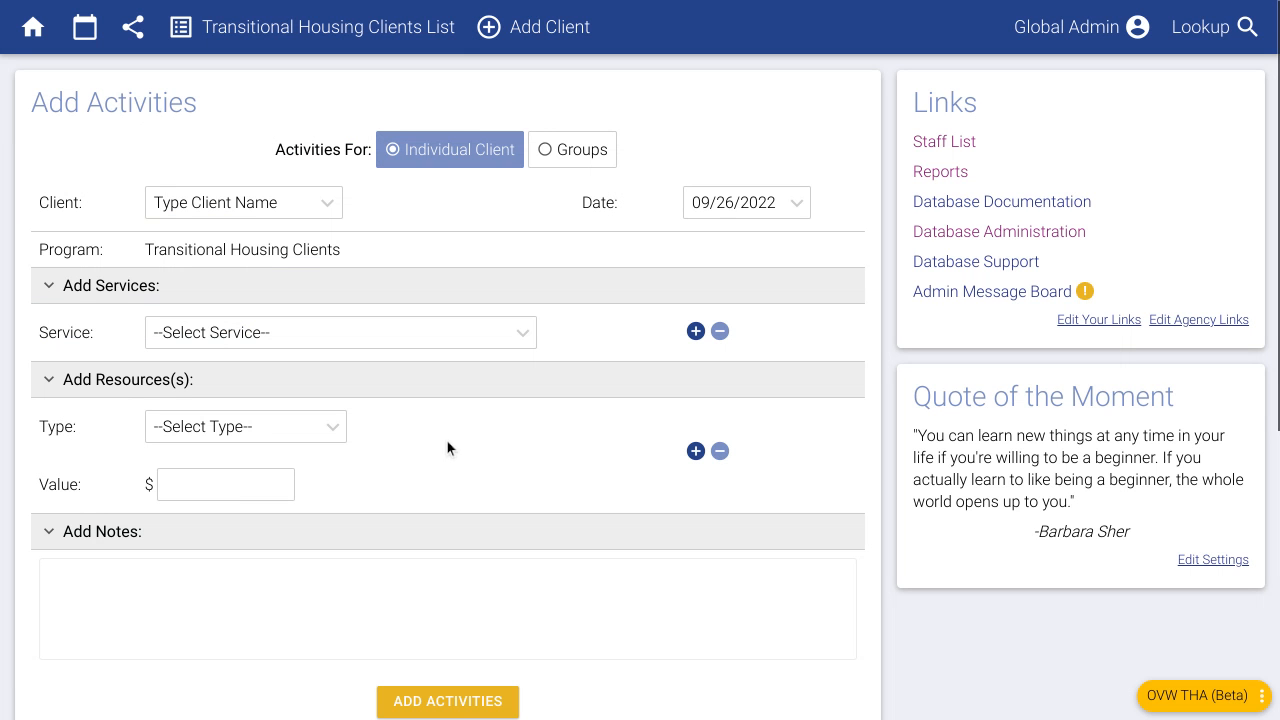
- Review the services in the Add Activities Service list, then go to Database Administration
click(400, 341)
scroll(293, 546, down, 2)
scroll(344, 572, up, 2)
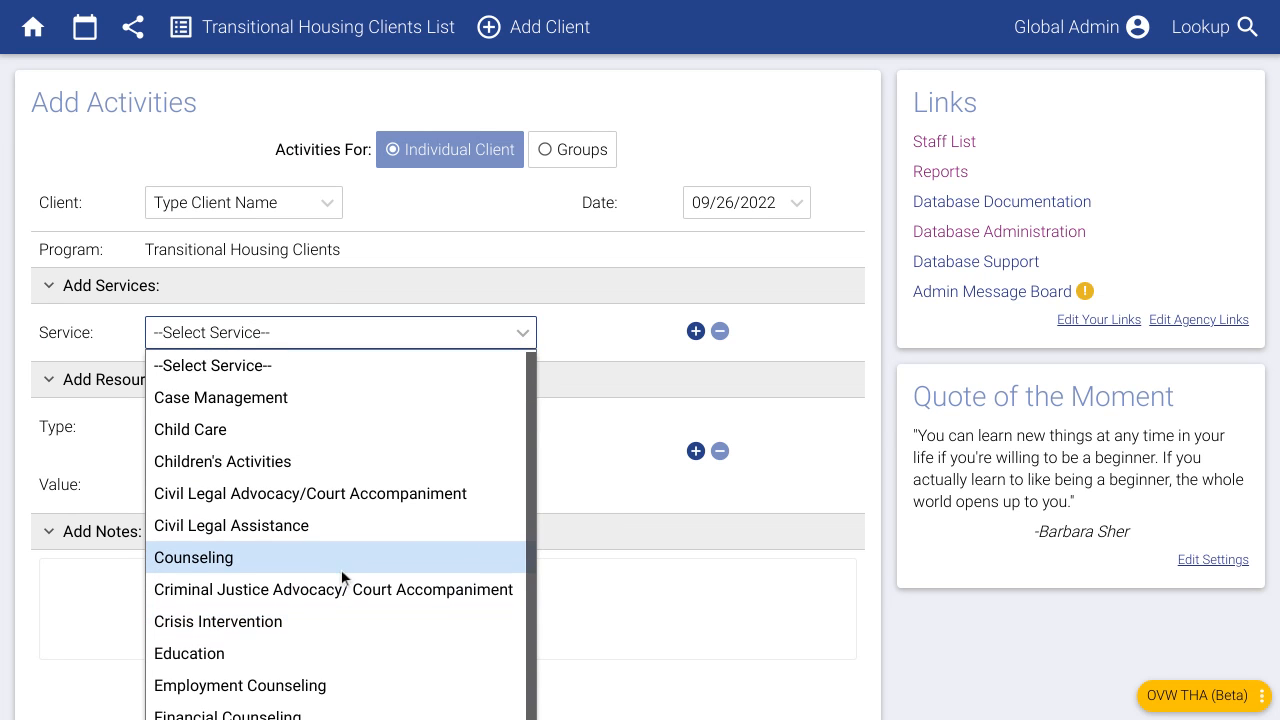
scroll(340, 570, down, 2)
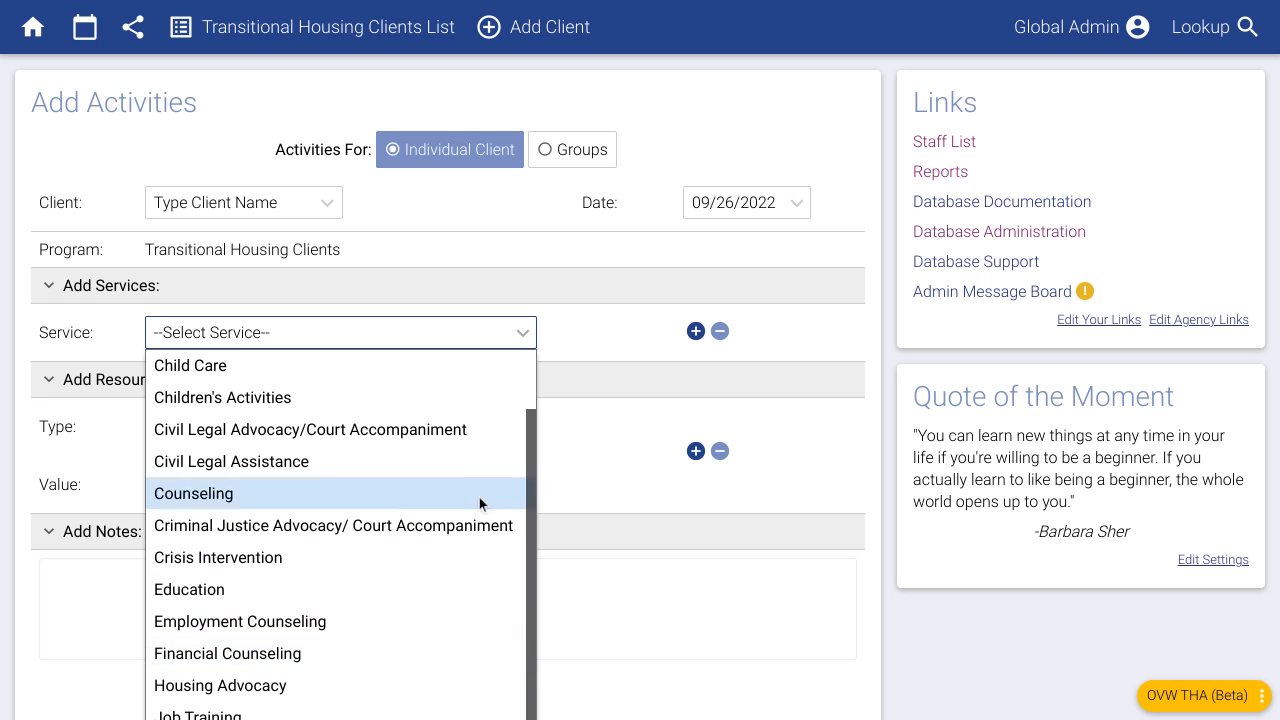
click(574, 314)
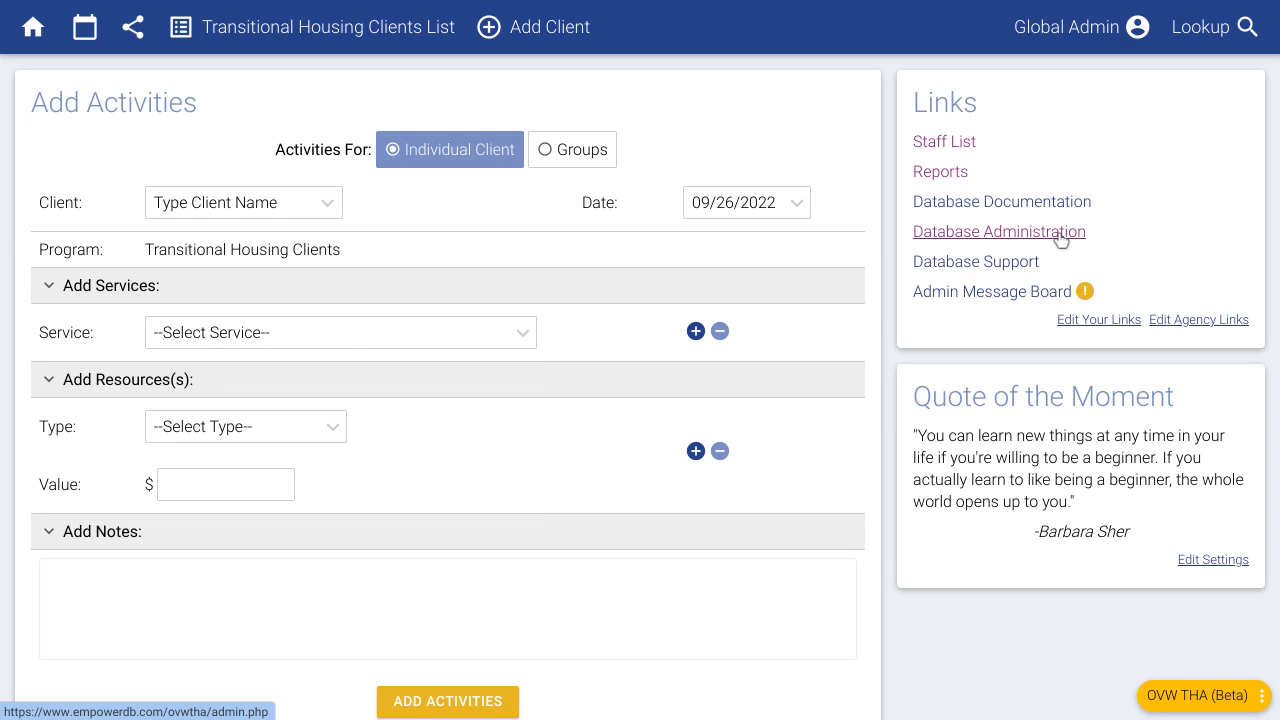
click(345, 333)
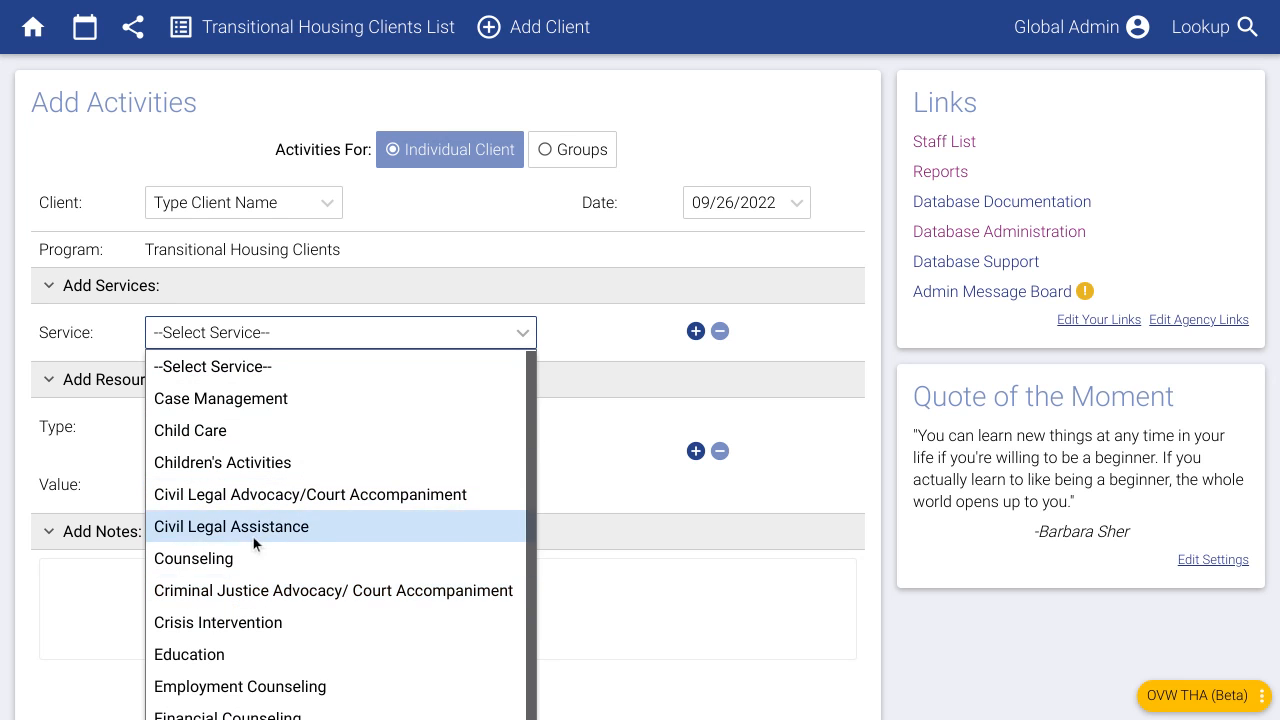
click(587, 355)
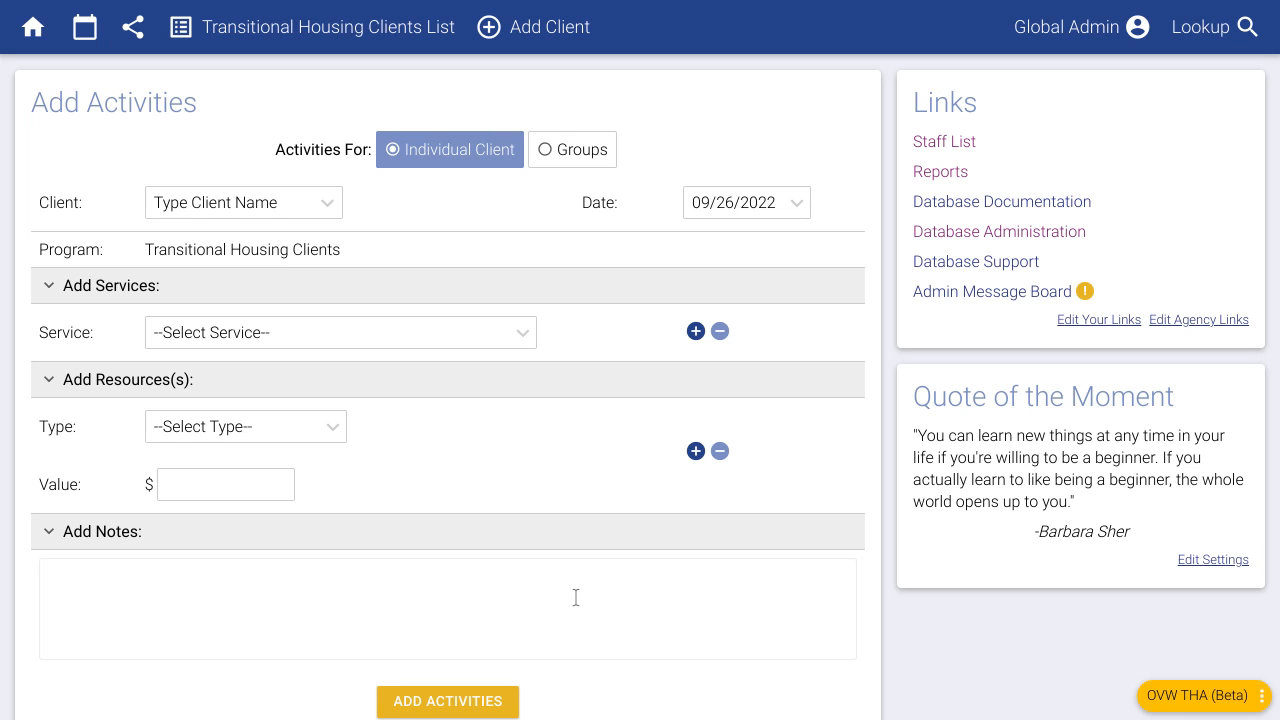
click(963, 233)
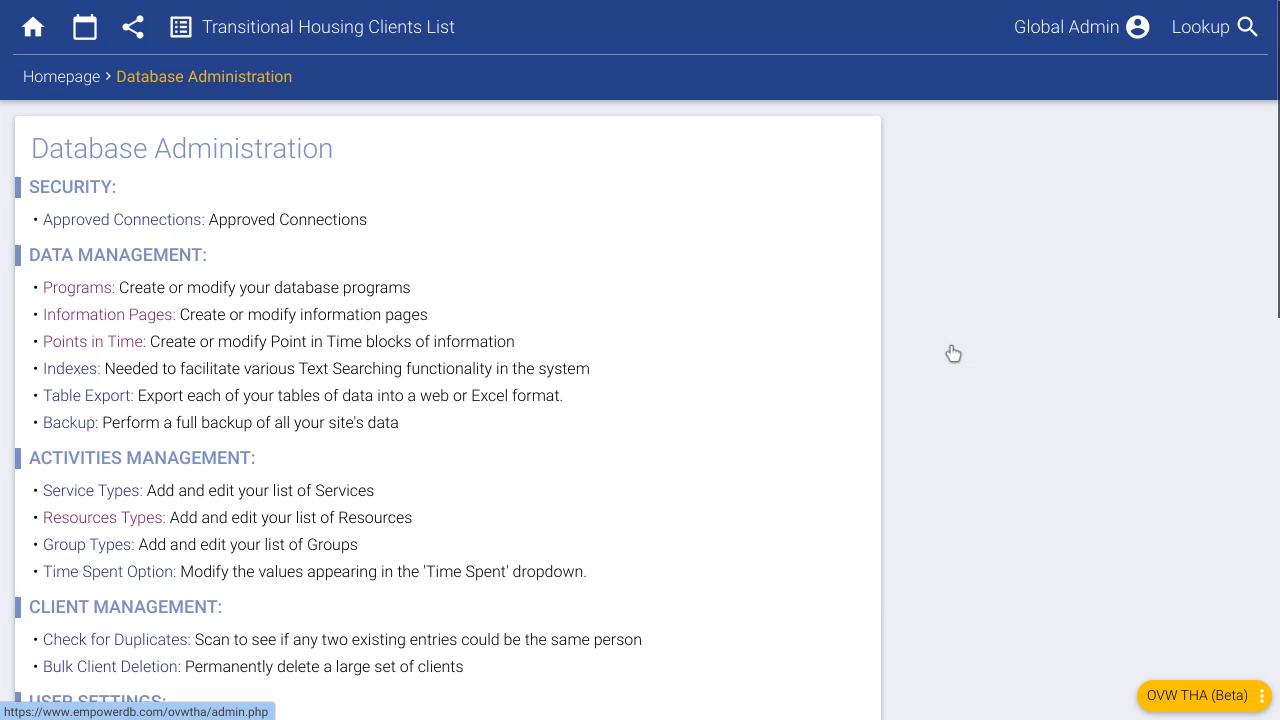
- From the Service Types list, start a new service type with a blank Add Service Type form
scroll(140, 467, down, 1)
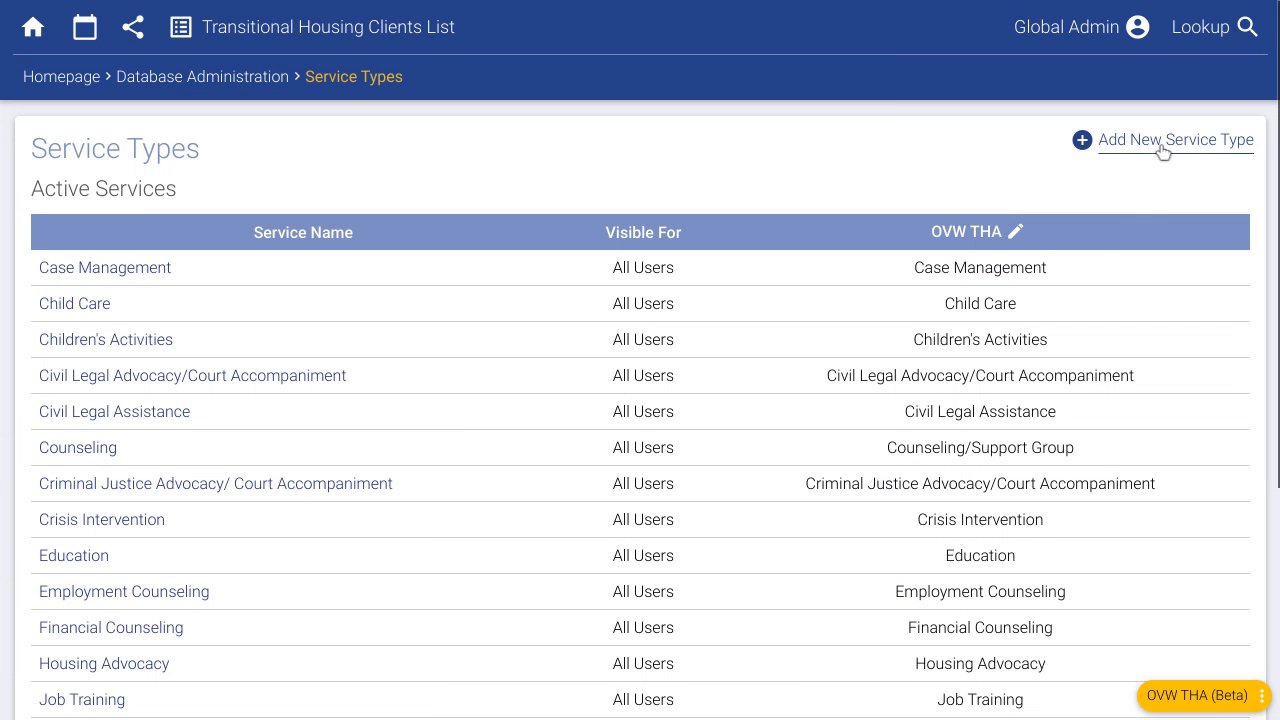
click(1163, 149)
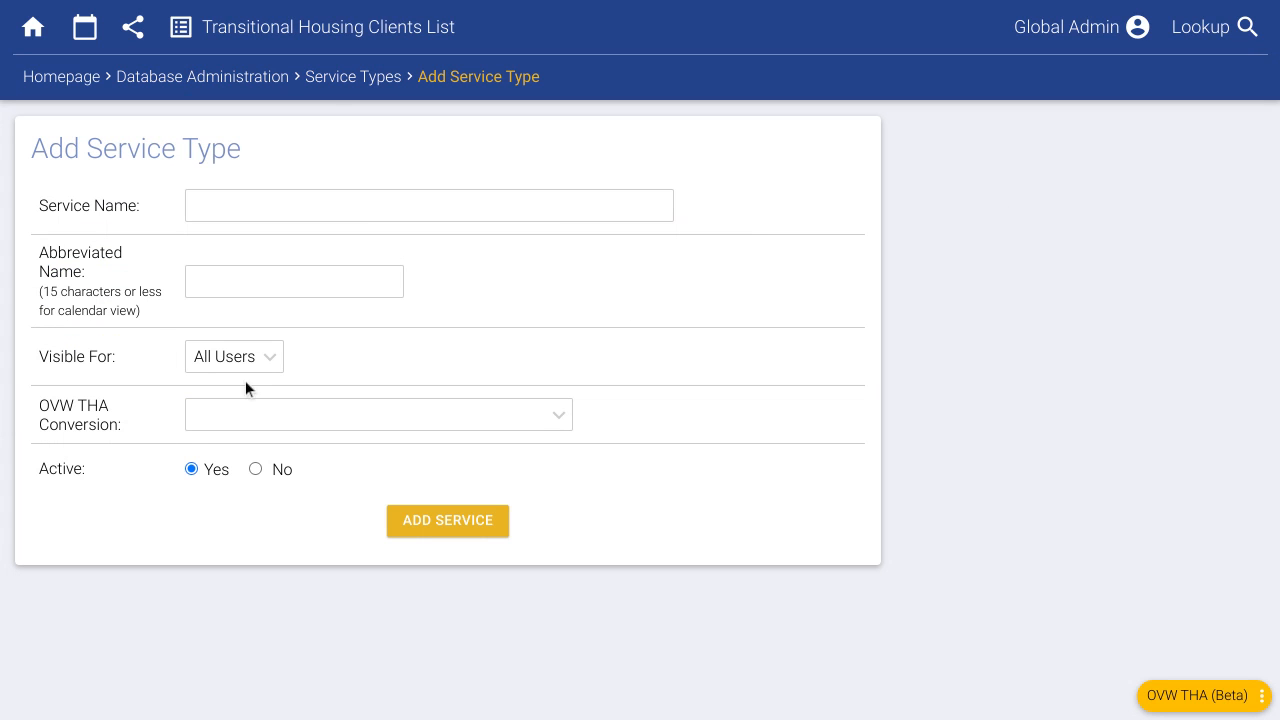
- Create service type 'Children Activity: Art Time', abbreviated 'Child: Art', mapped to Children's Activities
click(244, 208)
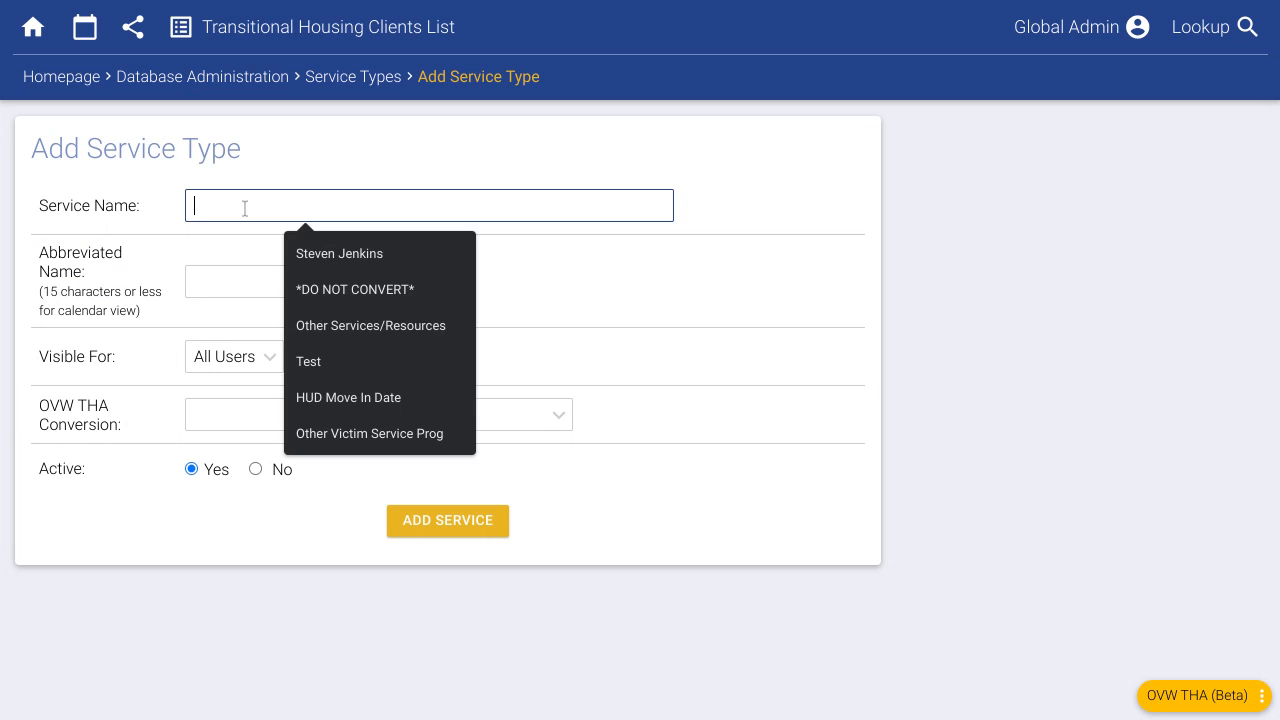
text(Childr)
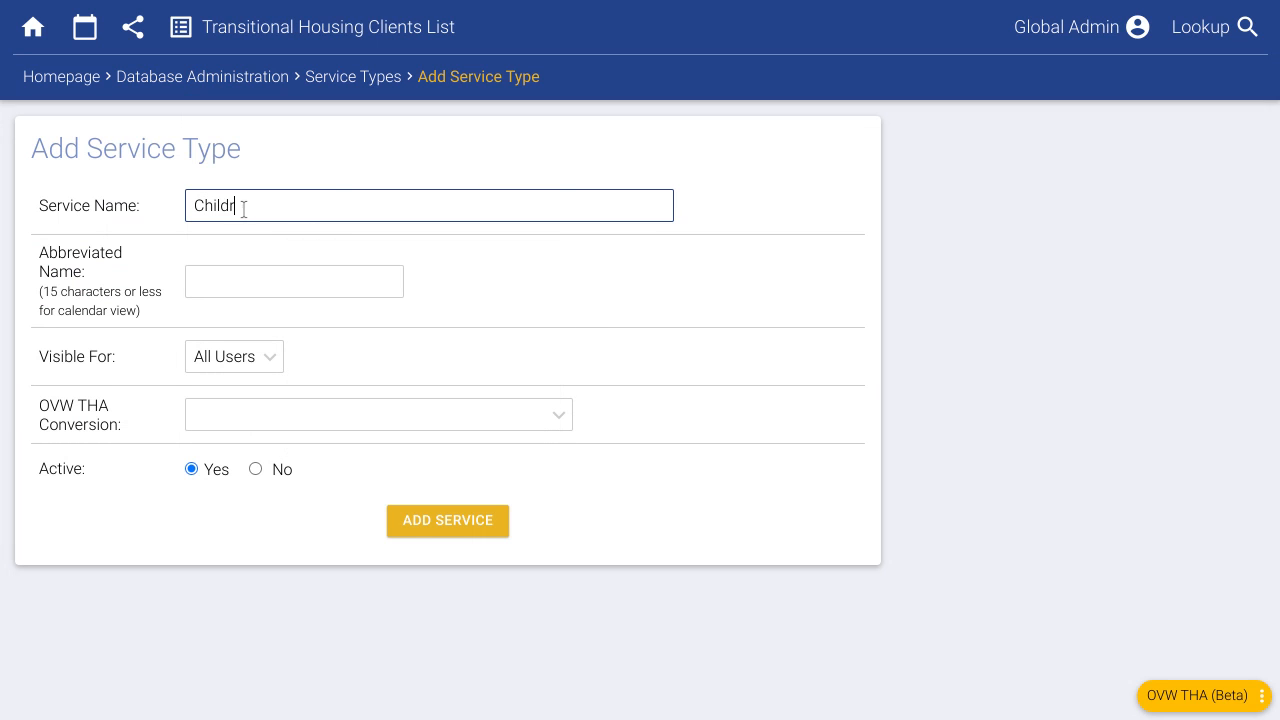
text(en Activity: Art Time)
click(506, 265)
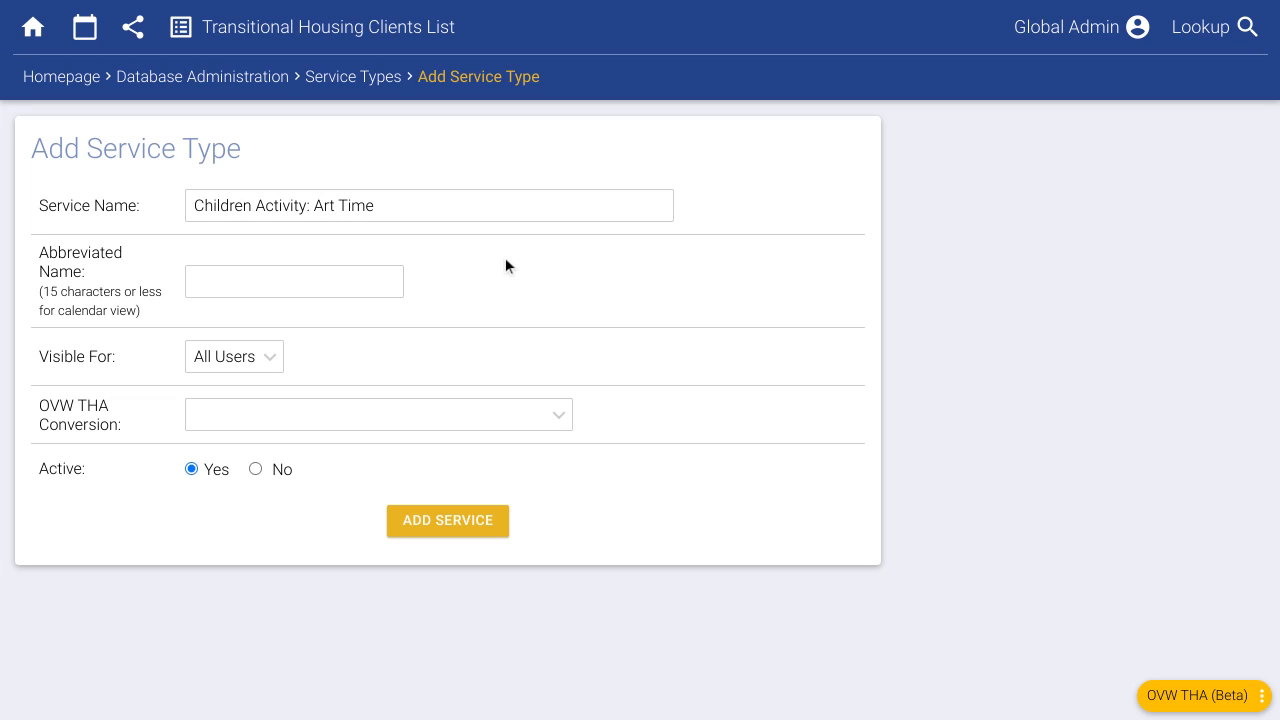
click(269, 279)
text(Child: Art)
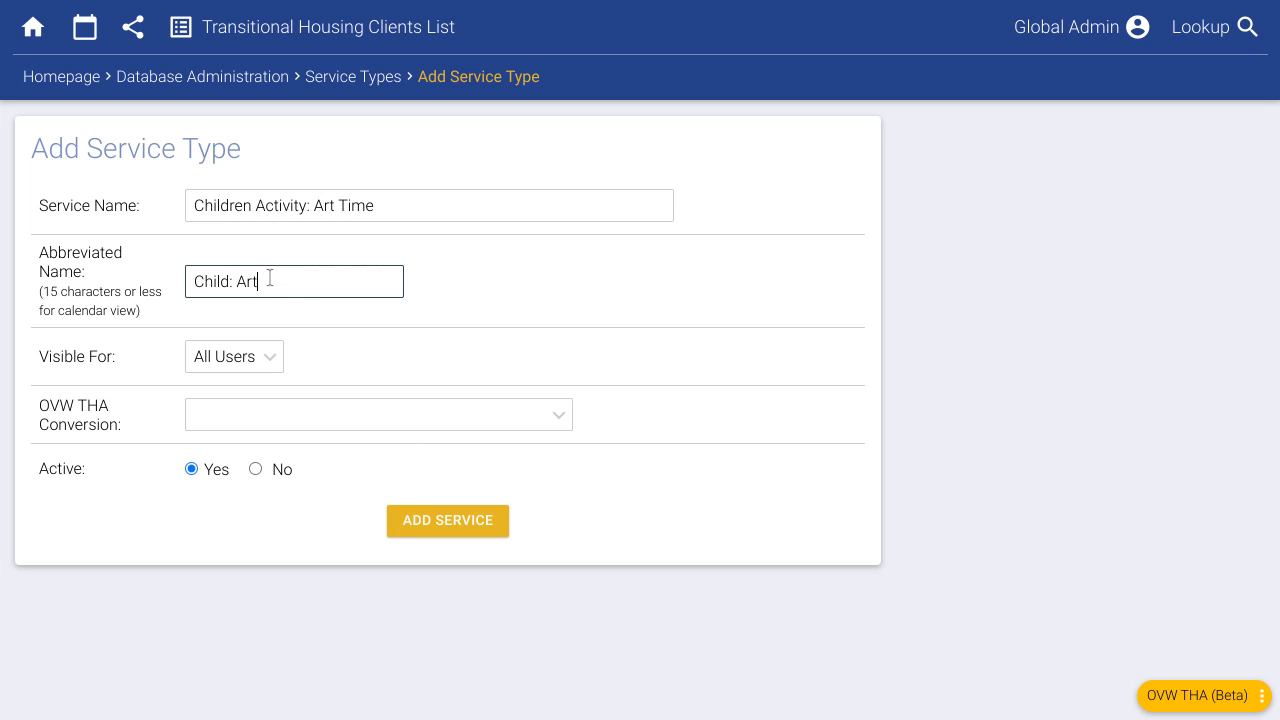
click(300, 418)
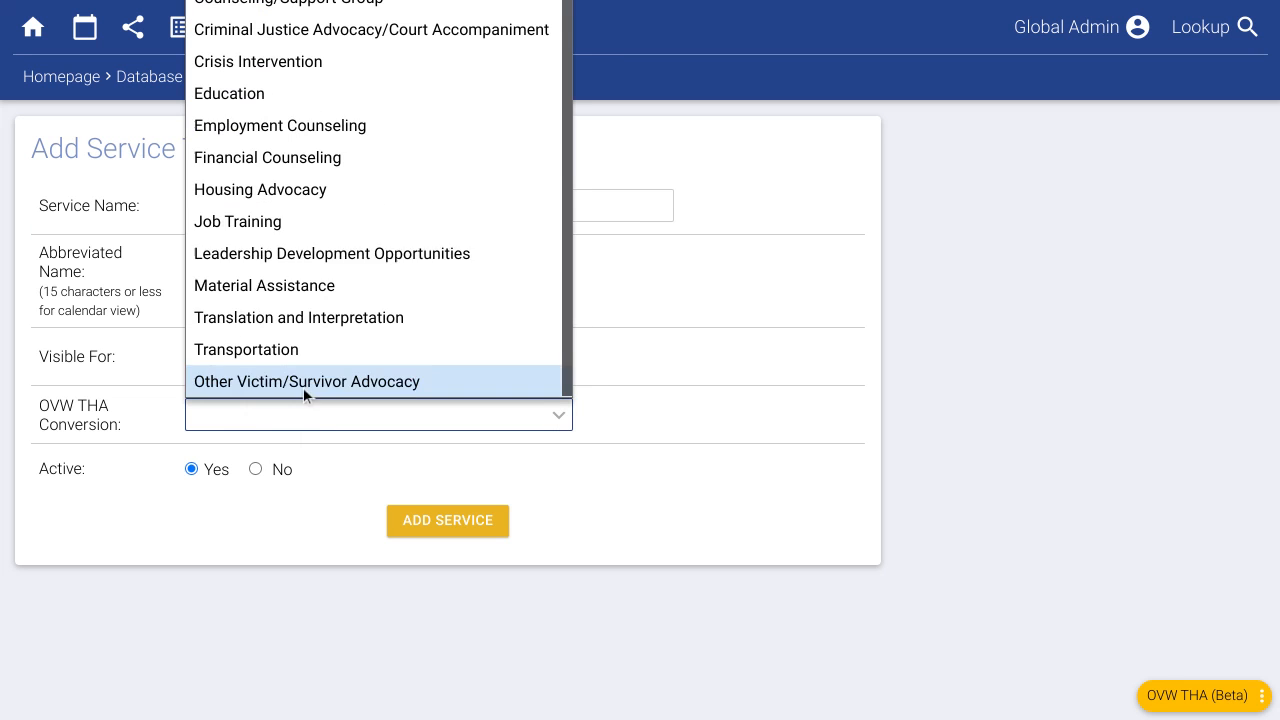
scroll(281, 115, up, 1)
click(281, 0)
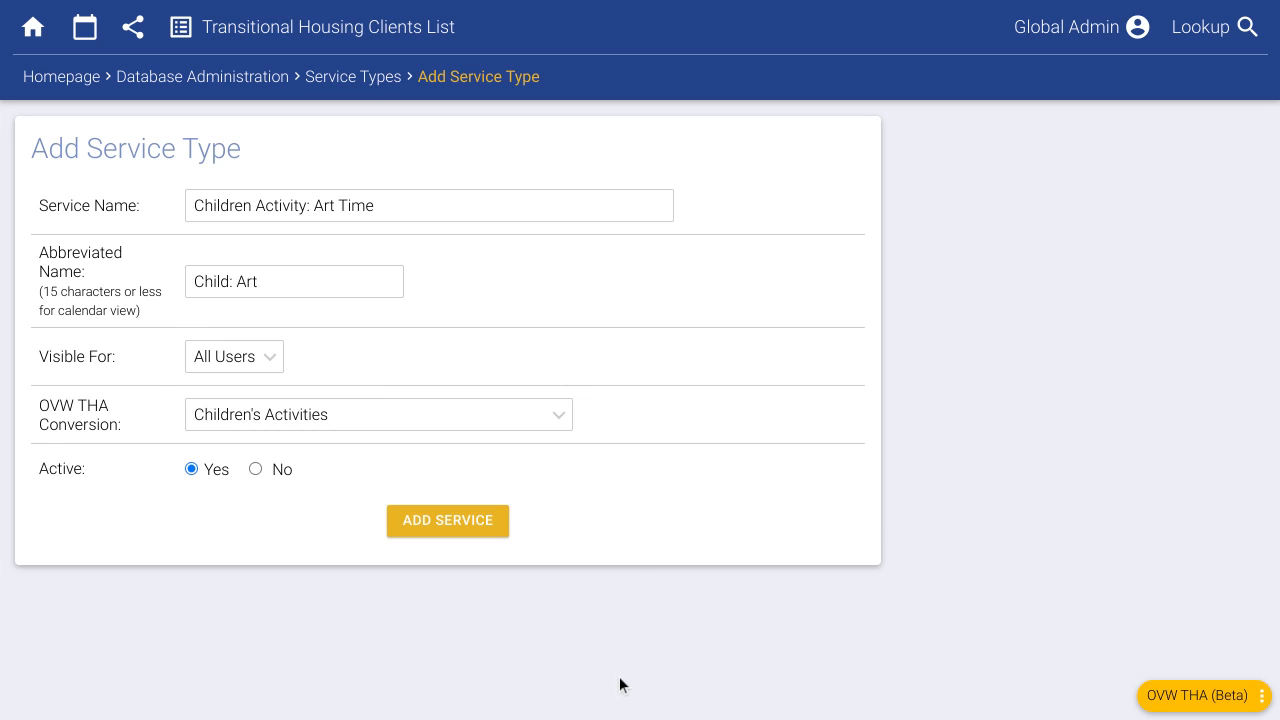
scroll(501, 523, down, 1)
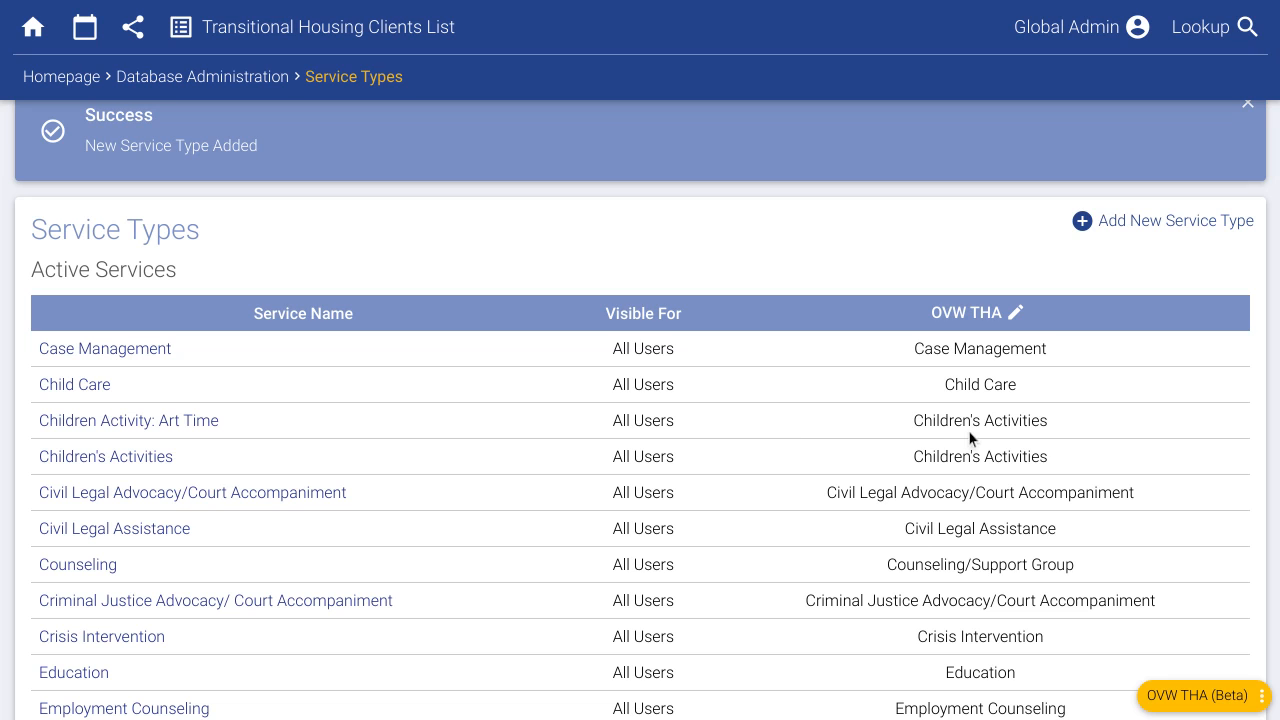
- Check the Art Time row's OVW THA category, review the seven Resources Types, then open Group Types
drag(918, 412, 1048, 422)
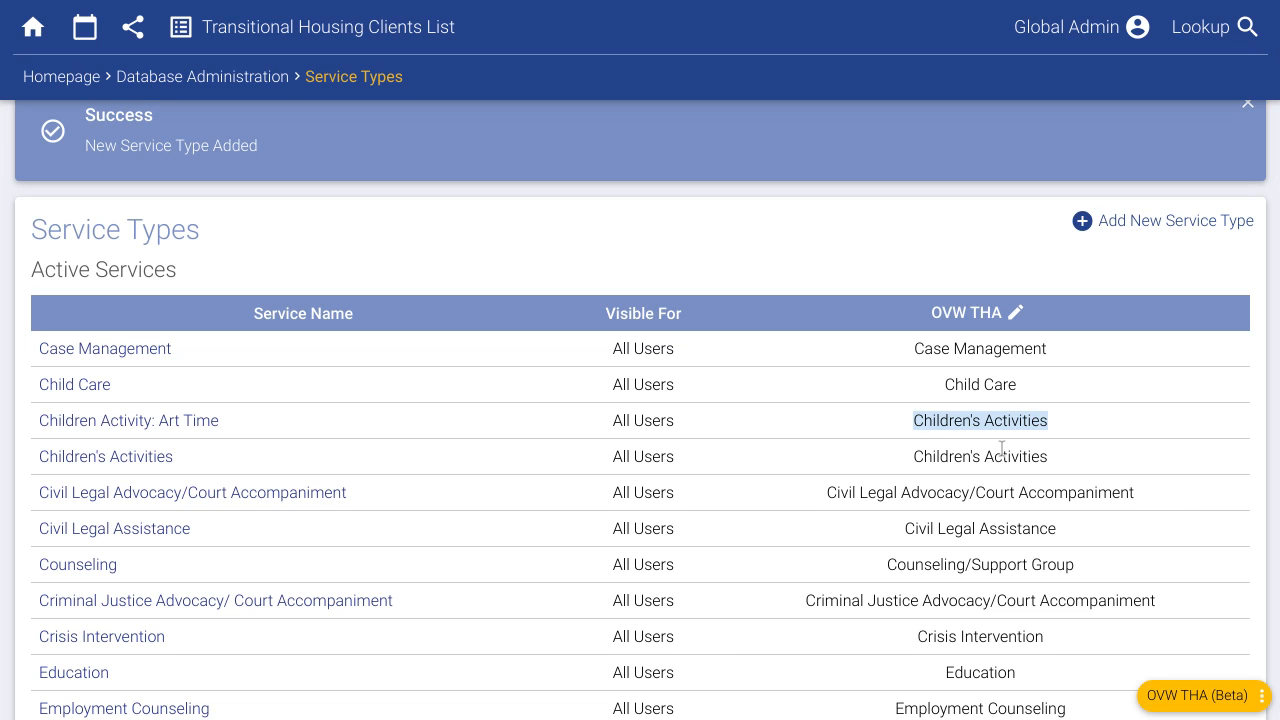
click(1002, 424)
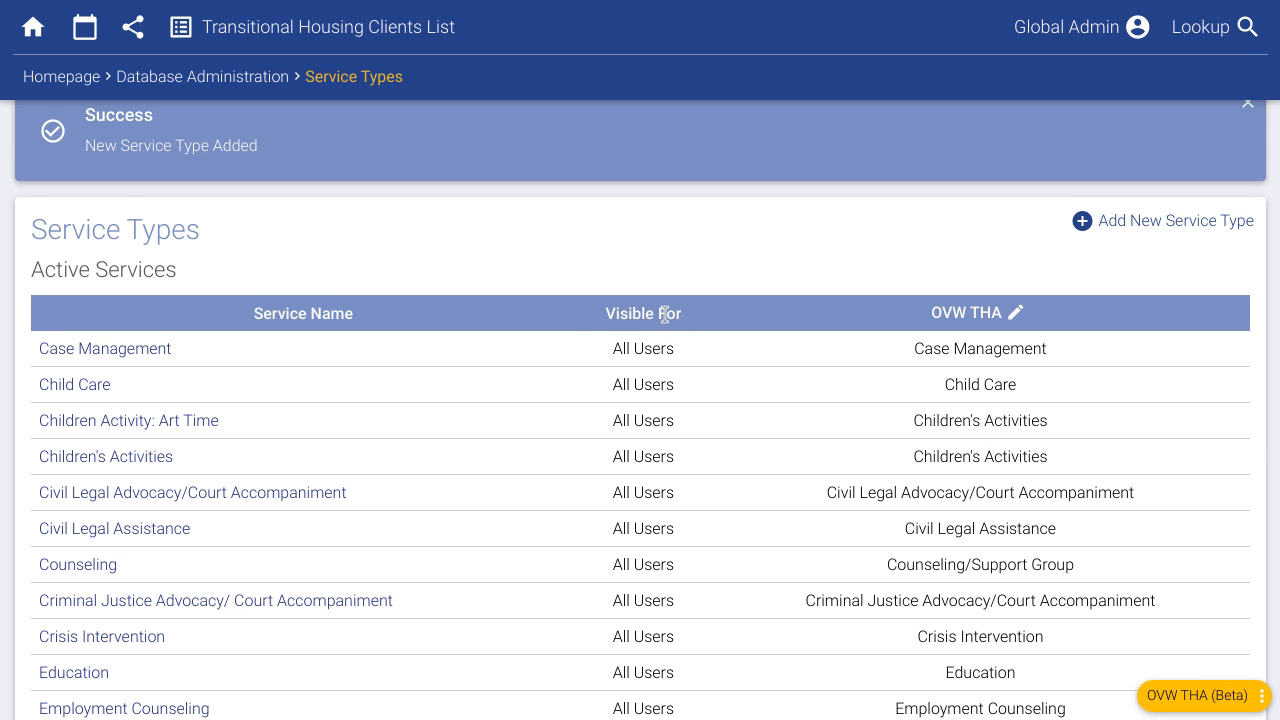
scroll(580, 335, up, 1)
click(215, 82)
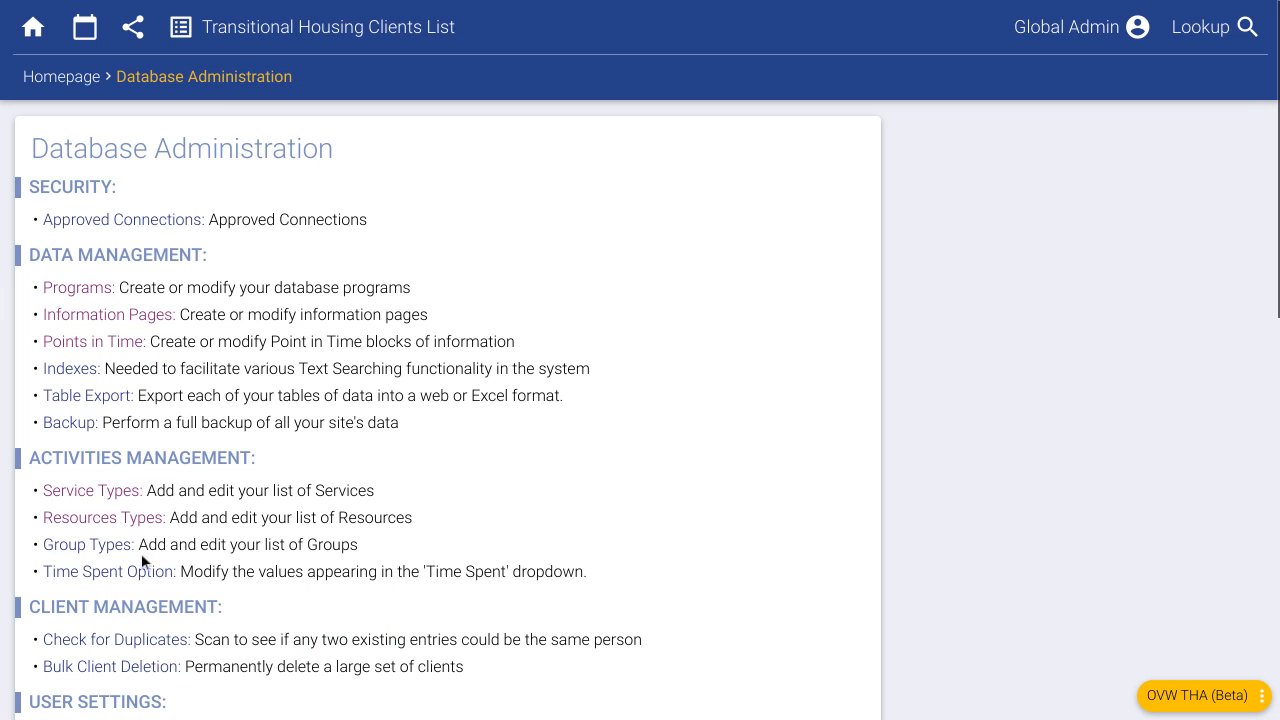
click(322, 512)
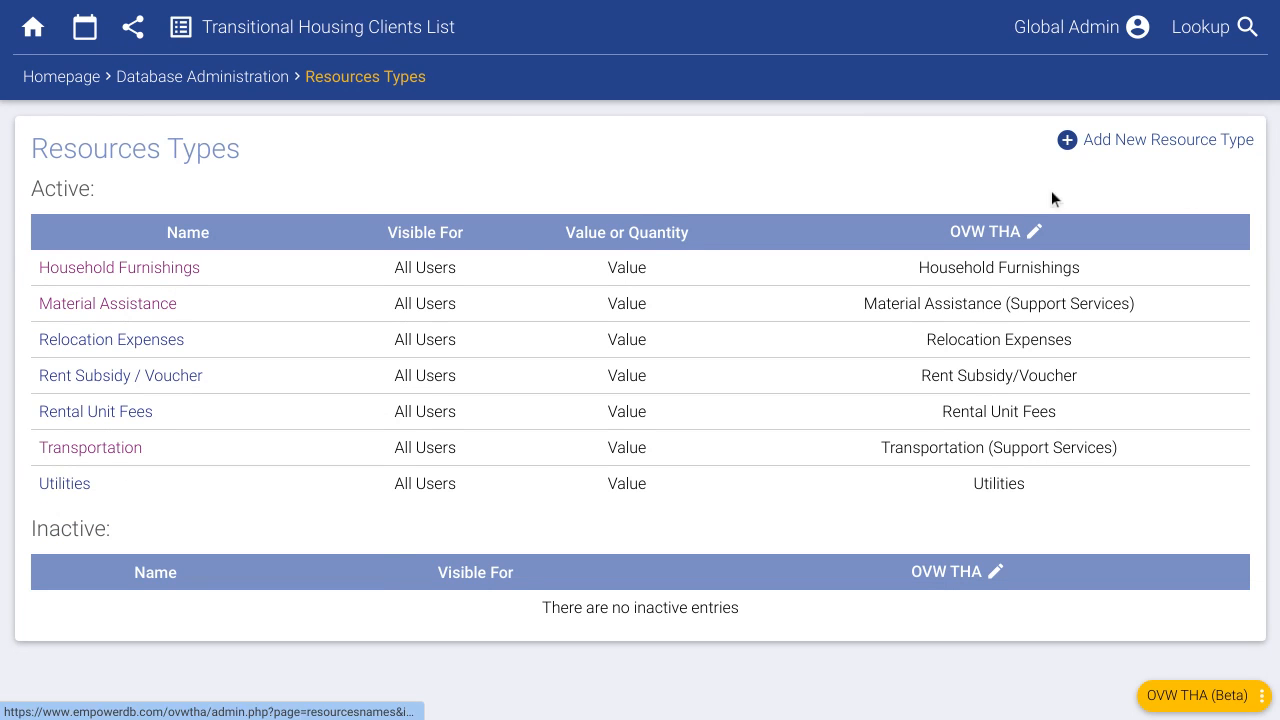
click(262, 80)
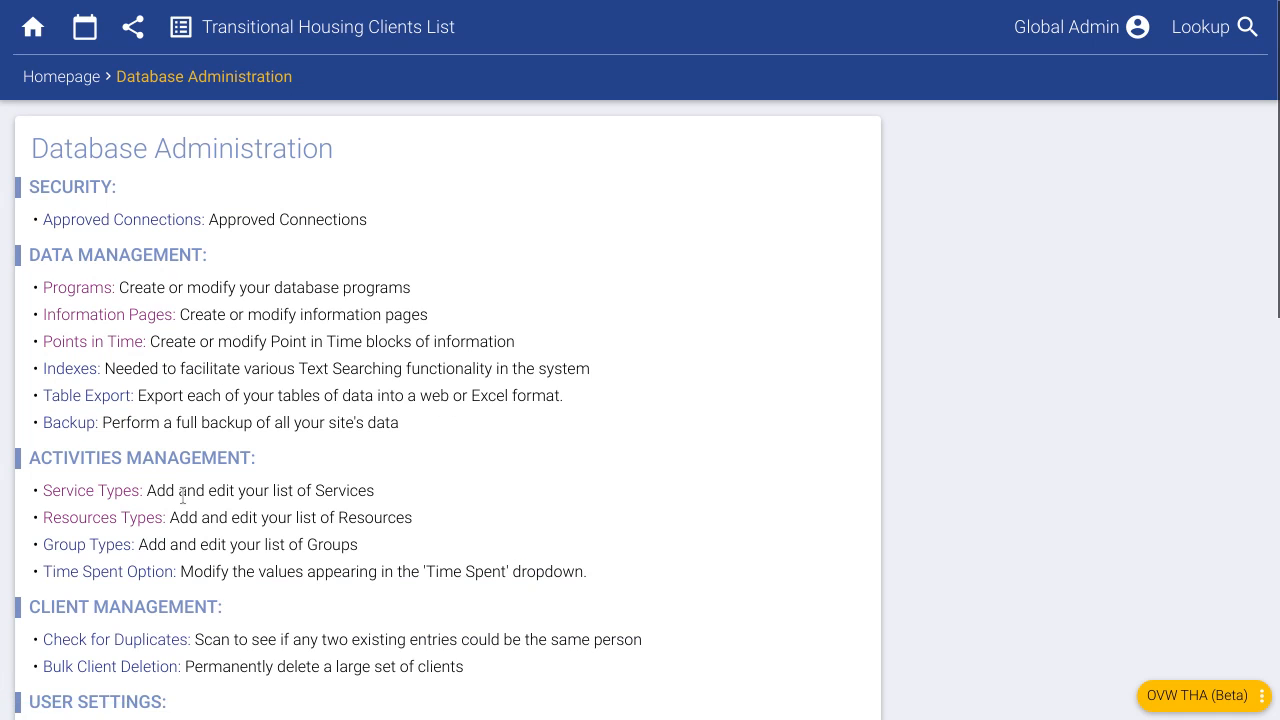
click(90, 541)
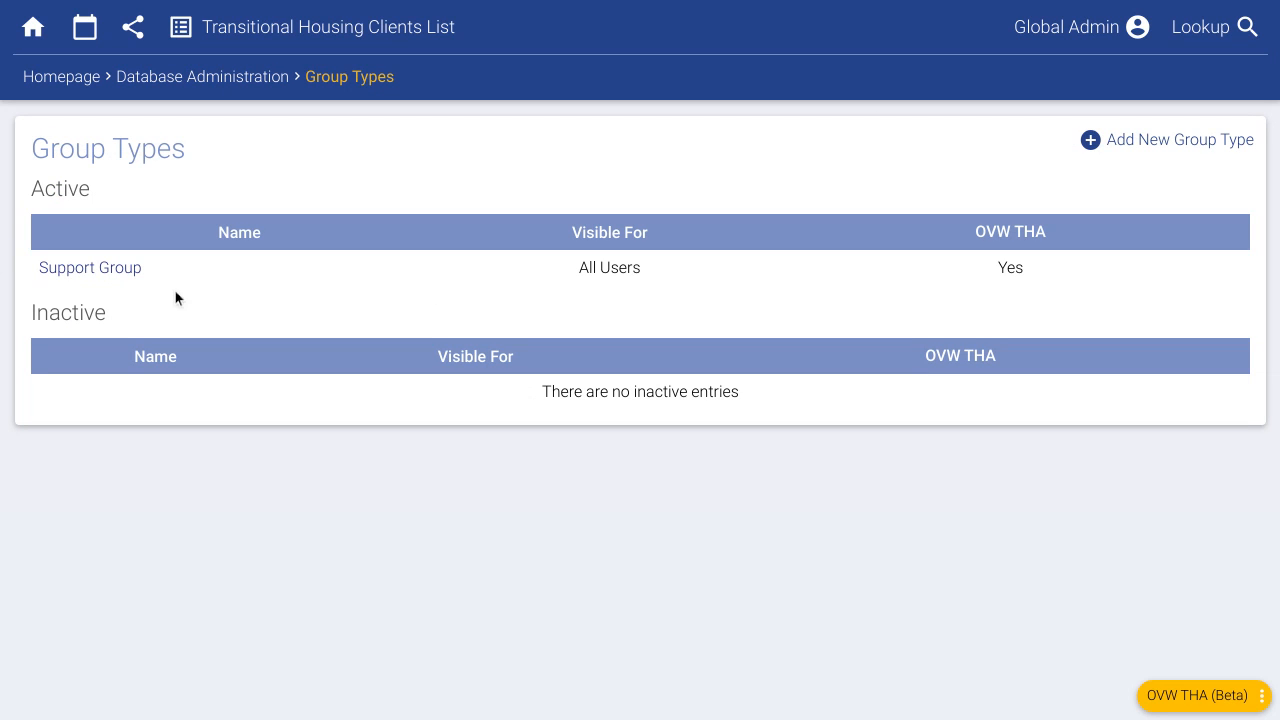
- Rename the Support Group group type to 'English Support Group' and save it
click(86, 272)
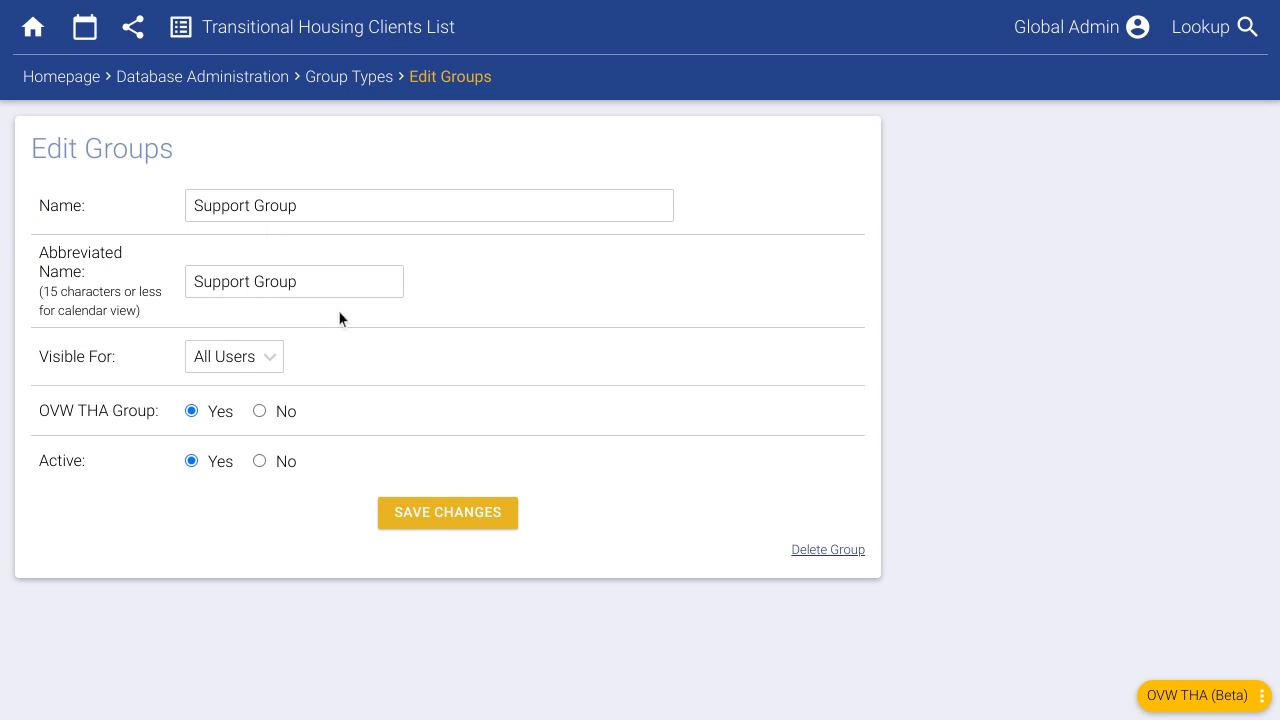
click(198, 205)
text(English)
click(457, 517)
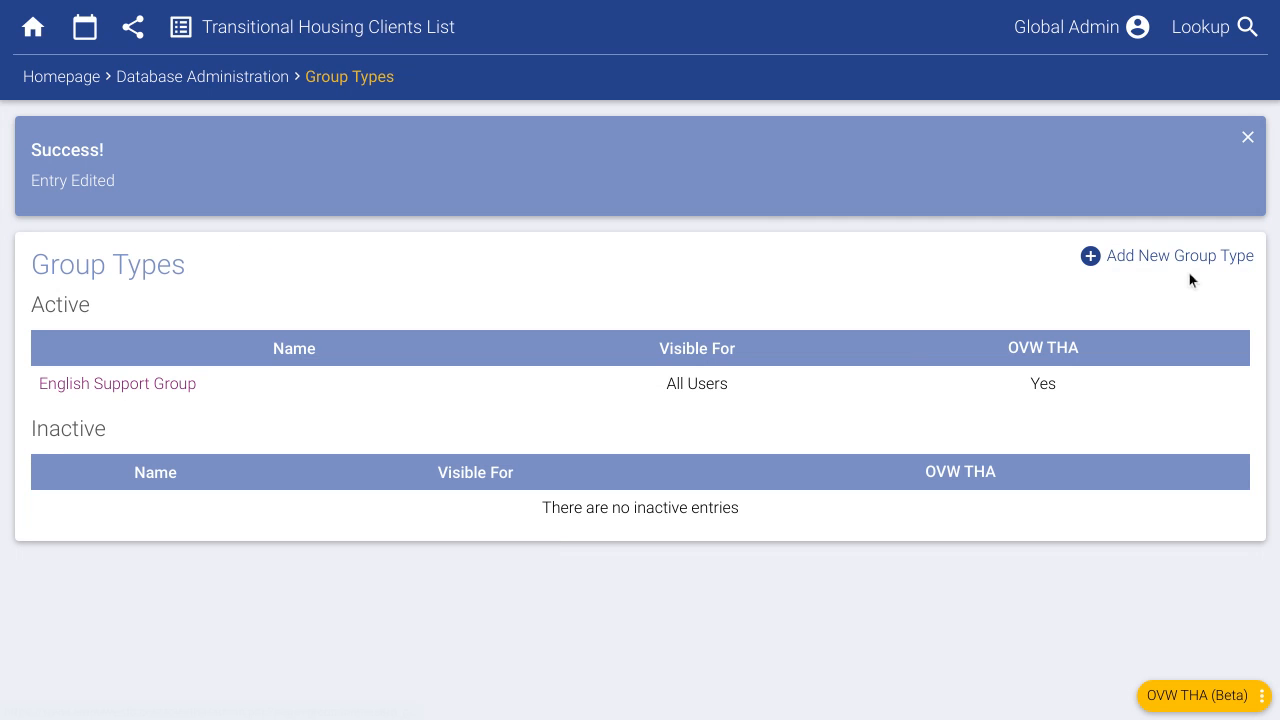
- Add group type 'Spanish Support Group', abbreviated 'Spanish Group', counted for OVW THA
click(1189, 270)
click(357, 205)
text(S)
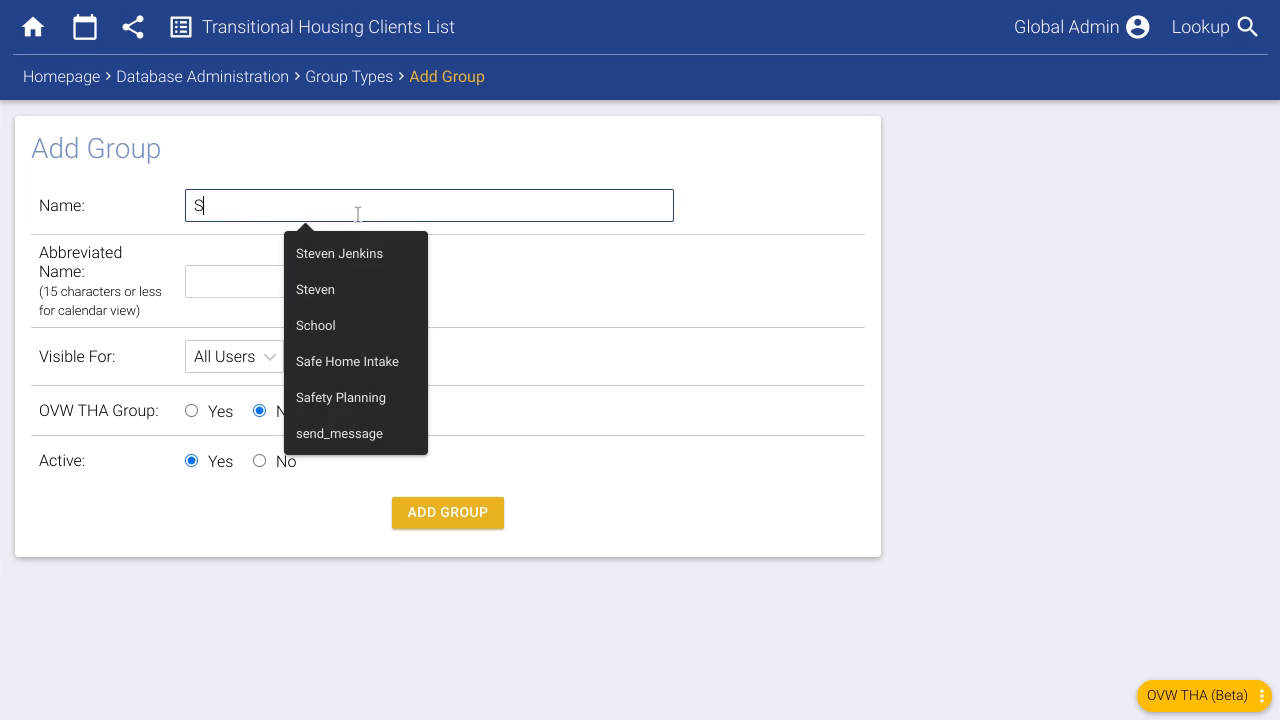
text(panish Support Group)
key(Tab)
text(Spanish Group)
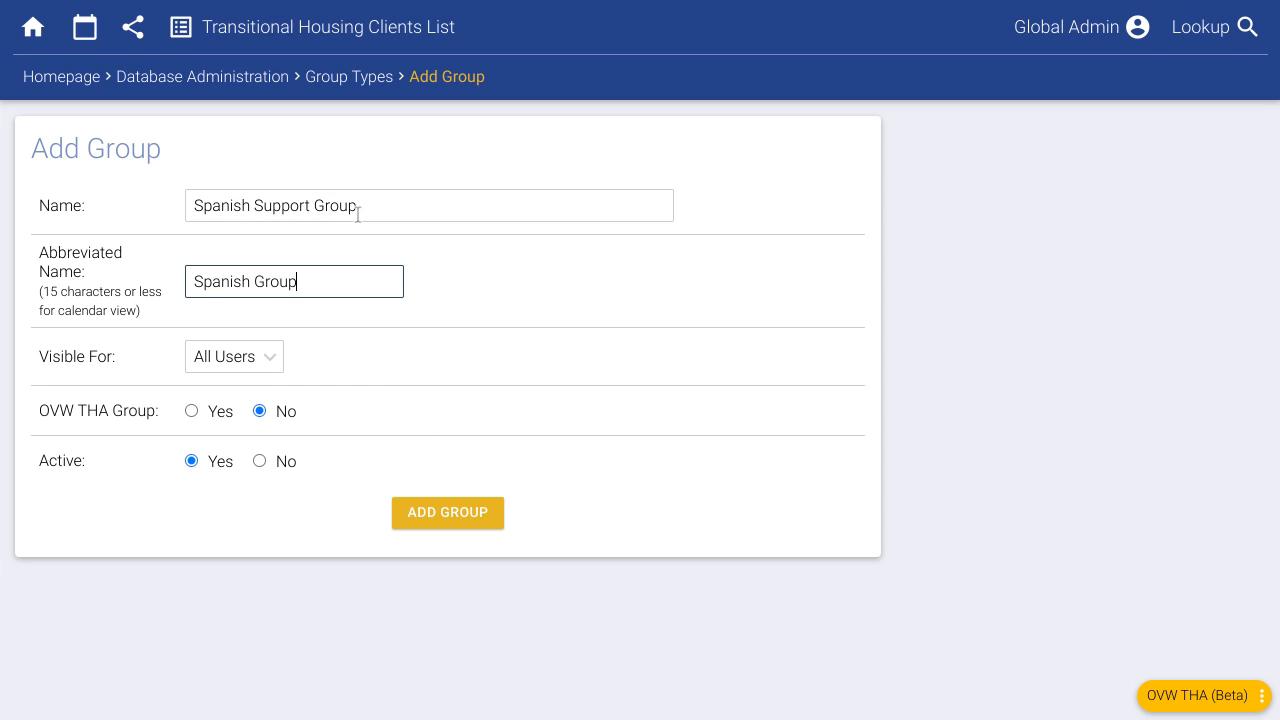
click(231, 411)
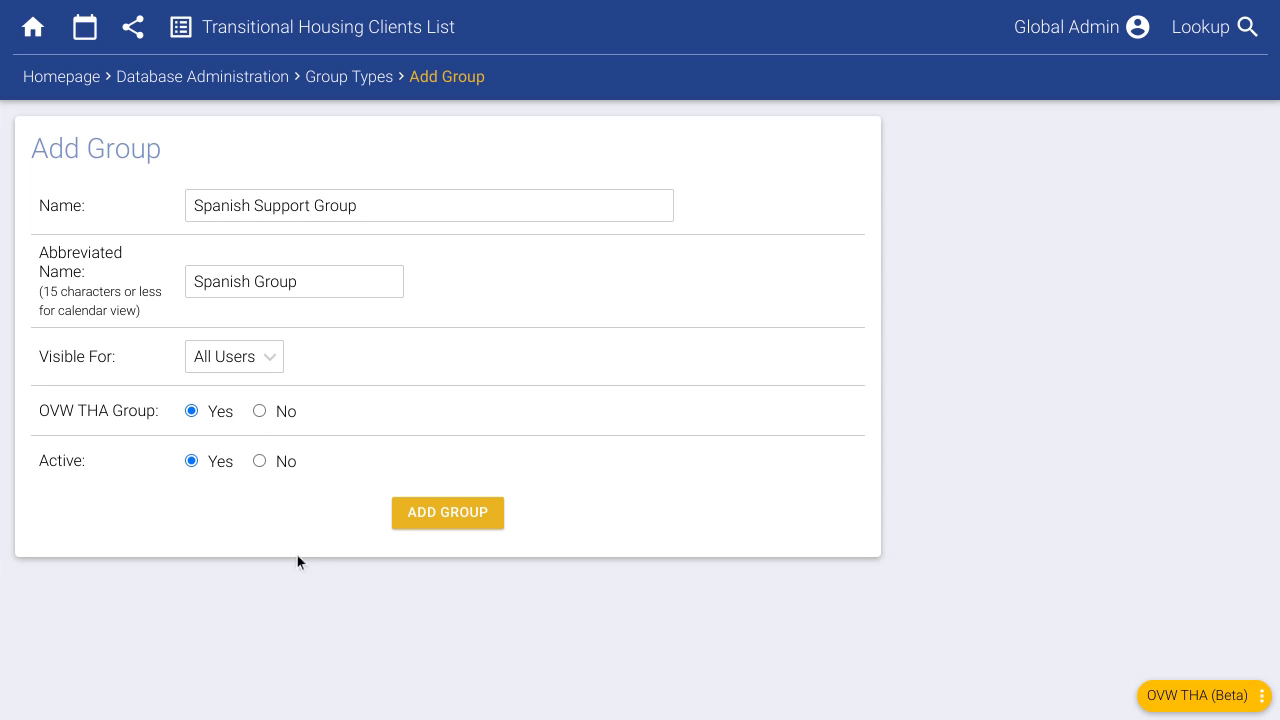
click(463, 522)
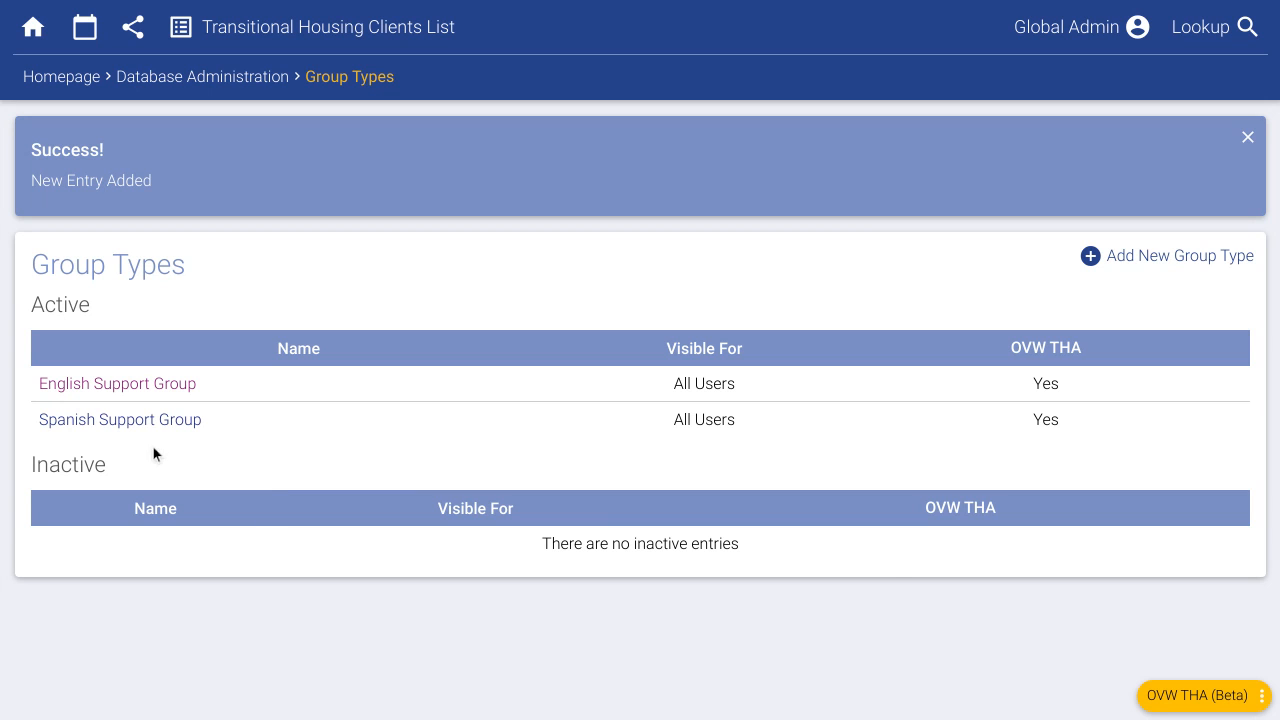
- On the homepage Add Activities form, switch to Groups and select English Support Group
click(72, 80)
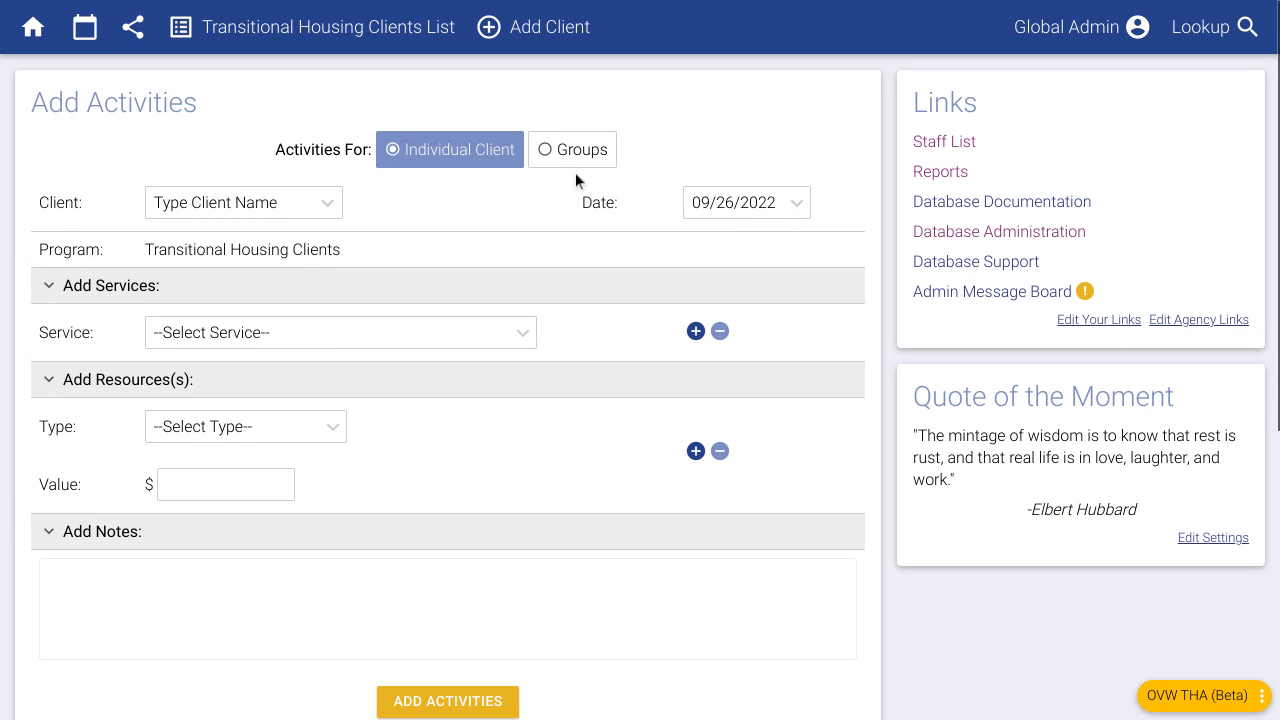
click(570, 152)
click(318, 340)
click(265, 397)
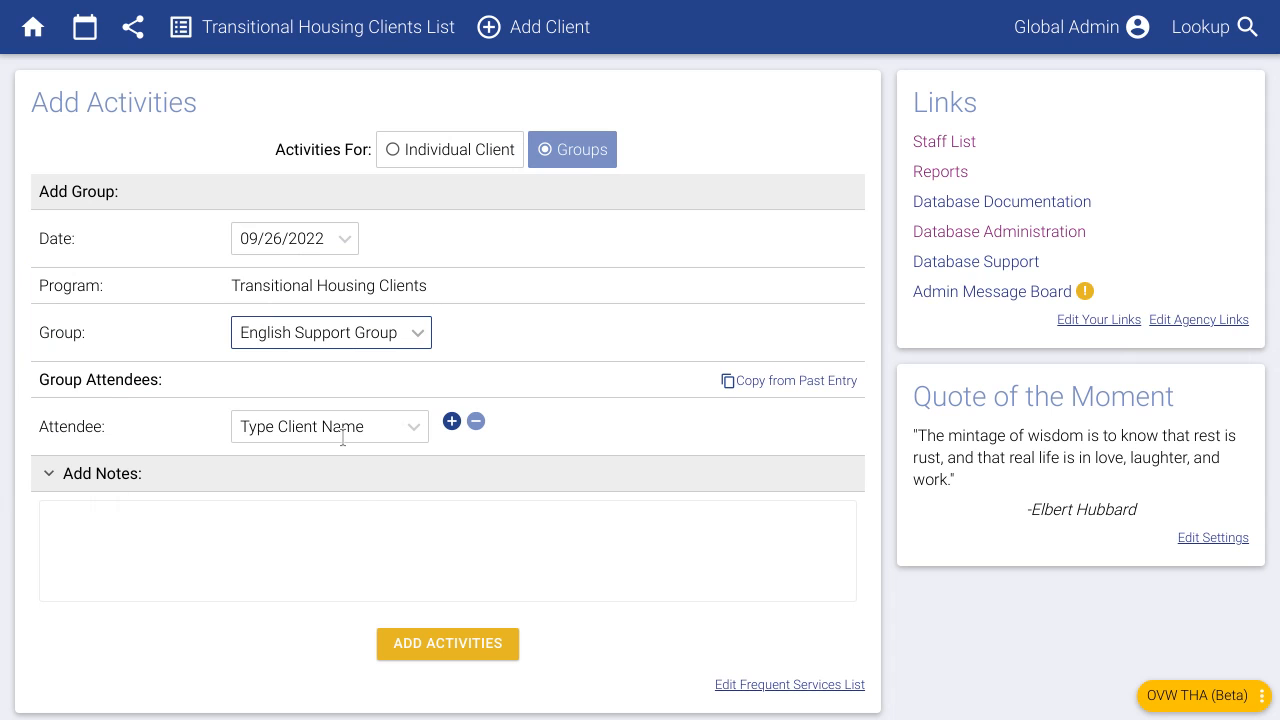
click(603, 305)
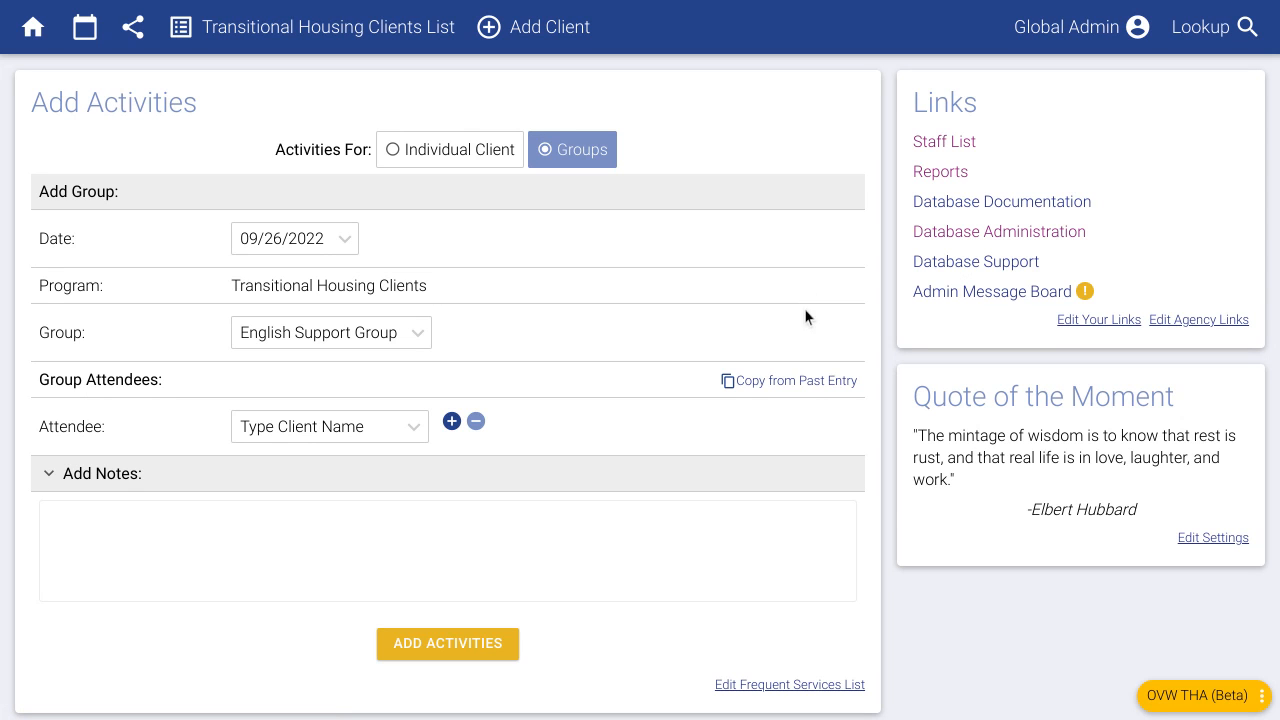
- Browse the EmpowerDB General Use articles in Database Documentation, then go back to the homepage
click(1064, 210)
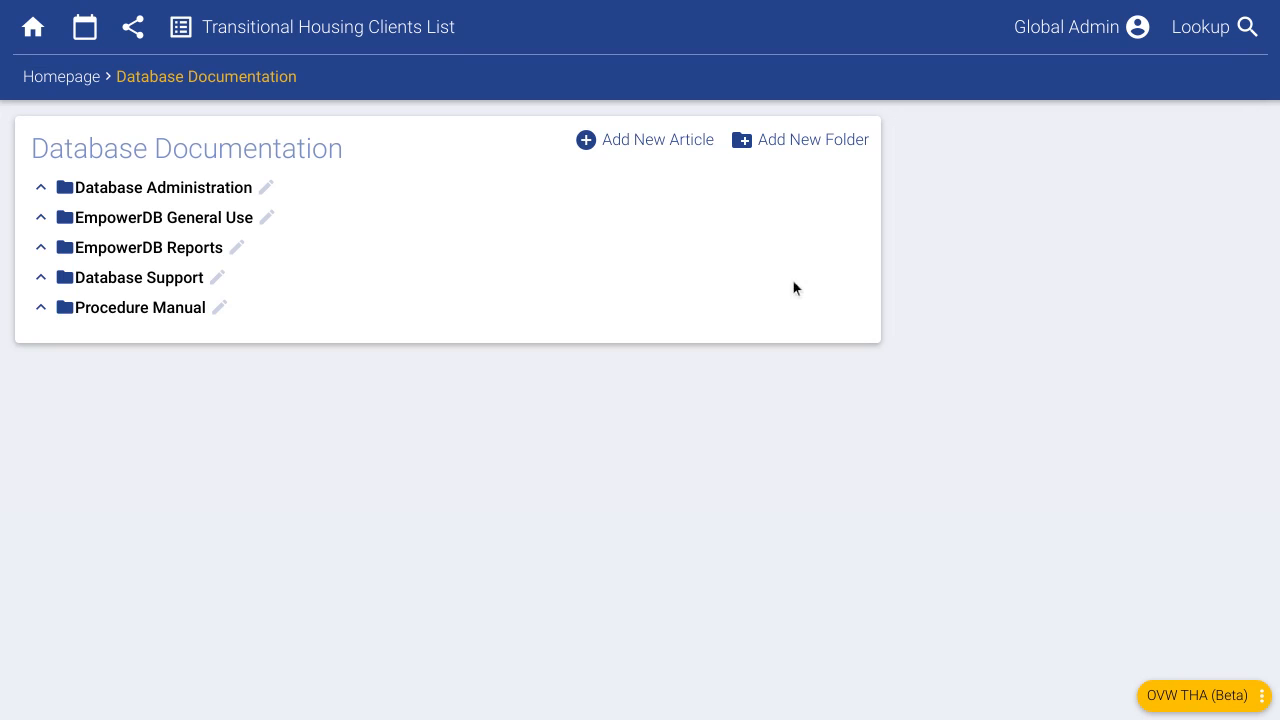
click(200, 222)
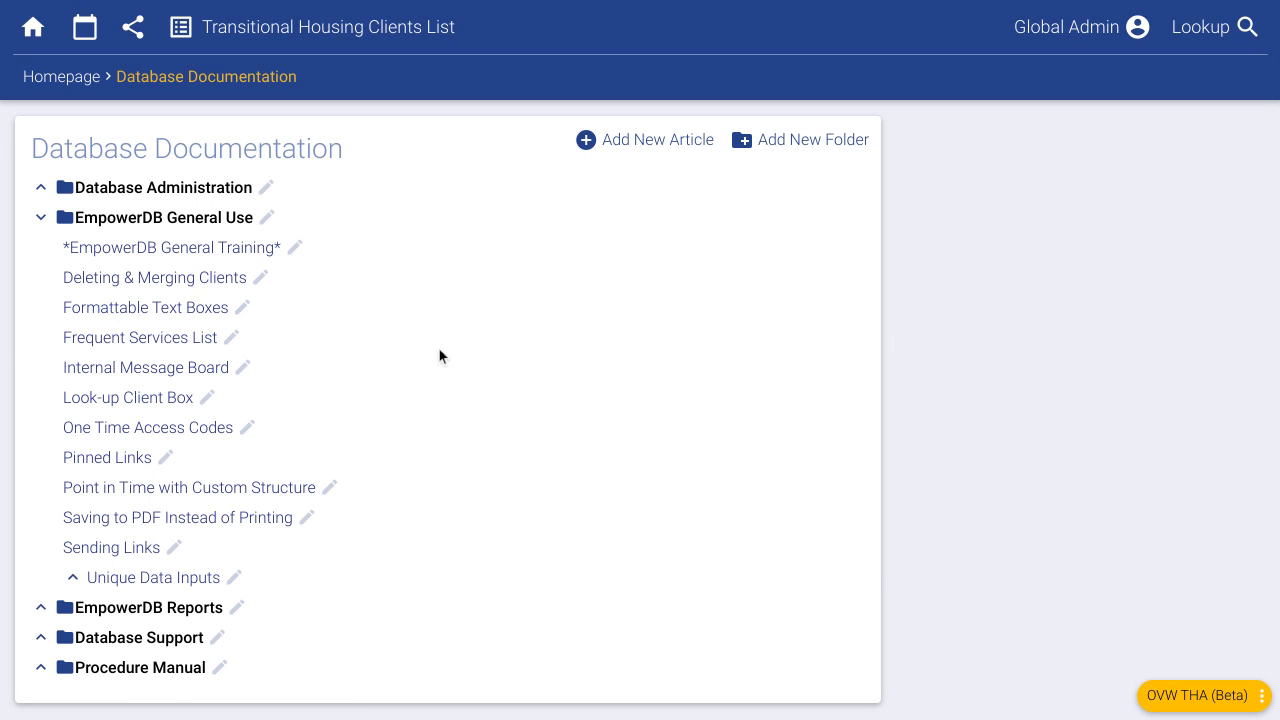
click(40, 80)
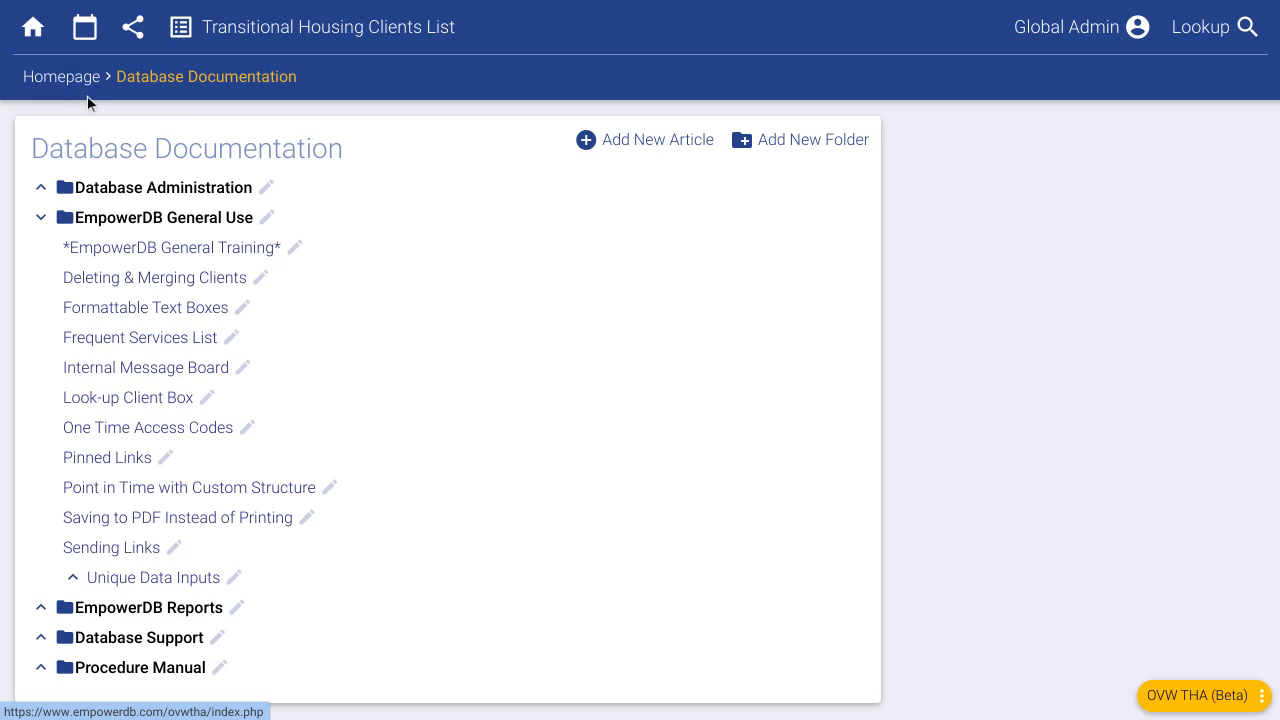